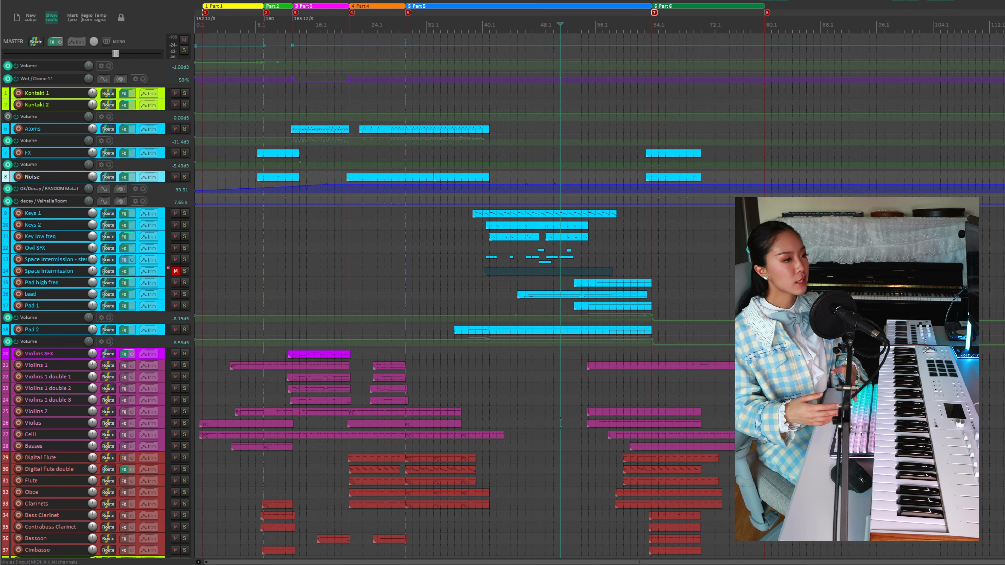
# Open the effect chains of the Kontakt 1 and Atoms tracks, and look over the tracks down to the woodwinds.
pyautogui.click(123, 94)
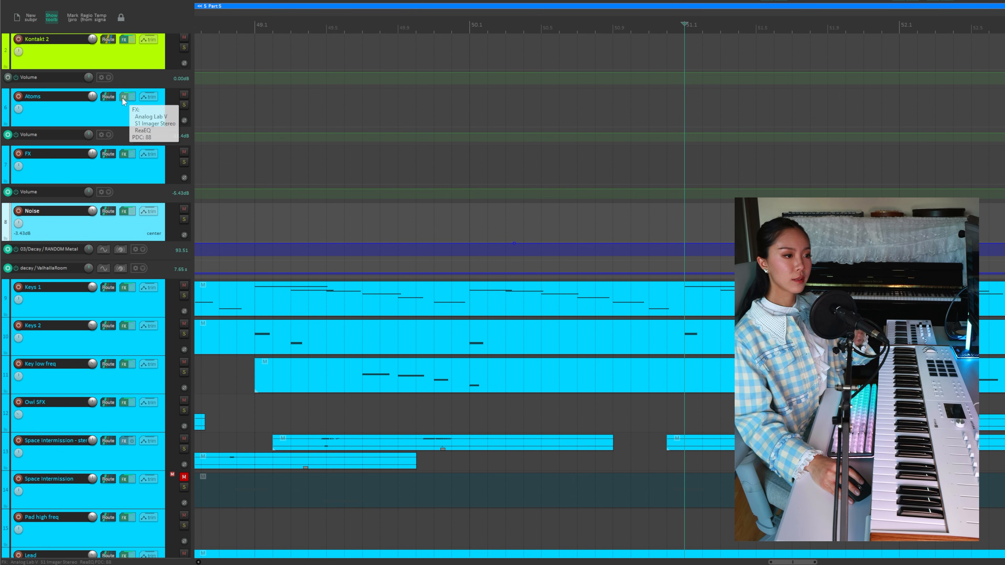
pyautogui.click(121, 97)
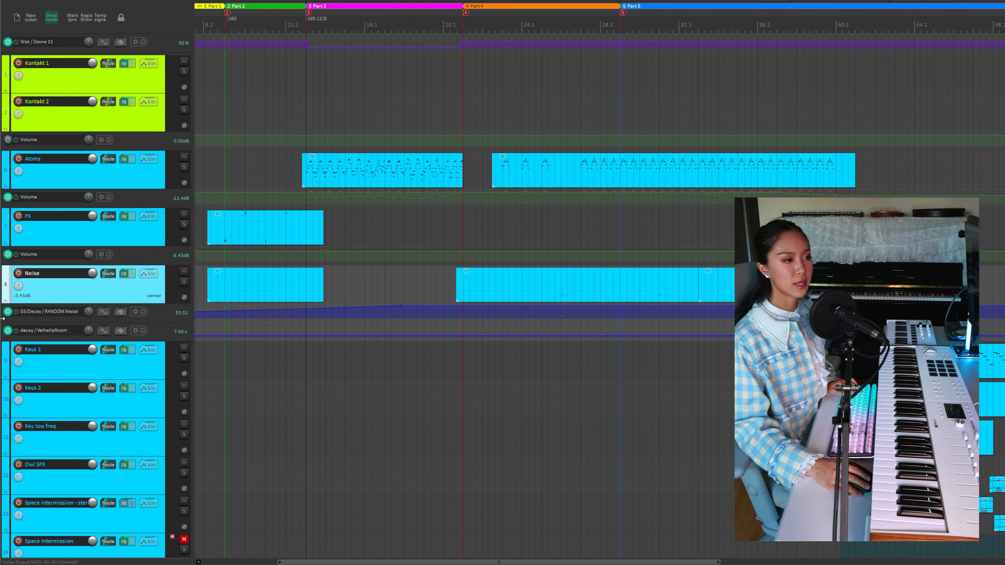
pyautogui.scroll(-17, 3, 319)
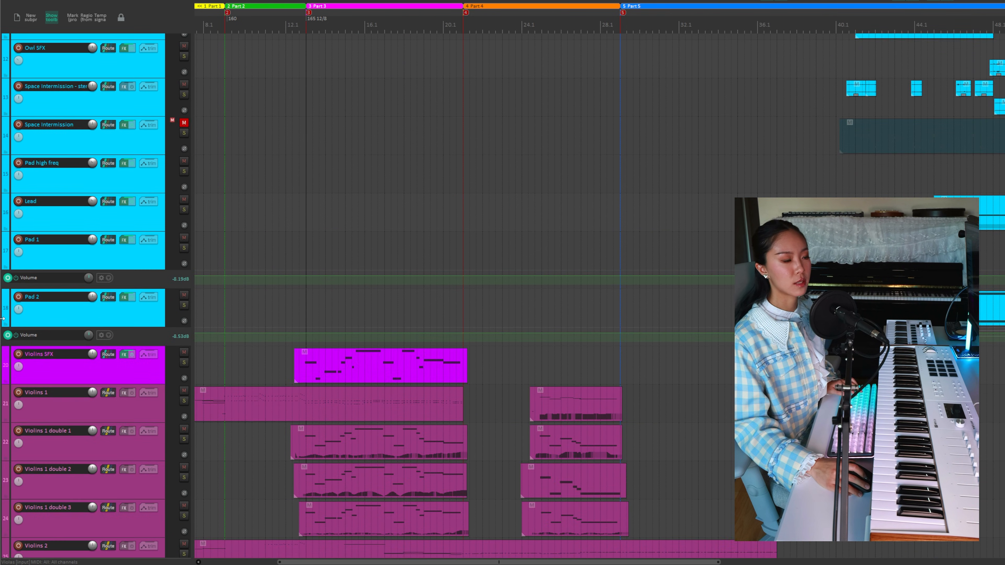
pyautogui.scroll(-6, 2, 319)
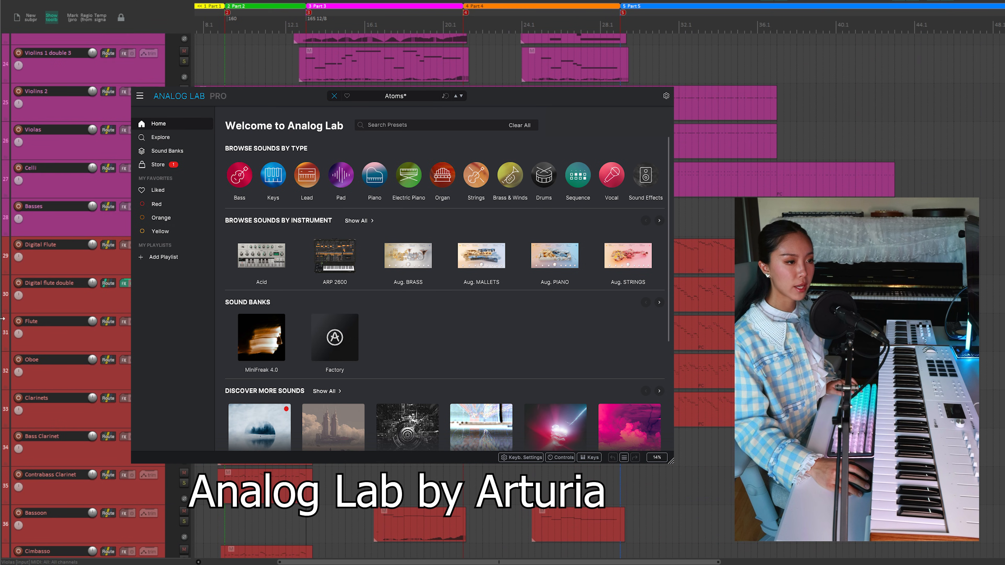
pyautogui.scroll(-4, 3, 325)
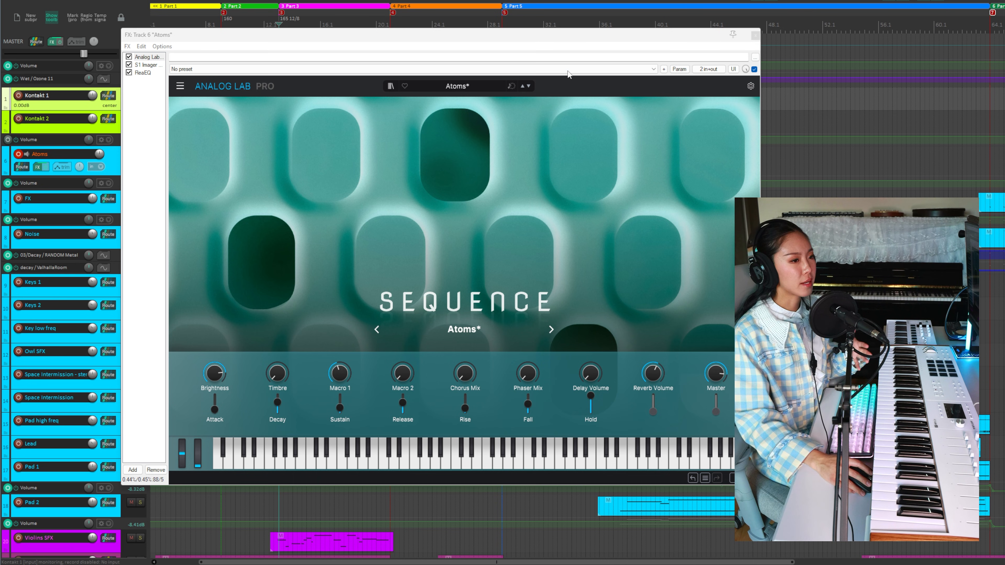
# Close the Atoms track's effects window and open the effect chain of the Stochas Midi track.
pyautogui.click(755, 36)
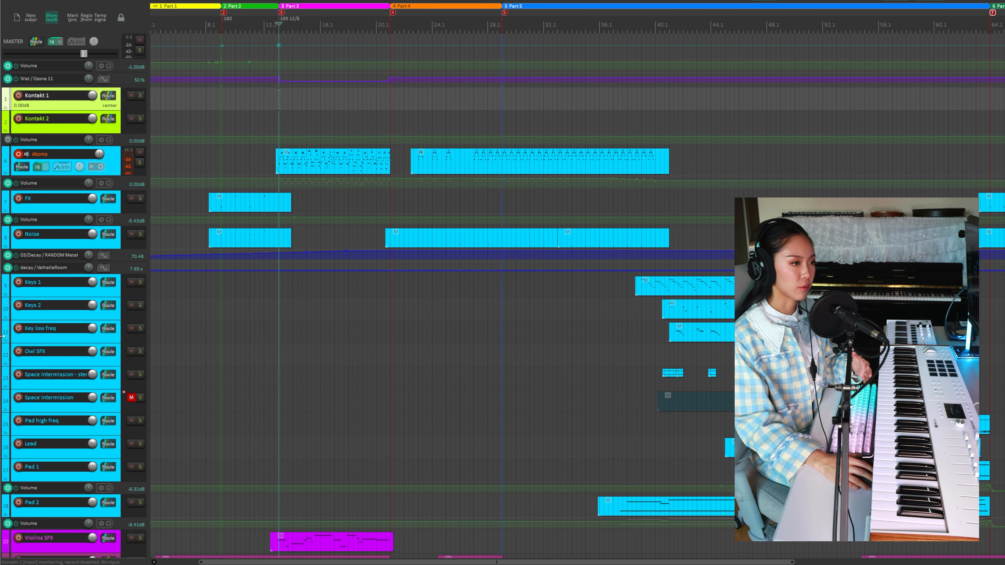
pyautogui.scroll(-20, 3, 328)
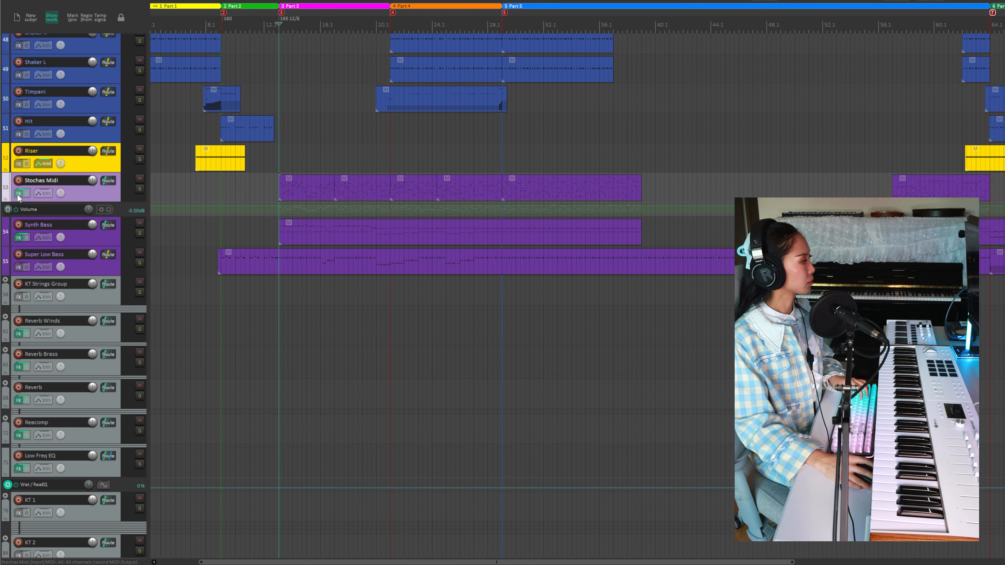
pyautogui.click(18, 194)
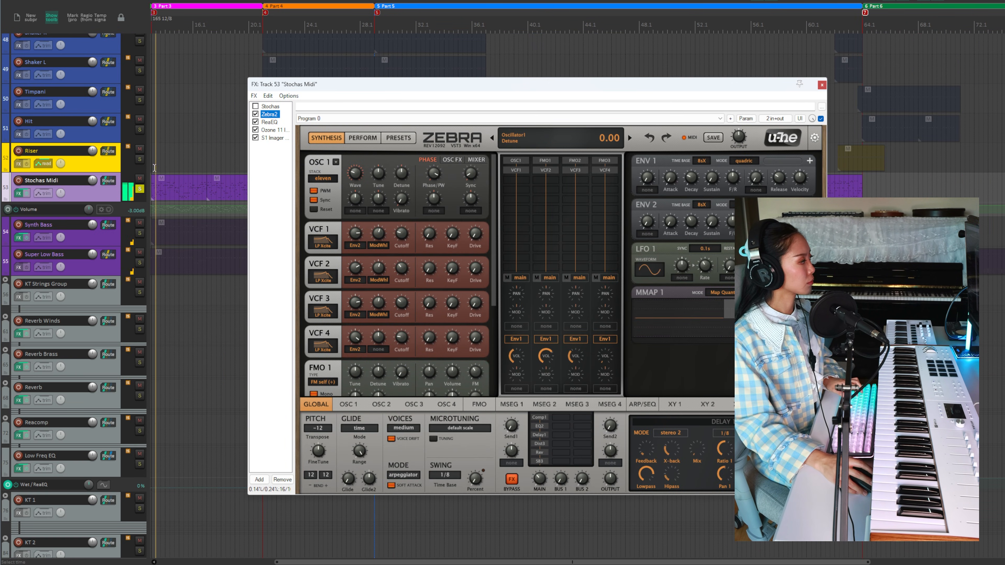
# Play the soloed Stochas Midi and Atoms tracks at Part 3, and open the Violins SFX track's effects.
pyautogui.press('space')
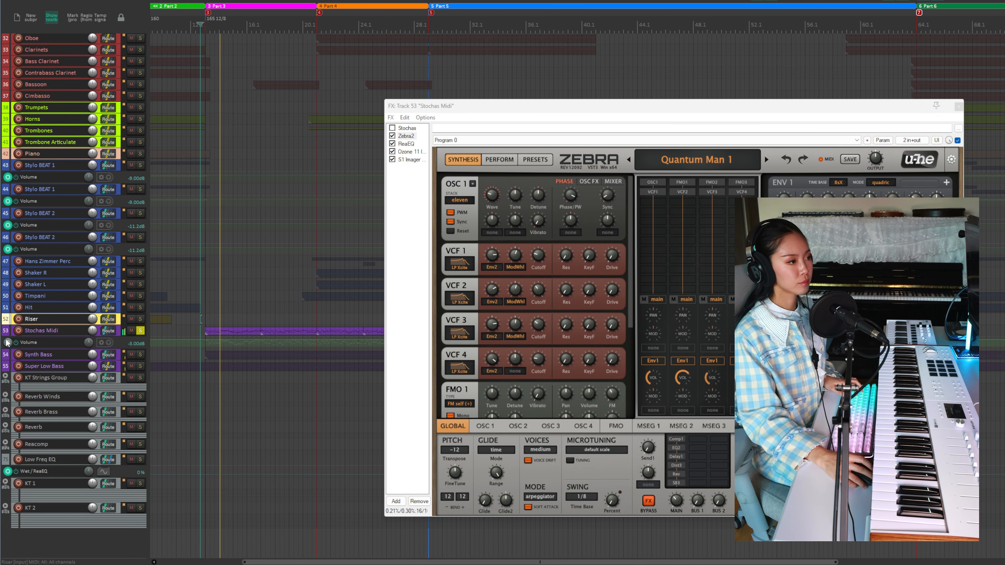
pyautogui.scroll(3, 47, 339)
pyautogui.scroll(8, 46, 339)
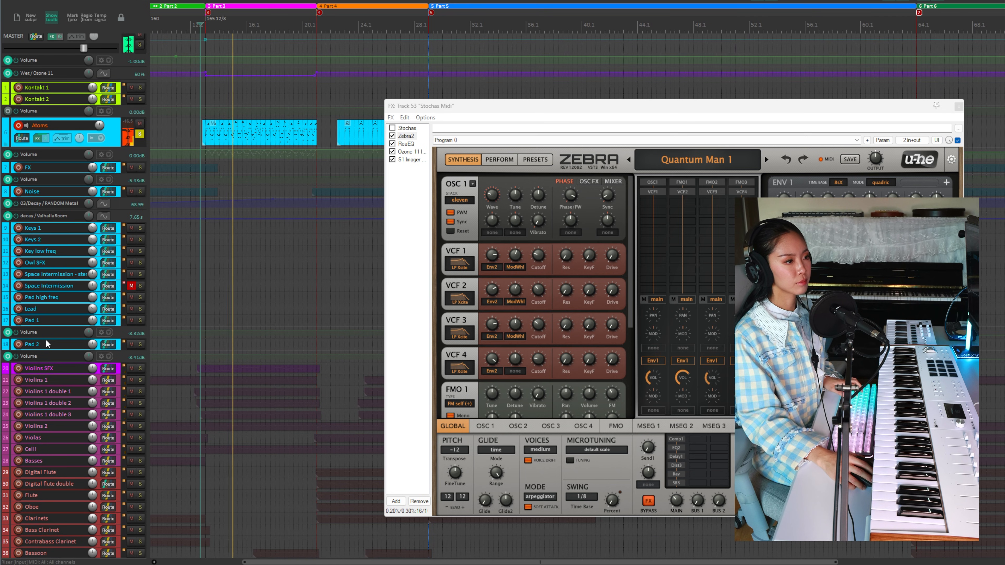
pyautogui.scroll(-5, 43, 336)
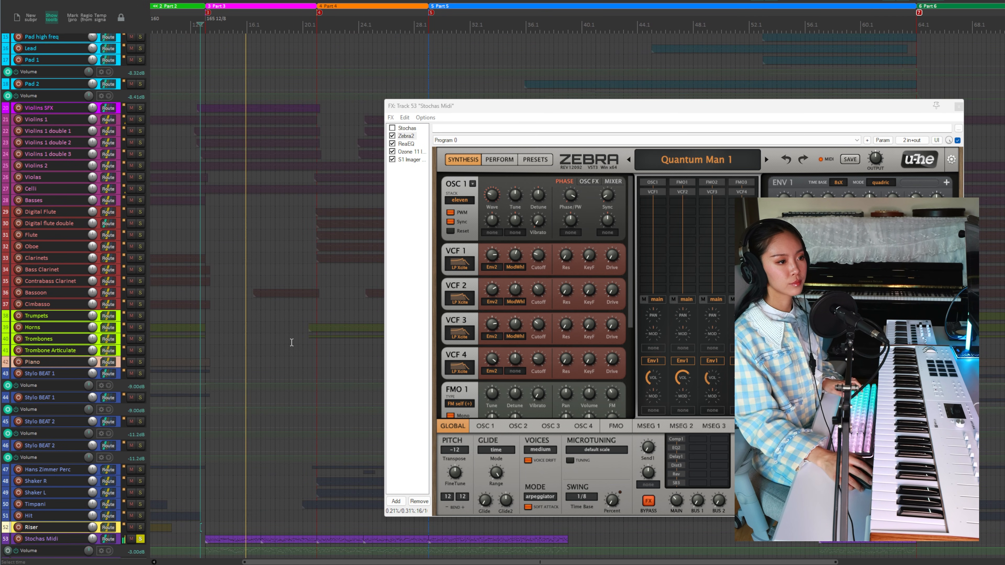
pyautogui.scroll(-2, 4, 334)
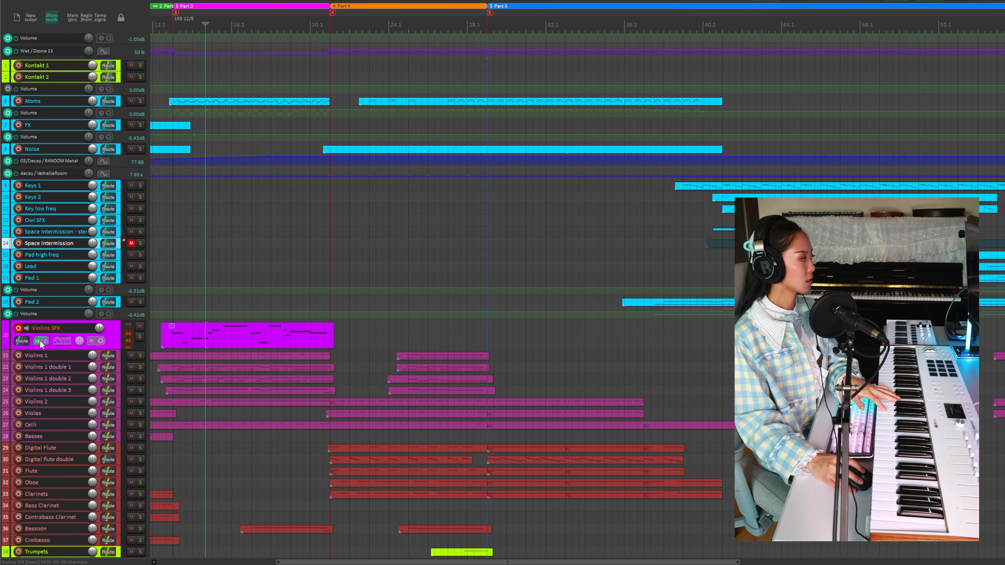
pyautogui.click(38, 341)
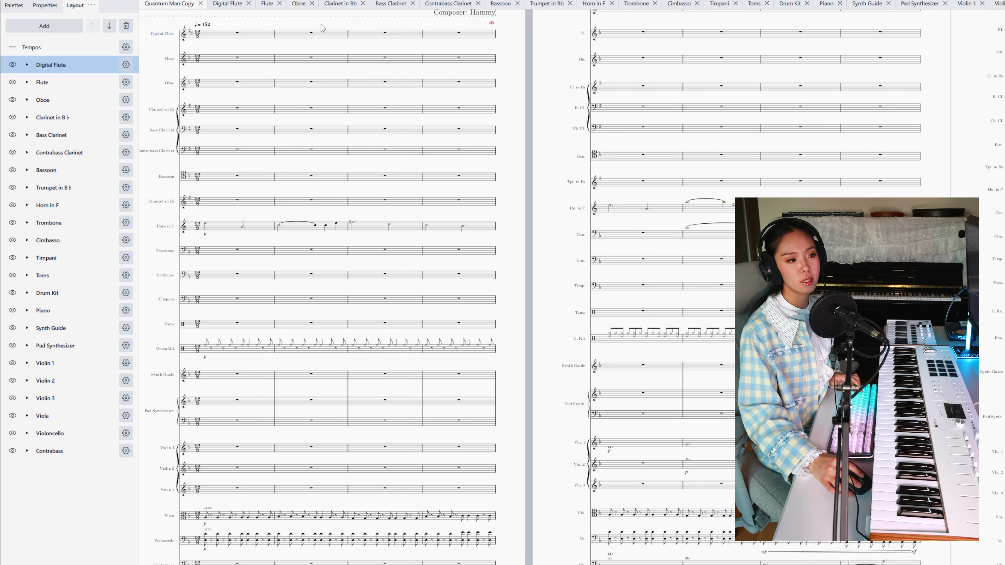
# Switch to the Quantum Man score in MuseScore and examine the orchestration from the opening through the fast woodwind runs.
pyautogui.hscroll(8, 648, 135)
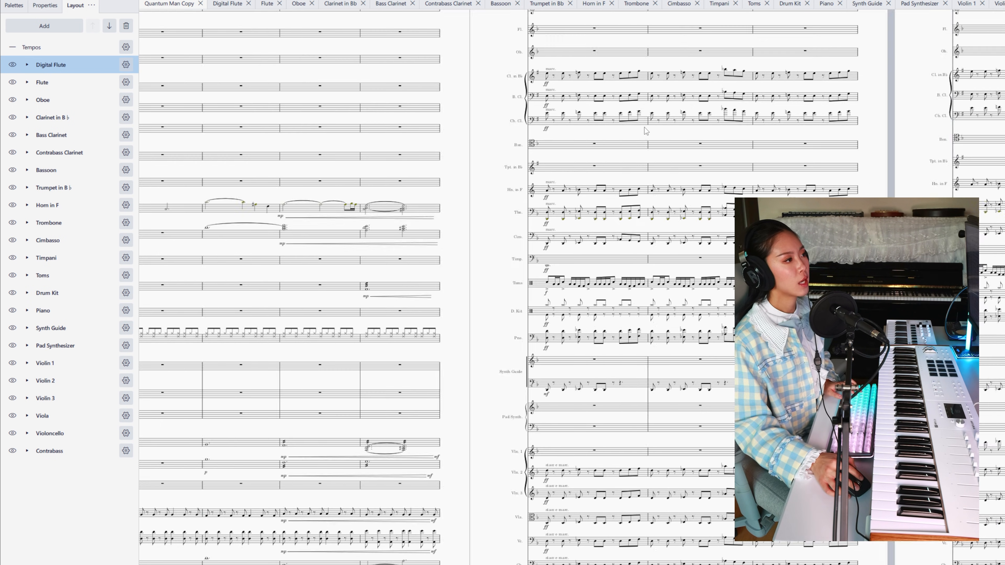
pyautogui.hscroll(15, 645, 131)
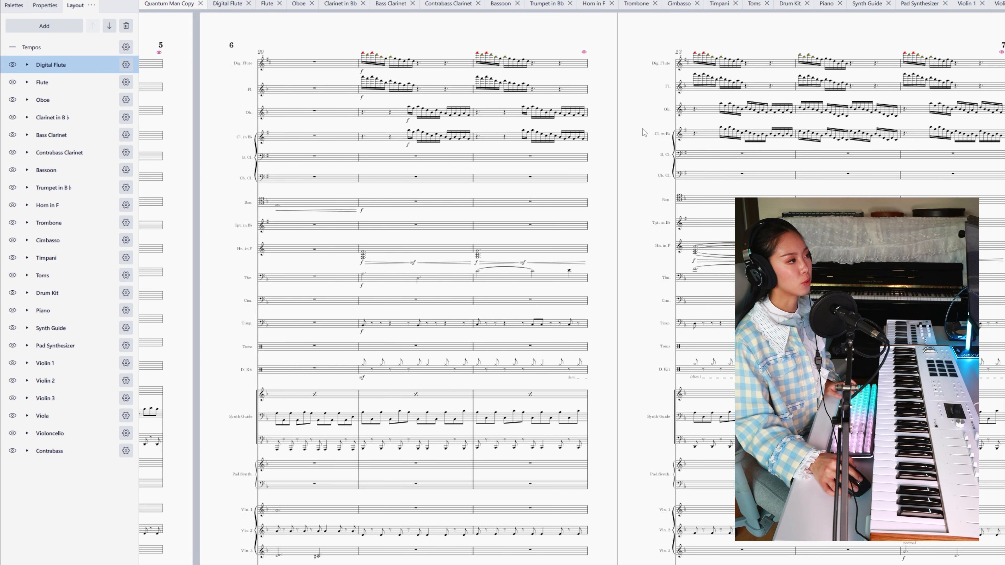
pyautogui.hscroll(2, 642, 133)
pyautogui.hscroll(4, 536, 134)
pyautogui.hscroll(-4, 503, 126)
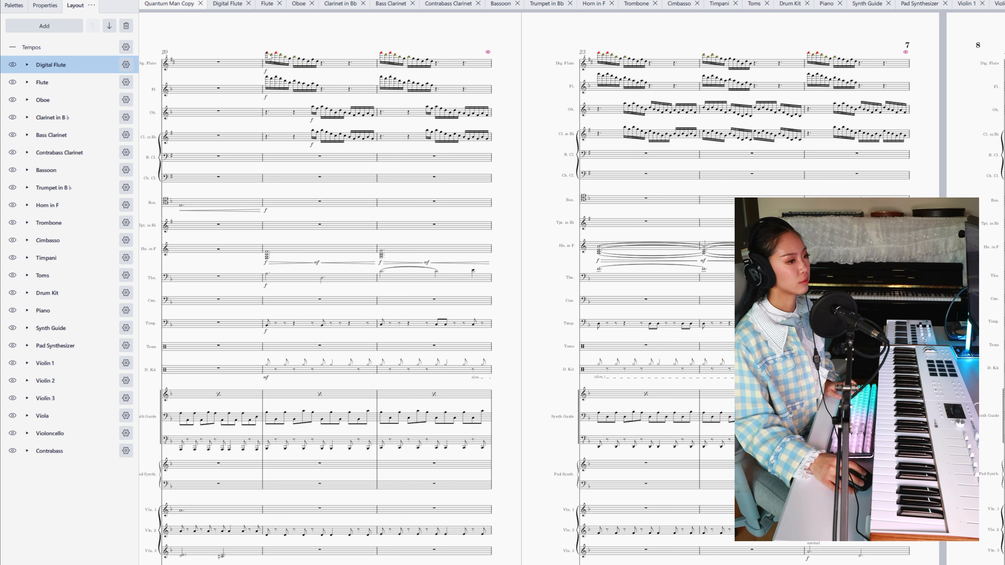
pyautogui.scroll(20, 429, 235)
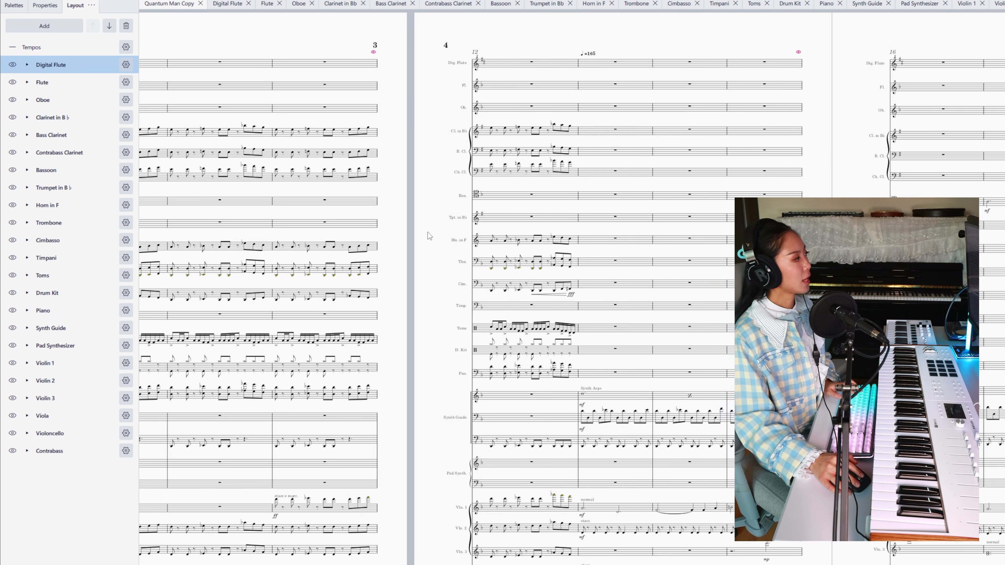
pyautogui.hscroll(-2, 428, 232)
pyautogui.hscroll(2, 428, 232)
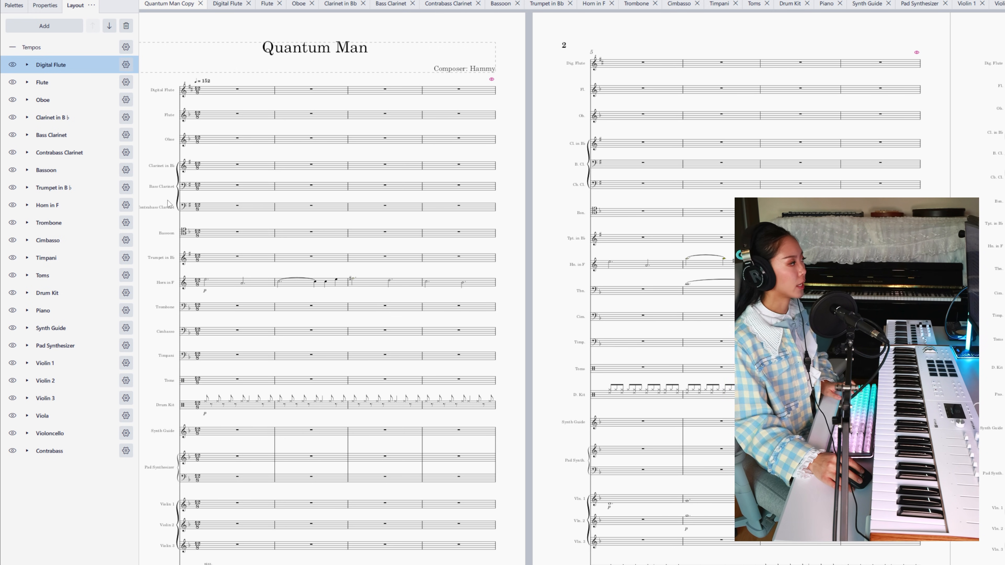
# Select the Bassoon and Cimbasso staves in the score, and arm the Cimbasso track for recording in REAPER.
pyautogui.click(166, 232)
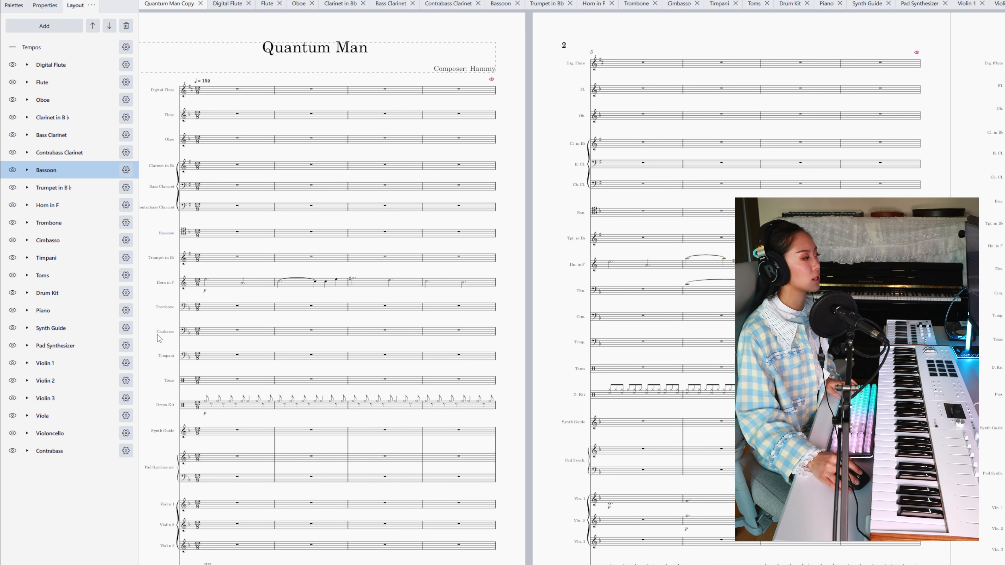
pyautogui.click(166, 333)
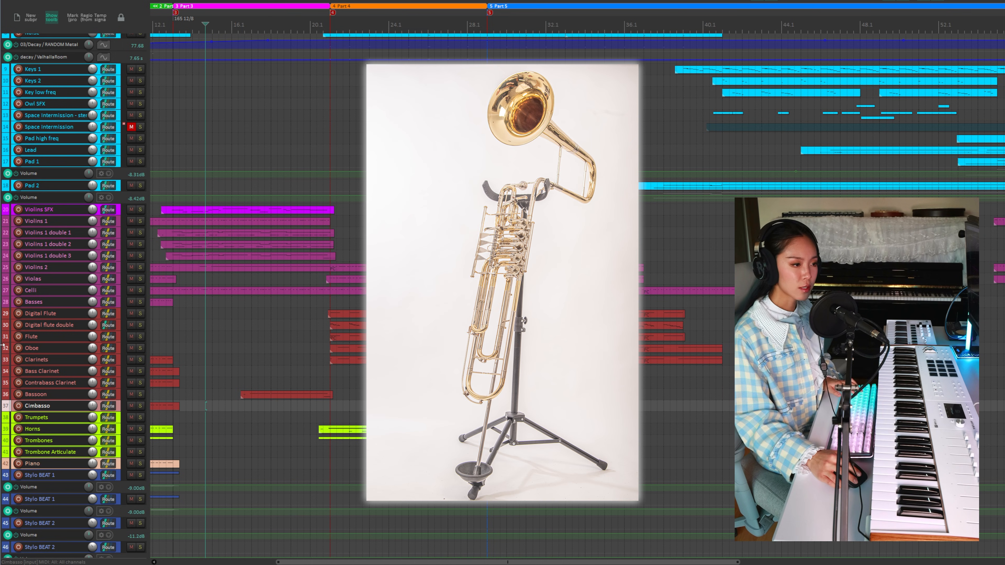
pyautogui.scroll(-3, 3, 345)
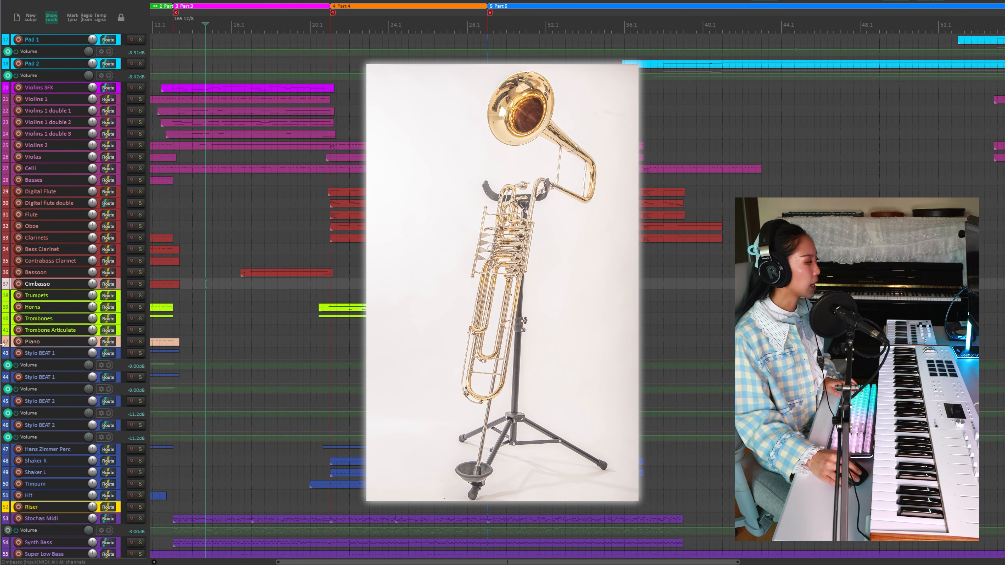
pyautogui.click(18, 284)
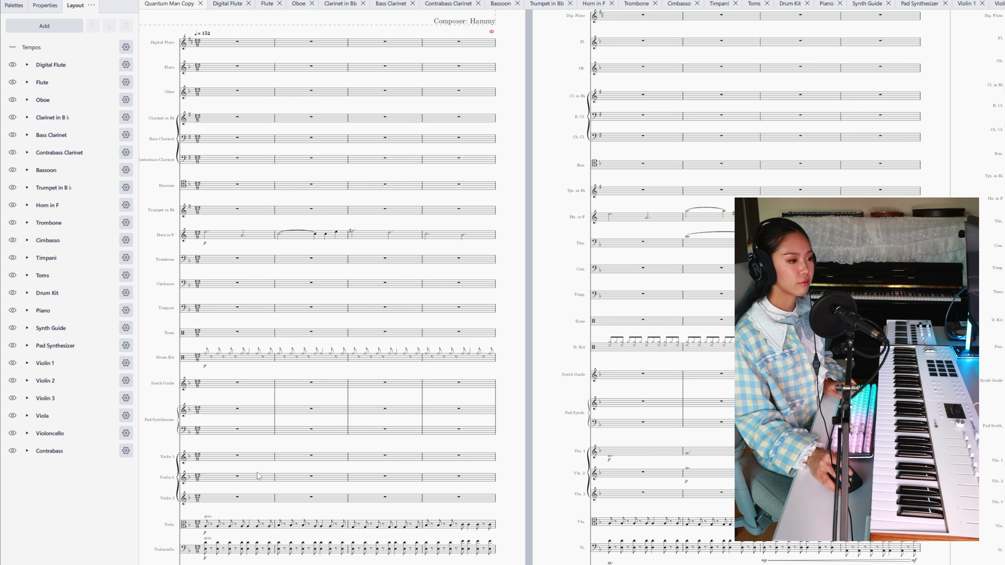
# Inspect the settings of the tempo and time signature marker at the project start in REAPER, and dismiss them.
pyautogui.scroll(-3, 230, 497)
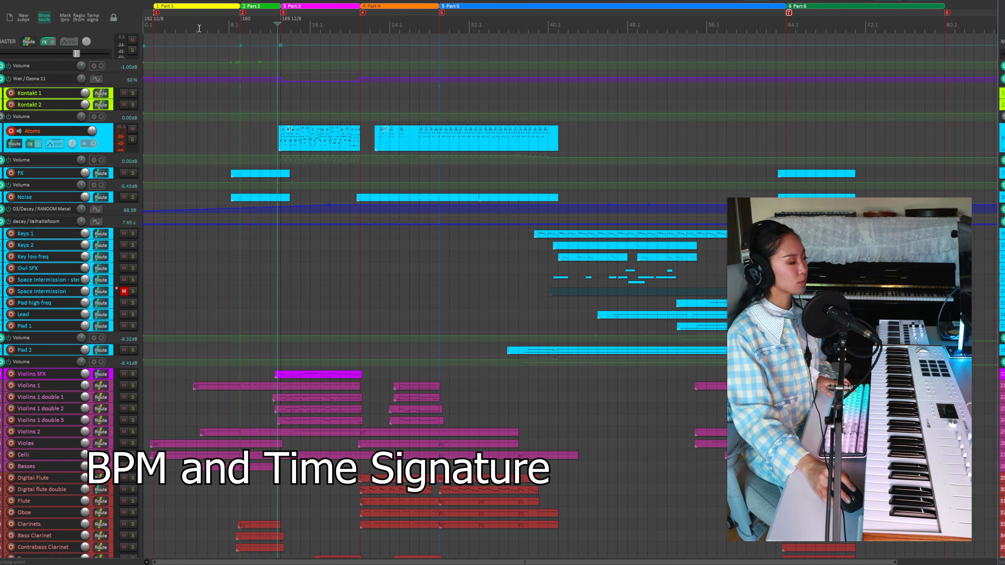
pyautogui.doubleClick(154, 23)
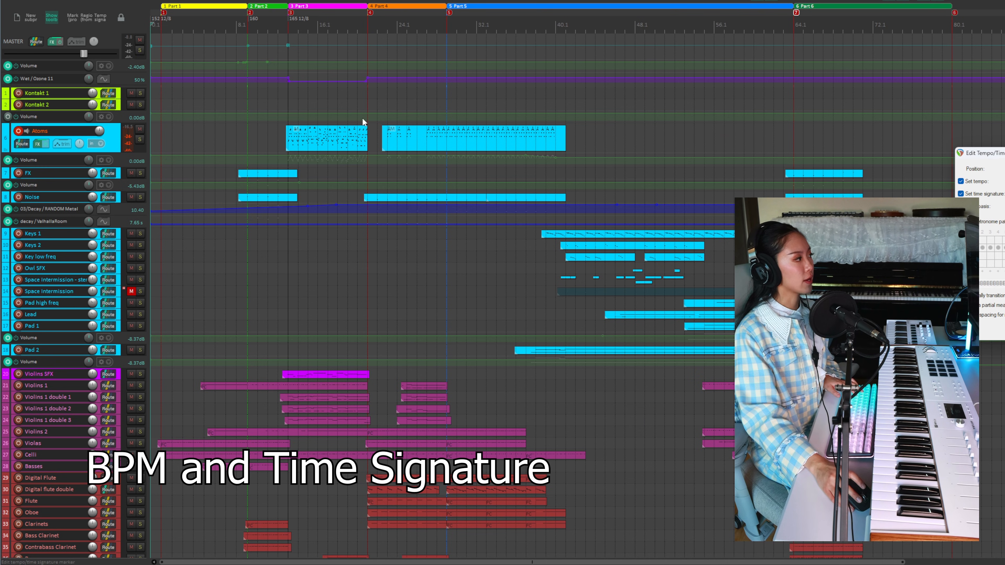
pyautogui.moveTo(440, 135); pyautogui.dragTo(412, 128)
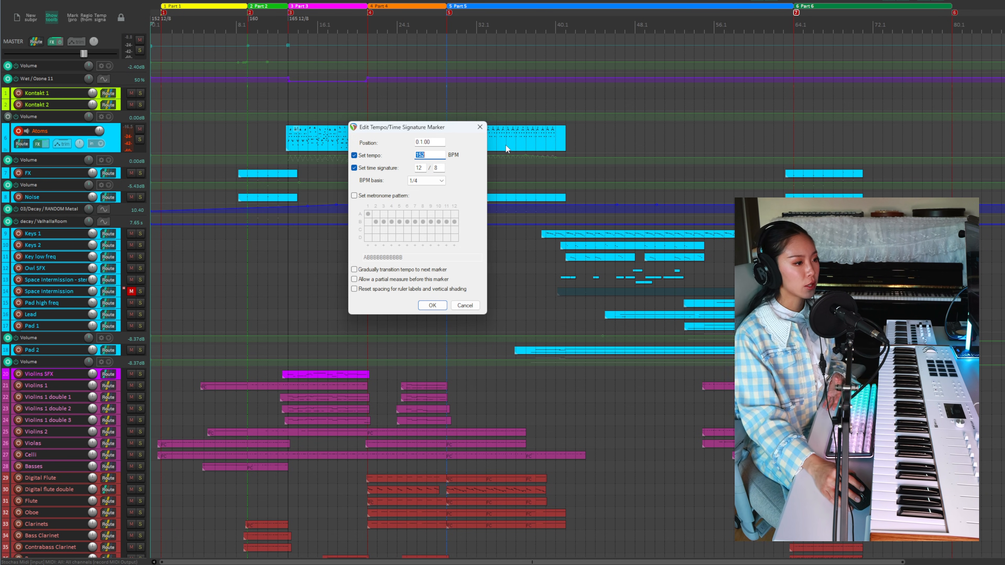
pyautogui.click(479, 126)
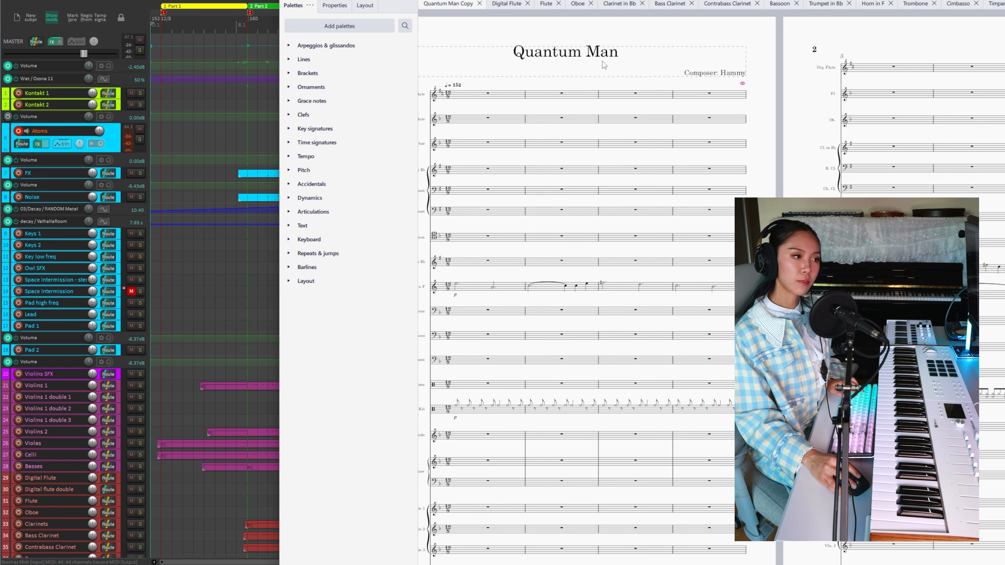
# Switch to MuseScore and select the woodwind runs in measures 21 and 22 from the Digital Flute down to the Clarinet.
pyautogui.hscroll(10, 720, 227)
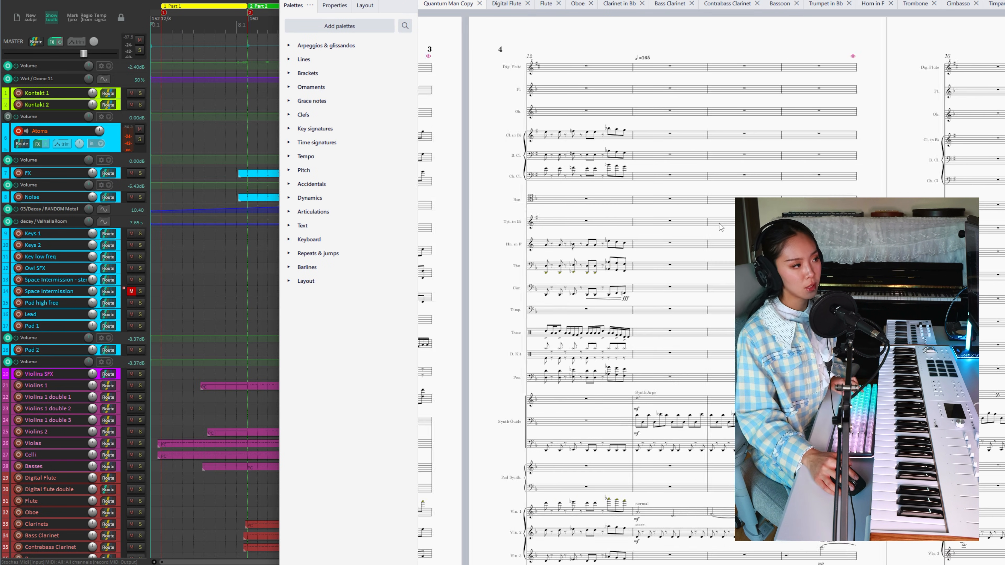
pyautogui.hscroll(5, 719, 227)
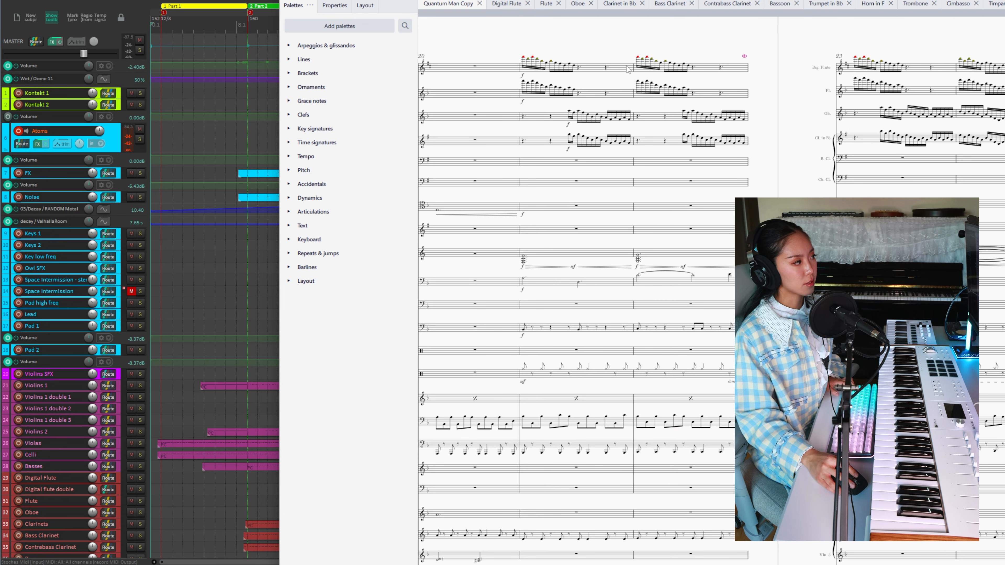
pyautogui.click(627, 70)
pyautogui.keyDown('shift'); pyautogui.click(746, 100); pyautogui.keyUp('shift')
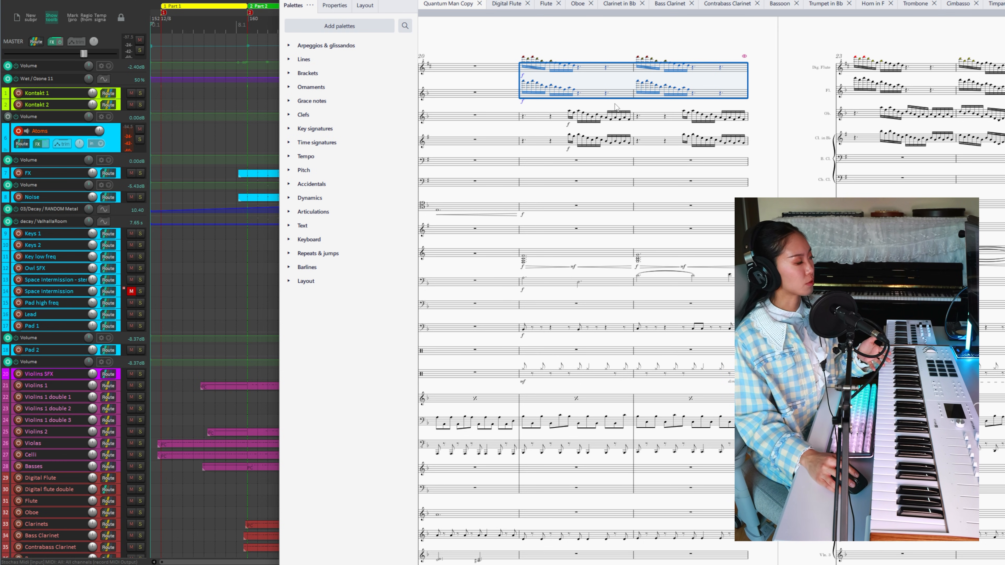
pyautogui.keyDown('shift'); pyautogui.click(630, 143); pyautogui.keyUp('shift')
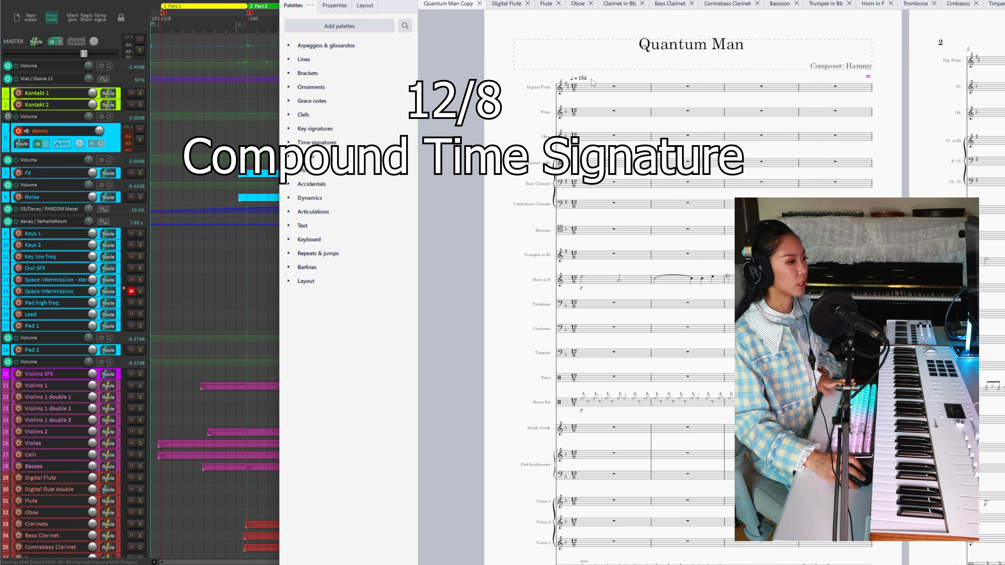
# Examine the opening tempo marking and time signature of the score up close, and read onward through the score.
pyautogui.keyDown('ctrl'); pyautogui.scroll(3, 590, 82); pyautogui.keyUp('ctrl')
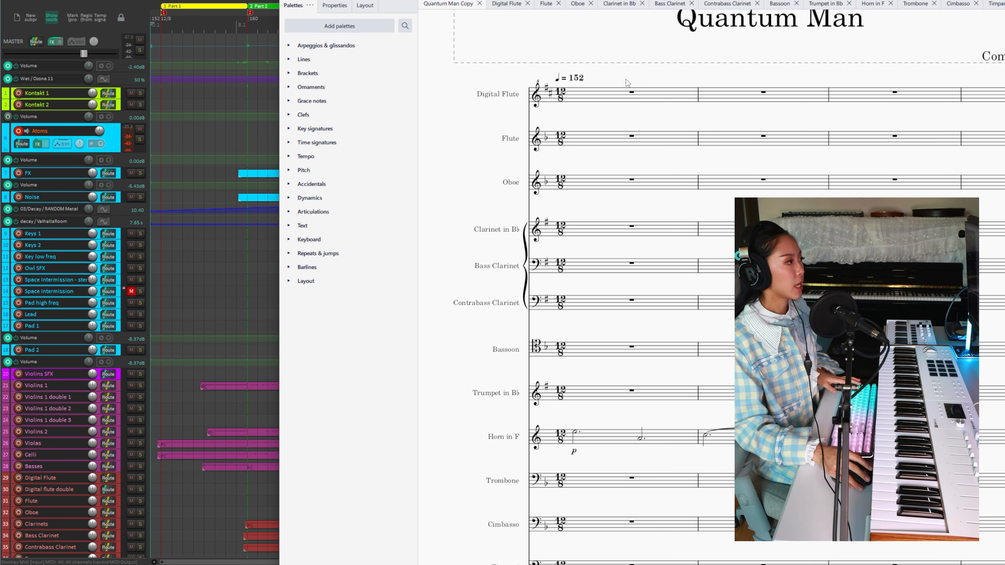
pyautogui.scroll(-5, 645, 107)
pyautogui.hscroll(20, 645, 139)
pyautogui.hscroll(20, 632, 179)
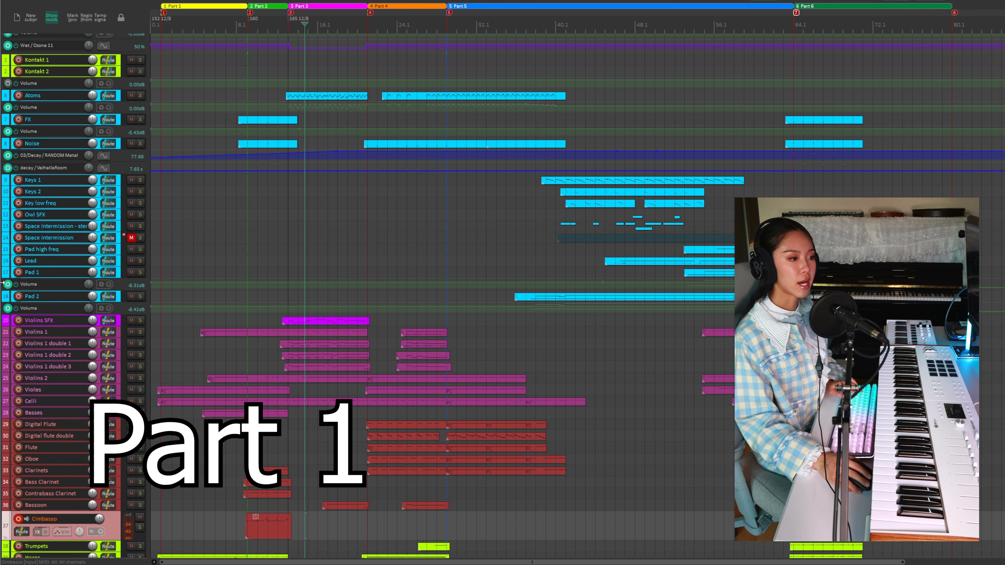
# In REAPER, select the time range from the project start to the Part 1 marker and place the edit cursor inside it.
pyautogui.scroll(-3, 3, 283)
pyautogui.scroll(4, 3, 294)
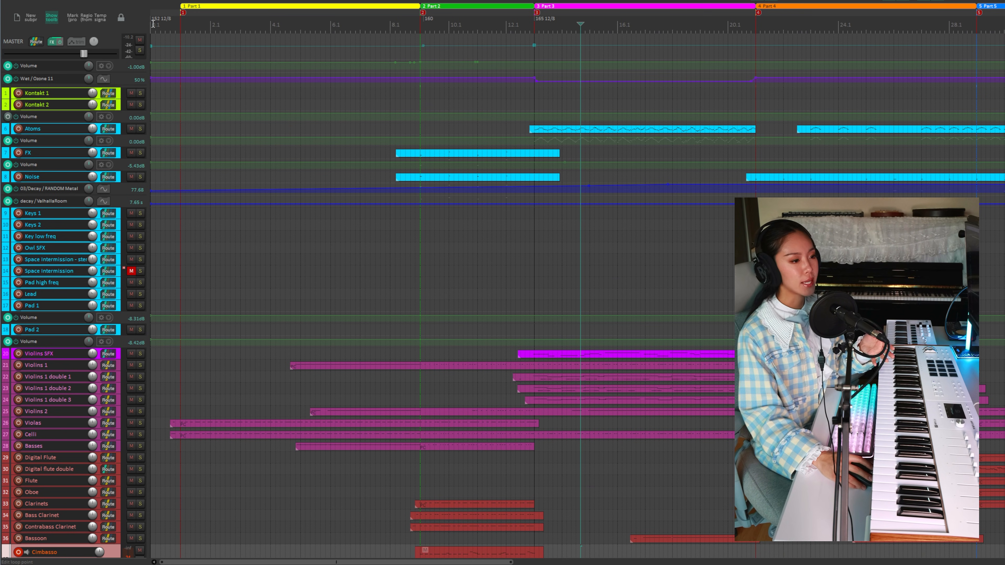
pyautogui.moveTo(154, 24); pyautogui.dragTo(180, 26)
pyautogui.click(164, 26)
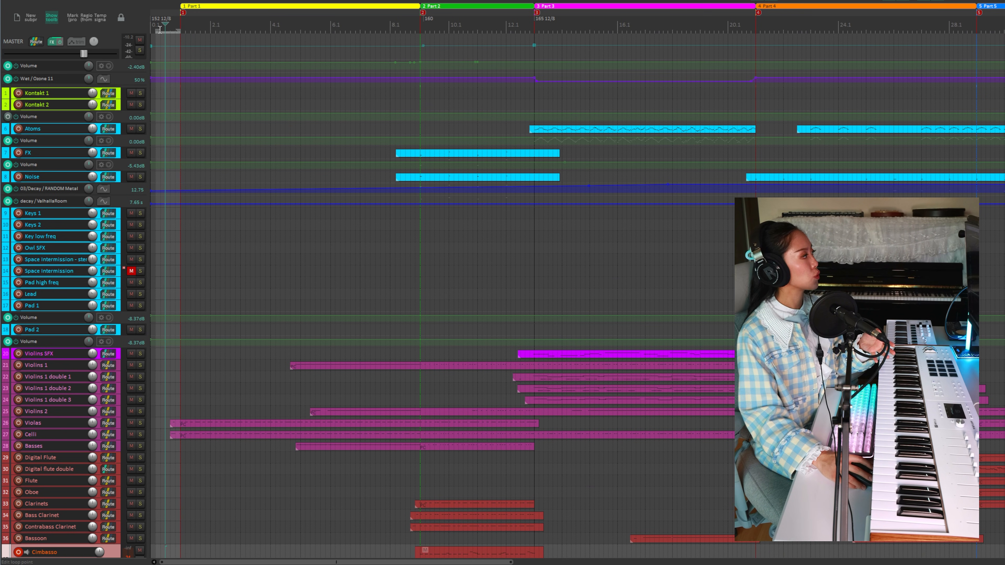
pyautogui.scroll(-3, 186, 365)
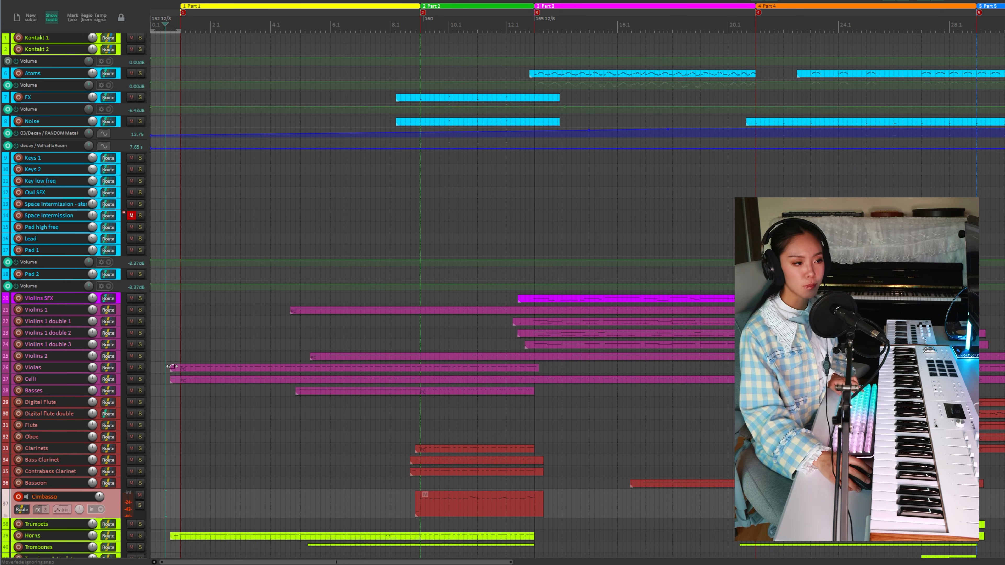
# Open the project settings to inspect the tempo, time signature and timebase options, and dismiss them.
pyautogui.scroll(3, 176, 370)
pyautogui.hotkey('alt', 'f')
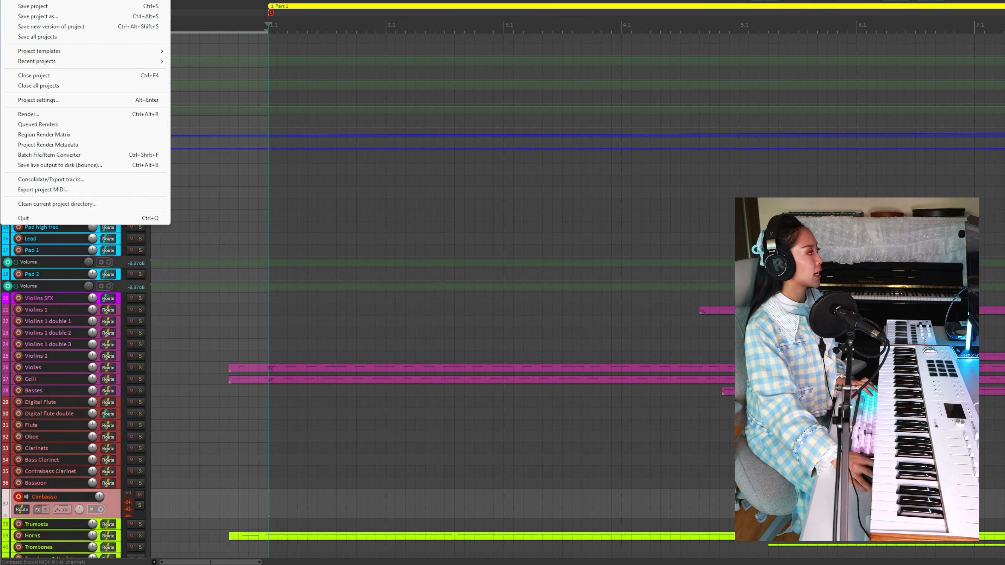
pyautogui.click(54, 104)
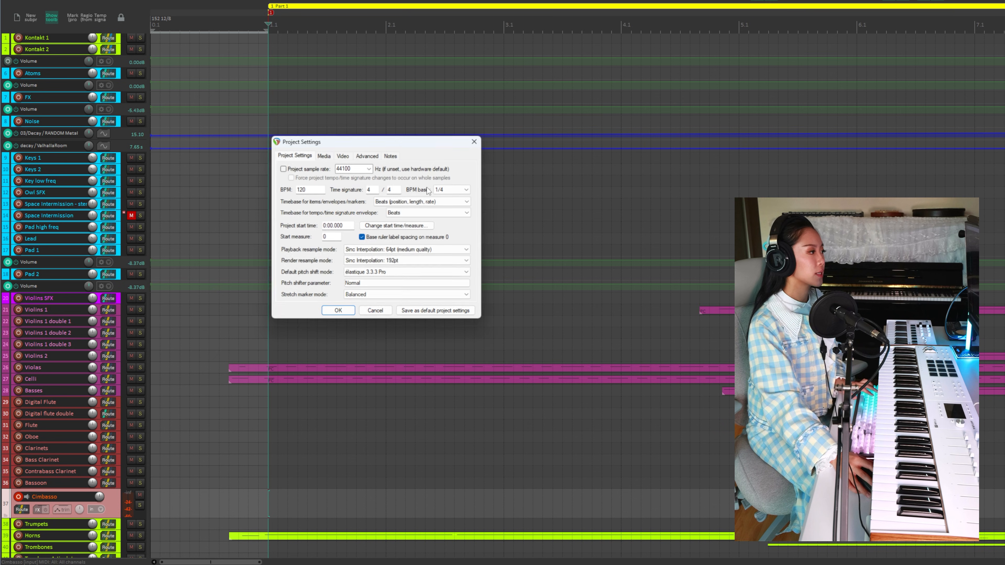
pyautogui.click(334, 310)
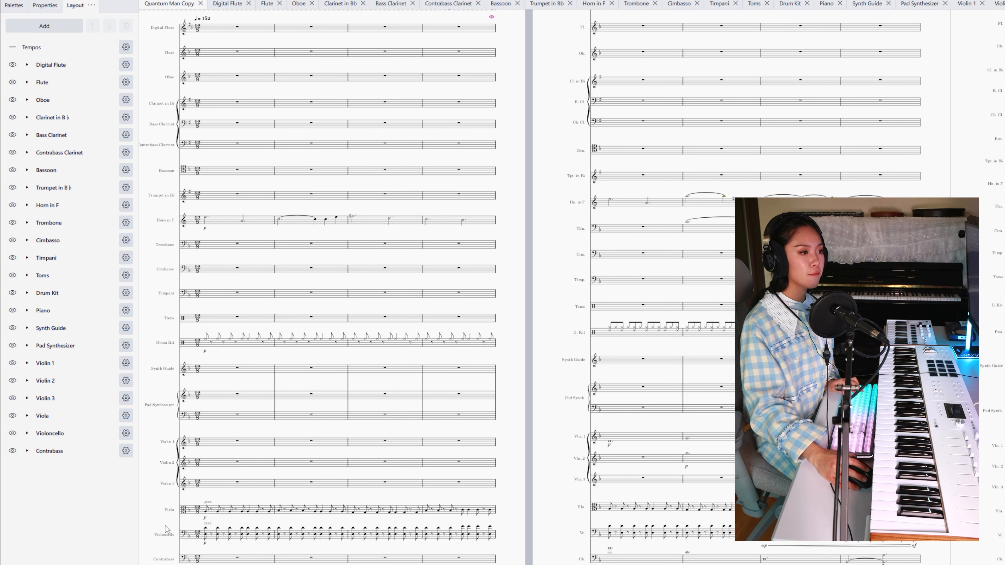
# Switch to MuseScore and select the opening measure of the Violoncello, Viola, Drum Kit and Horn in F in turn.
pyautogui.click(274, 536)
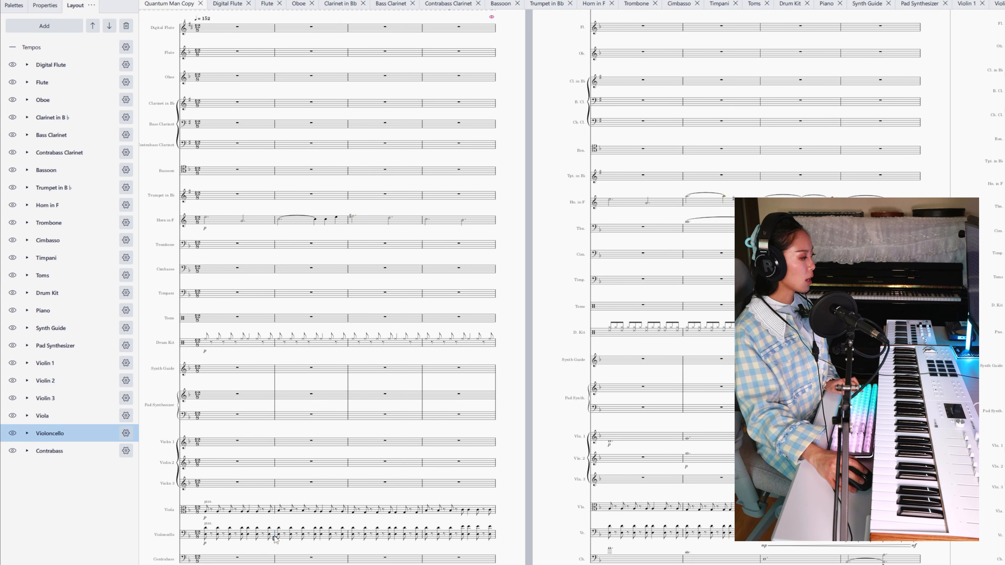
pyautogui.click(273, 511)
pyautogui.click(254, 347)
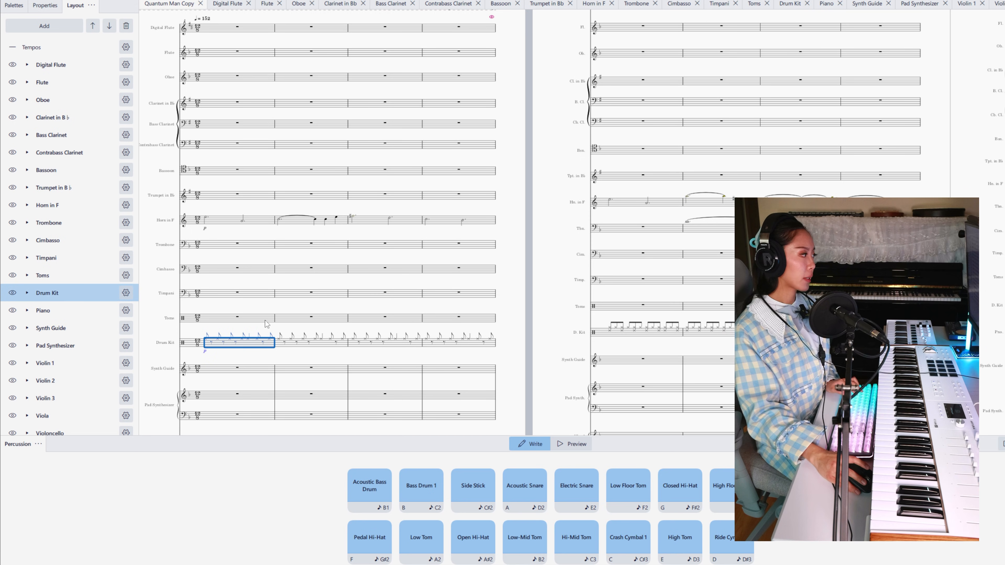
pyautogui.click(265, 224)
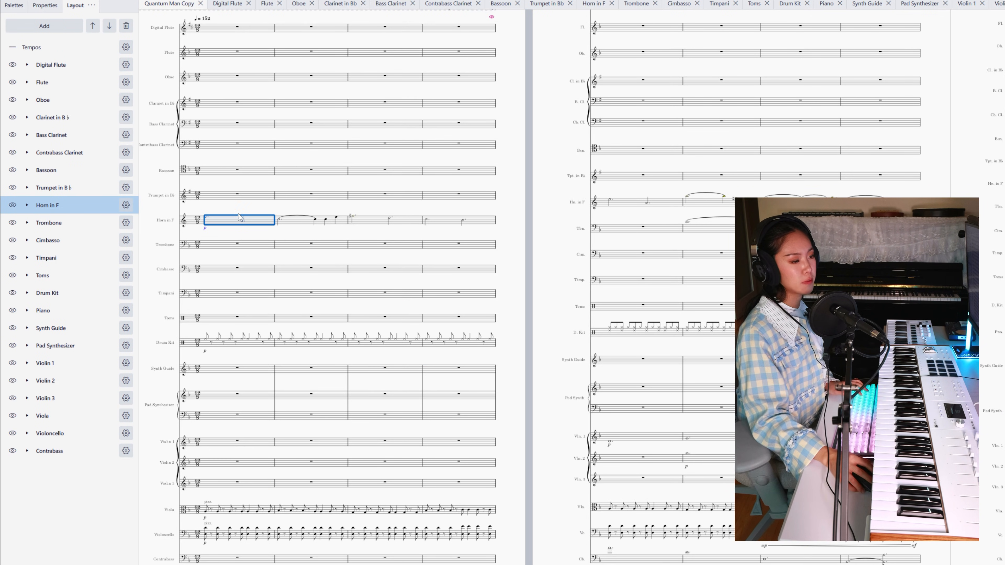
# Examine the opening pizzicato pattern of the Viola and Violoncello up close, selecting and deselecting their first measure.
pyautogui.scroll(-3, 239, 382)
pyautogui.keyDown('ctrl'); pyautogui.scroll(2, 261, 472); pyautogui.keyUp('ctrl')
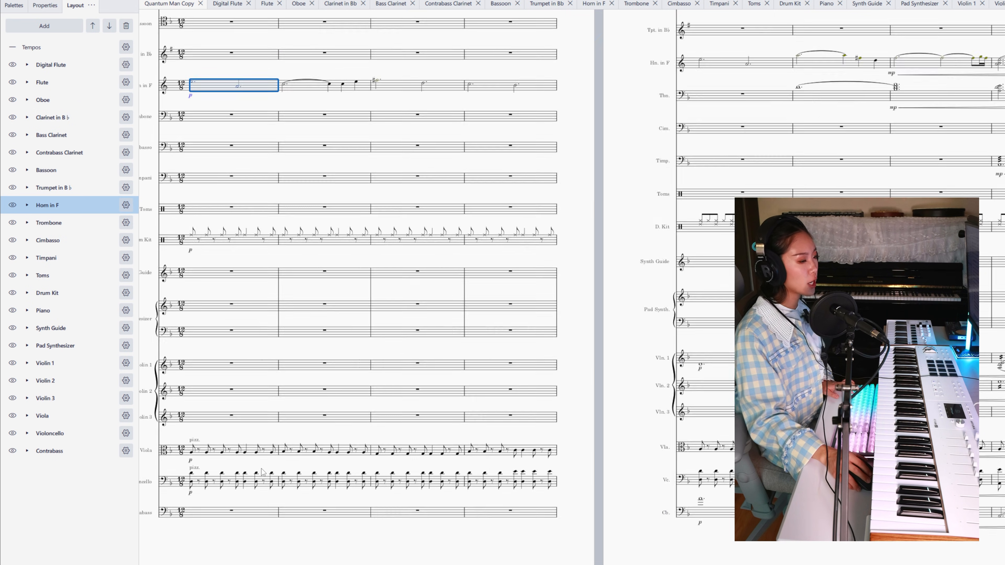
pyautogui.scroll(-3, 261, 472)
pyautogui.scroll(1, 224, 382)
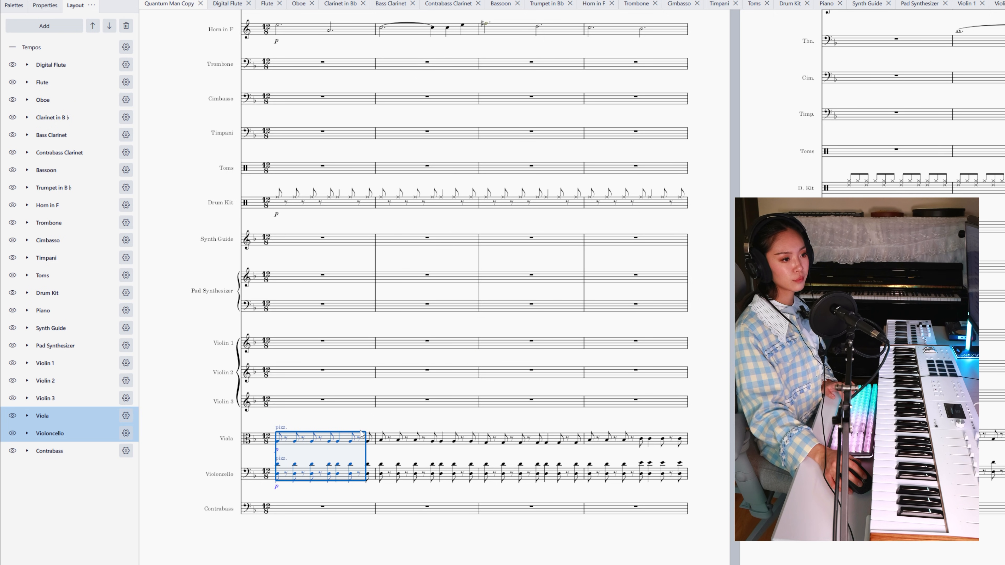
pyautogui.press('Escape')
pyautogui.keyDown('ctrl'); pyautogui.scroll(5, 330, 473); pyautogui.keyUp('ctrl')
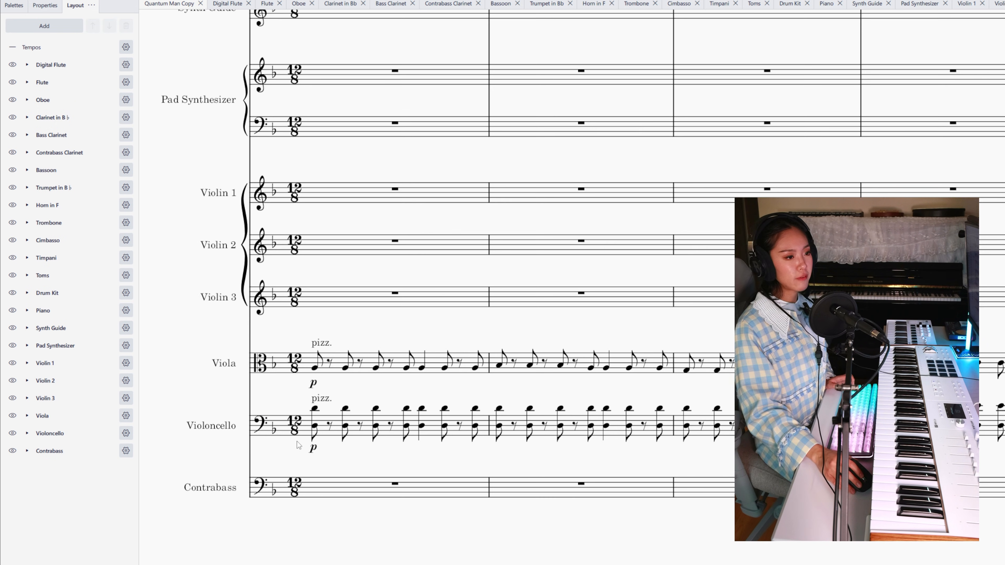
pyautogui.scroll(2, 297, 445)
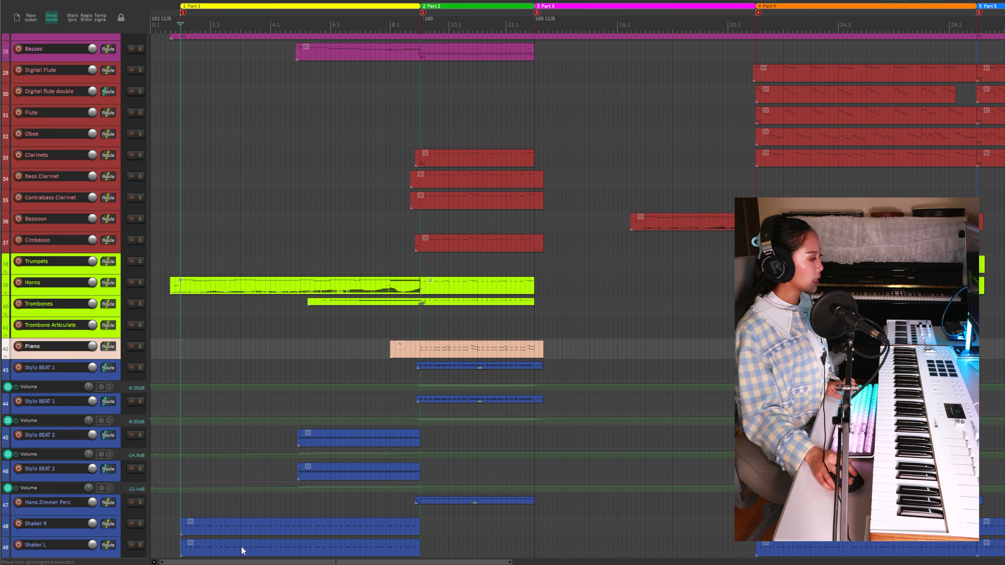
# In REAPER, open the Shaker R item of Part 1 in the MIDI editor to view its notes, and close it.
pyautogui.click(208, 529)
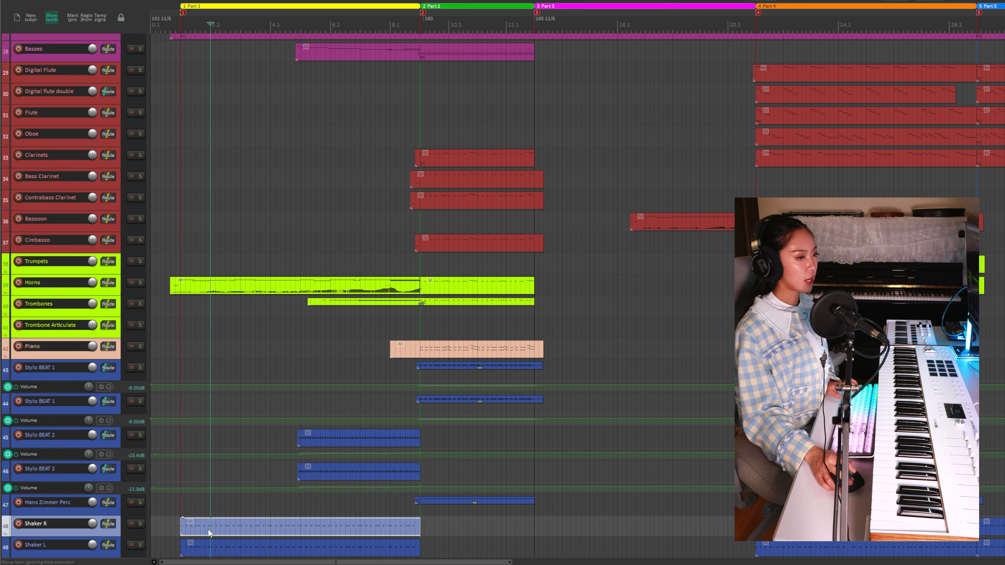
pyautogui.doubleClick(208, 529)
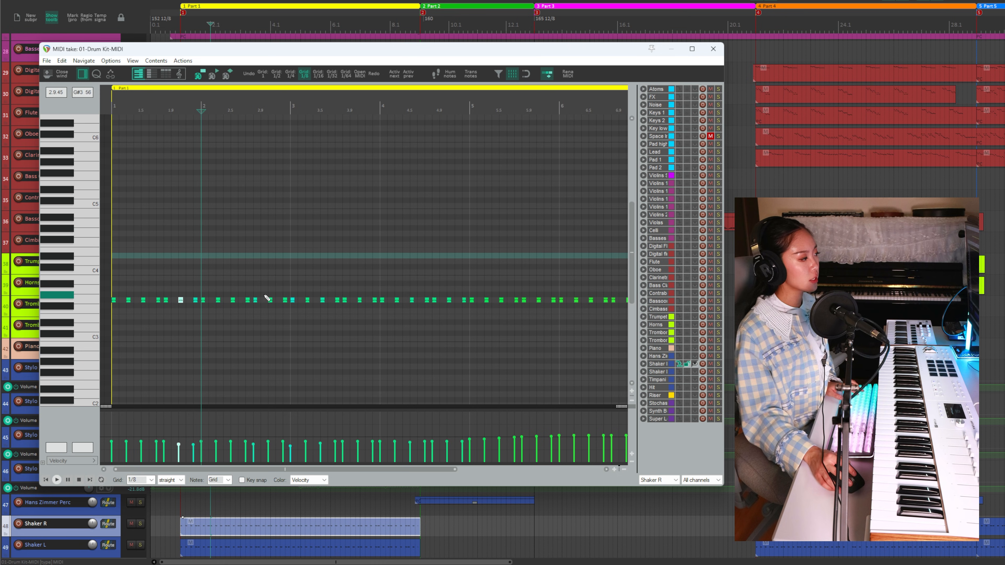
pyautogui.click(713, 48)
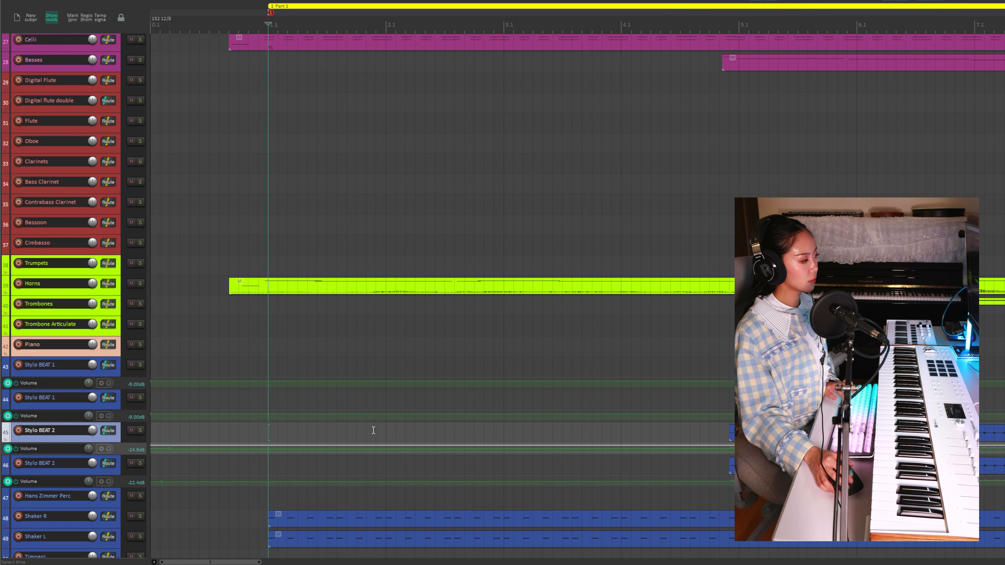
# Play the arrangement from the Part 1 marker, following it to about measure 5, and stop playback.
pyautogui.press('space')
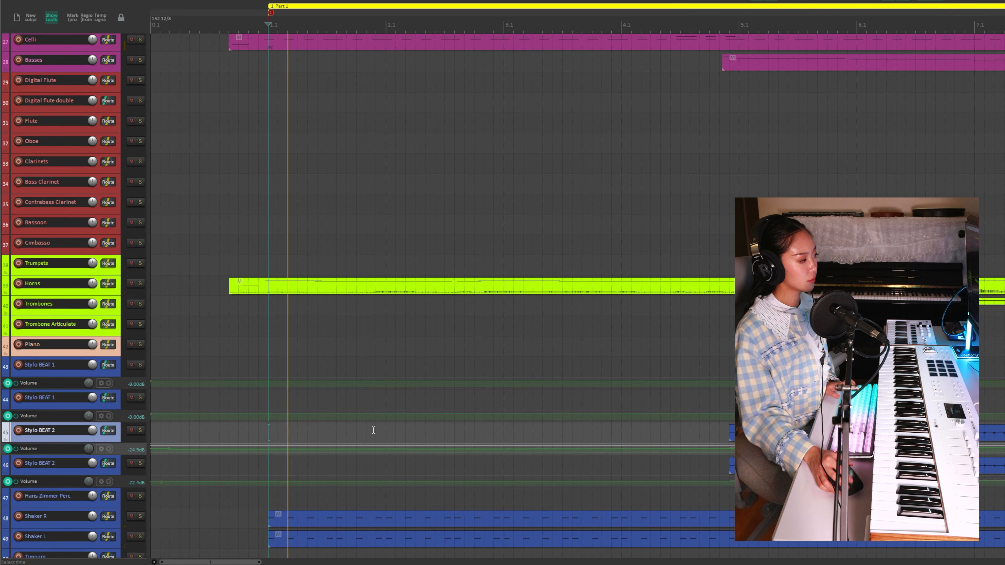
pyautogui.moveTo(242, 563); pyautogui.dragTo(262, 562)
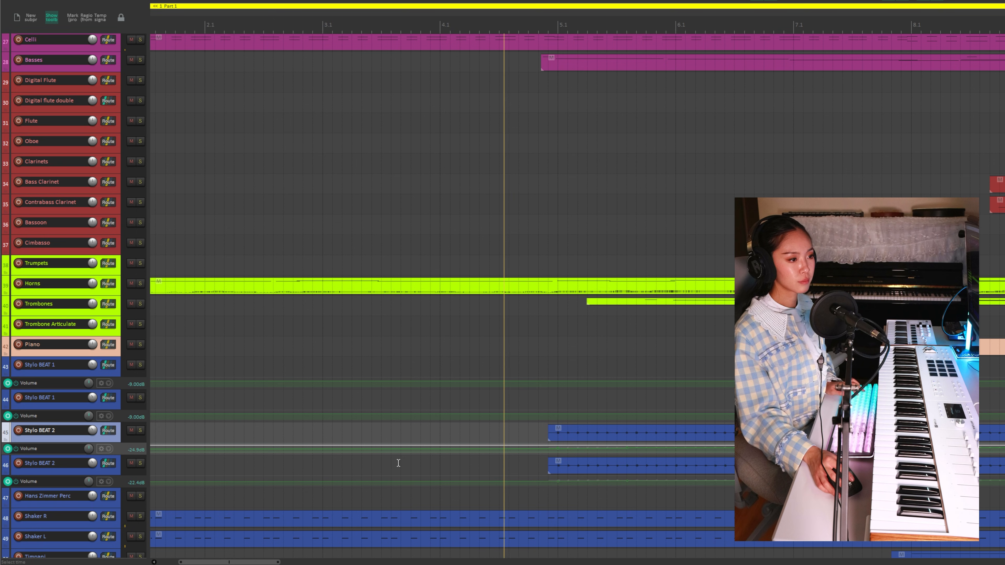
pyautogui.press('space')
pyautogui.scroll(-2, 533, 413)
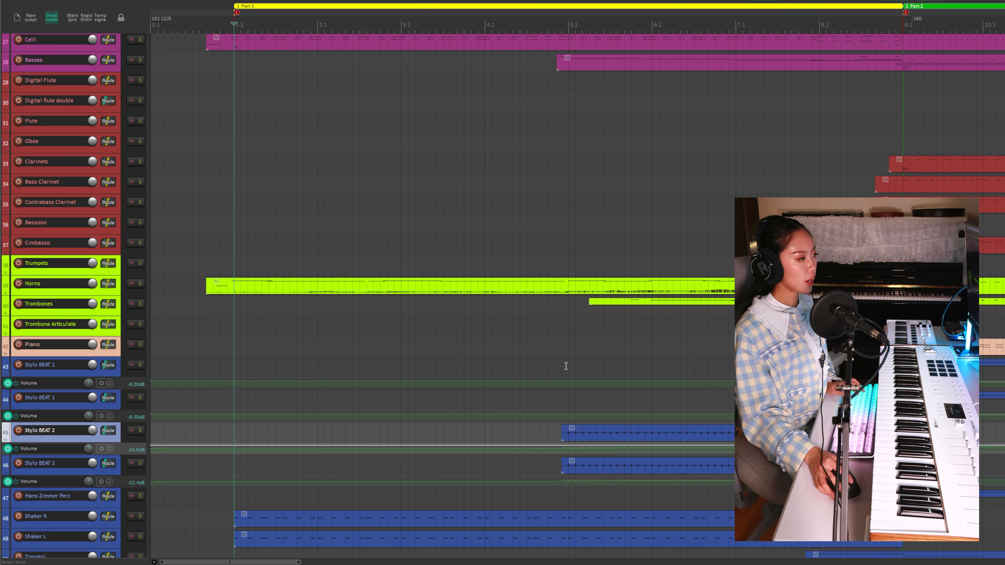
# Mark the two halves of Part 1 with time selections, from its start to measure 5 and on to the Part 2 marker.
pyautogui.moveTo(566, 366); pyautogui.dragTo(234, 379)
pyautogui.click(567, 348)
pyautogui.moveTo(570, 350); pyautogui.dragTo(903, 351)
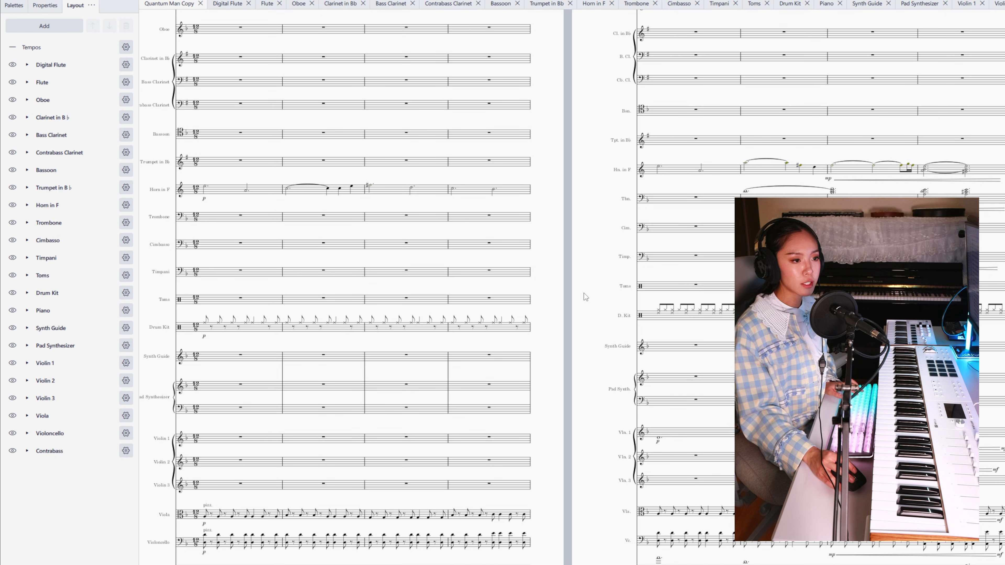
# In MuseScore, select the first three measures of Violin 1 and Violin 2 on the second page, and clear the selection.
pyautogui.moveTo(890, 498); pyautogui.dragTo(604, 442)
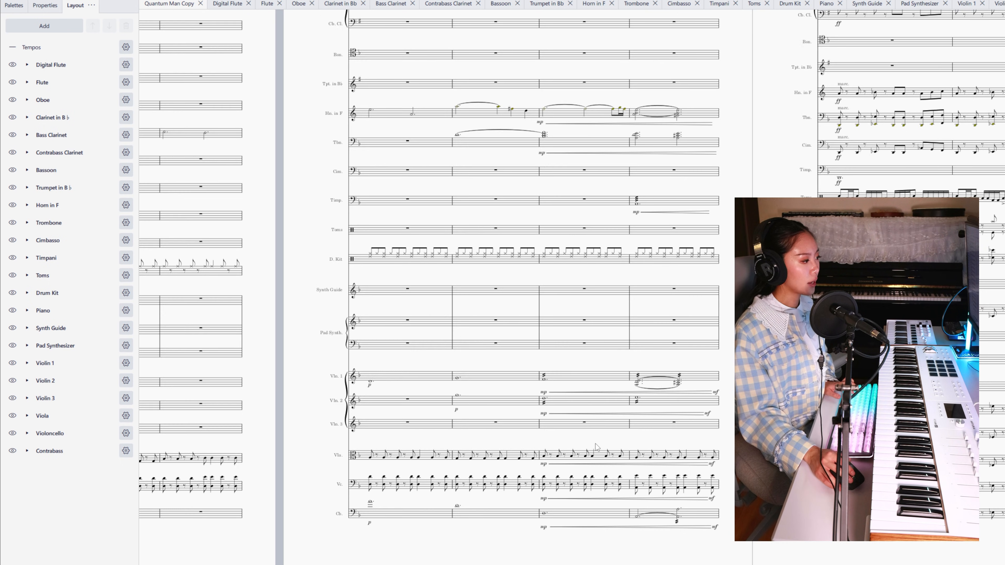
pyautogui.scroll(2, 604, 442)
pyautogui.click(368, 354)
pyautogui.keyDown('shift'); pyautogui.click(568, 390); pyautogui.keyUp('shift')
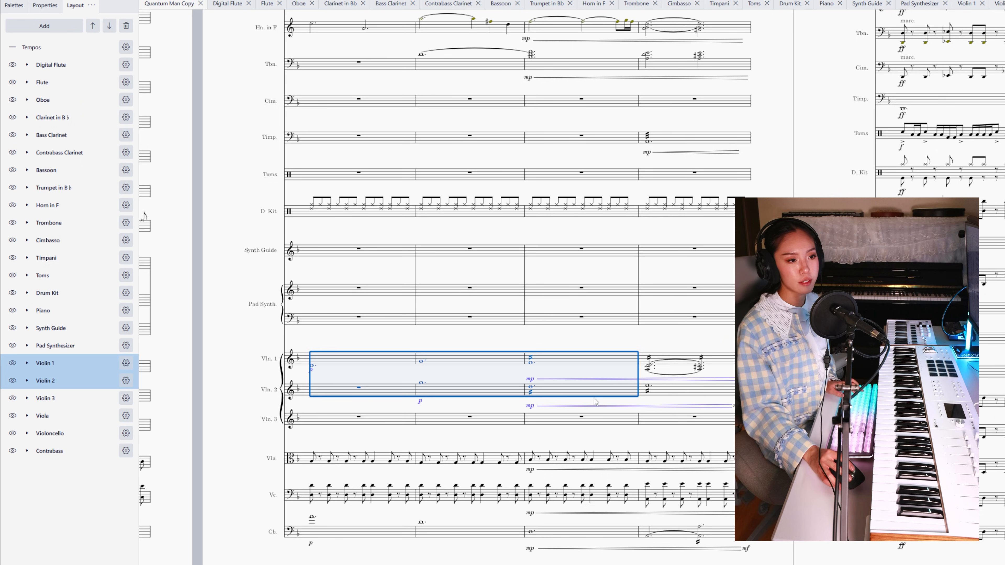
pyautogui.press('Escape')
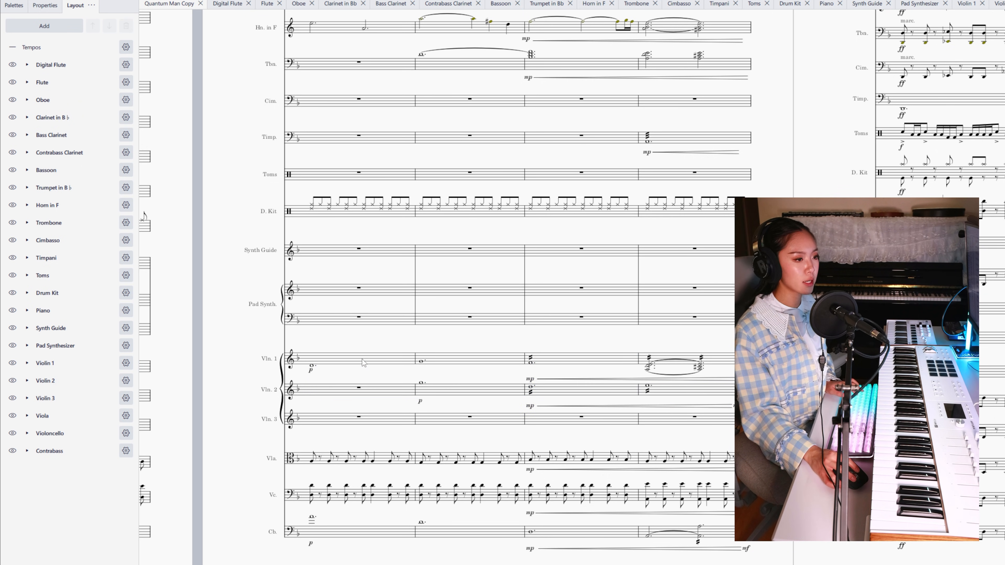
# Point out the individual violin entries on the second page by selecting measures of Violin 1, Violin 3 and Violin 2 in turn.
pyautogui.click(363, 363)
pyautogui.click(379, 416)
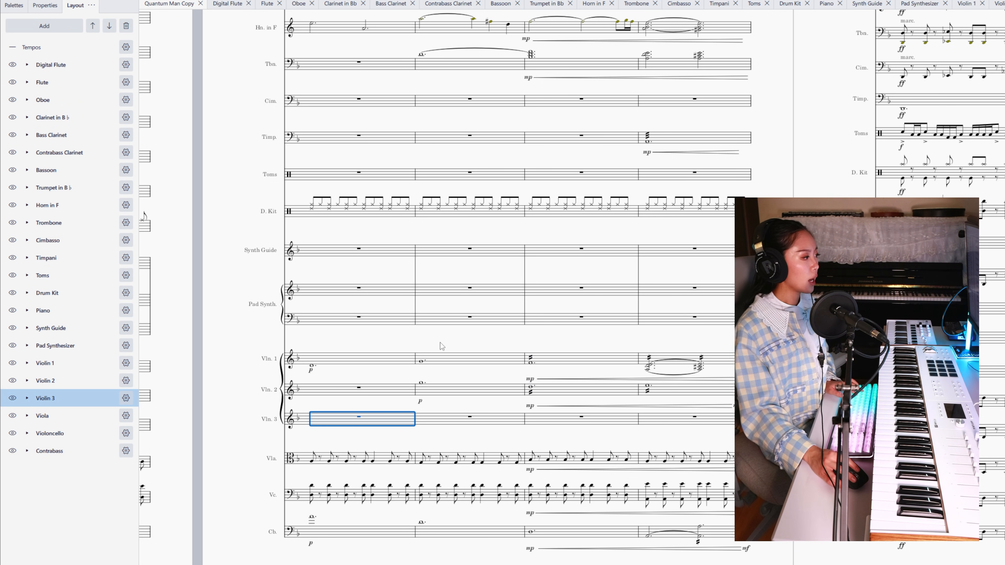
pyautogui.press('Escape')
pyautogui.click(380, 361)
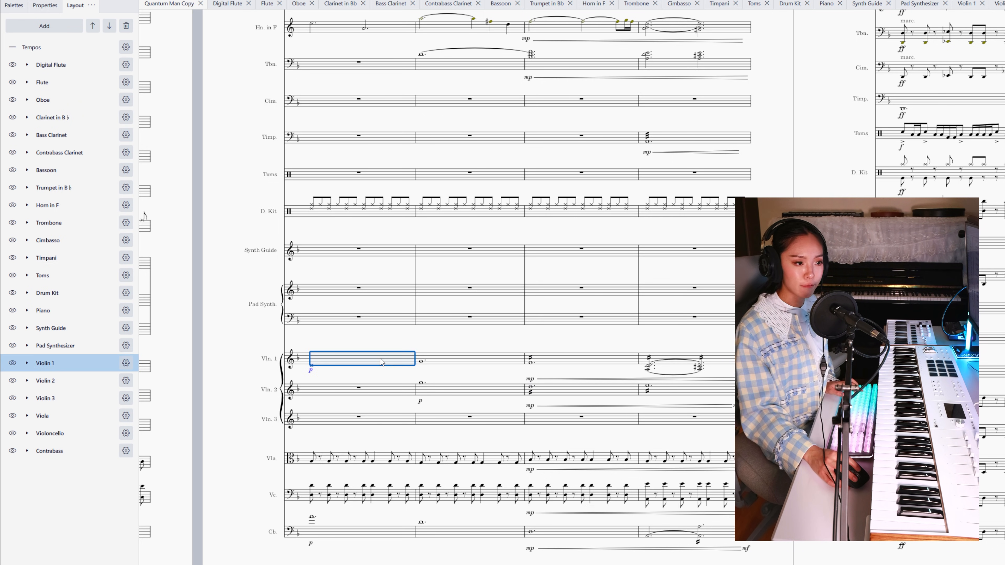
pyautogui.click(458, 388)
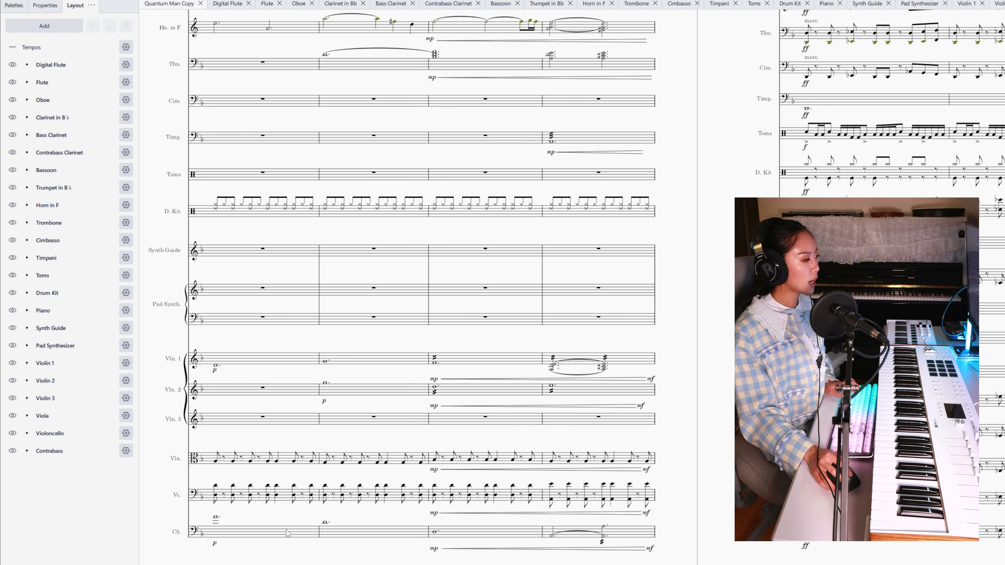
# Select all four measures of the Contrabass line on the second page and view the end of that page.
pyautogui.click(288, 533)
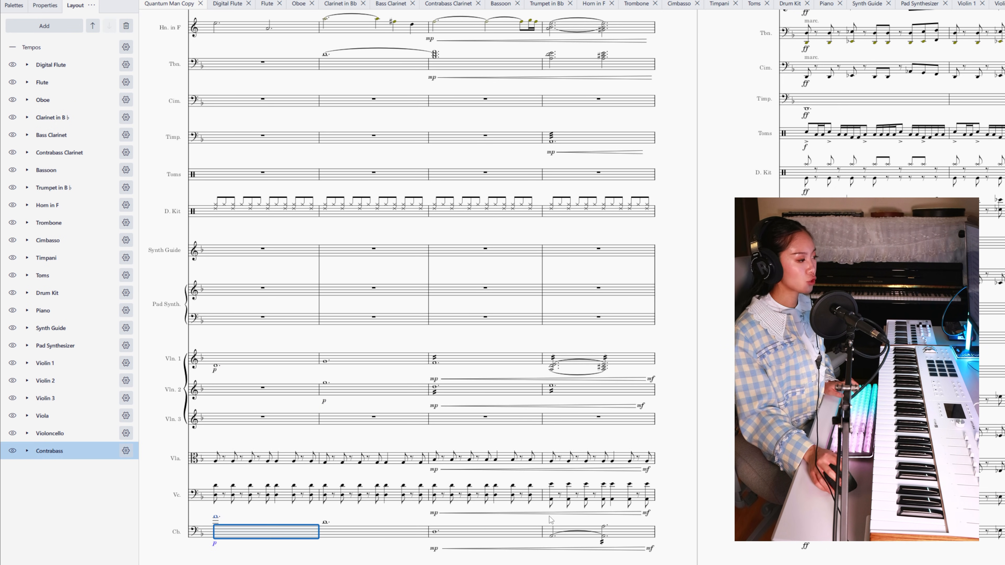
pyautogui.keyDown('shift'); pyautogui.click(621, 530); pyautogui.keyUp('shift')
pyautogui.scroll(-5, 531, 462)
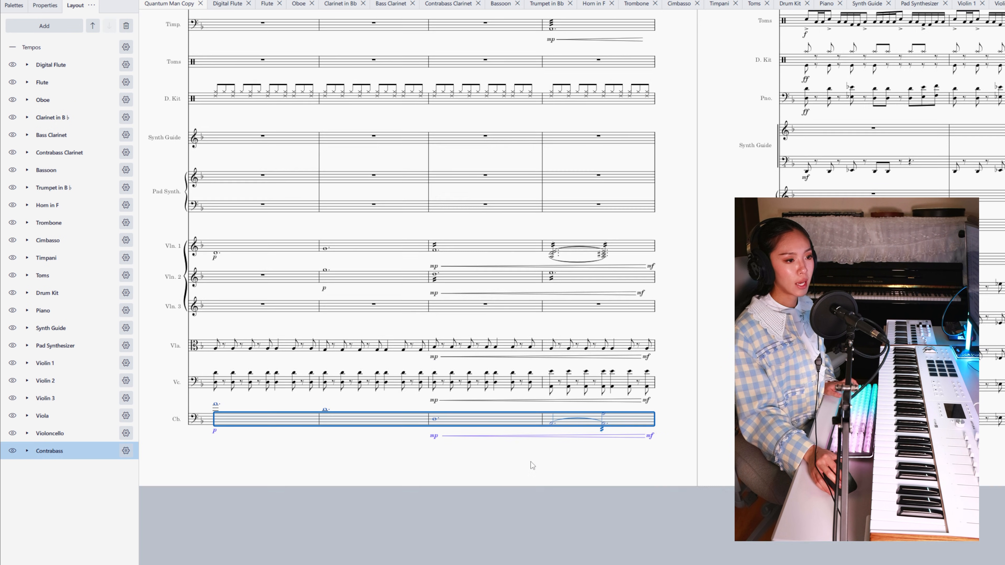
pyautogui.scroll(-1, 414, 391)
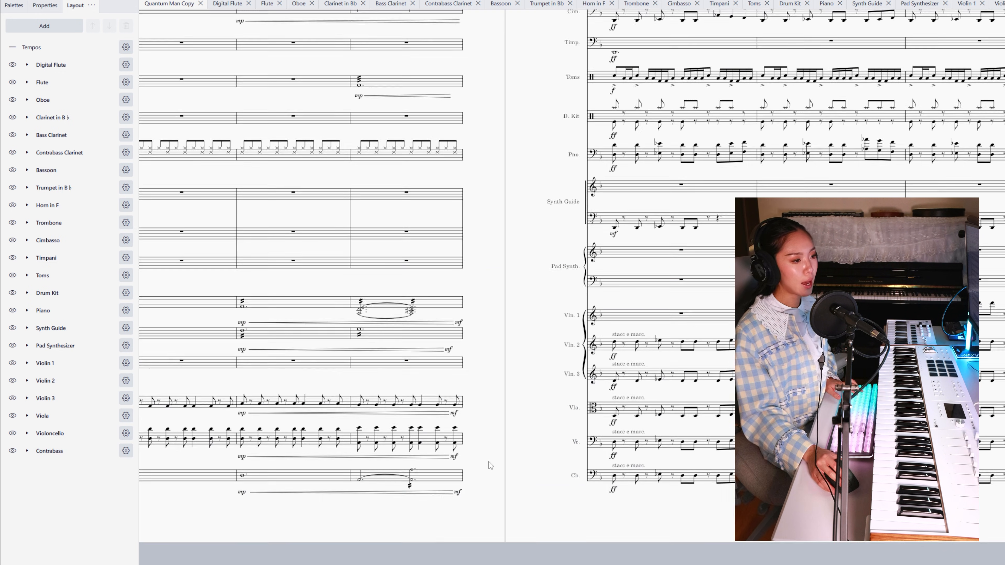
# Select the Horn in F's opening measure on the first page, and the Trombone line on the second page.
pyautogui.scroll(1, 490, 465)
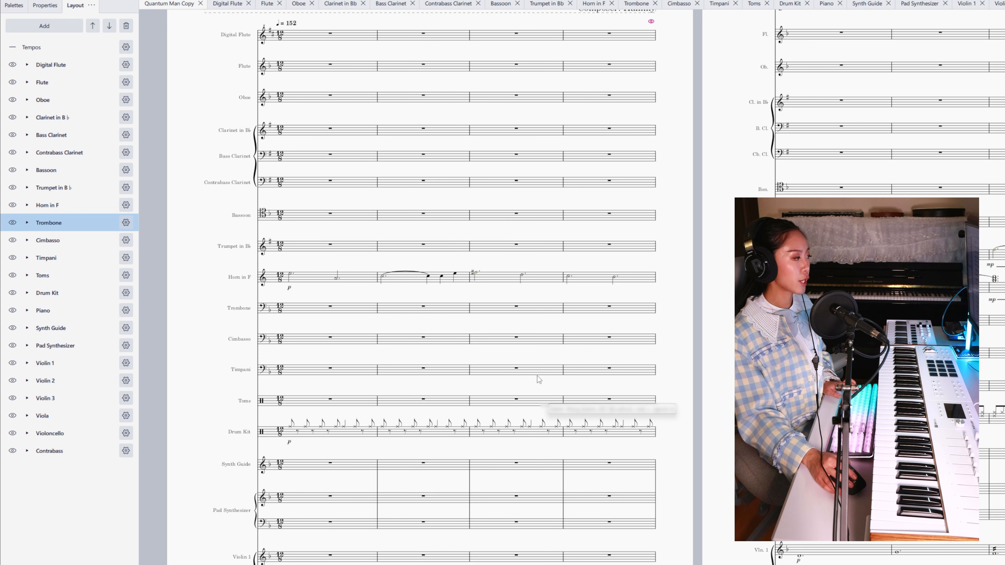
pyautogui.scroll(-2, 539, 380)
pyautogui.click(316, 221)
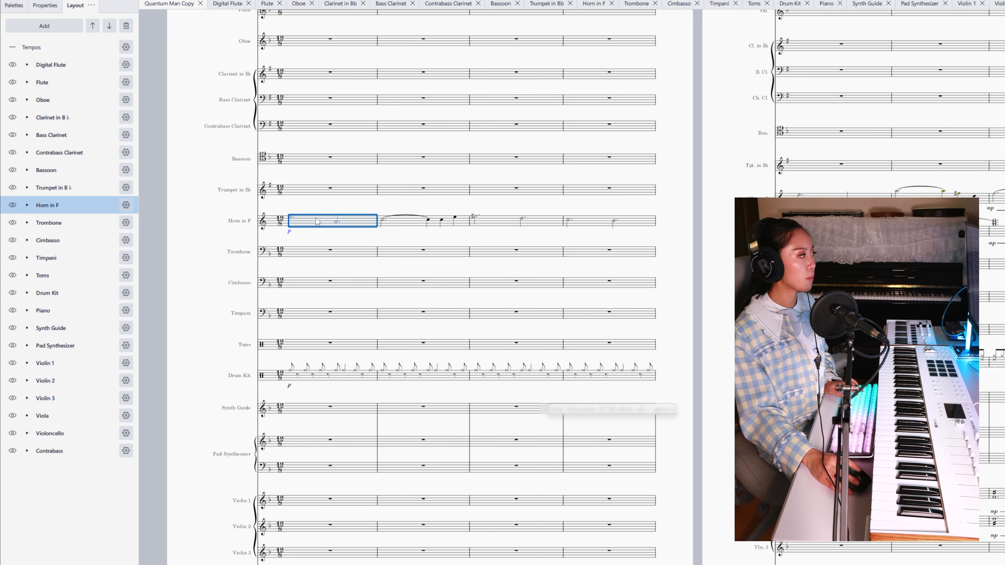
pyautogui.hscroll(6, 311, 232)
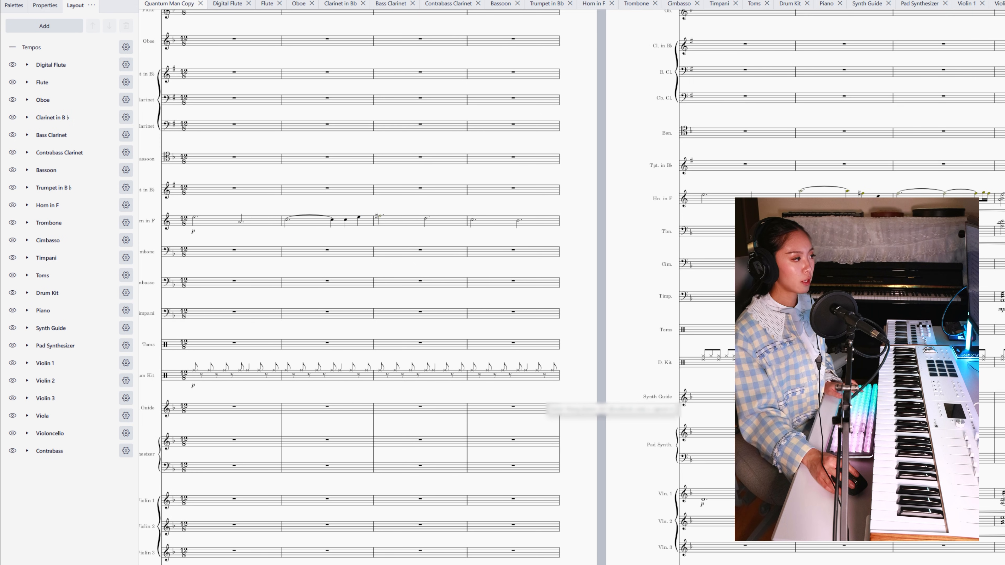
pyautogui.click(584, 238)
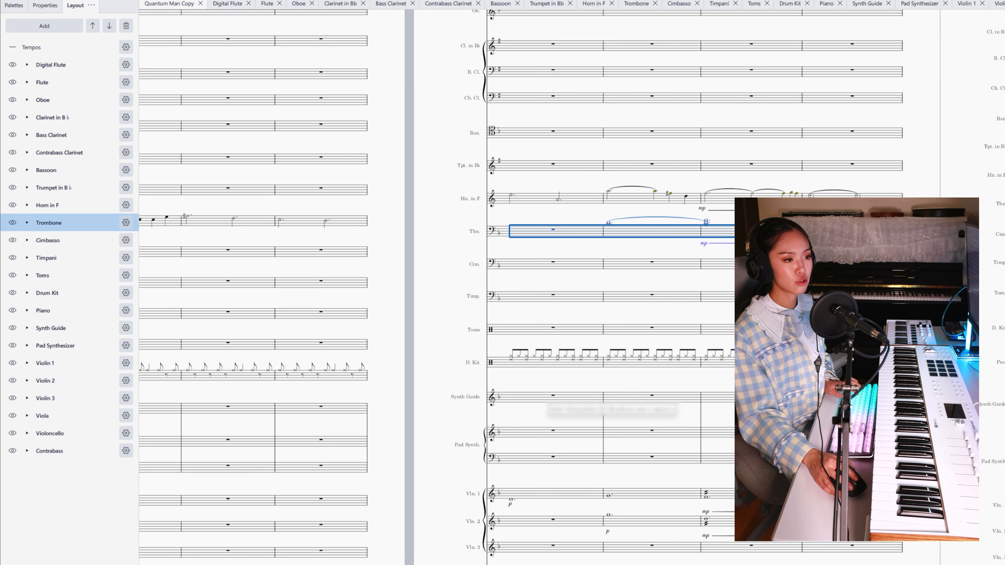
pyautogui.scroll(2, 864, 258)
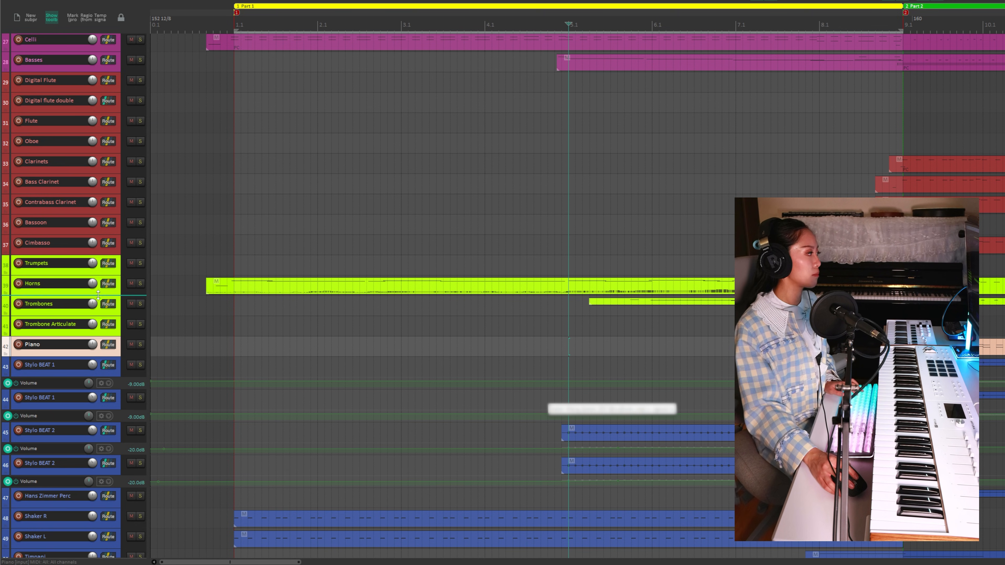
# In REAPER, mute the Trombones track and audition the end of Part 1 without it, stopping playback before Part 2.
pyautogui.click(131, 304)
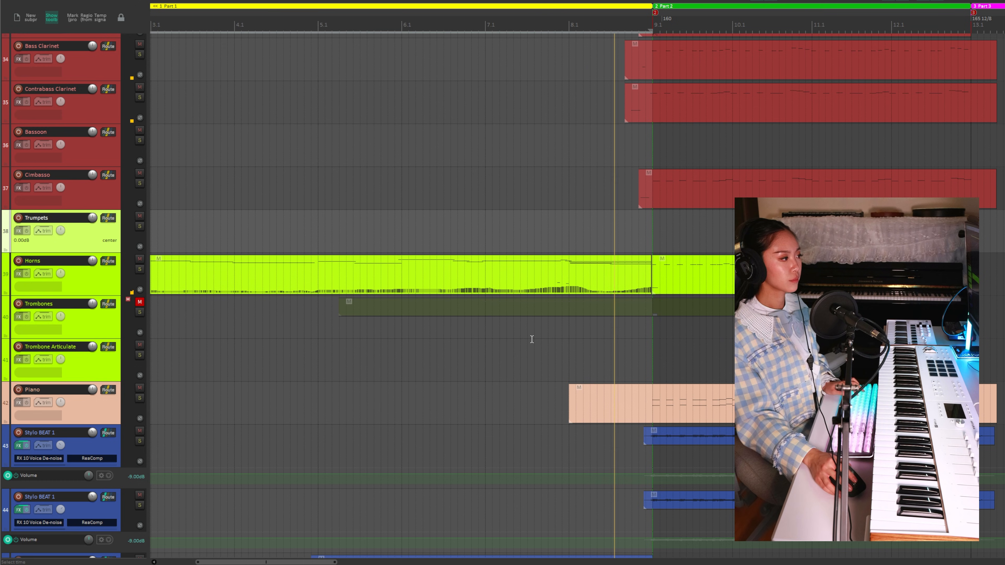
pyautogui.press('space')
pyautogui.scroll(-2, 490, 355)
# Place the edit cursor near the end of Part 1, select the Timpani item there and enlarge the track heights.
pyautogui.scroll(-6, 491, 356)
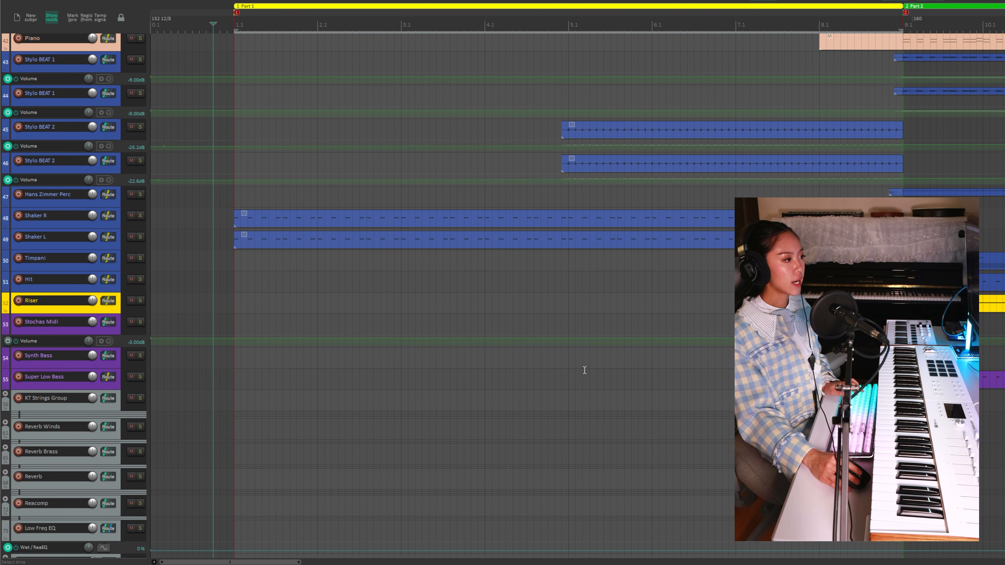
pyautogui.click(805, 303)
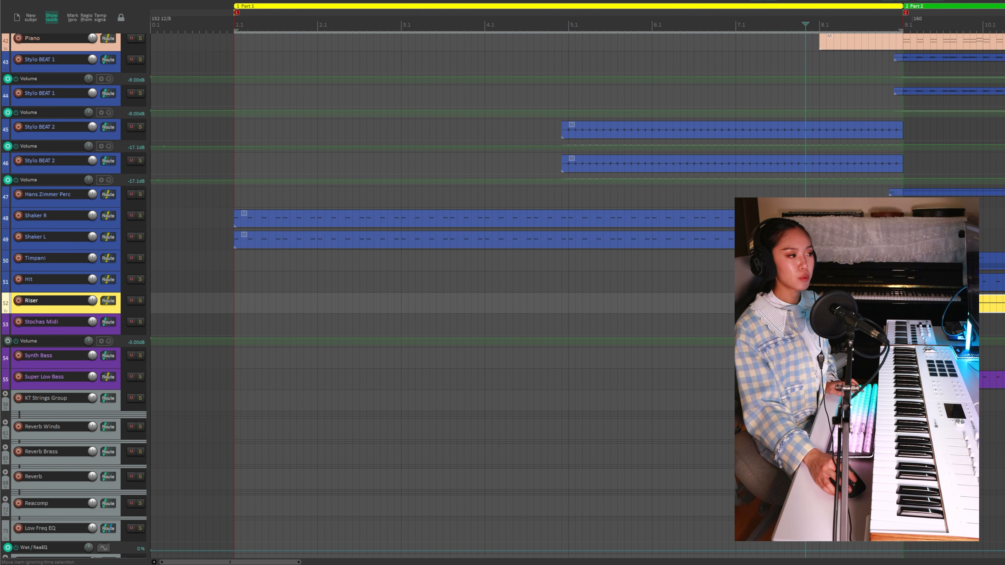
pyautogui.click(833, 261)
pyautogui.scroll(3, 833, 261)
pyautogui.scroll(2, 833, 223)
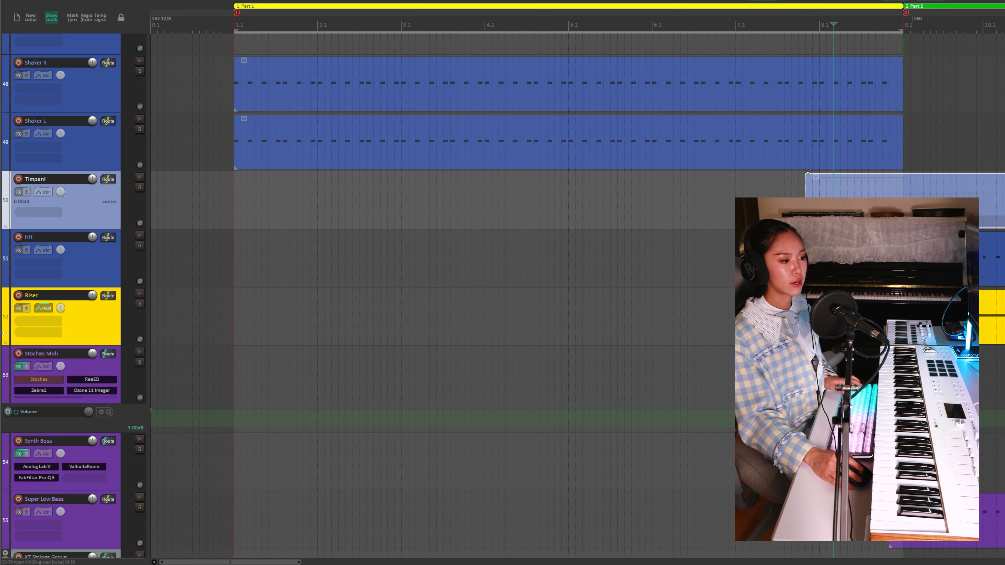
# Place the edit cursor just before measure 6 on the Trombones item, unmute the Trombones track and enlarge the track heights.
pyautogui.scroll(-1, 2, 355)
pyautogui.scroll(10, 2, 355)
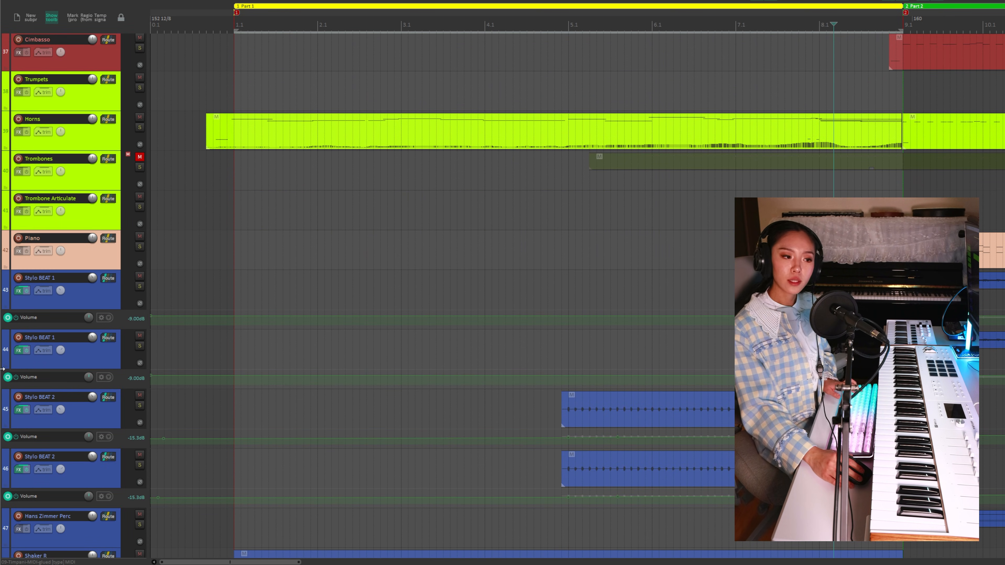
pyautogui.scroll(3, 3, 369)
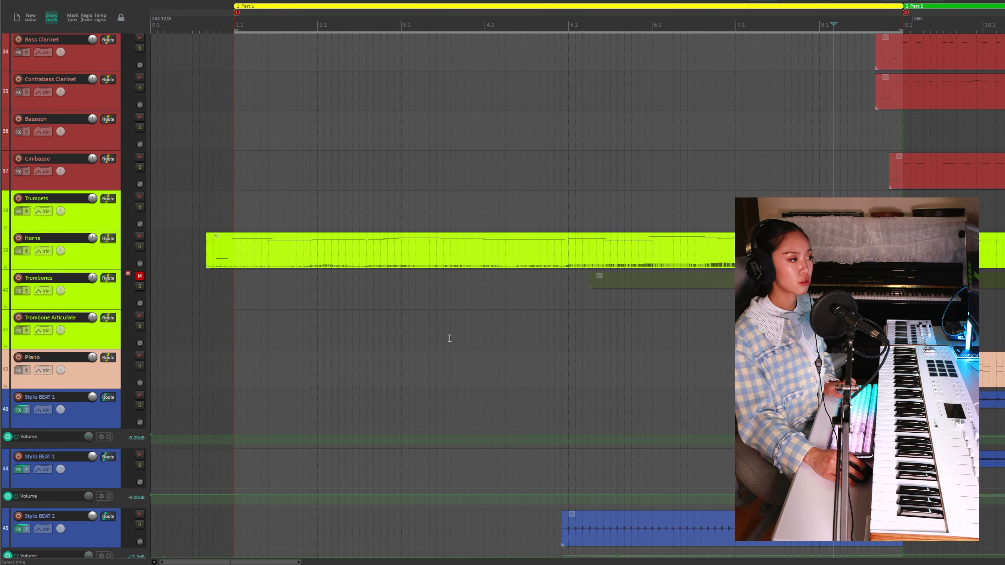
pyautogui.click(646, 284)
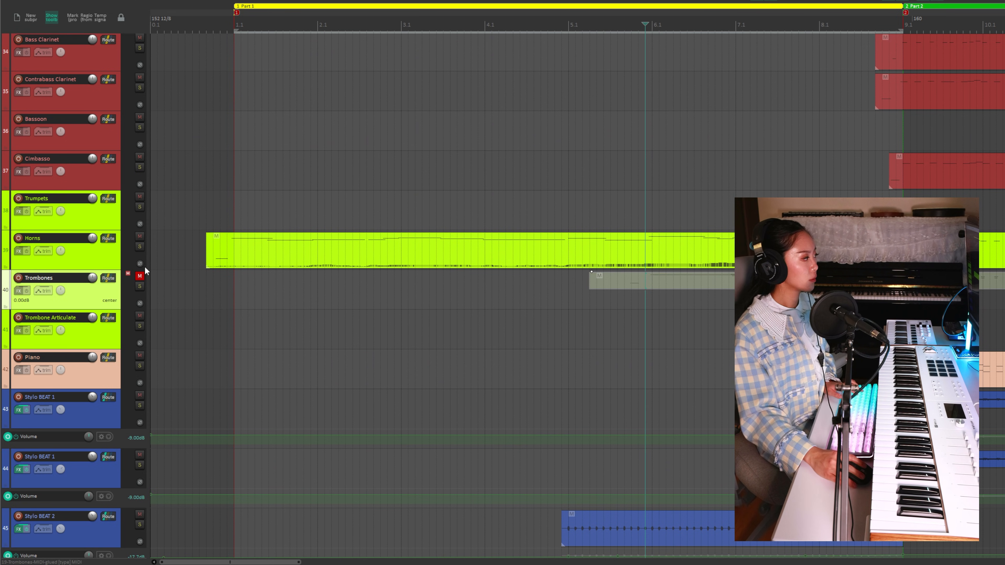
pyautogui.click(140, 277)
pyautogui.scroll(4, 714, 343)
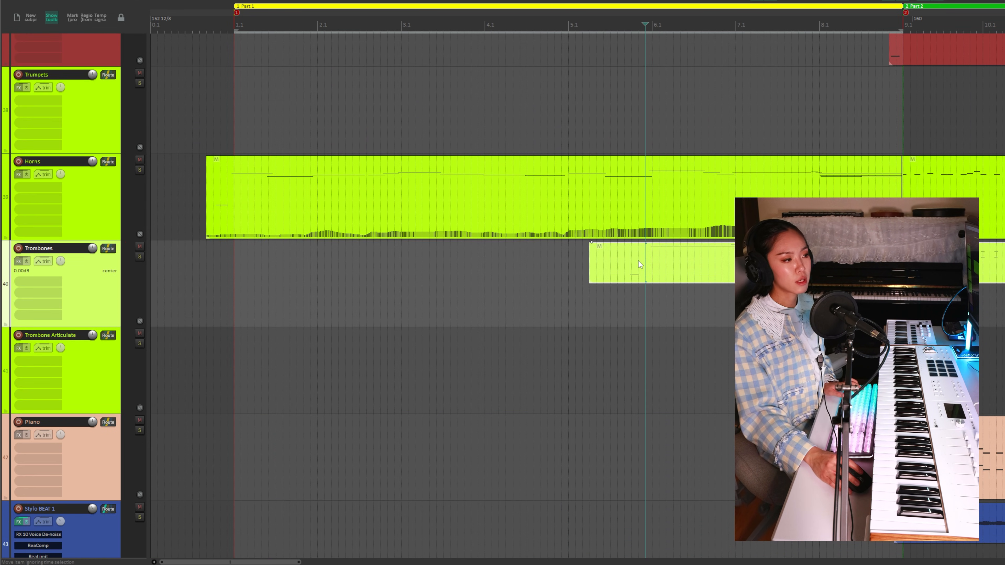
# Open the Trombones item in the MIDI editor, move its window to the middle of the arrangement, and audition the track soloed.
pyautogui.doubleClick(644, 273)
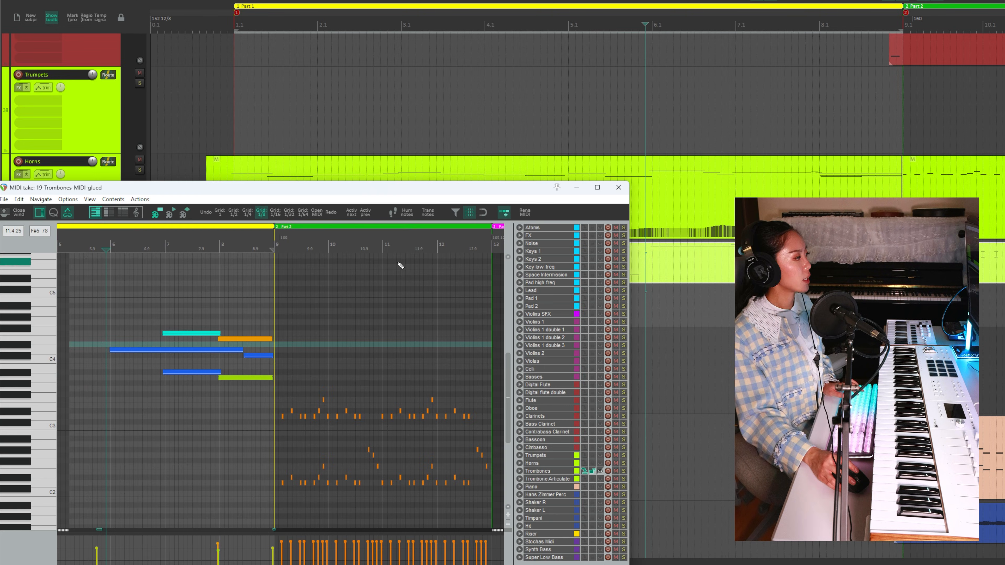
pyautogui.moveTo(419, 194); pyautogui.dragTo(680, 67)
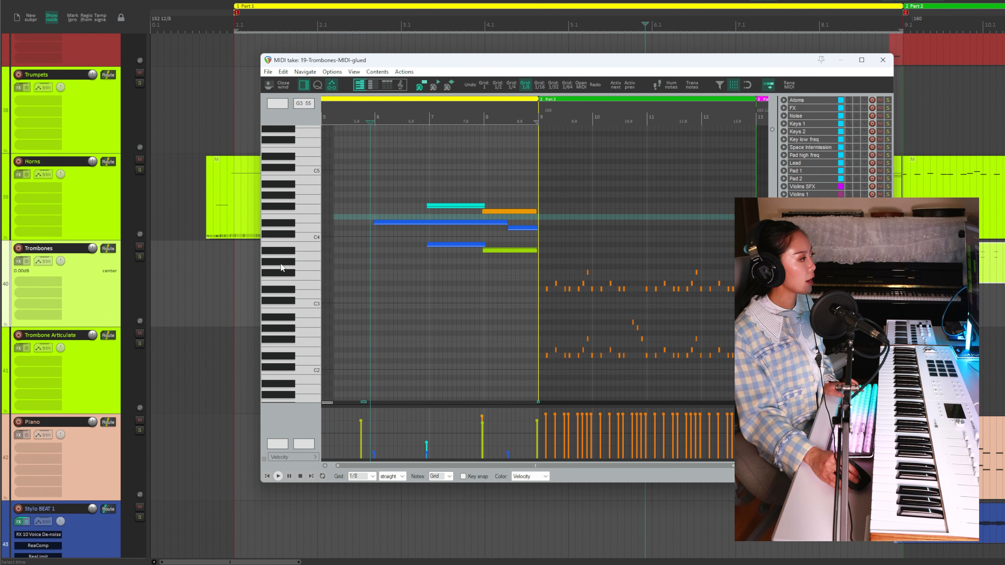
pyautogui.scroll(2, 417, 263)
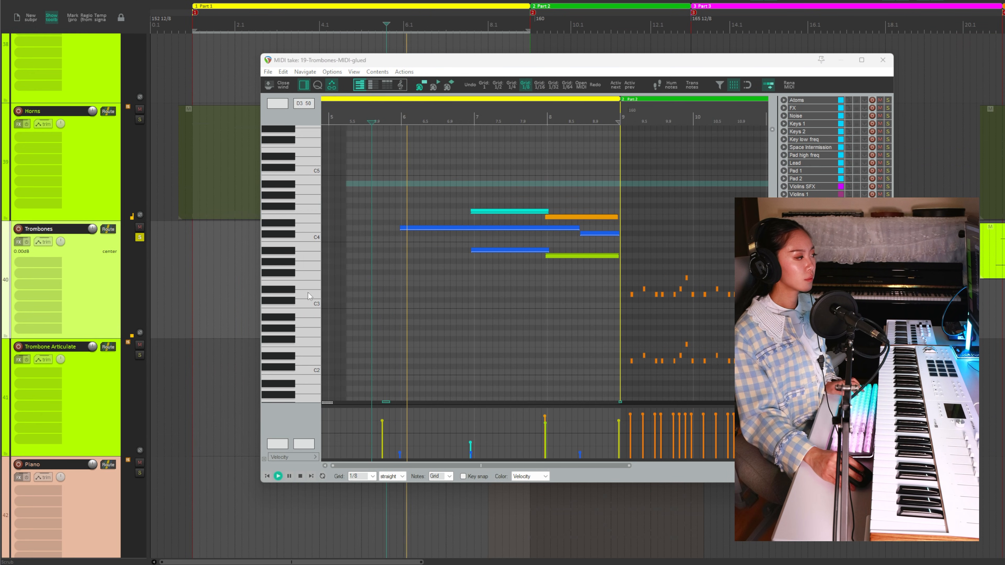
pyautogui.scroll(-5, 302, 311)
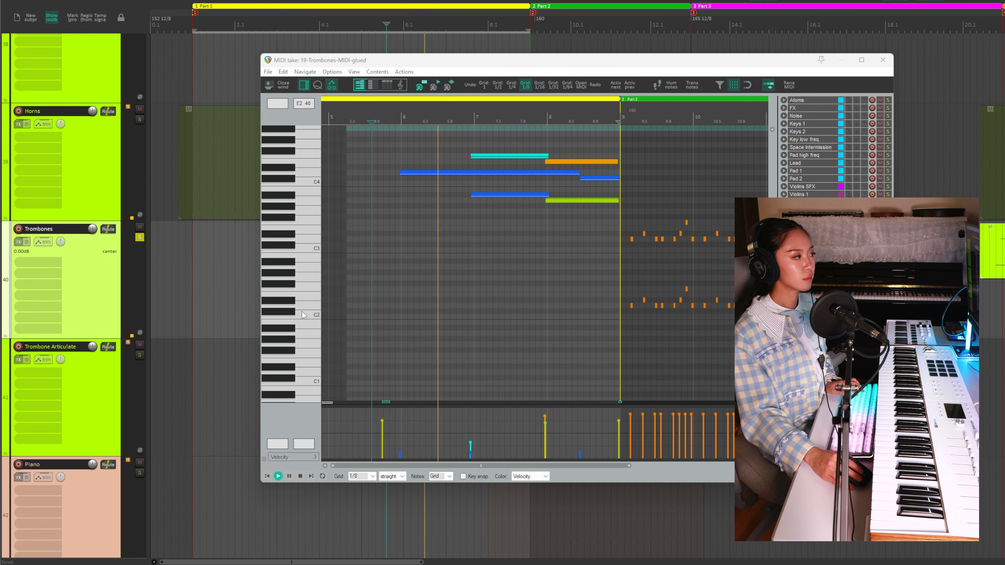
pyautogui.scroll(3, 301, 311)
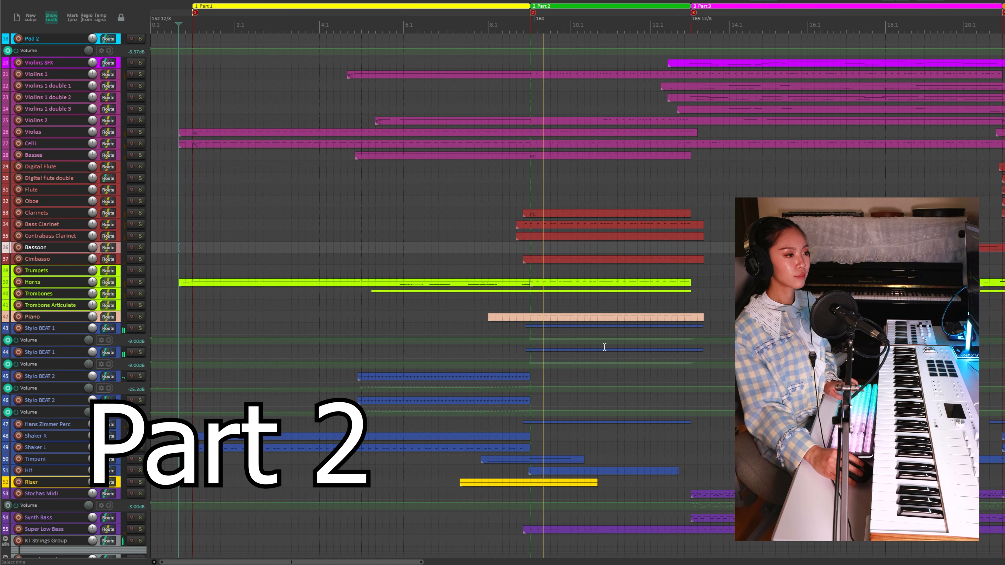
# Audition Part 2 in the full arrangement, stop playback at its end, and make a time selection spanning Part 2.
pyautogui.scroll(1, 21, 245)
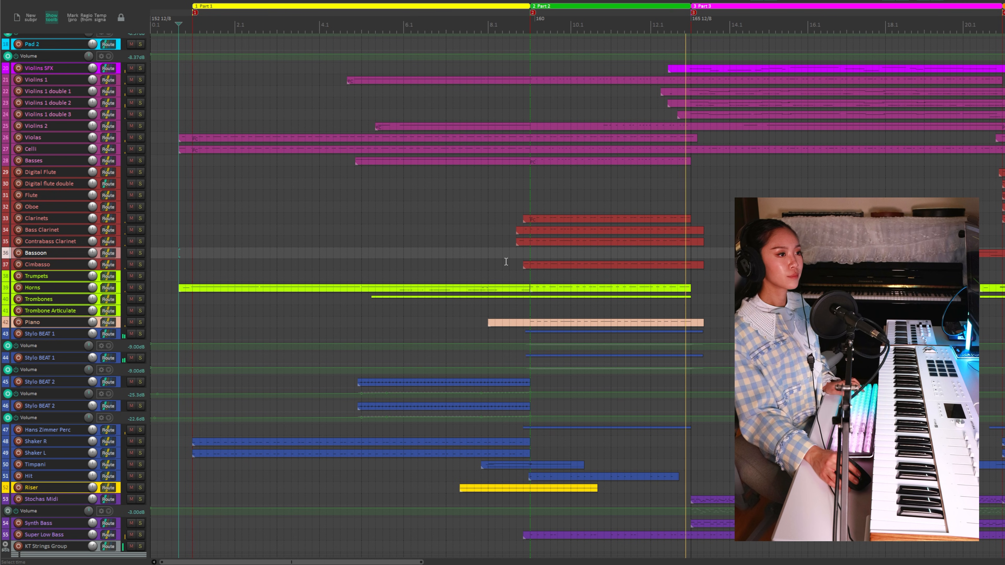
pyautogui.press('space')
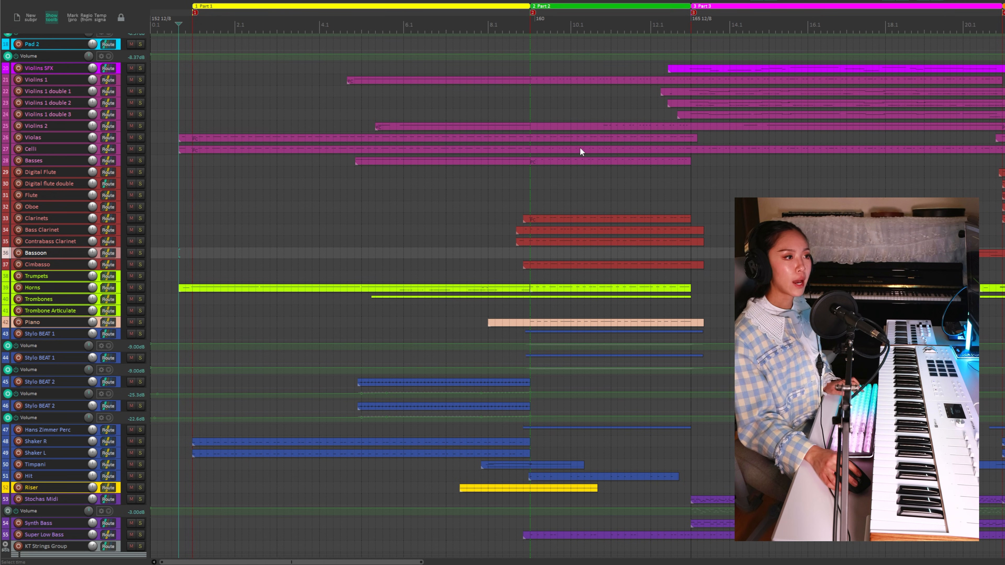
pyautogui.moveTo(529, 114); pyautogui.dragTo(692, 115)
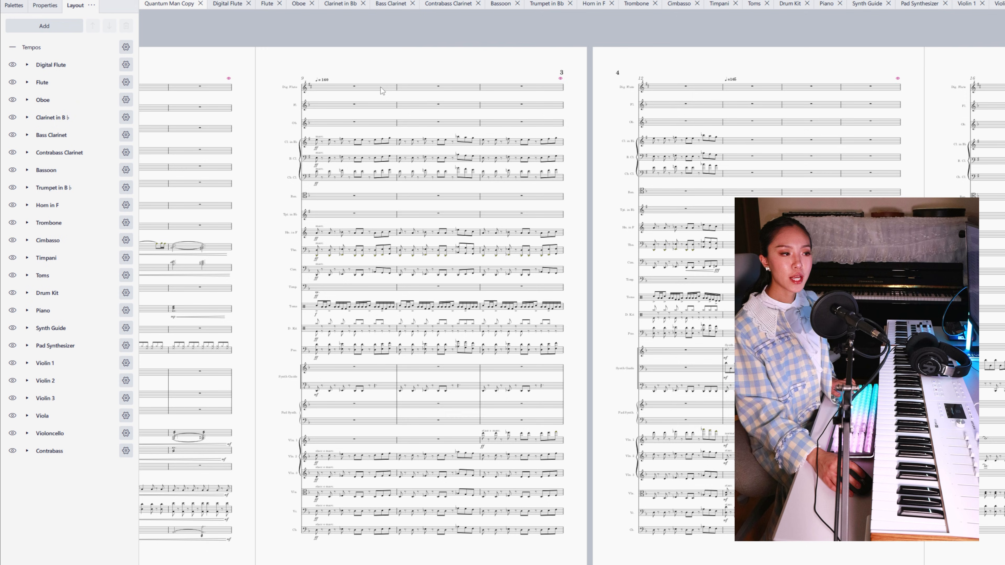
# In the MuseScore score, view page 3 where Part 2 starts and select the Clarinet in B♭'s first note.
pyautogui.scroll(3, 382, 91)
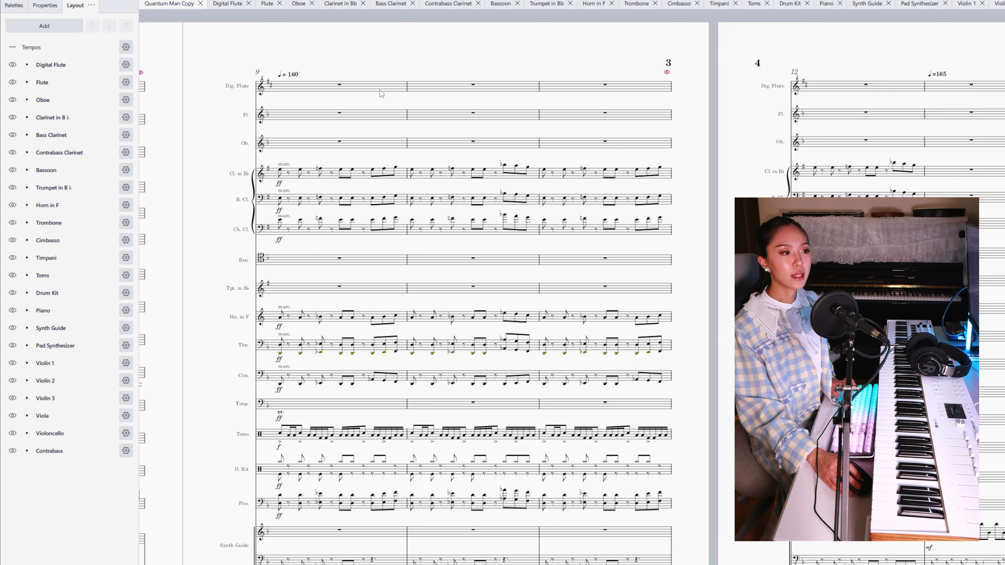
pyautogui.hscroll(-2, 375, 94)
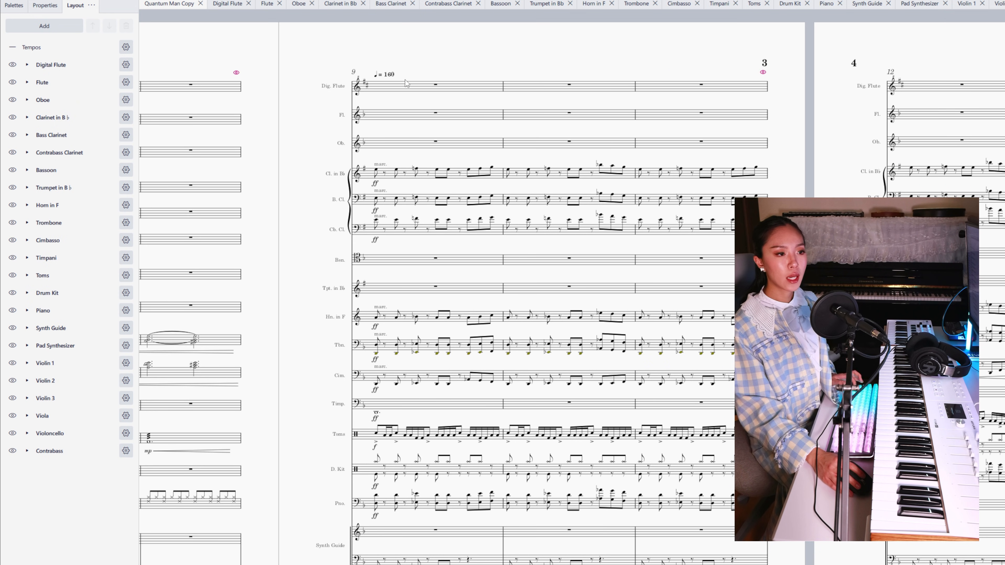
pyautogui.hscroll(2, 450, 101)
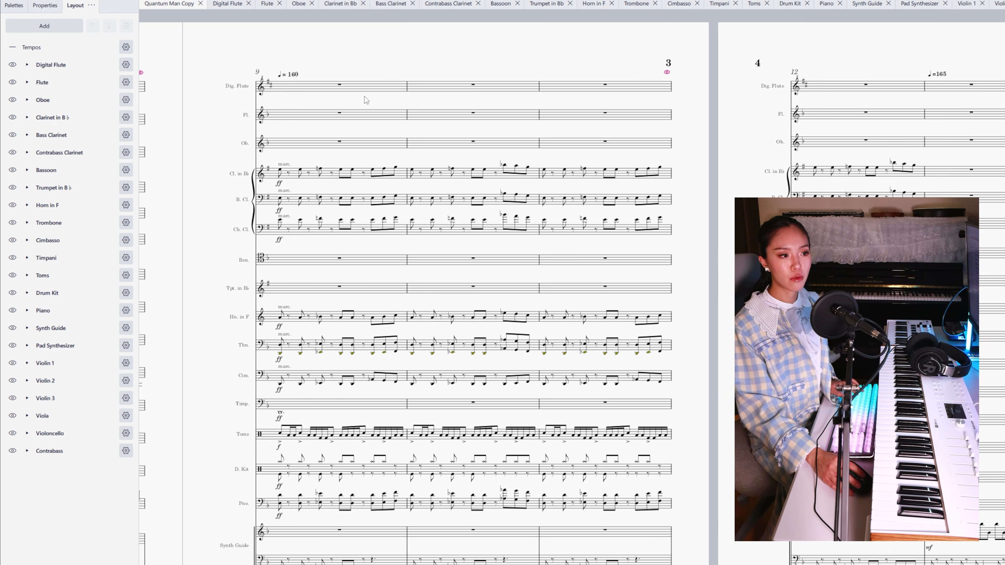
pyautogui.scroll(-2, 379, 256)
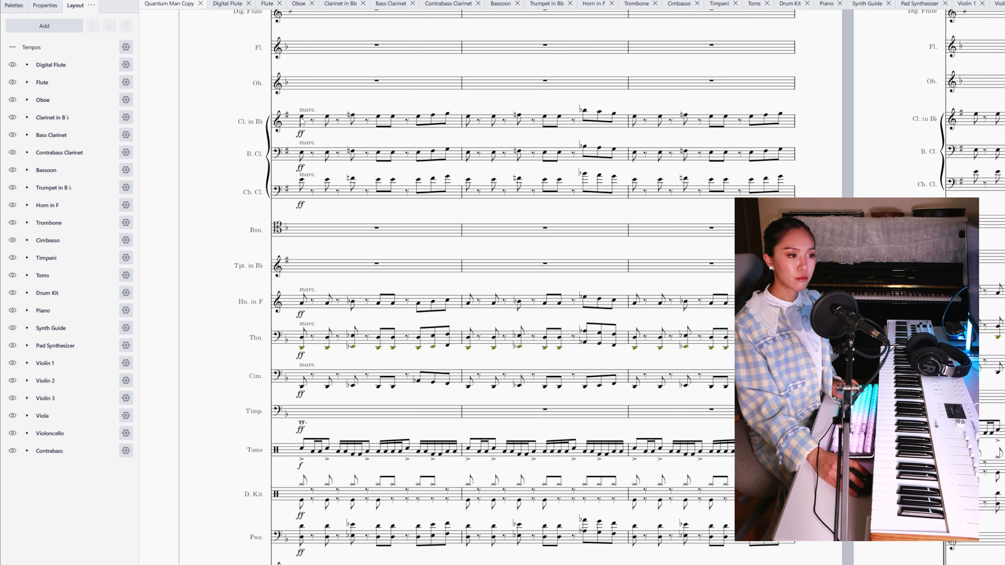
pyautogui.click(301, 121)
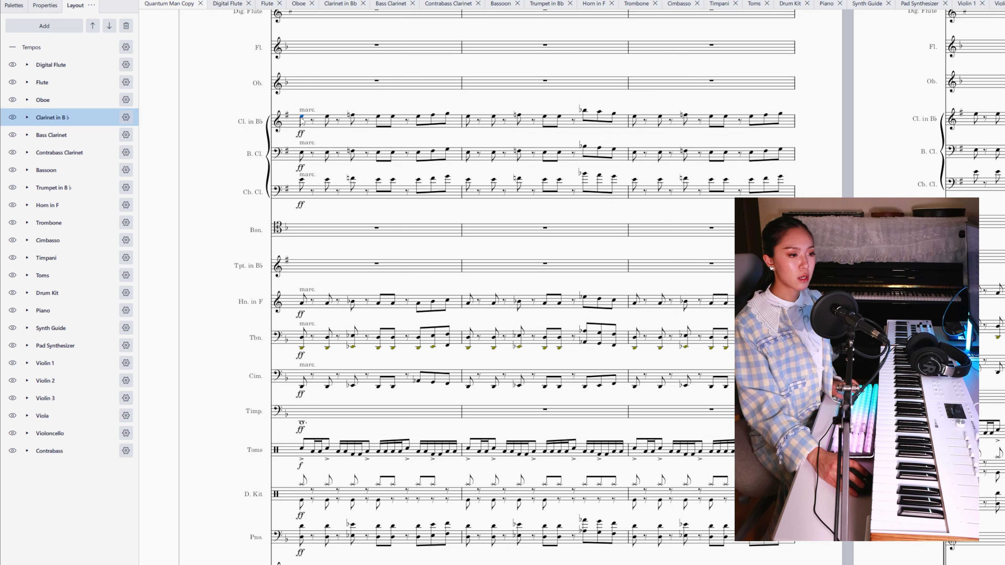
# Select the first notes of Violin 2, Violin 3 and Horn in F in measure 9 to compare their octaves.
pyautogui.scroll(-6, 295, 288)
pyautogui.scroll(-4, 294, 287)
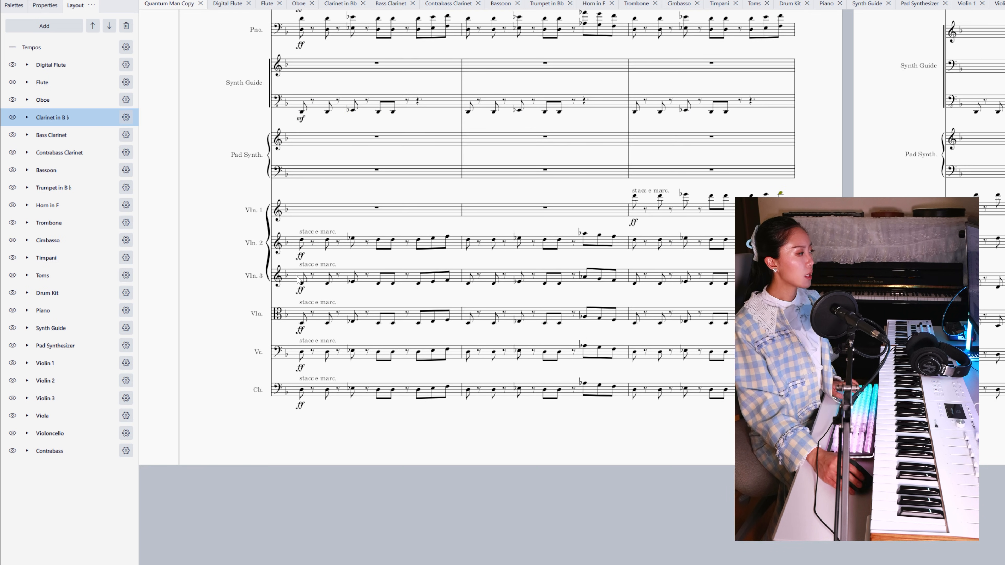
pyautogui.click(302, 241)
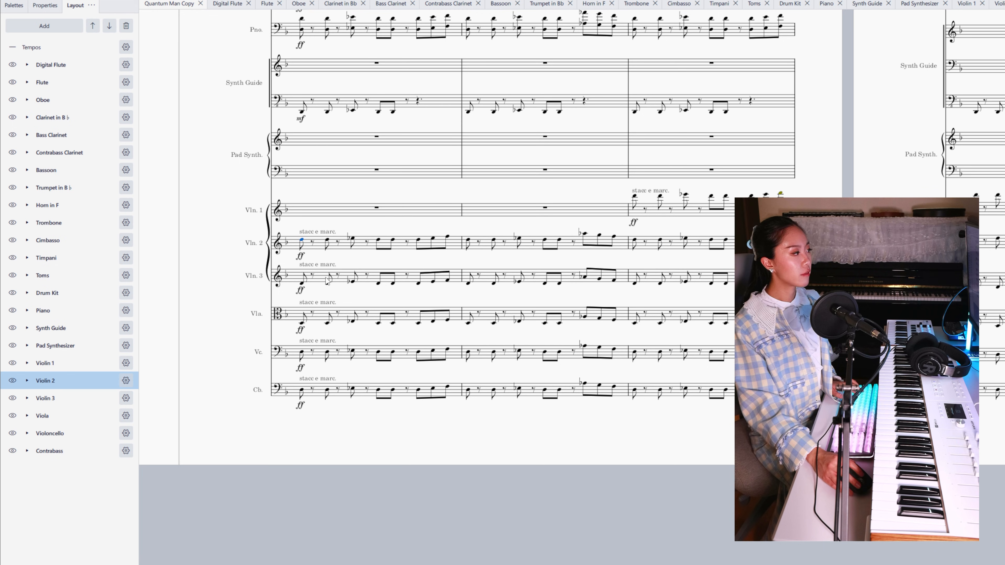
pyautogui.click(303, 284)
pyautogui.scroll(5, 301, 287)
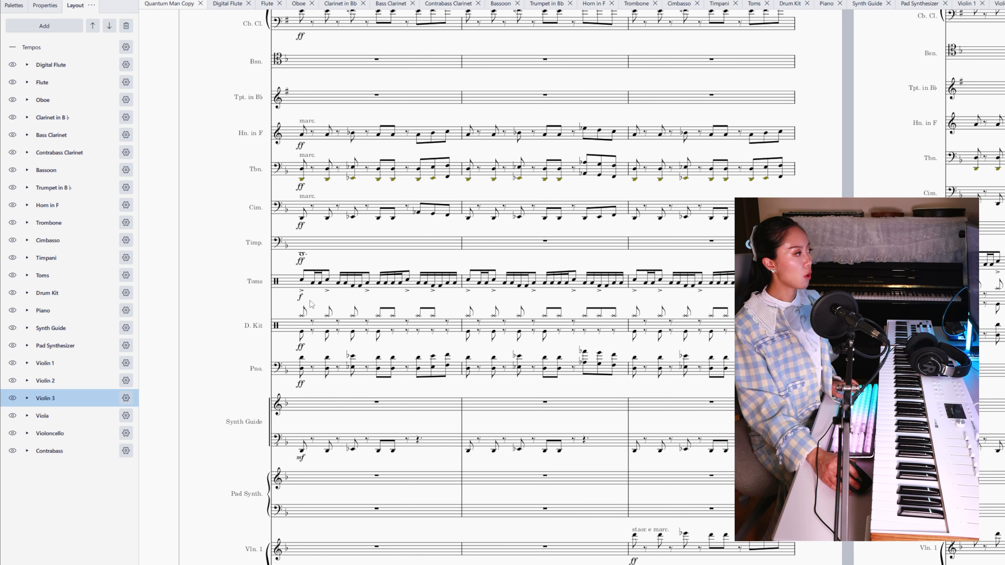
pyautogui.scroll(2, 299, 253)
pyautogui.click(301, 247)
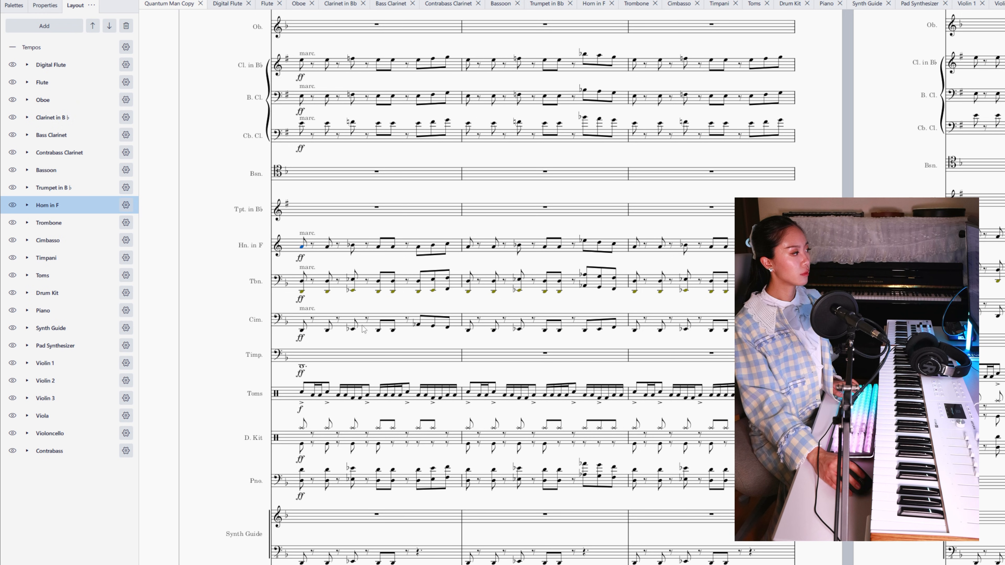
# Select the first notes of the Viola, Violoncello and Bass Clarinet in measure 9 to compare their octaves.
pyautogui.scroll(-6, 363, 329)
pyautogui.click(302, 380)
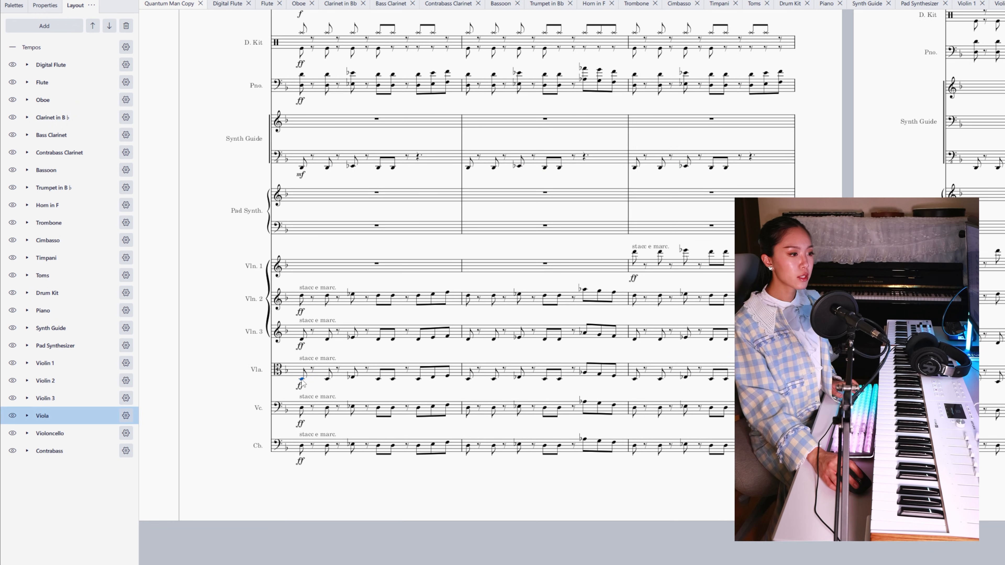
pyautogui.click(301, 408)
pyautogui.scroll(10, 314, 400)
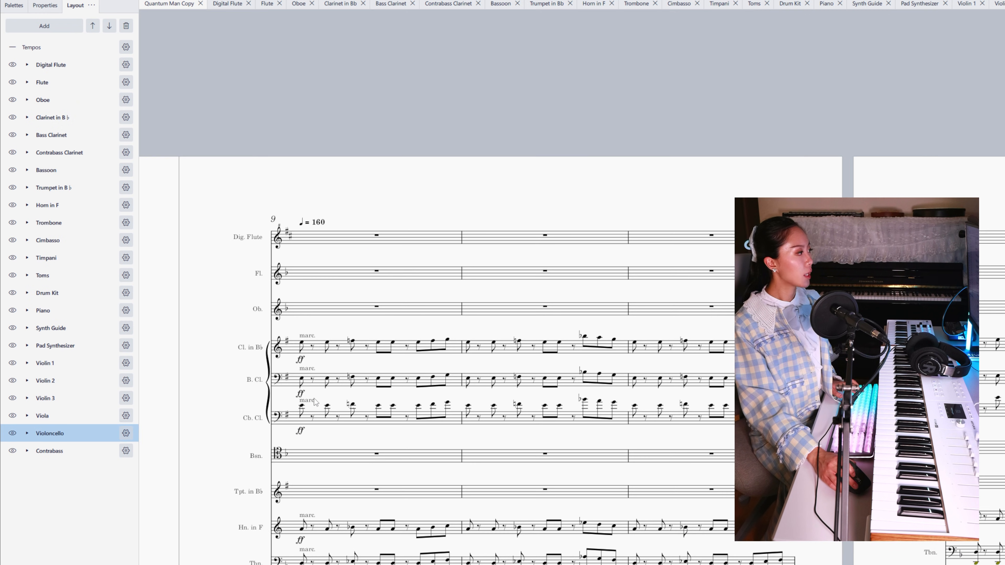
pyautogui.scroll(-2, 283, 283)
pyautogui.click(301, 211)
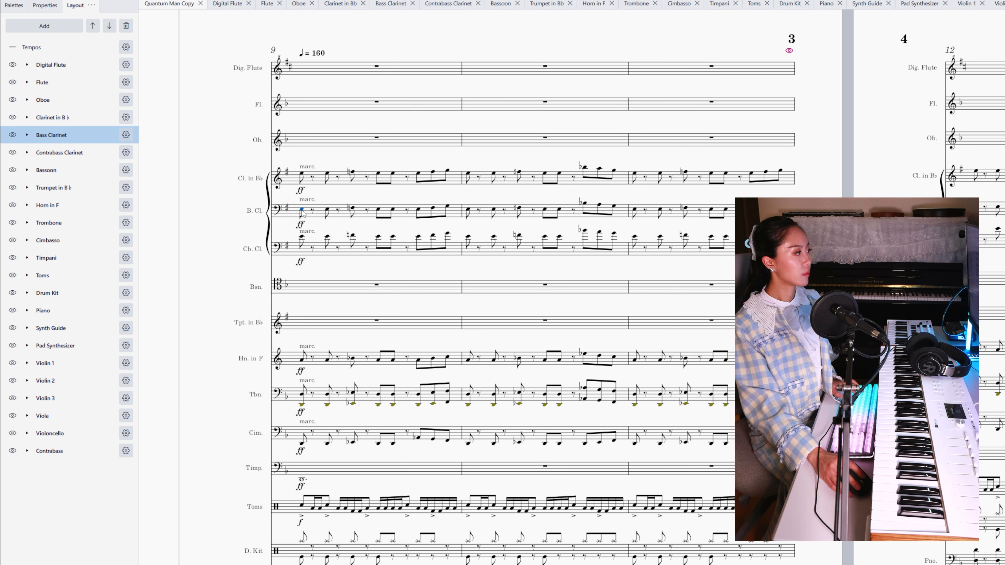
# Select Violin 2's measure 9 and its "stacc e marc." marking, and point out the openings of the Viola and Contrabass lines.
pyautogui.scroll(-8, 302, 212)
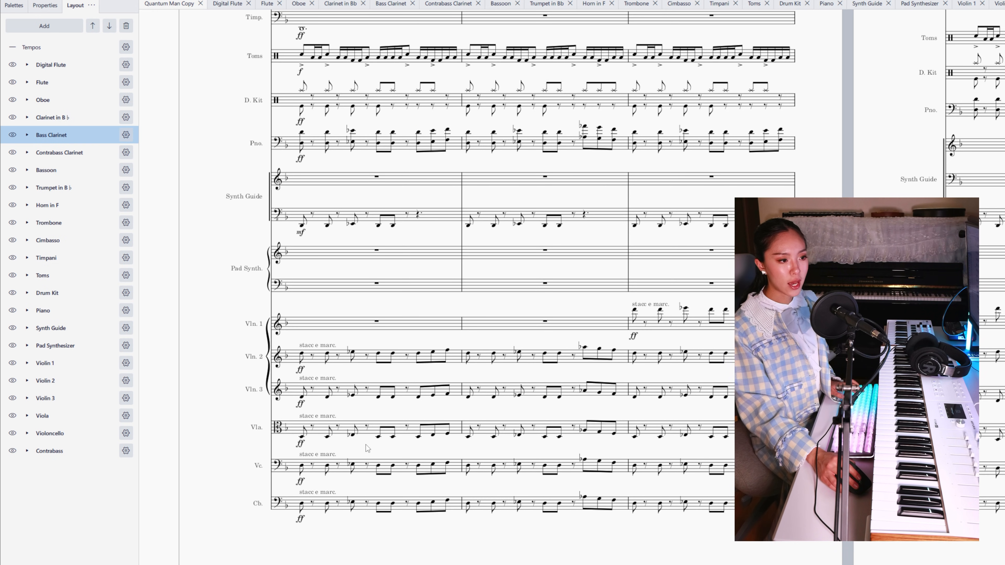
pyautogui.click(328, 354)
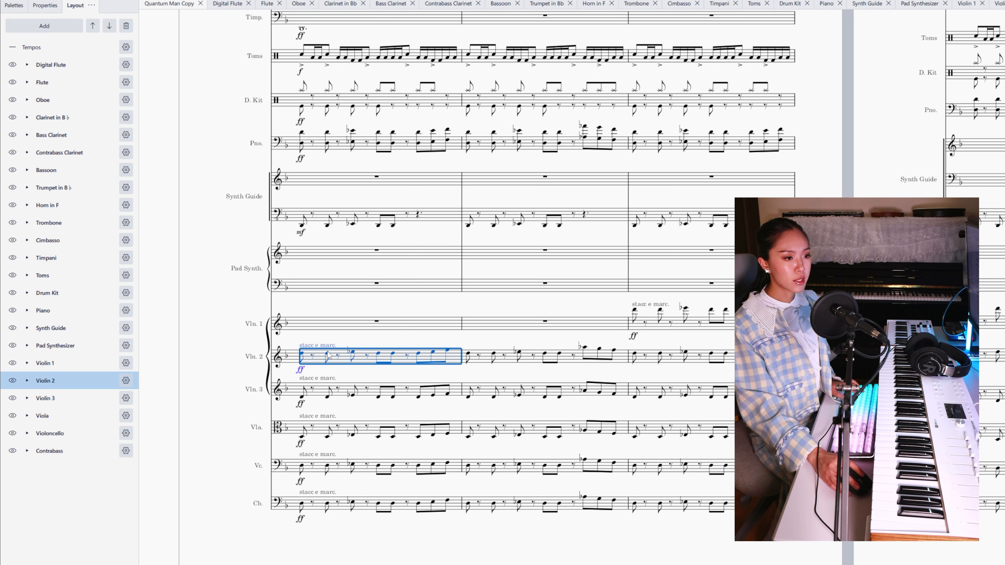
pyautogui.click(327, 347)
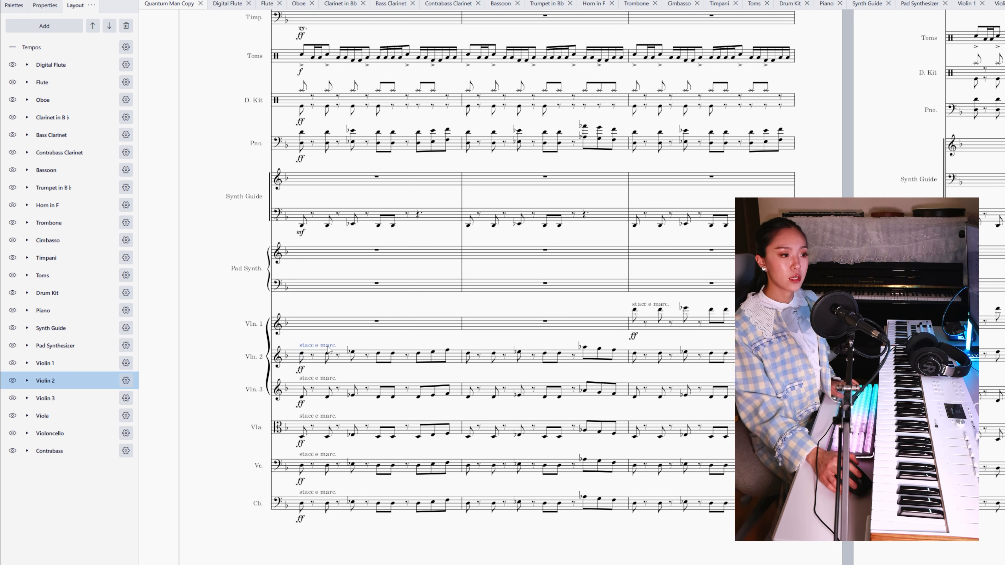
pyautogui.click(312, 429)
pyautogui.click(302, 504)
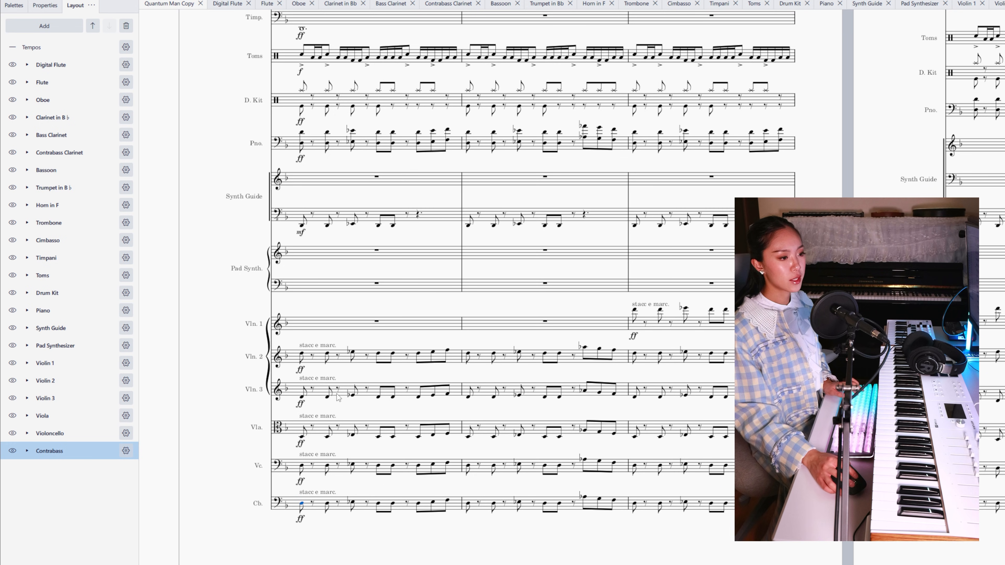
# Select the Contrabass Clarinet's first note and the Bassoon's empty measure 9, and view the staves below.
pyautogui.scroll(10, 334, 434)
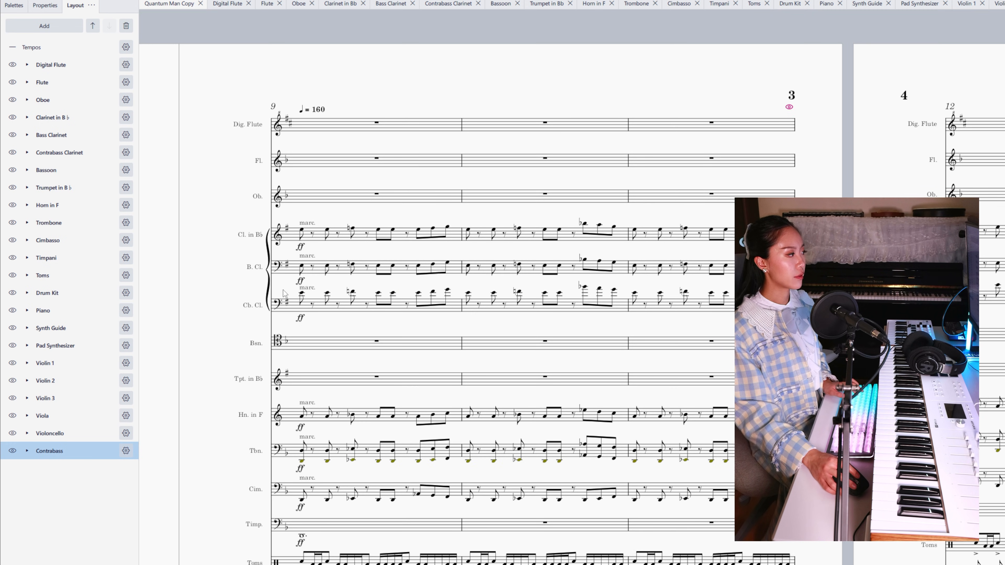
pyautogui.click(301, 294)
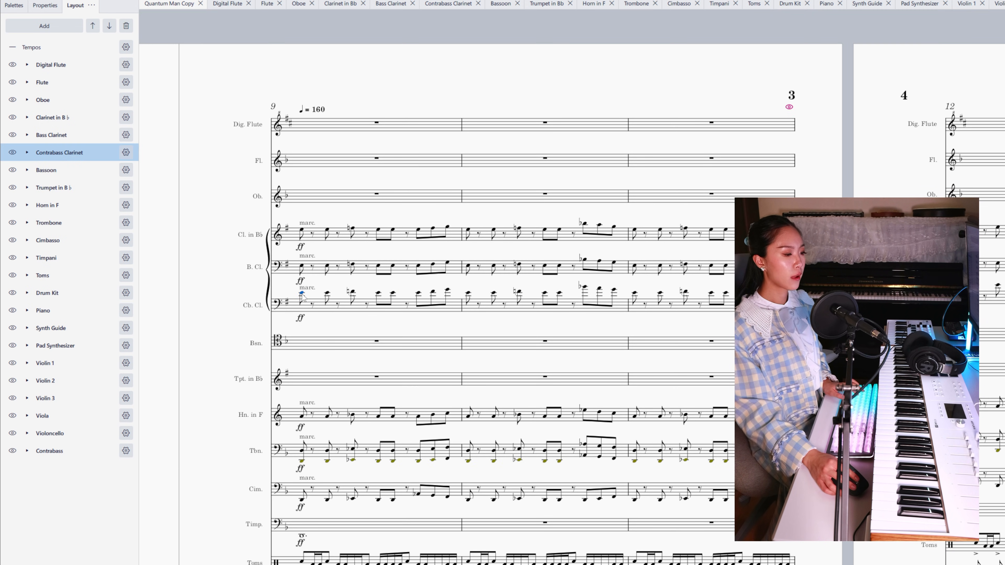
pyautogui.click(332, 347)
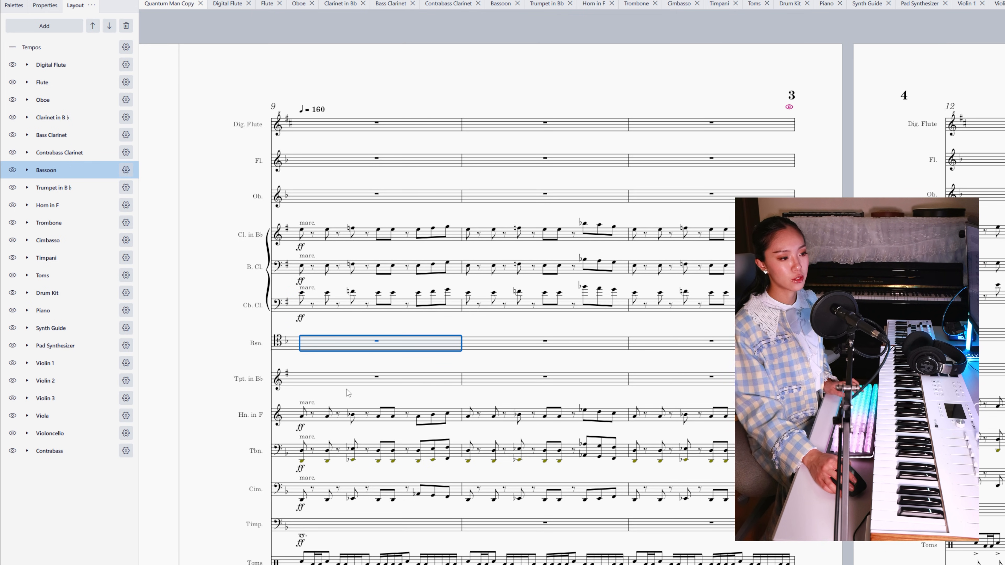
pyautogui.scroll(-5, 348, 392)
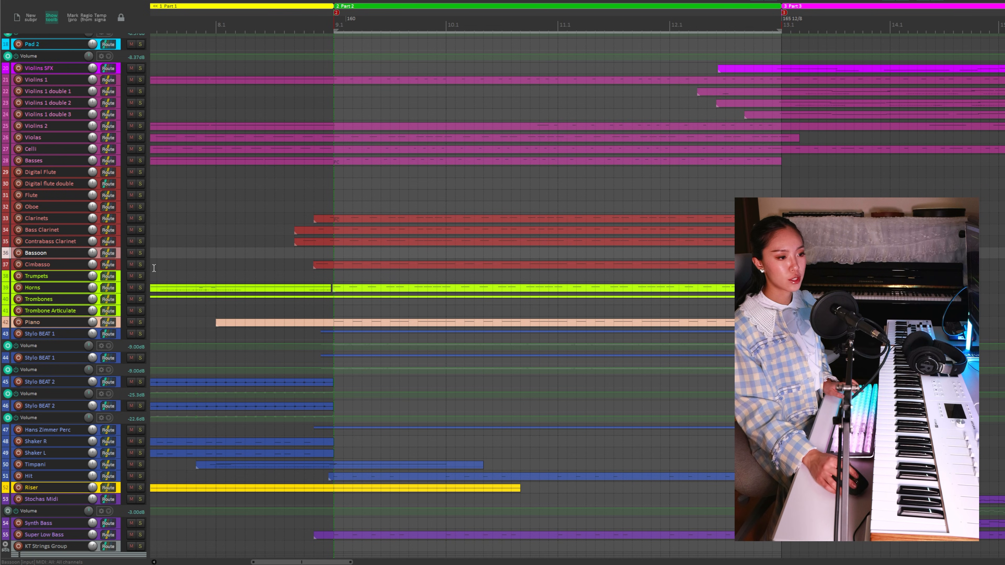
# Check Part 2 in REAPER, return to the score, and select the Trumpet in B♭'s empty measure 9.
pyautogui.scroll(3, 217, 375)
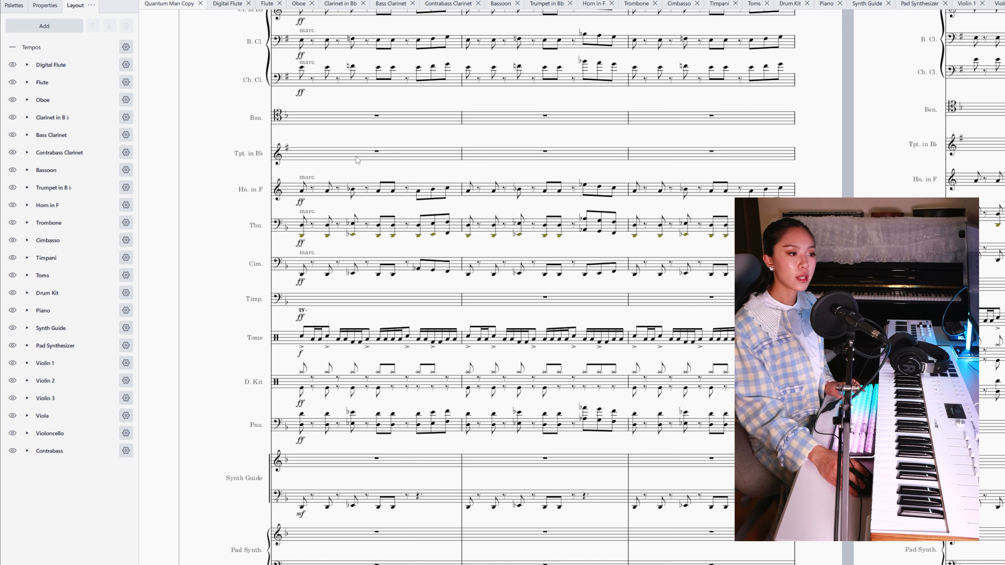
pyautogui.click(357, 160)
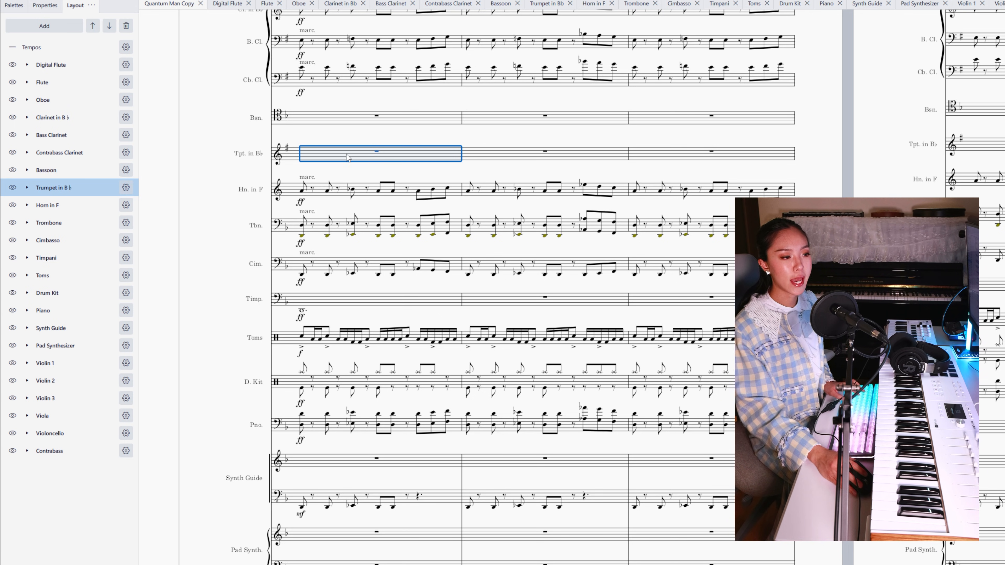
pyautogui.scroll(-2, 337, 214)
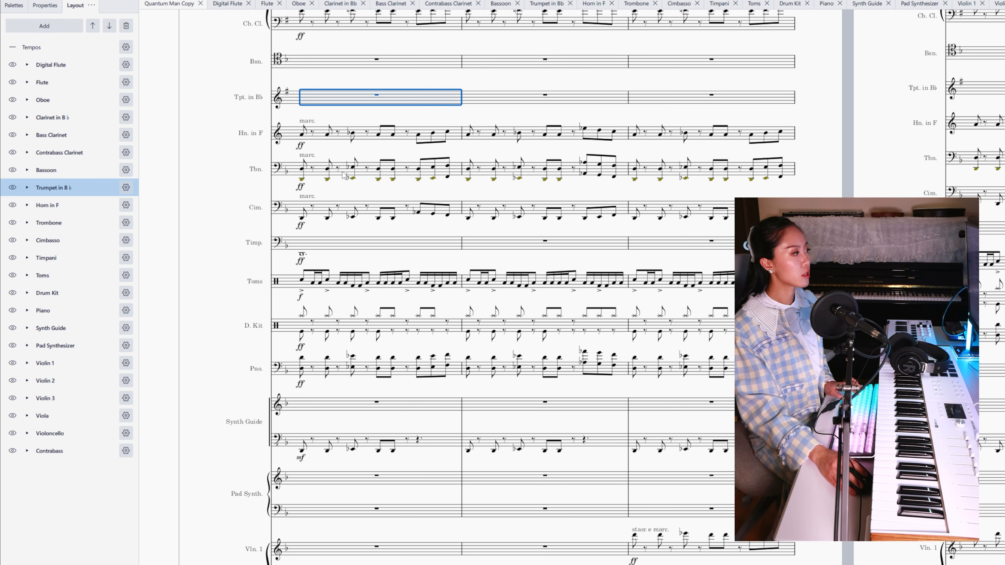
# Select the Trombone and Cimbasso parts together in measure 9 to compare their octaves.
pyautogui.click(343, 177)
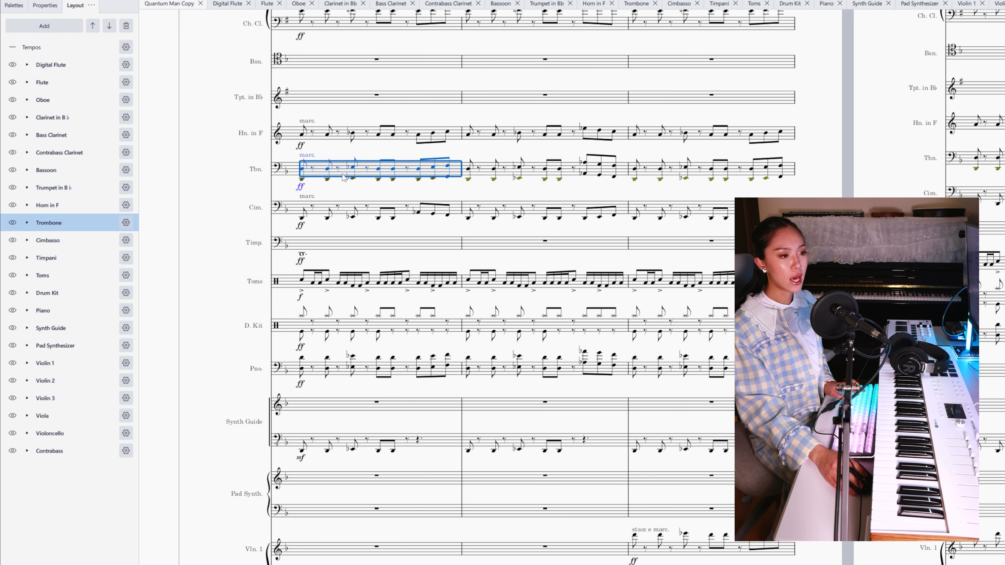
pyautogui.click(365, 214)
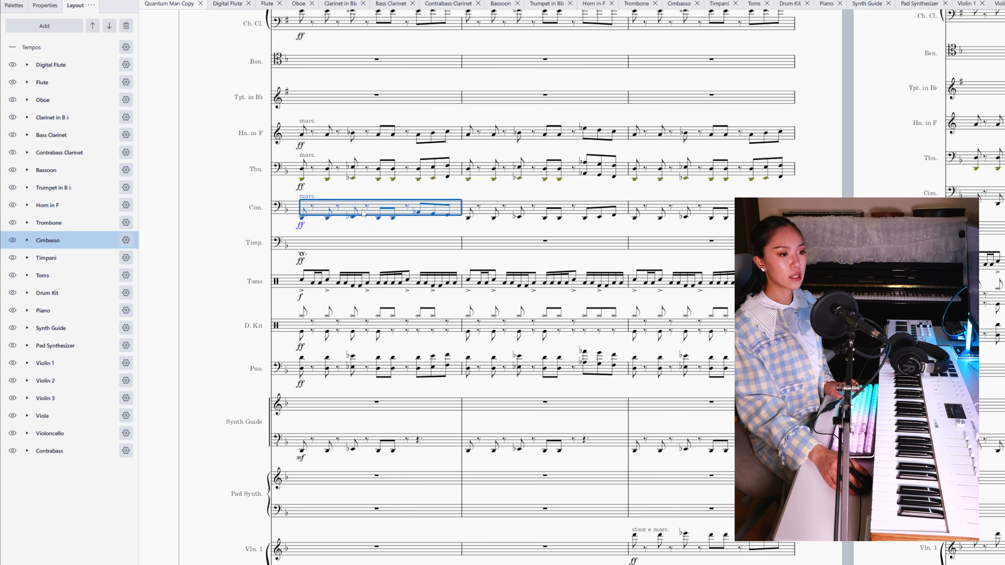
pyautogui.keyDown('shift'); pyautogui.click(360, 176); pyautogui.keyUp('shift')
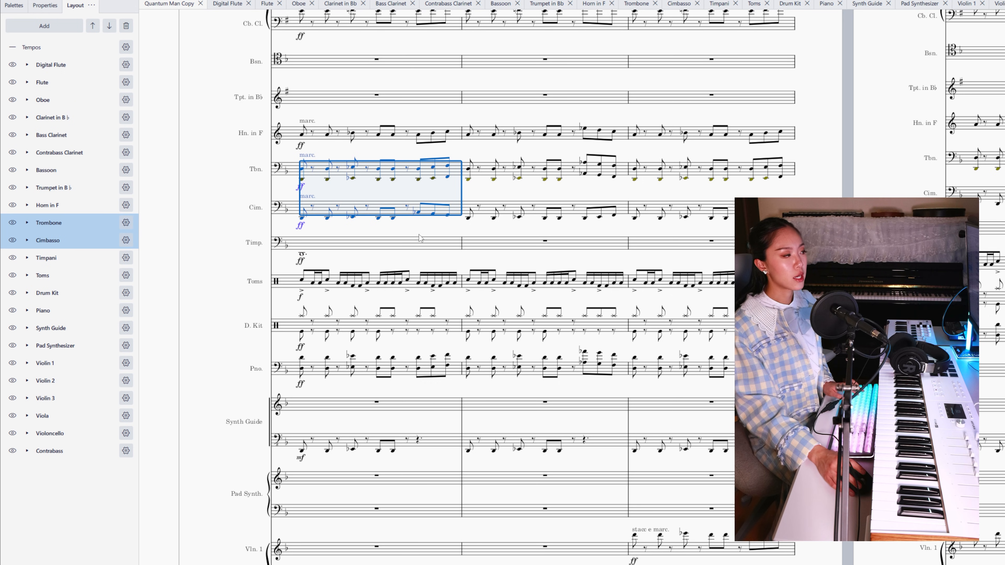
# Select measure 9 of the Toms and Drum Kit together, and glance at Part 2's tracks in REAPER.
pyautogui.scroll(-4, 411, 247)
pyautogui.click(378, 113)
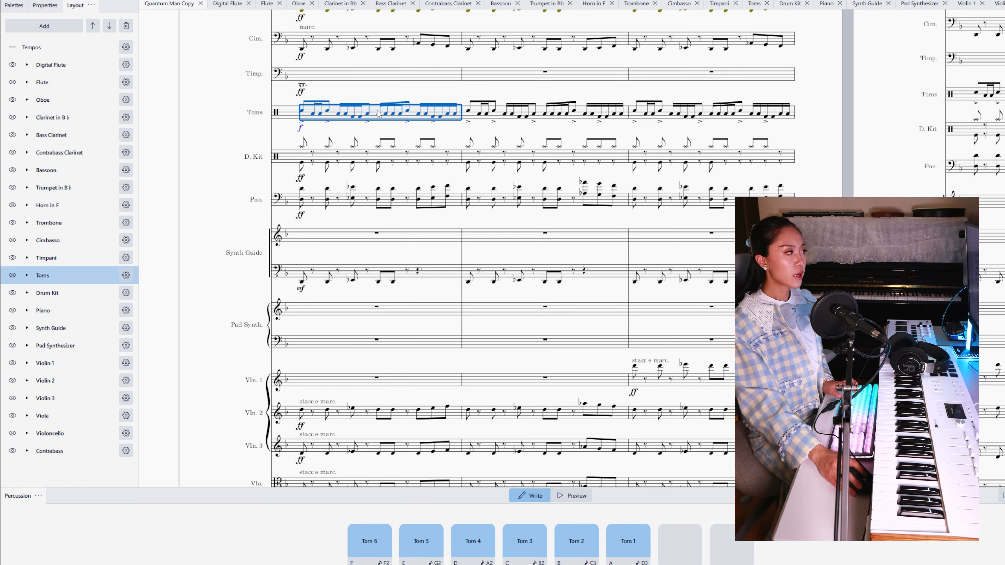
pyautogui.keyDown('shift'); pyautogui.click(410, 166); pyautogui.keyUp('shift')
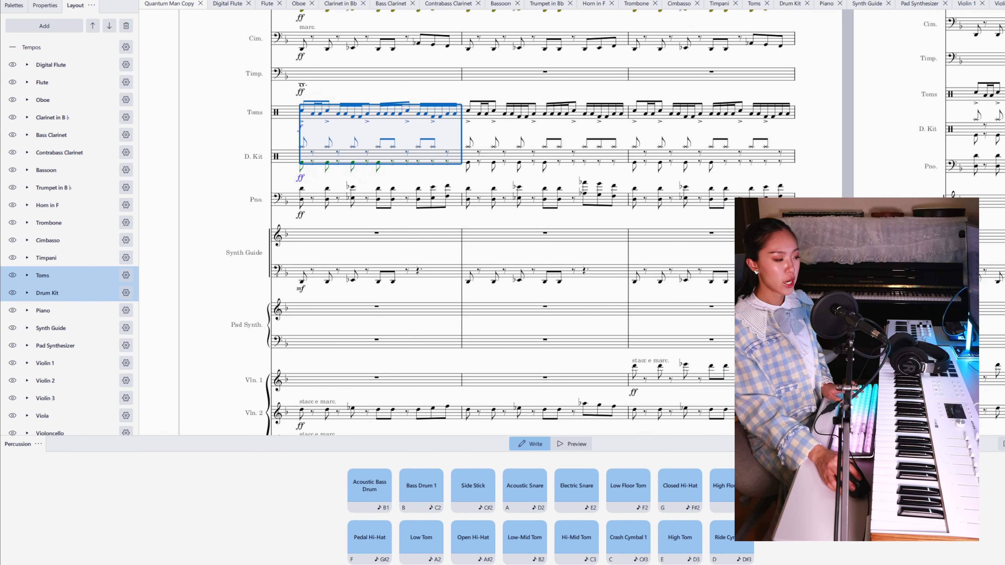
pyautogui.hotkey('alt', 'Tab')
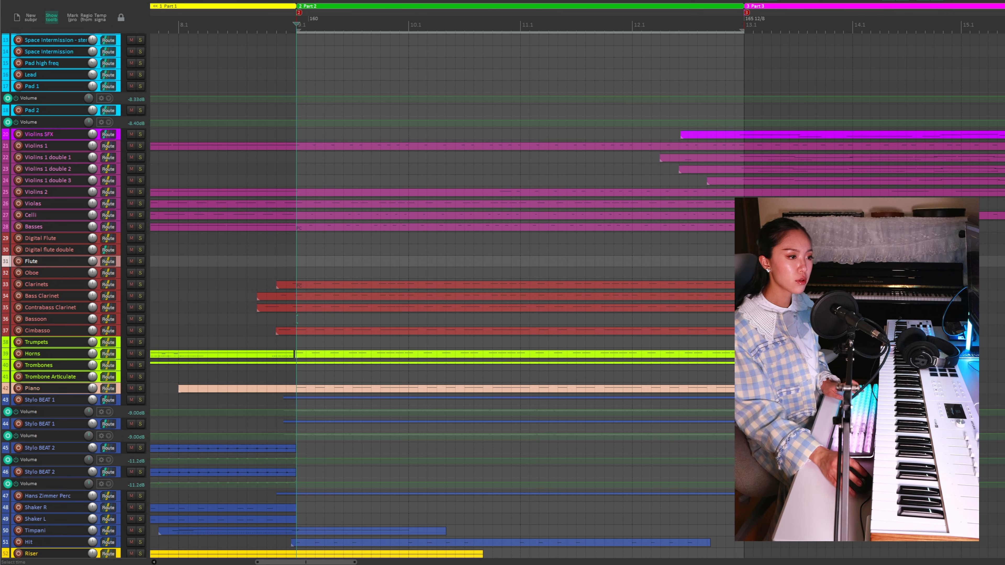
pyautogui.hotkey('alt', 'Tab')
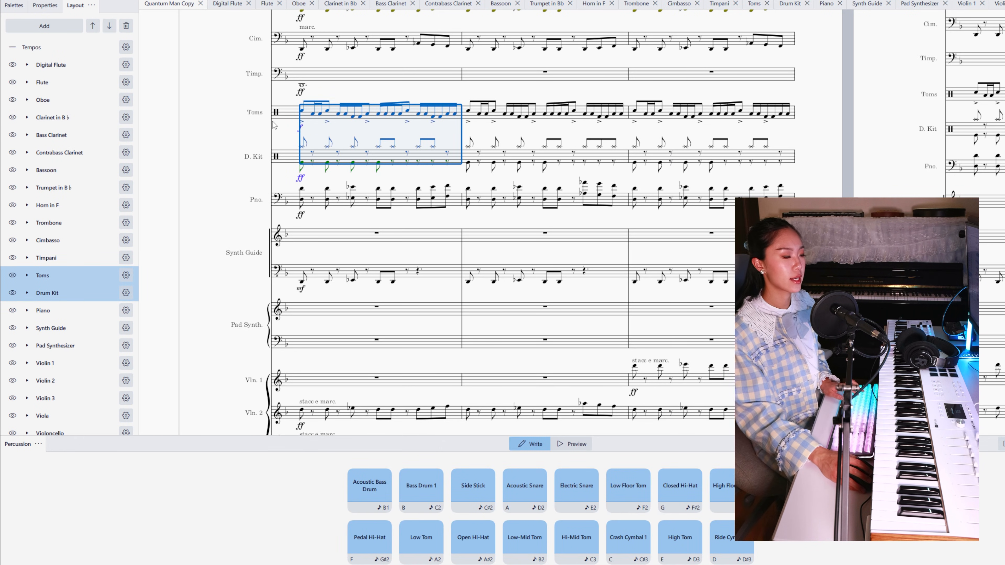
# In REAPER, play Part 2 with Stylo BEAT 1 and Hans Zimmer Perc soloed, and view the Hans Zimmer Percussion instrument in Kontakt 2.
pyautogui.hotkey('alt', 'Tab')
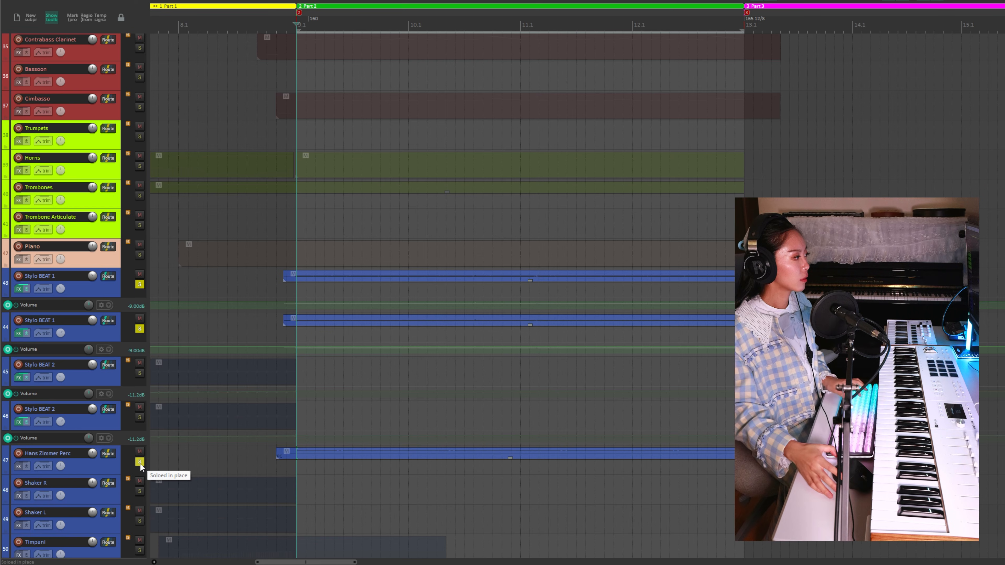
pyautogui.press('space')
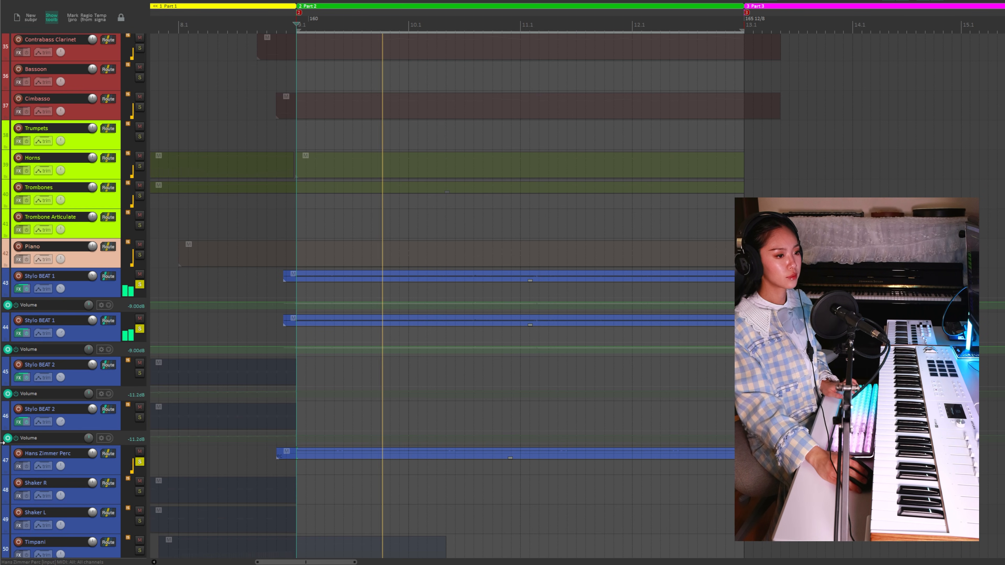
pyautogui.scroll(2, 3, 452)
pyautogui.scroll(-3, 3, 452)
pyautogui.scroll(-1, 3, 452)
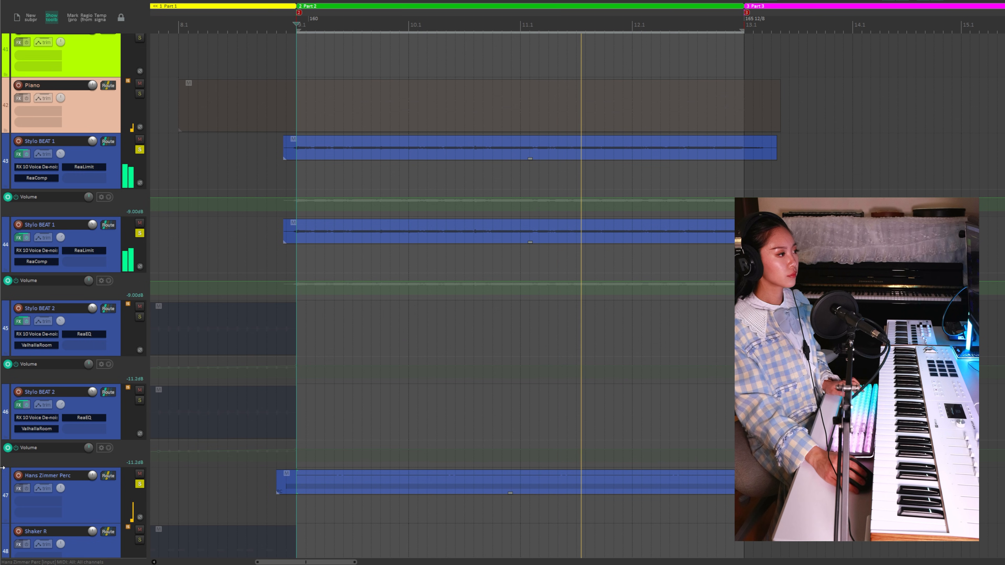
pyautogui.press('space')
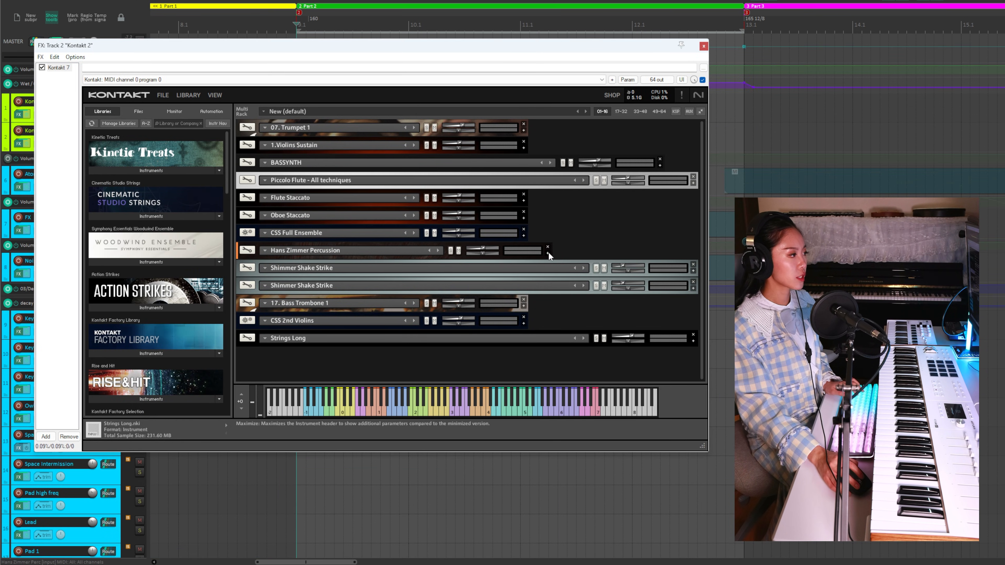
pyautogui.click(547, 253)
pyautogui.scroll(-3, 642, 258)
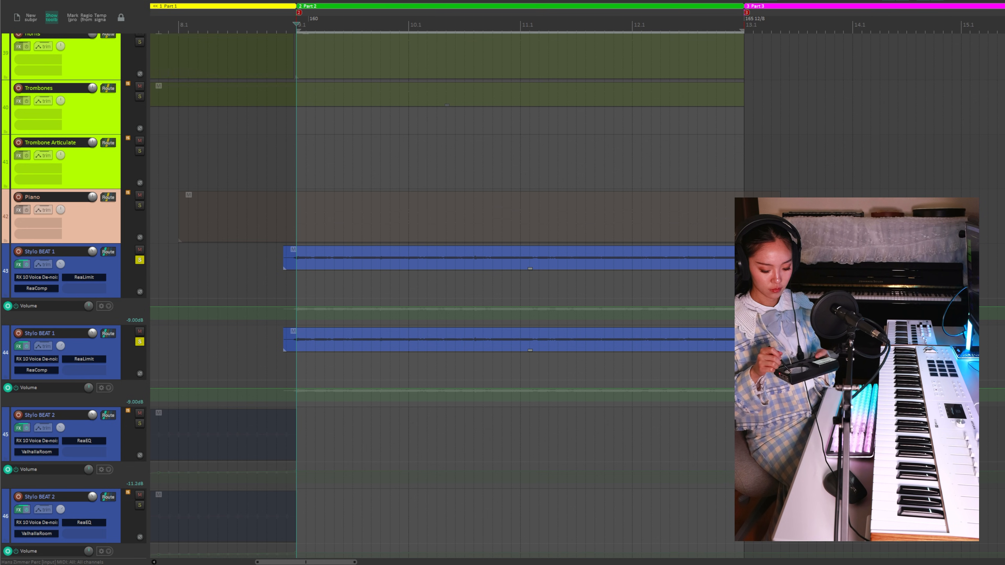
# Solo the Hit track and play part of Part 2 to hear it alone.
pyautogui.scroll(-10, 142, 317)
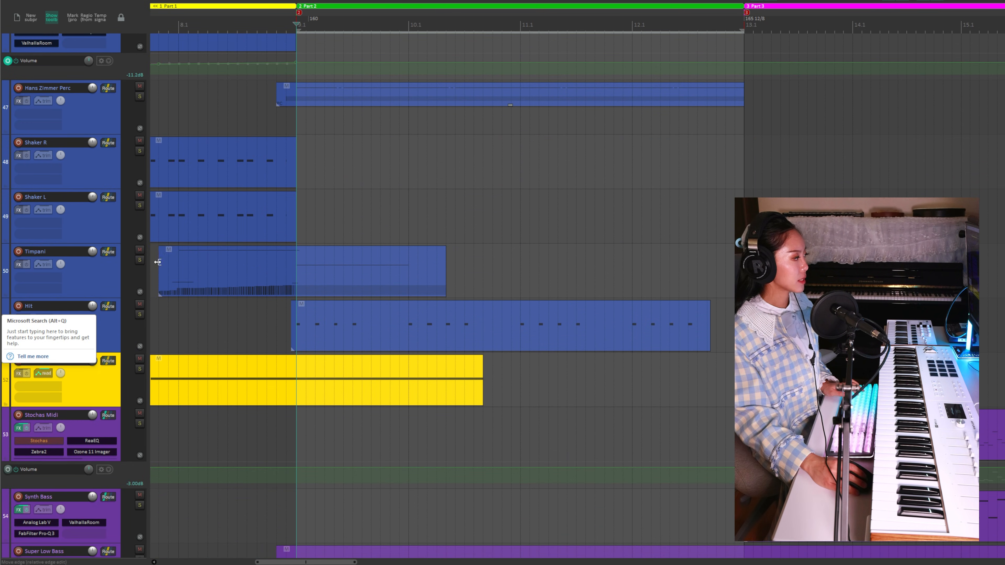
pyautogui.click(140, 315)
pyautogui.press('space')
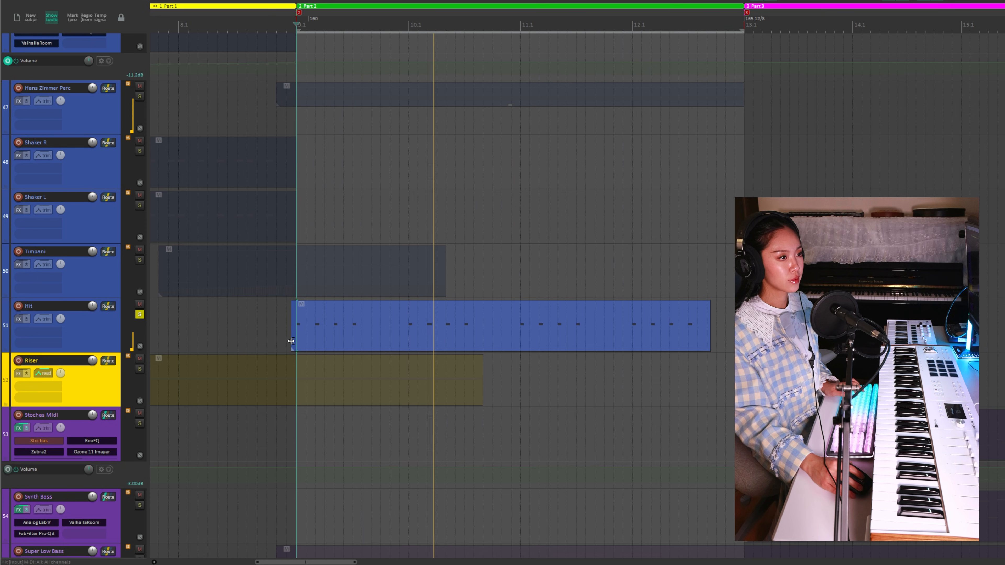
pyautogui.press('space')
# Solo the Piano track and play Part 2 to hear its octave line alone.
pyautogui.scroll(8, 11, 343)
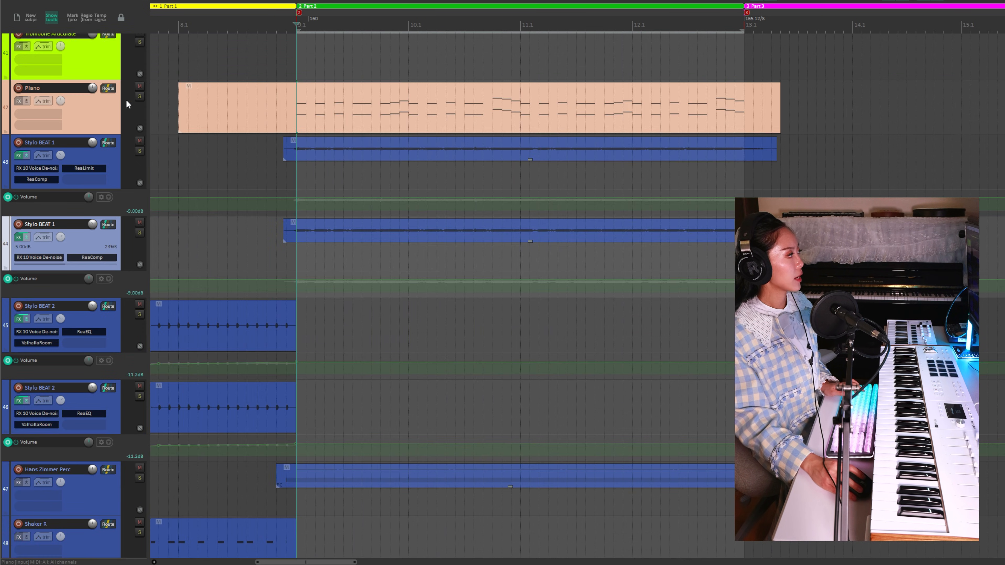
pyautogui.click(139, 97)
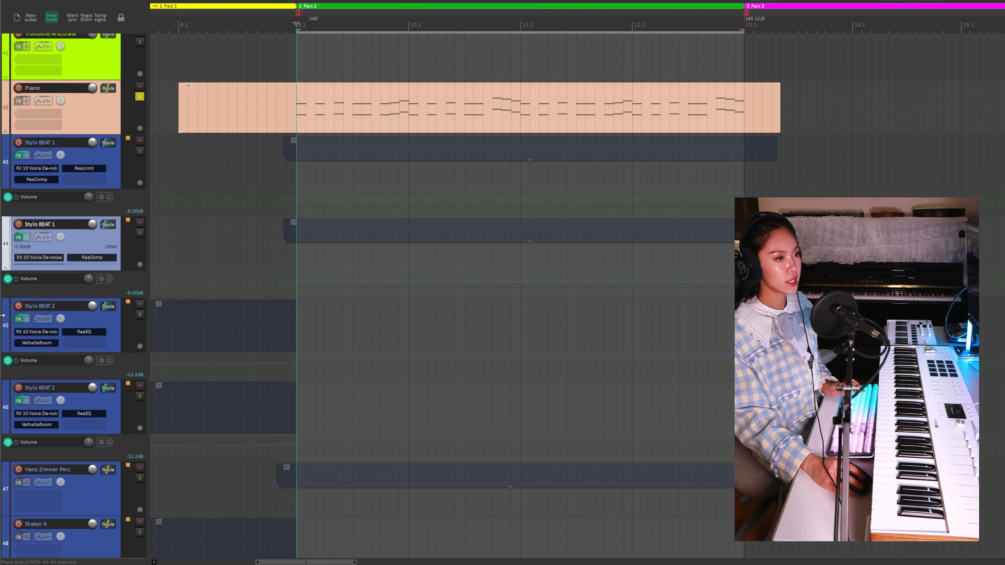
pyautogui.press('space')
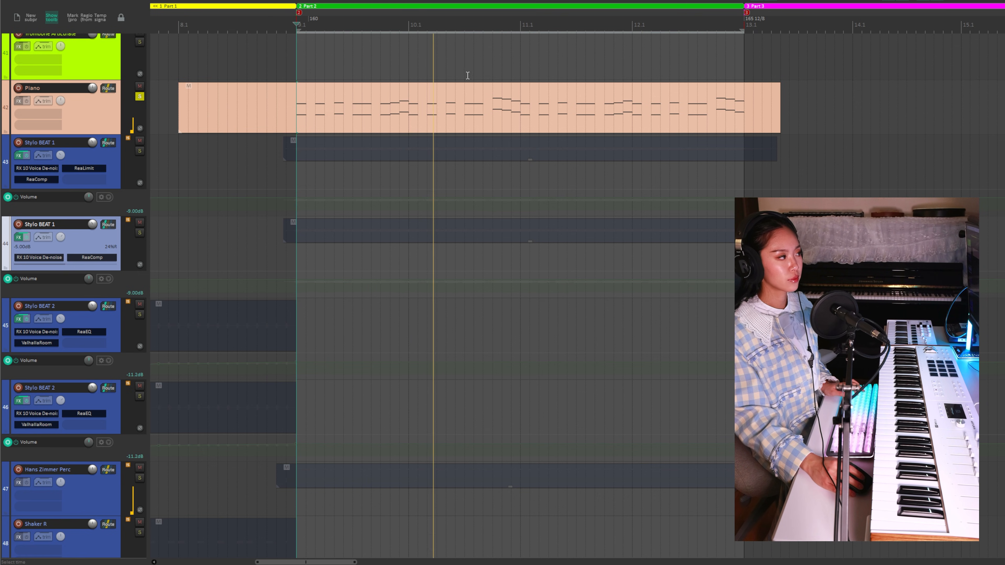
pyautogui.hscroll(2, 518, 157)
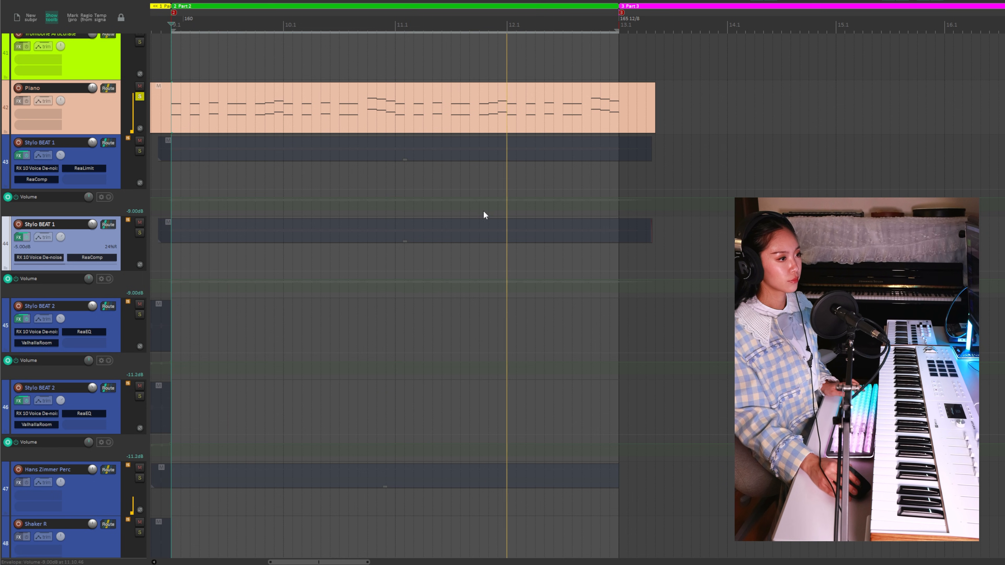
pyautogui.press('space')
# Return to the score, clear the Toms and Drum Kit selection, and point out the Synth Guide's lower staff in measure 9.
pyautogui.scroll(5, 151, 254)
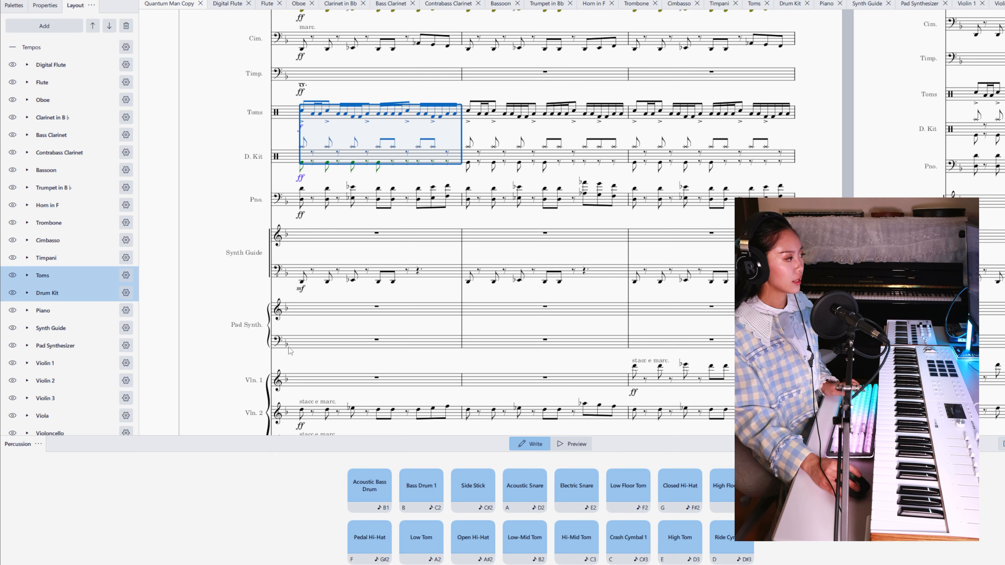
pyautogui.click(186, 281)
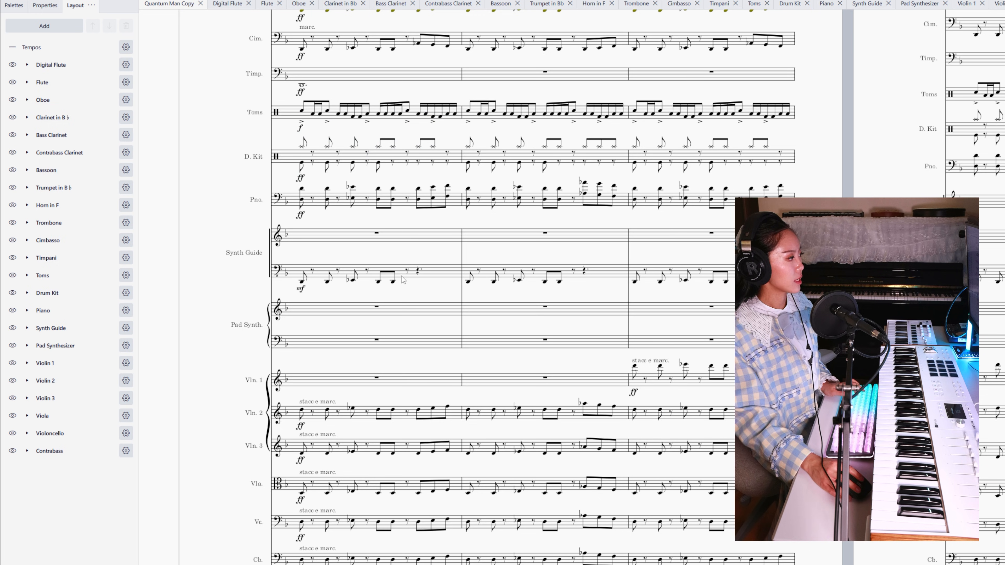
pyautogui.click(448, 277)
# Switch to REAPER, solo the Super Low Bass track and play Part 2.
pyautogui.scroll(3, 636, 512)
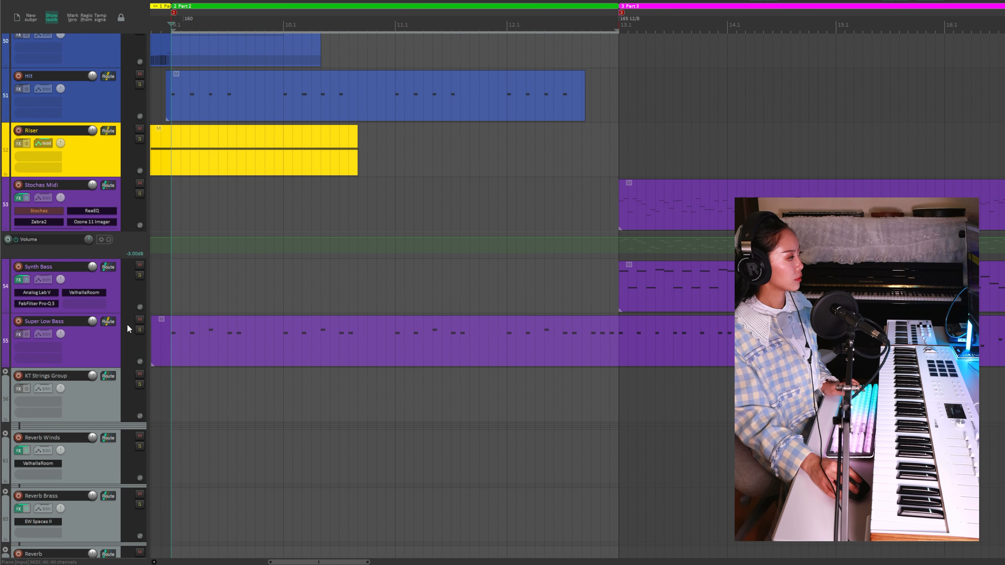
pyautogui.click(140, 330)
pyautogui.press('space')
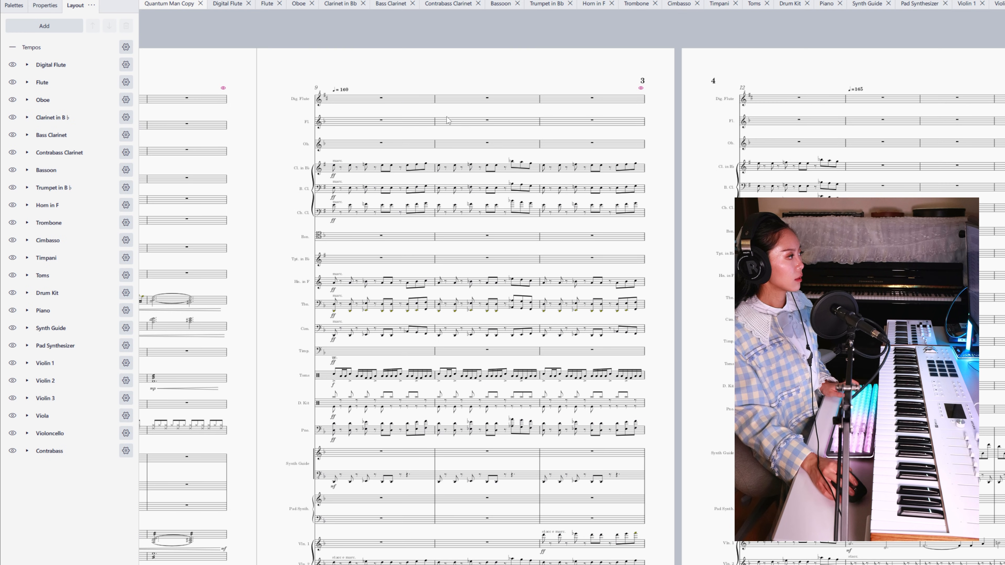
# Back in the score, select the Digital Flute's measure 9, view the lower staves through the next page, and clear the selection.
pyautogui.click(381, 99)
pyautogui.hscroll(3, 725, 262)
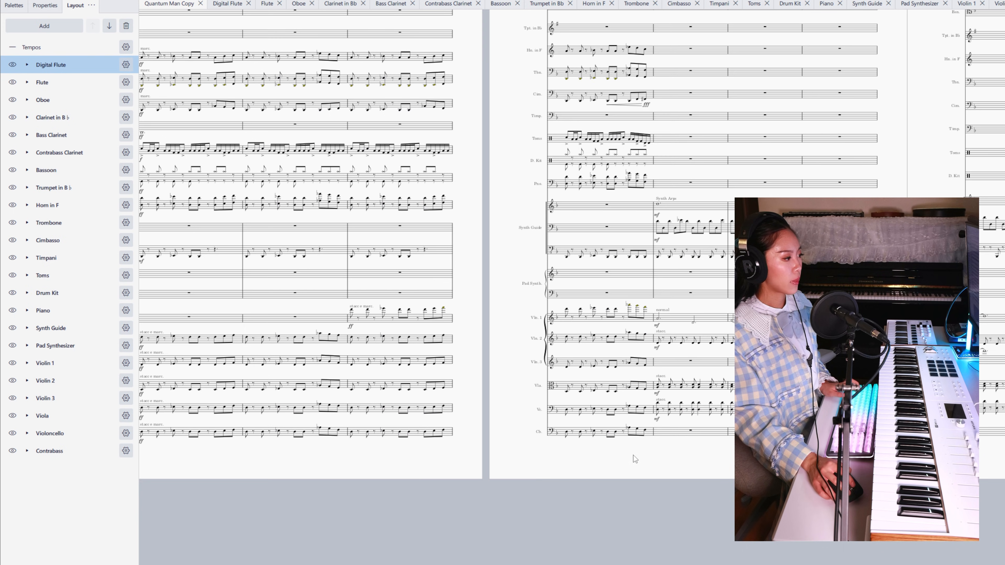
pyautogui.hotkey('ctrl', 'a')
pyautogui.press('Escape')
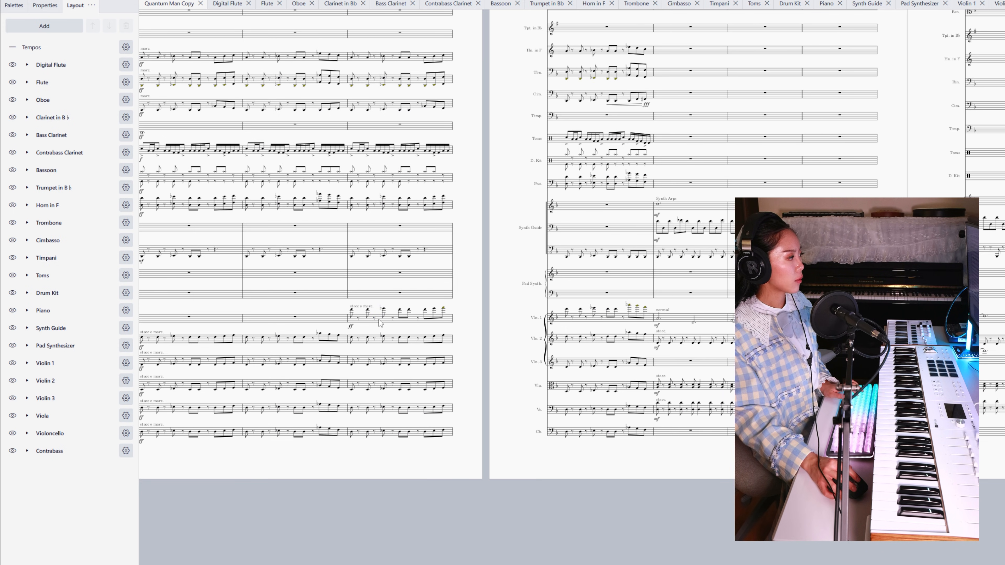
# Select Violin 1's "stacc e marc." entry in measure 11 and view it closely against the other strings.
pyautogui.click(379, 319)
pyautogui.hscroll(-2, 381, 330)
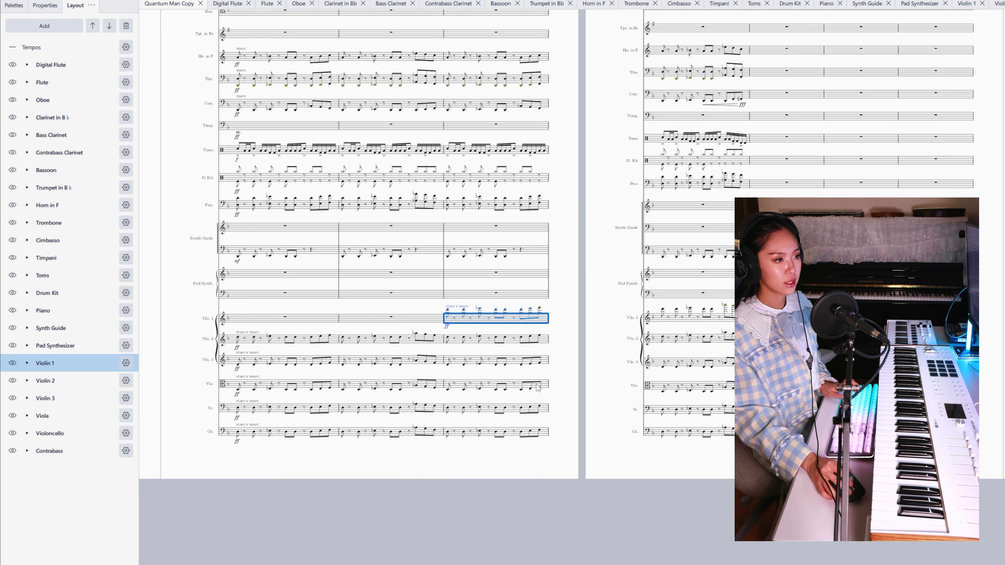
pyautogui.scroll(5, 537, 386)
pyautogui.scroll(1, 516, 391)
pyautogui.hscroll(-2, 481, 392)
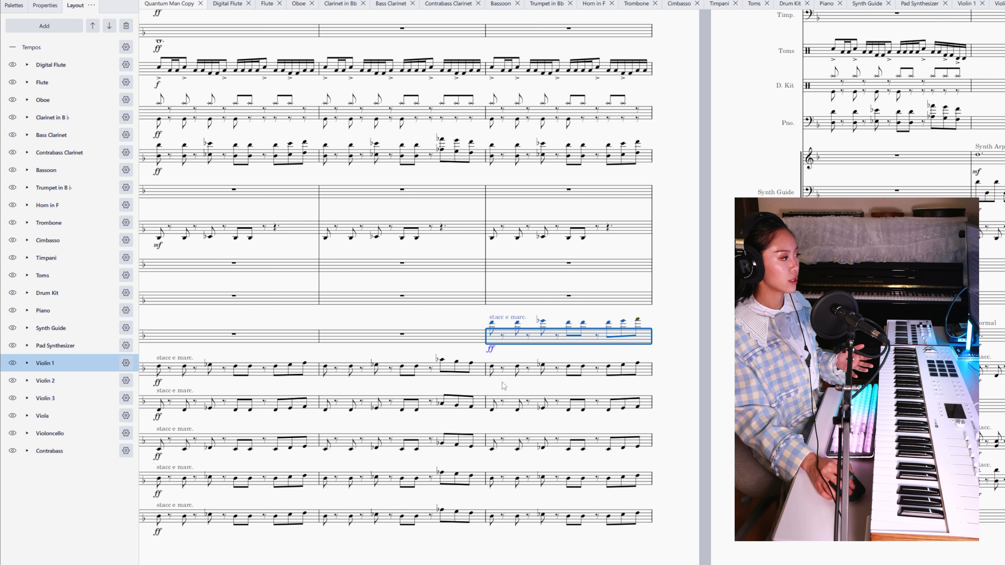
# In REAPER, open the FX track's CUBE plug-in, place its window below the track, and play Part 2 with FX soloed.
pyautogui.press('space')
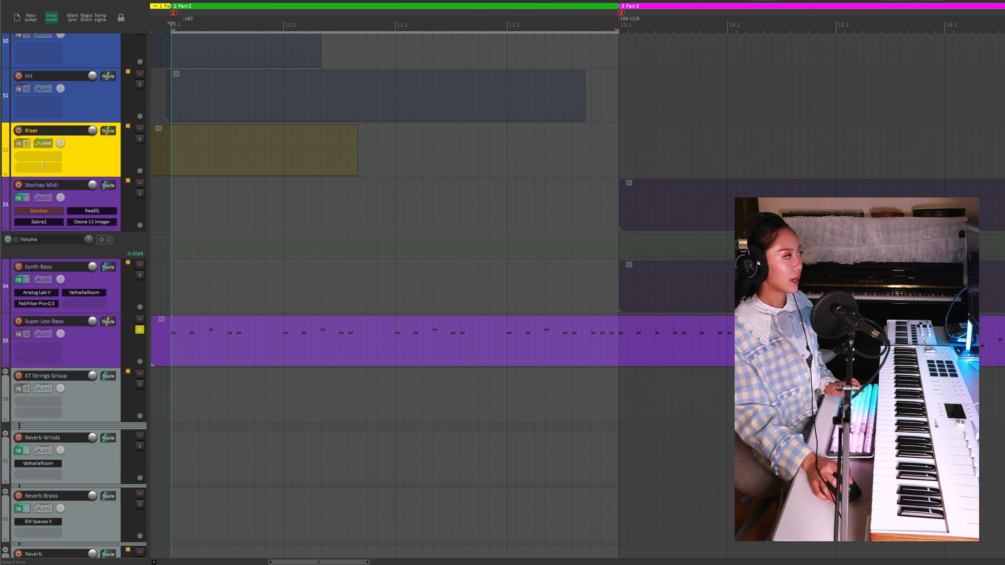
pyautogui.scroll(3, 2, 362)
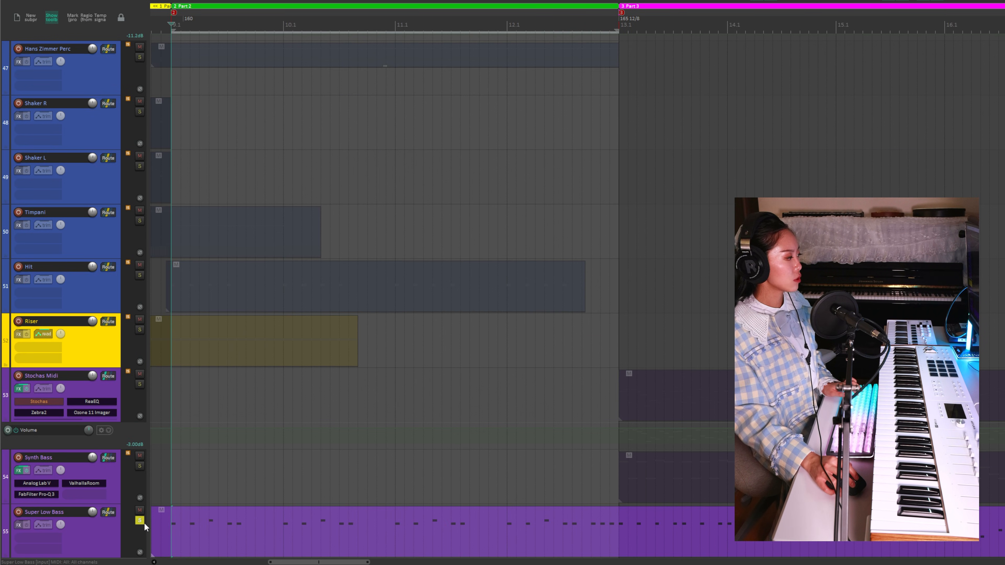
pyautogui.scroll(20, 78, 212)
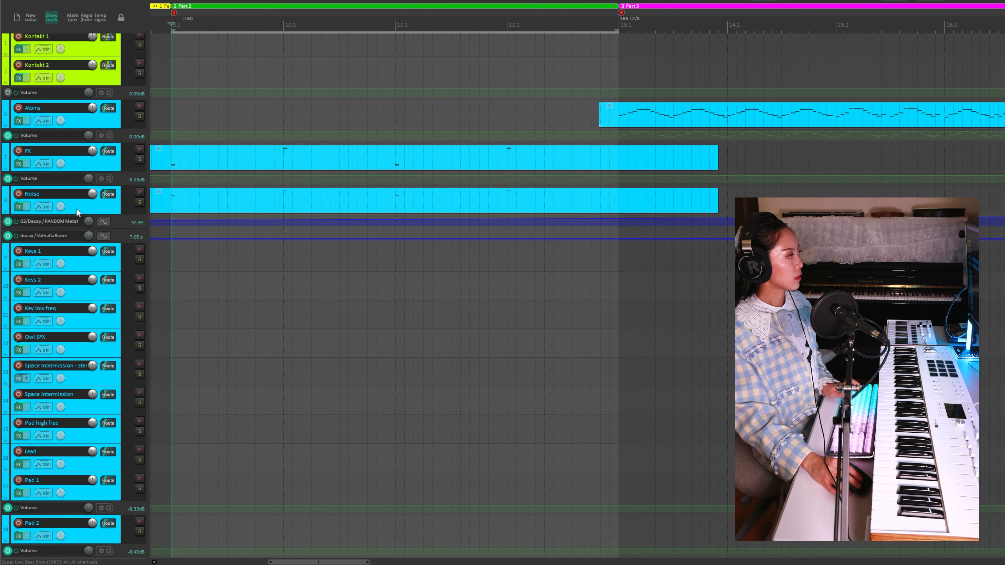
pyautogui.click(18, 164)
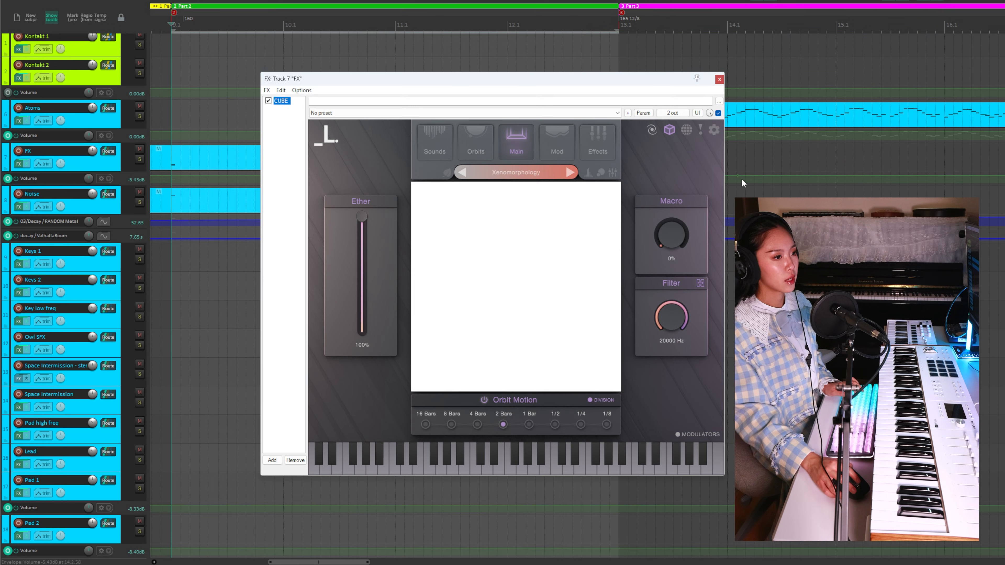
pyautogui.moveTo(604, 82); pyautogui.dragTo(496, 232)
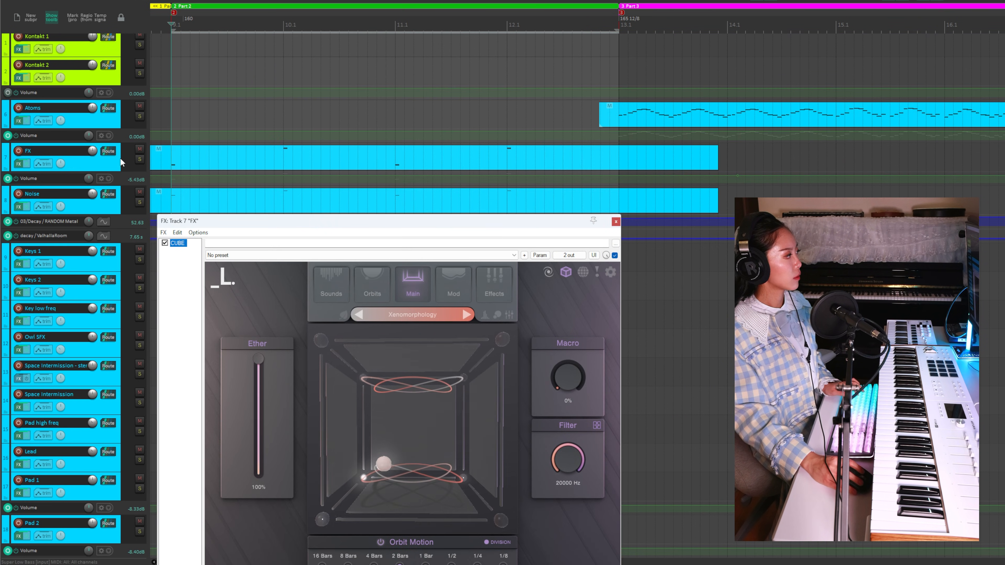
pyautogui.click(140, 159)
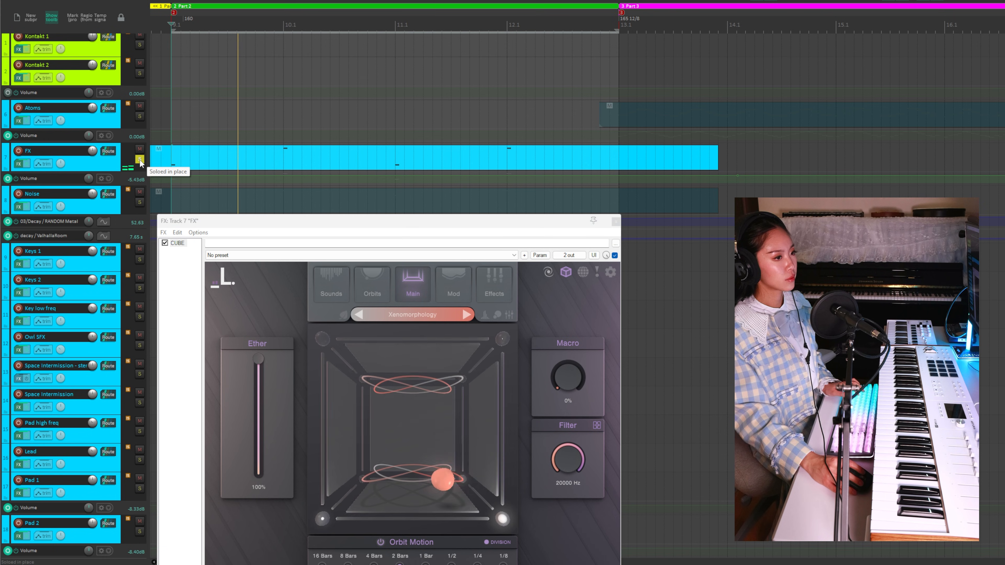
pyautogui.press('space')
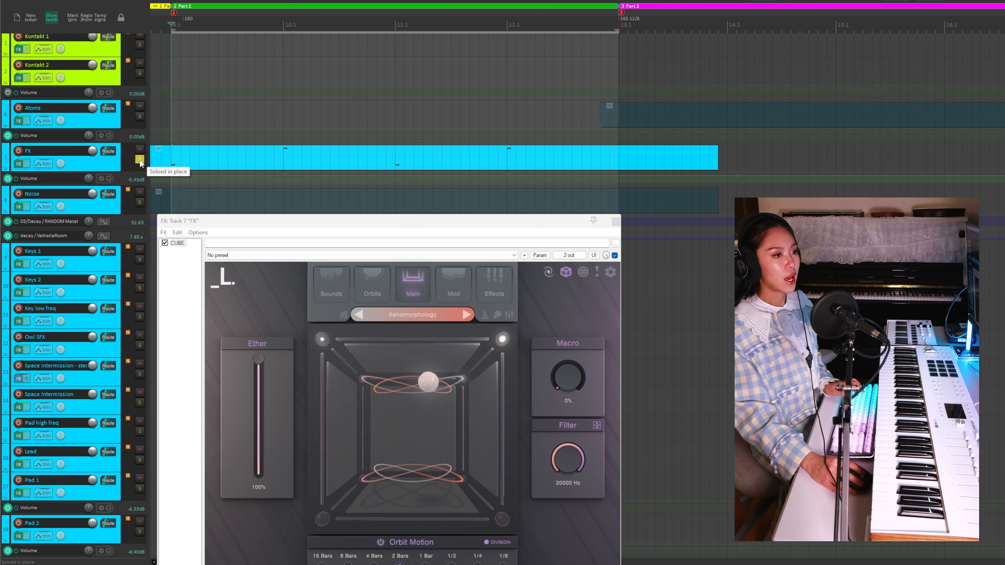
# Solo the Noise track alongside FX and open its plug-in chain to show the RANDOM Metal instrument.
pyautogui.click(140, 202)
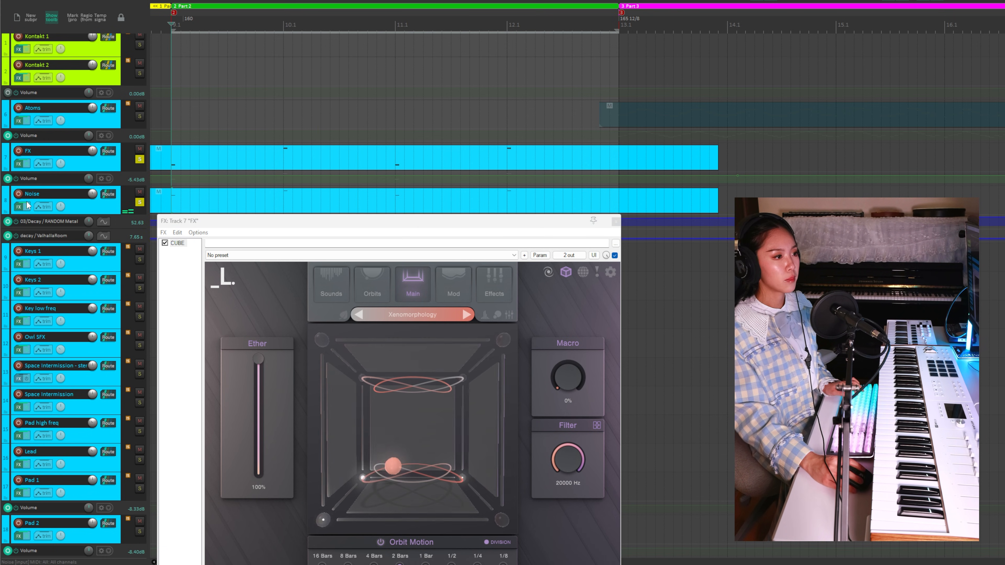
pyautogui.click(19, 206)
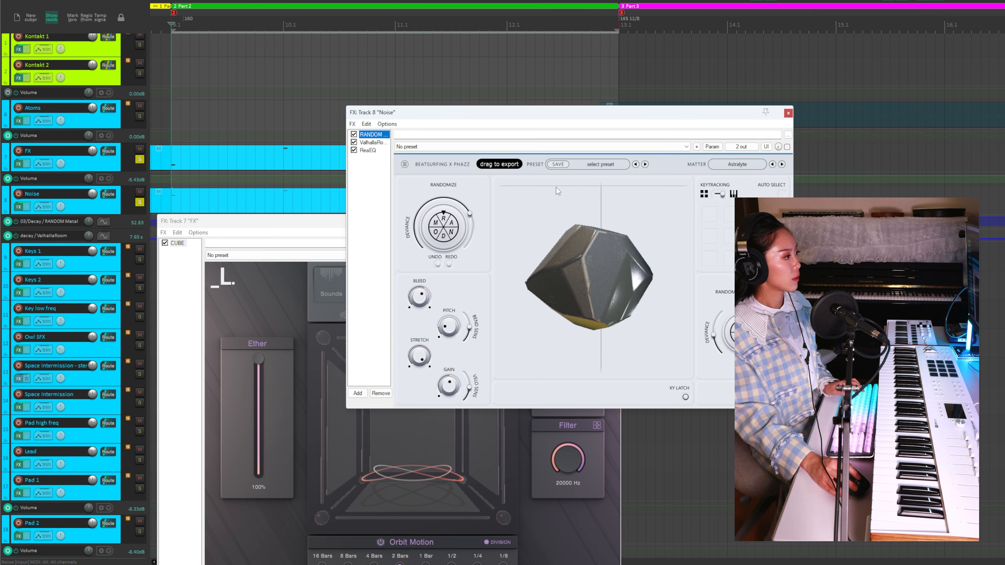
# Place the Noise FX window over the CUBE window, unsolo the FX track, and play Part 2 with only Noise soloed.
pyautogui.moveTo(620, 114); pyautogui.dragTo(433, 230)
pyautogui.click(140, 159)
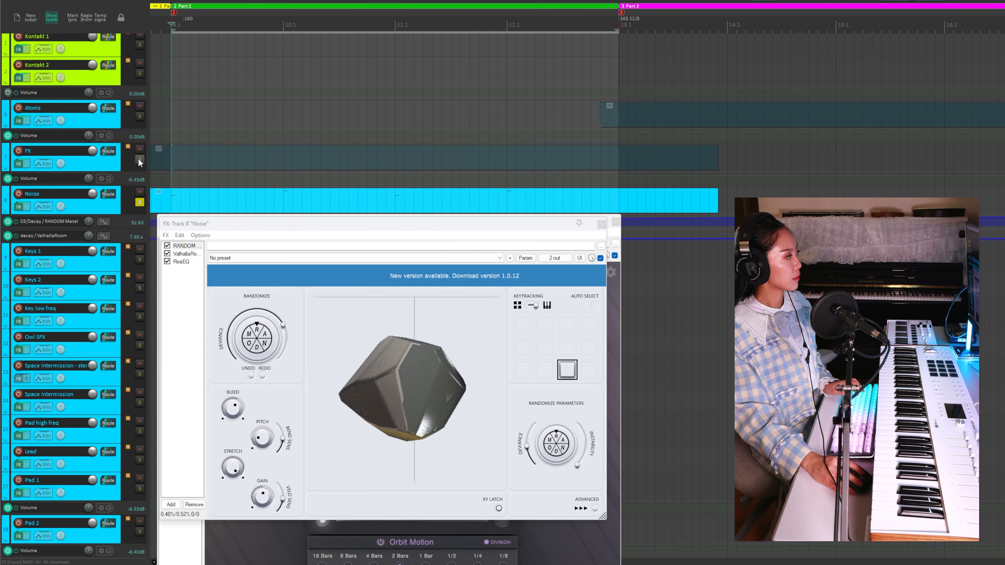
pyautogui.press('space')
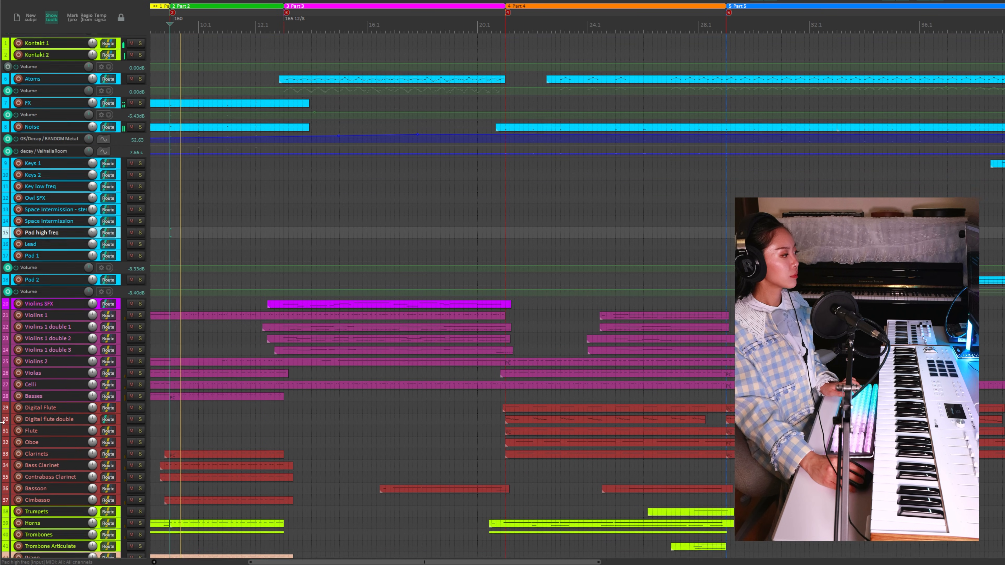
# Survey the track list during full-mix playback from Part 2 to the end of Part 3, and stop playback.
pyautogui.scroll(-5, 3, 422)
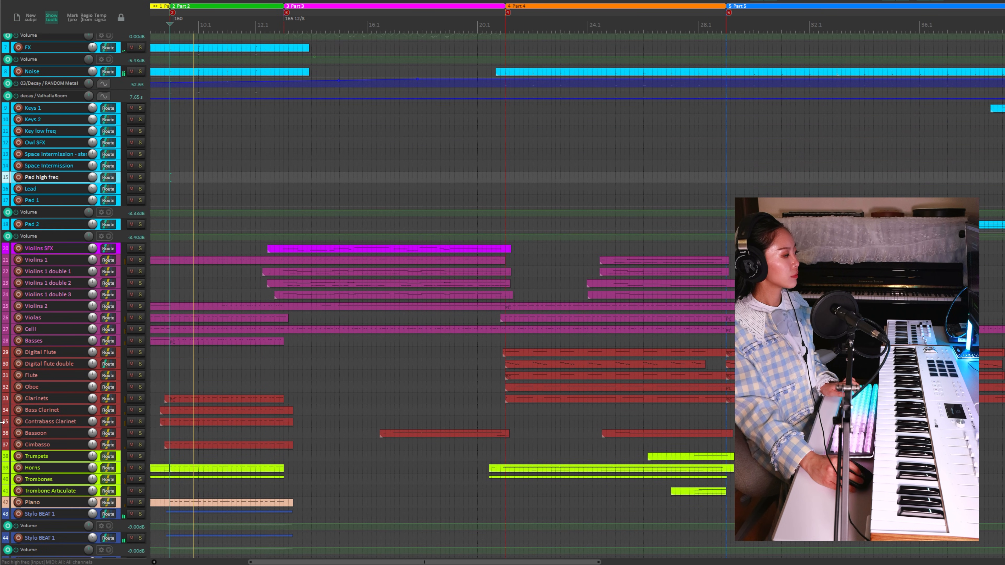
pyautogui.scroll(7, 3, 422)
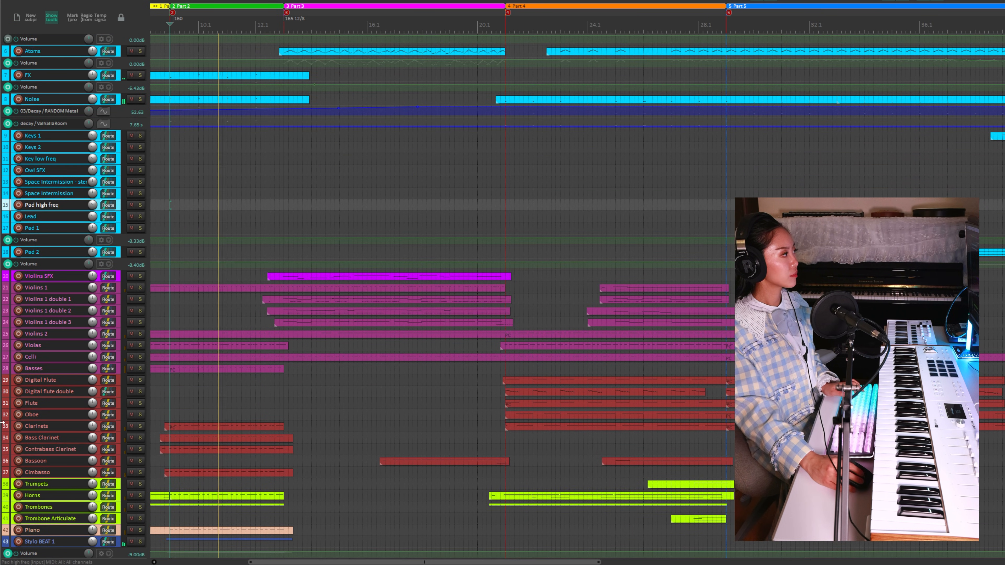
pyautogui.scroll(-6, 3, 421)
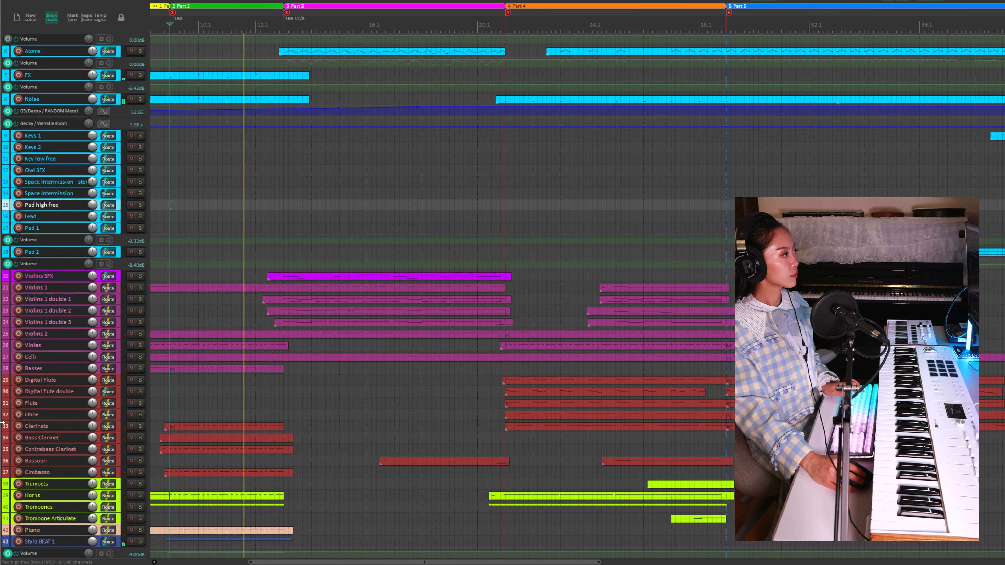
pyautogui.scroll(1, 3, 422)
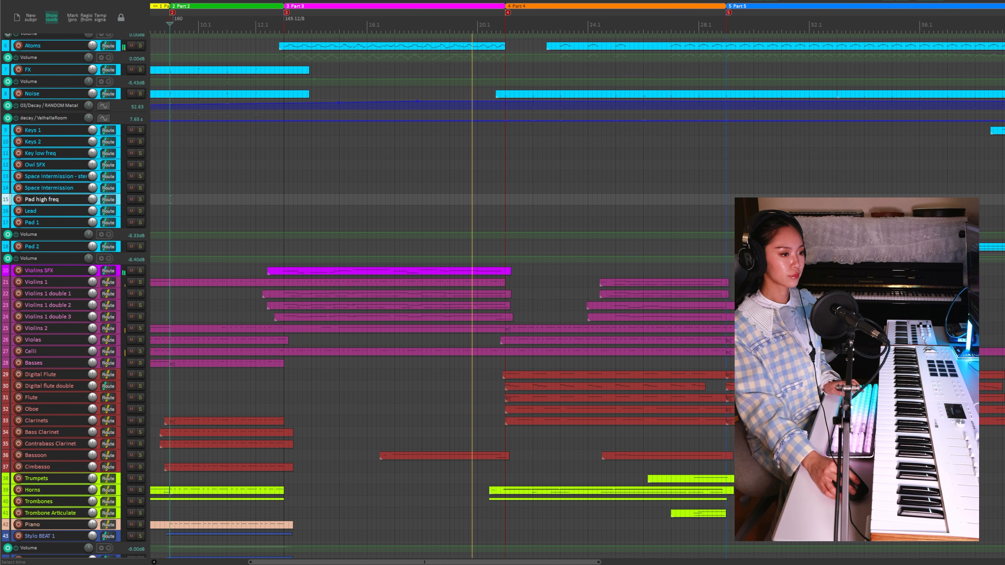
pyautogui.hscroll(3, 325, 449)
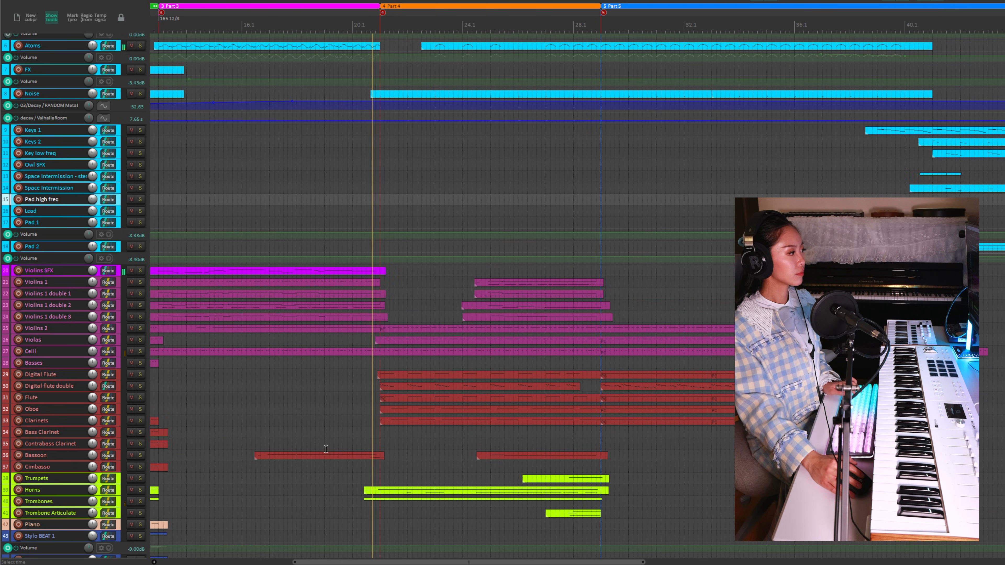
pyautogui.press('space')
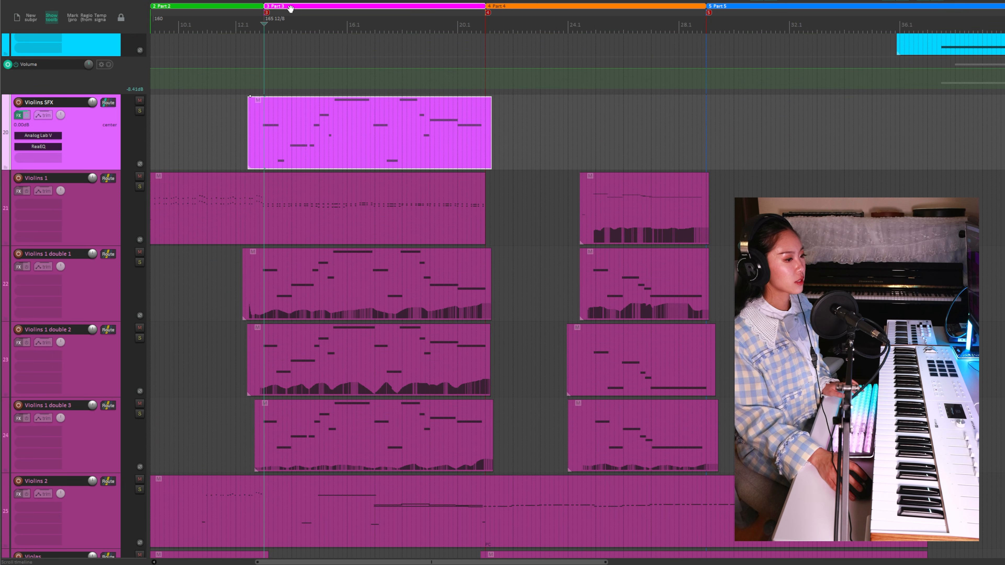
# Select Part 3's time range and play it with Violins 1 double 1 soloed, adding Violins 1 double 2 and double 3 to the solo.
pyautogui.click(291, 9)
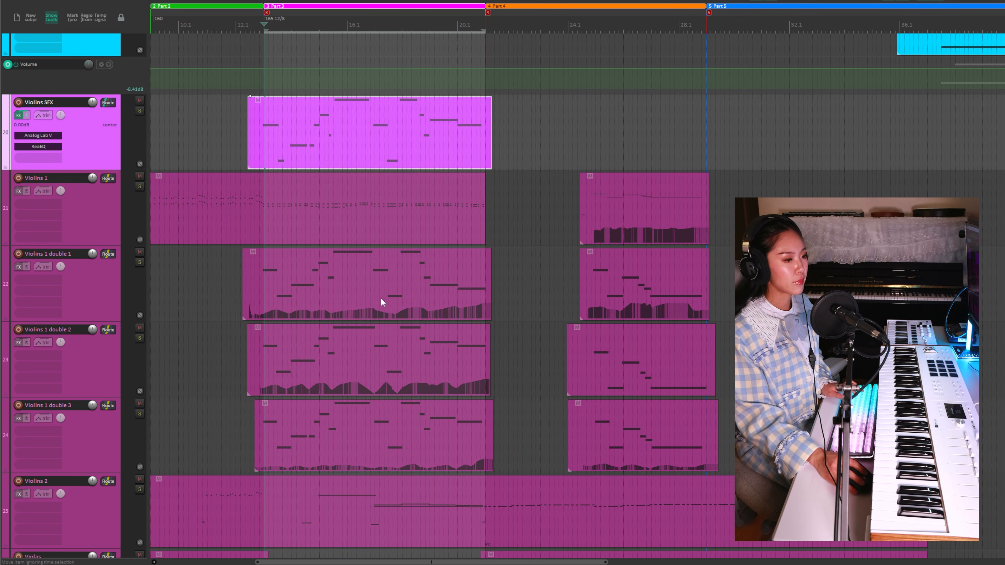
pyautogui.click(381, 140)
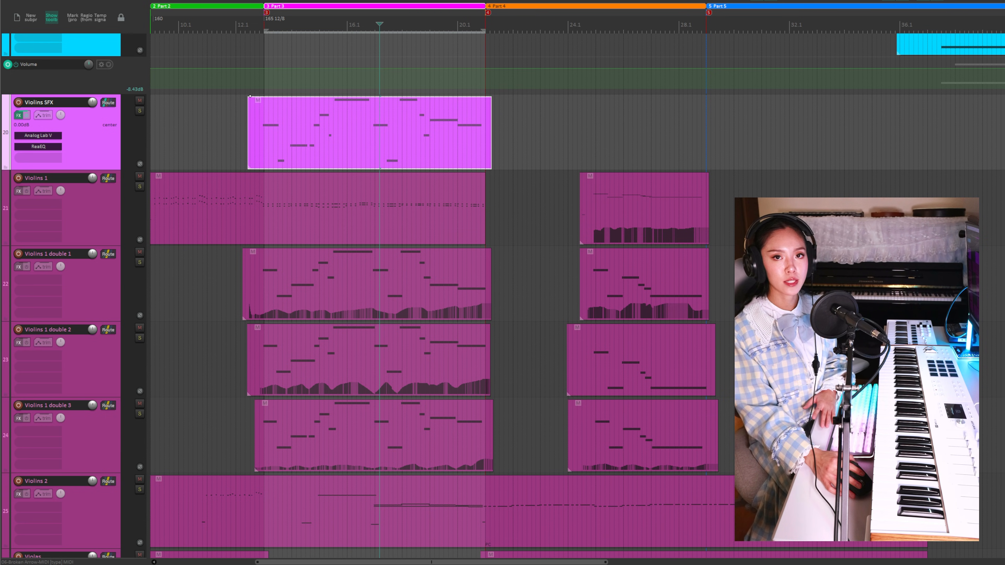
pyautogui.press('space')
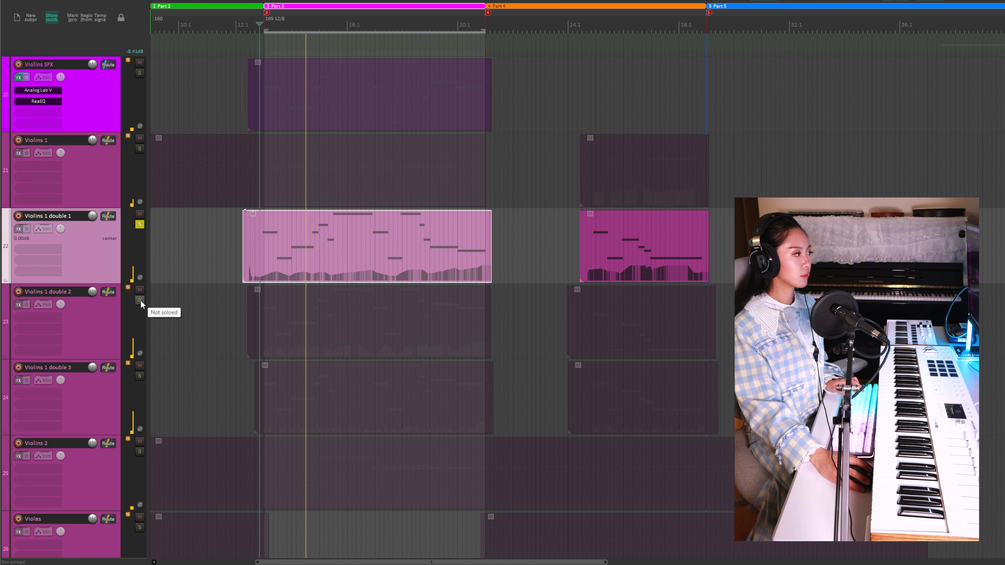
pyautogui.click(140, 300)
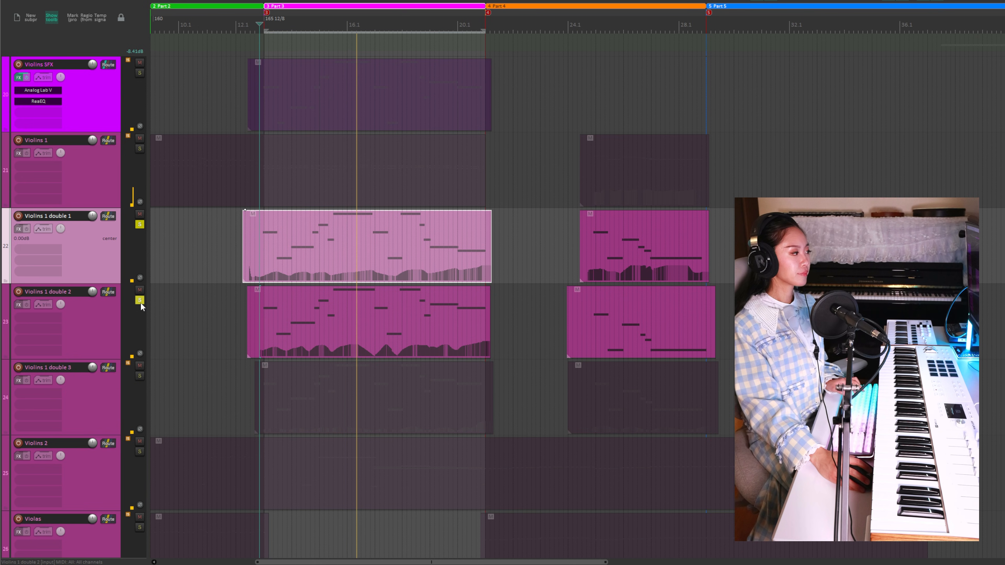
pyautogui.click(140, 376)
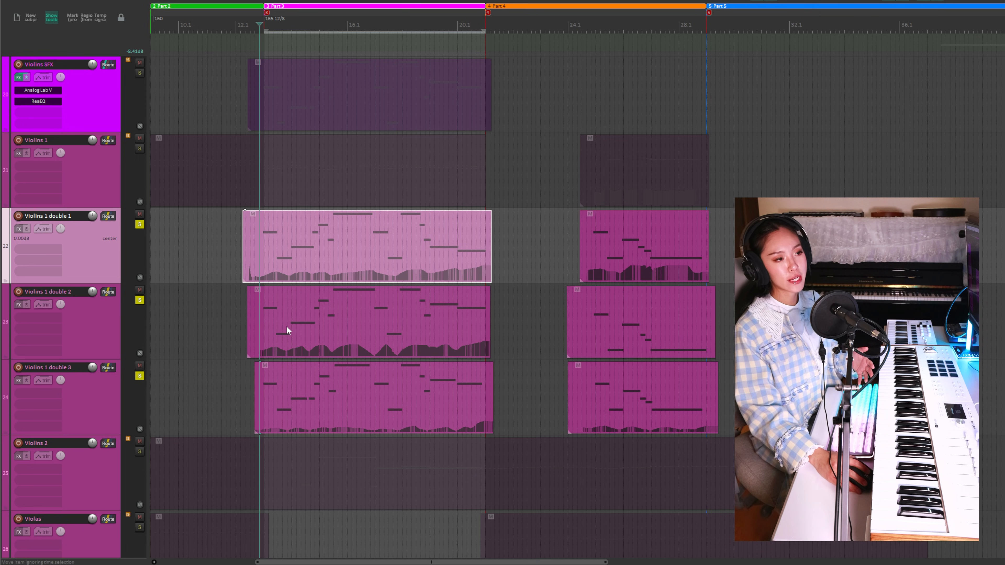
# Solo Violins SFX alongside the violin doubles and open its FX chain, moving the Analog Lab window showing Broken Arrow aside.
pyautogui.click(139, 73)
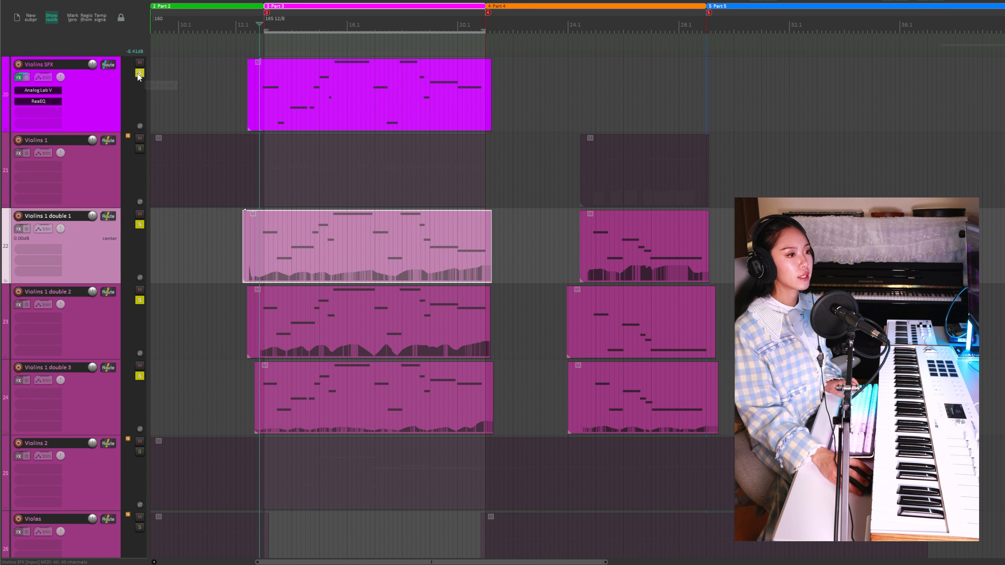
pyautogui.scroll(5, 4, 281)
pyautogui.scroll(-4, 3, 281)
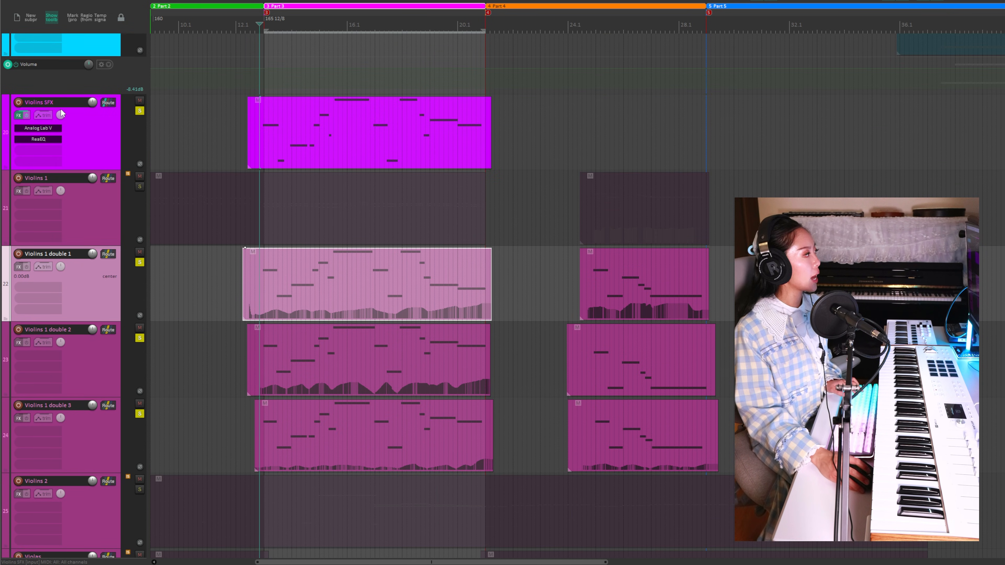
pyautogui.click(23, 116)
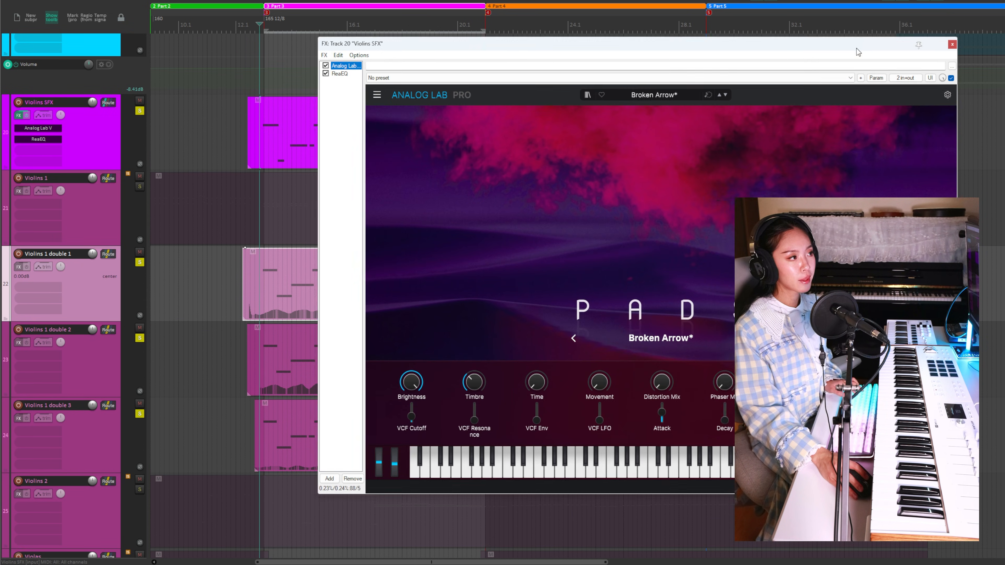
pyautogui.moveTo(514, 40); pyautogui.dragTo(250, 145)
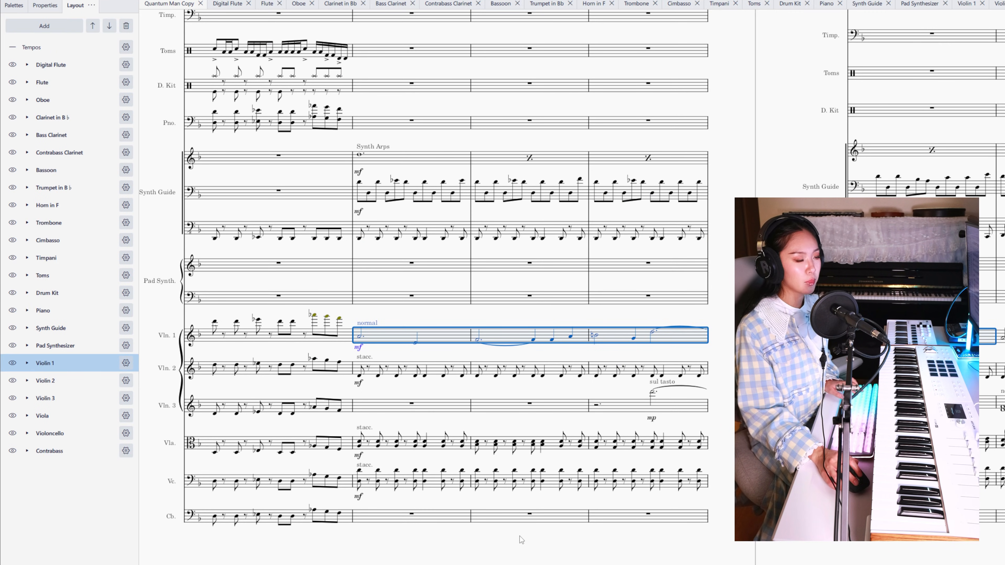
# In the MuseScore score, play the first "stacc." measure selected from Violin 2 to Violoncello, and select the Synth Guide's lowest staff there.
pyautogui.click(432, 366)
pyautogui.keyDown('shift'); pyautogui.click(457, 491); pyautogui.keyUp('shift')
pyautogui.press('space')
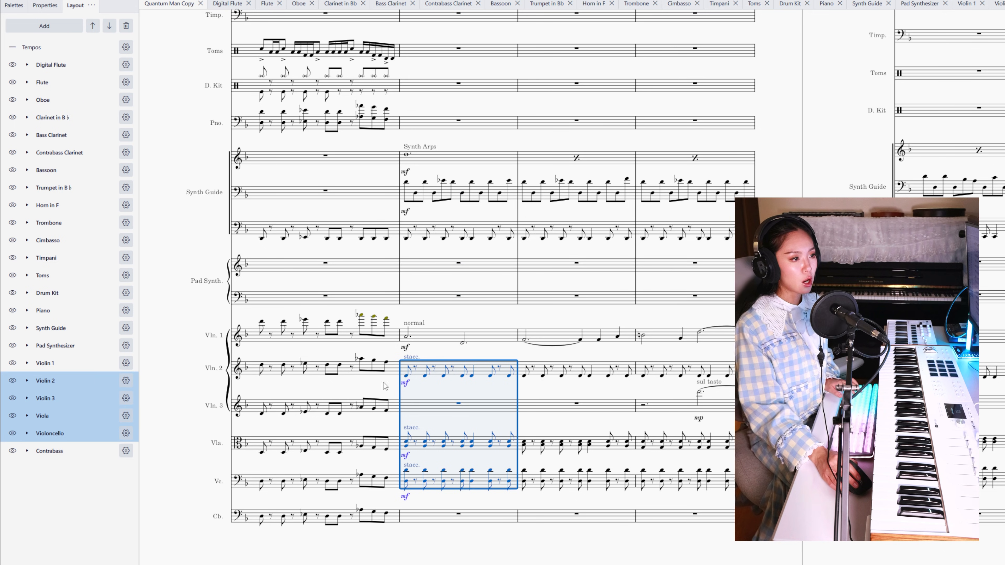
pyautogui.click(482, 231)
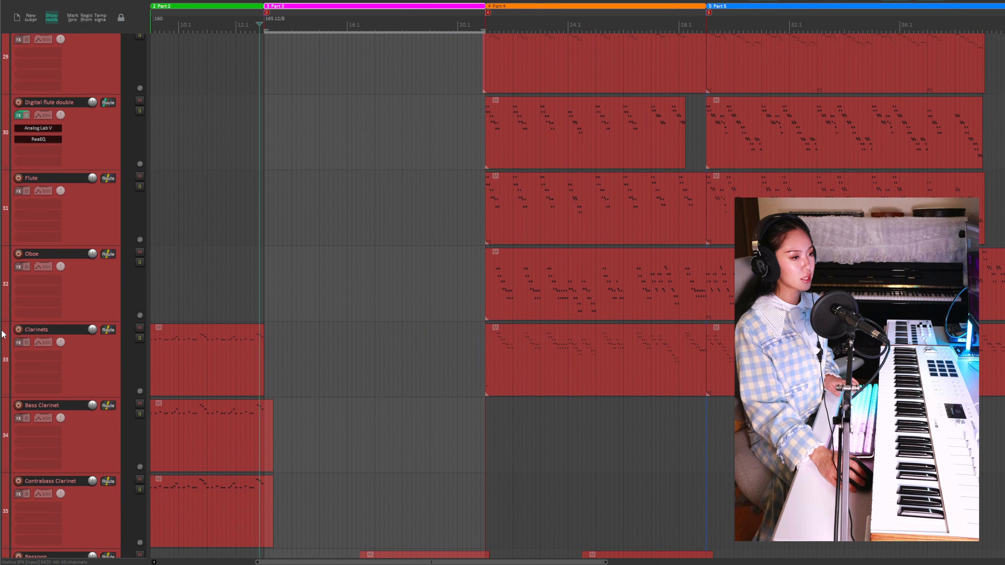
# Back in REAPER, locate Super Low Bass, place the cursor in its Part 3 item, and show its BASSYNTH instrument in Kontakt 2.
pyautogui.scroll(-15, 2, 340)
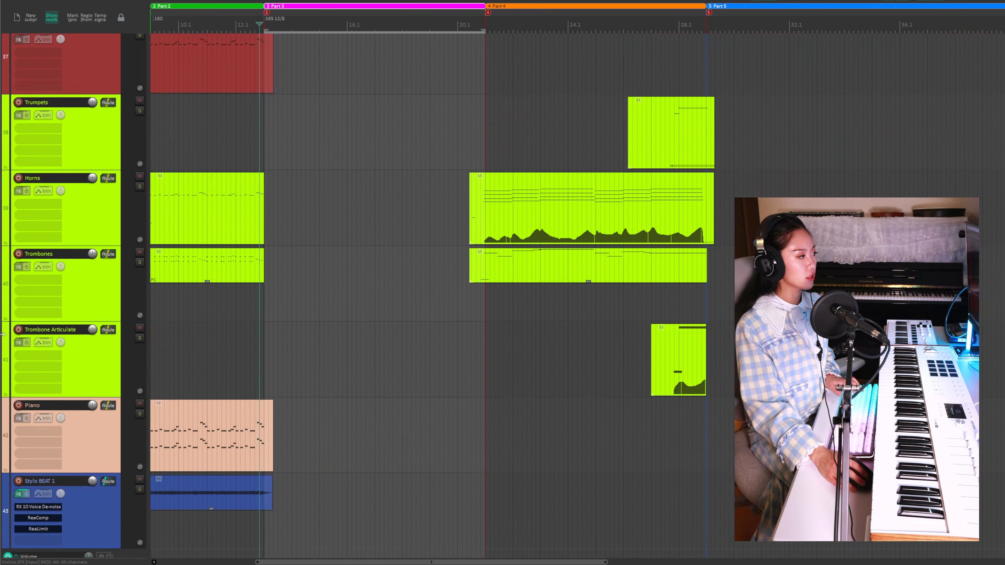
pyautogui.scroll(-10, 2, 339)
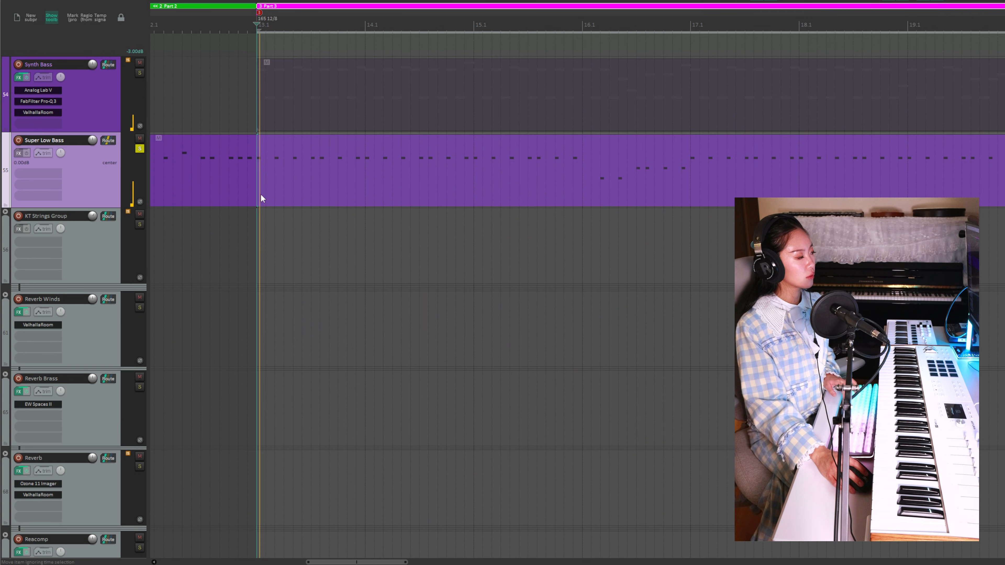
pyautogui.click(281, 180)
pyautogui.doubleClick(283, 180)
pyautogui.moveTo(859, 120); pyautogui.dragTo(523, 125)
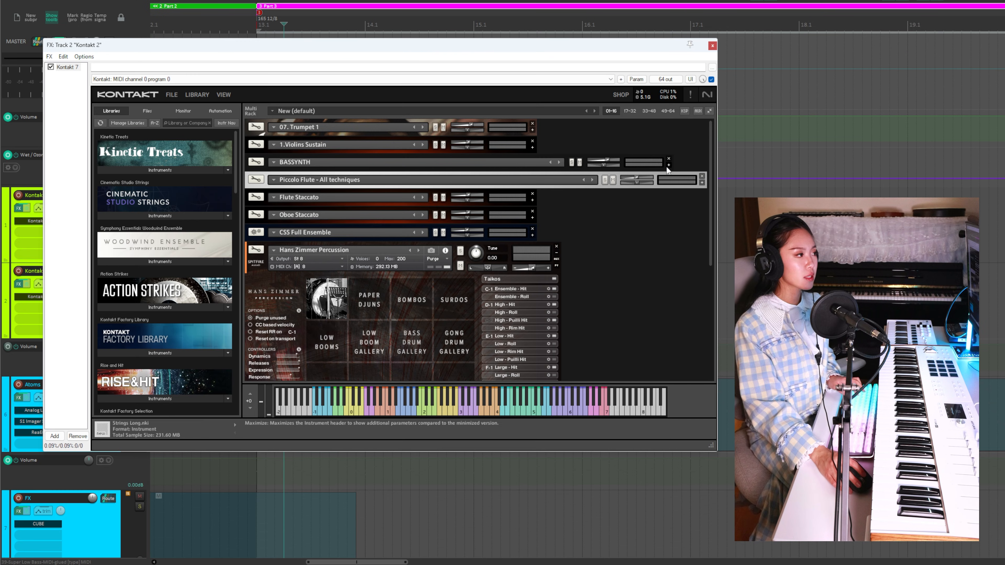
pyautogui.click(668, 164)
pyautogui.scroll(-2, 248, 134)
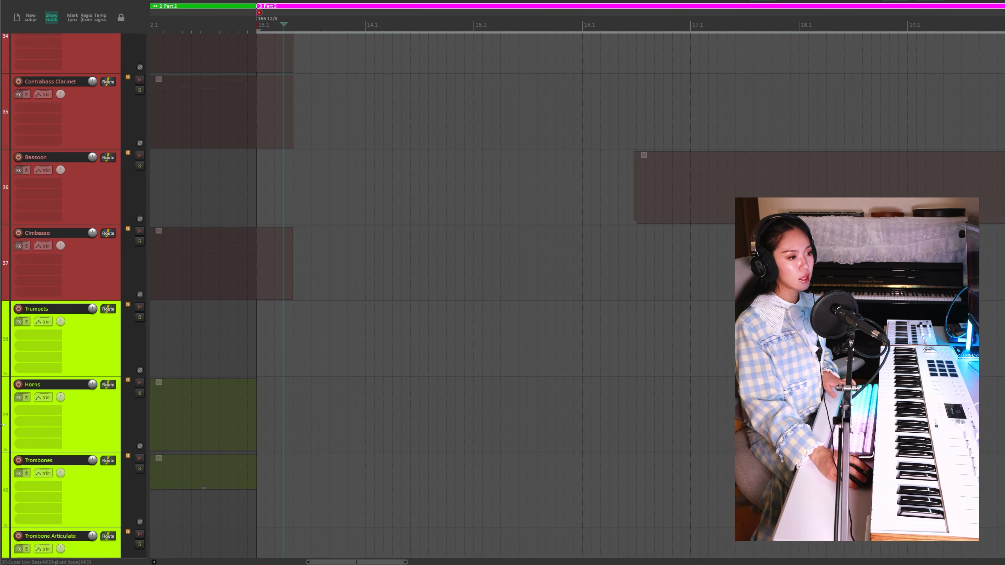
# Open the Synth Bass track's Analog Lab plug-in to view its Blue System preset, close it, and disarm the track.
pyautogui.scroll(-10, 3, 432)
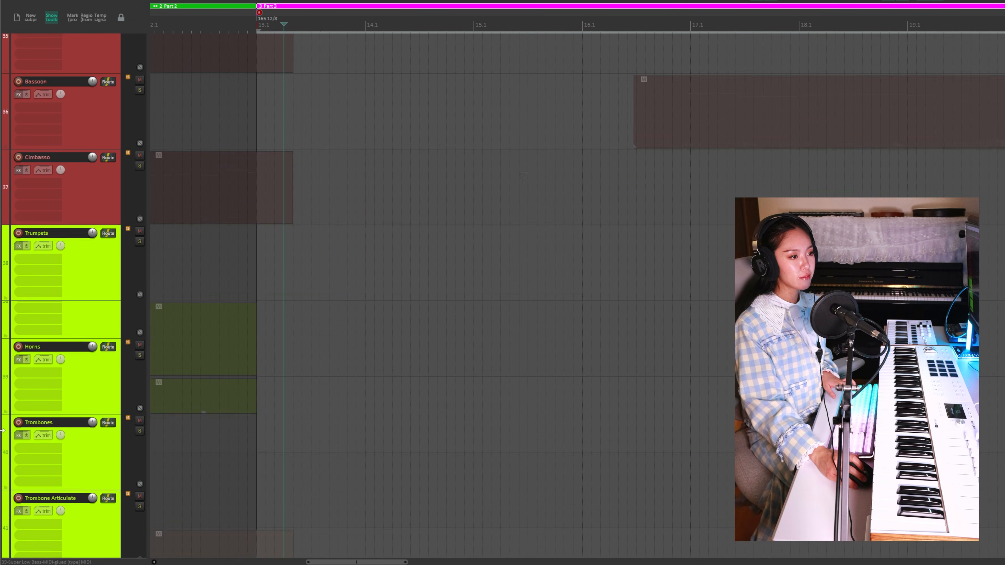
pyautogui.scroll(-6, 3, 431)
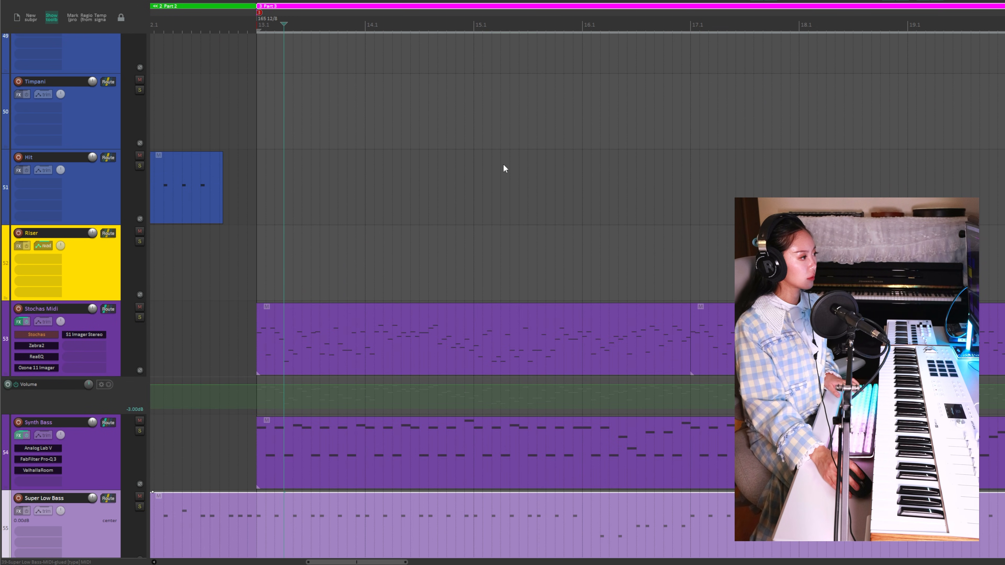
pyautogui.click(18, 435)
pyautogui.moveTo(633, 59); pyautogui.dragTo(447, 0)
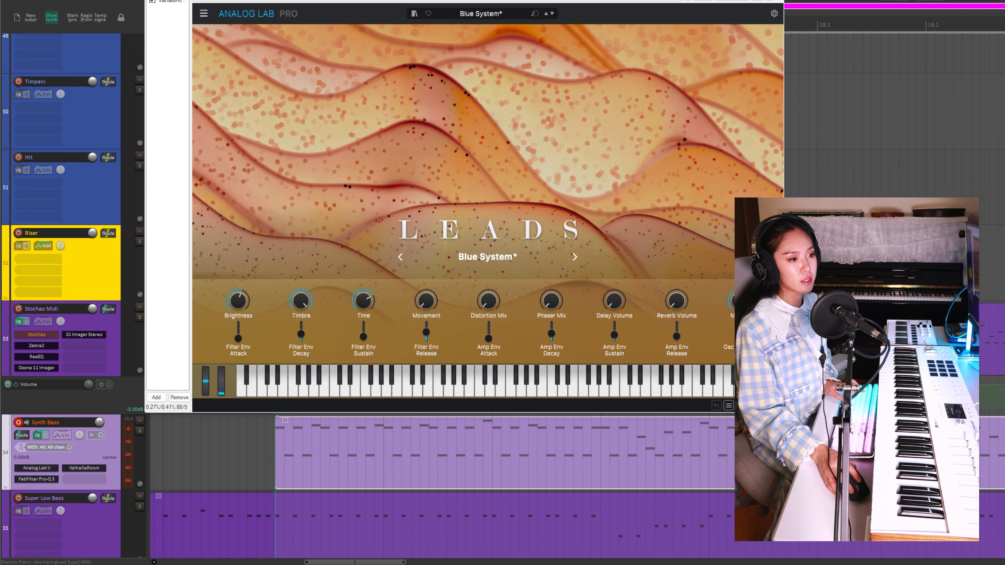
pyautogui.press('Escape')
pyautogui.scroll(-4, 24, 390)
pyautogui.scroll(3, 24, 390)
pyautogui.click(18, 385)
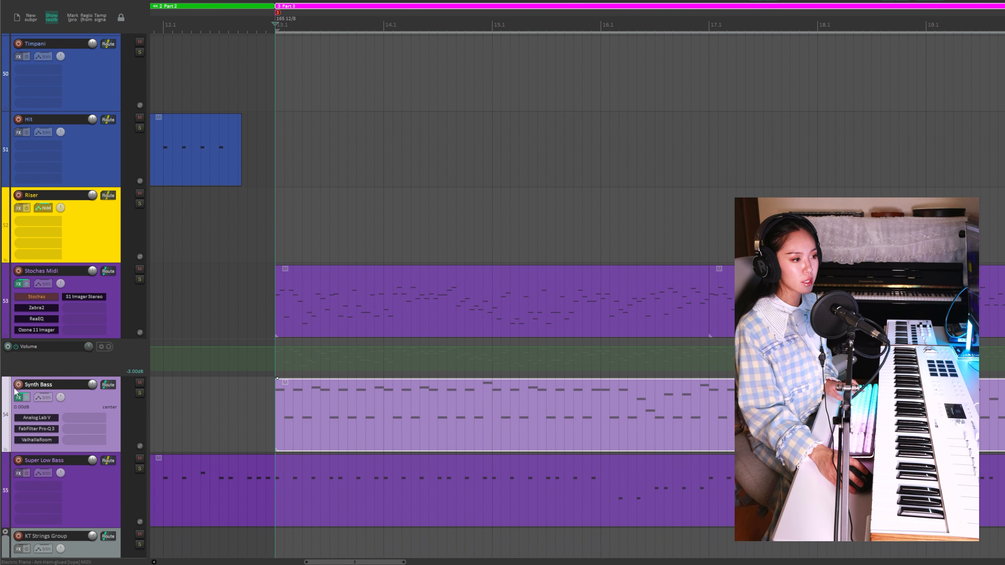
# Open the Stochas Midi track's FX chain, view its Zebra2 synth and Stochas sequencer in turn, and play the soloed track.
pyautogui.click(18, 284)
pyautogui.scroll(3, 272, 438)
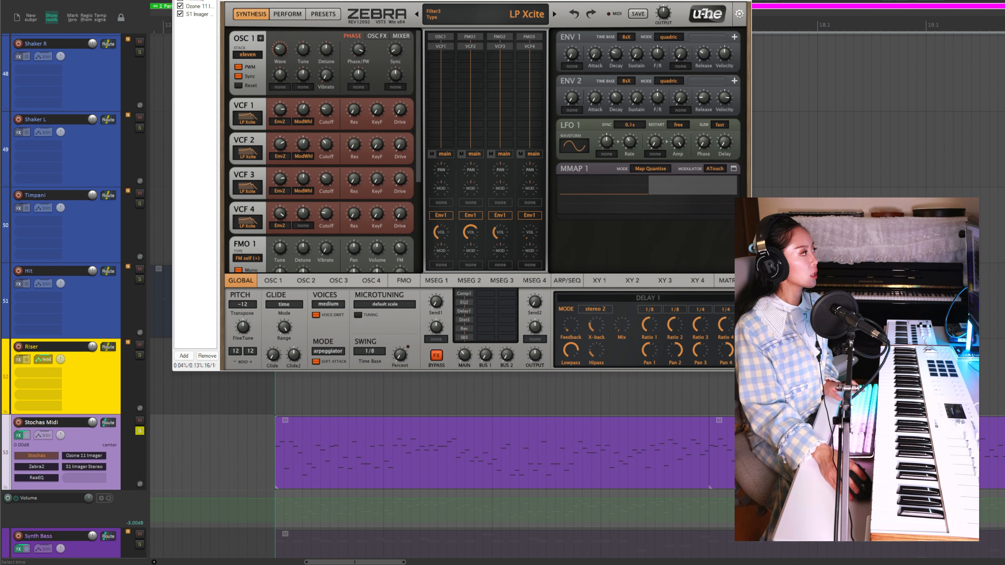
pyautogui.click(195, 0)
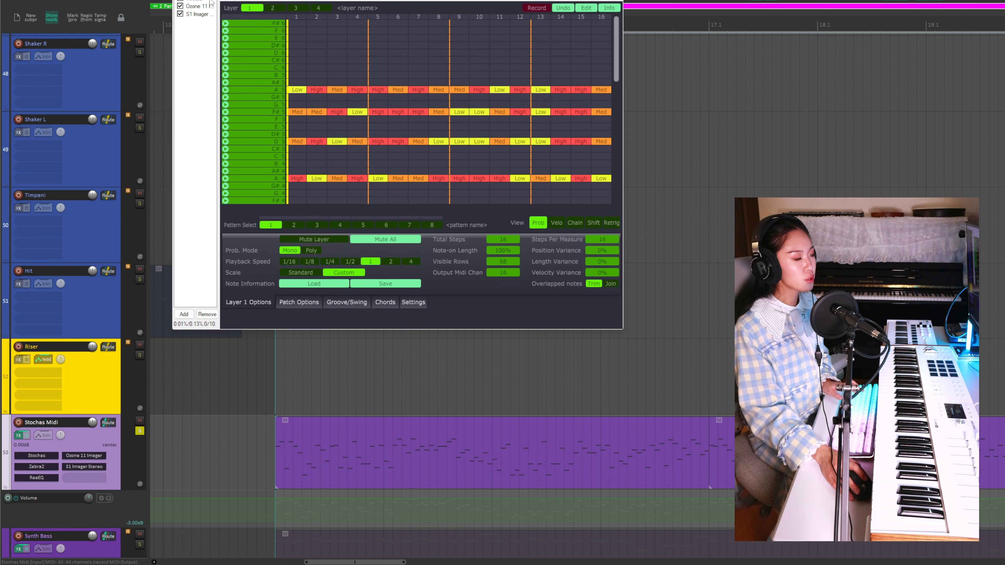
pyautogui.click(194, 0)
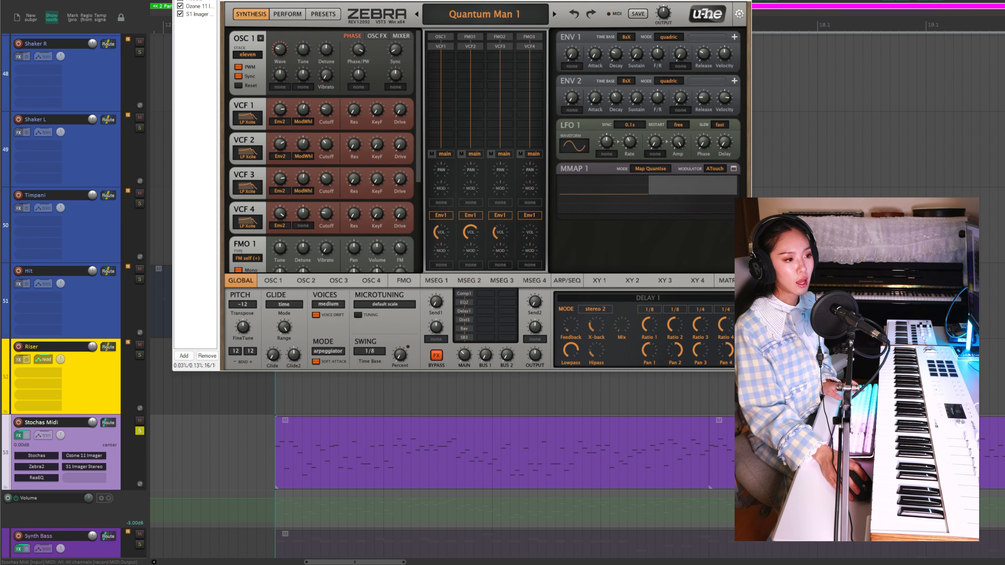
pyautogui.click(195, 0)
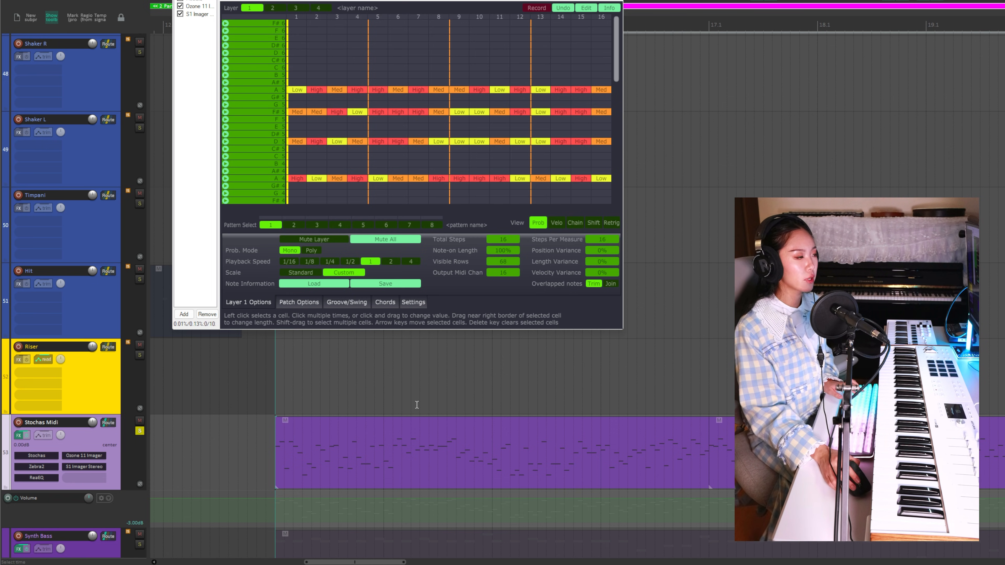
pyautogui.press('space')
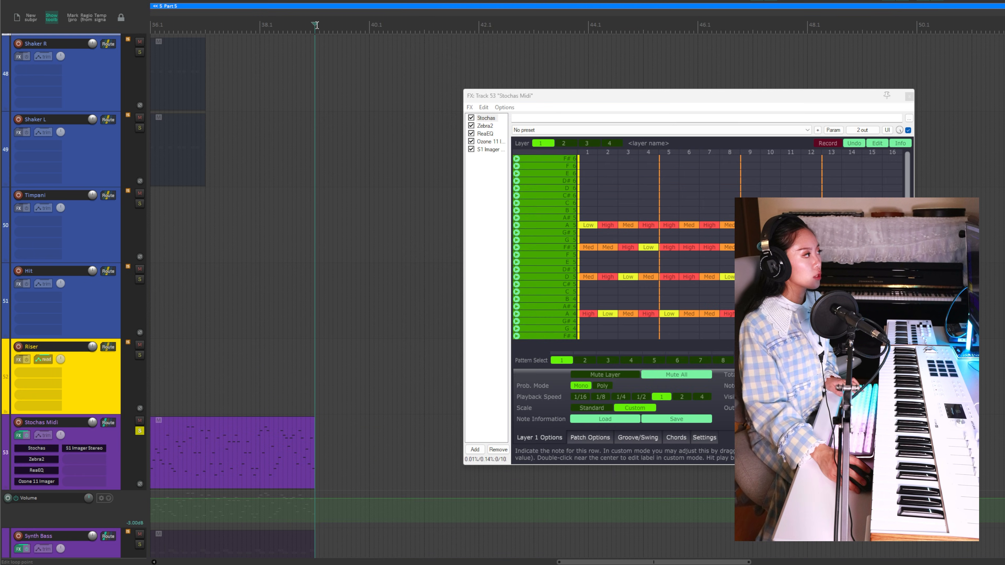
# Insert a tempo/time signature marker at position 39.1.00 with a 4/8 time signature, leaving its tempo at 165 BPM.
pyautogui.rightClick(316, 23)
pyautogui.click(367, 98)
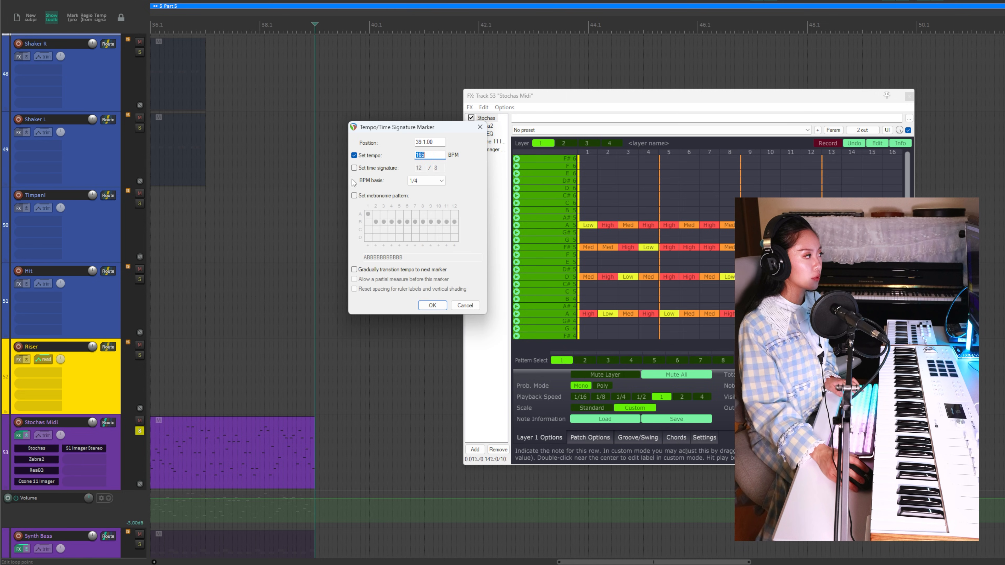
pyautogui.click(354, 168)
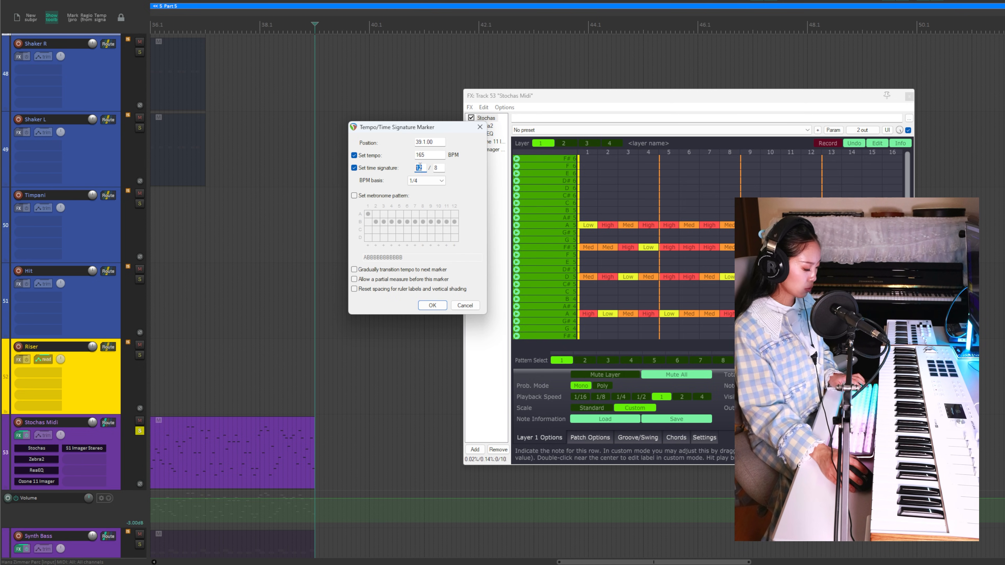
pyautogui.write('4')
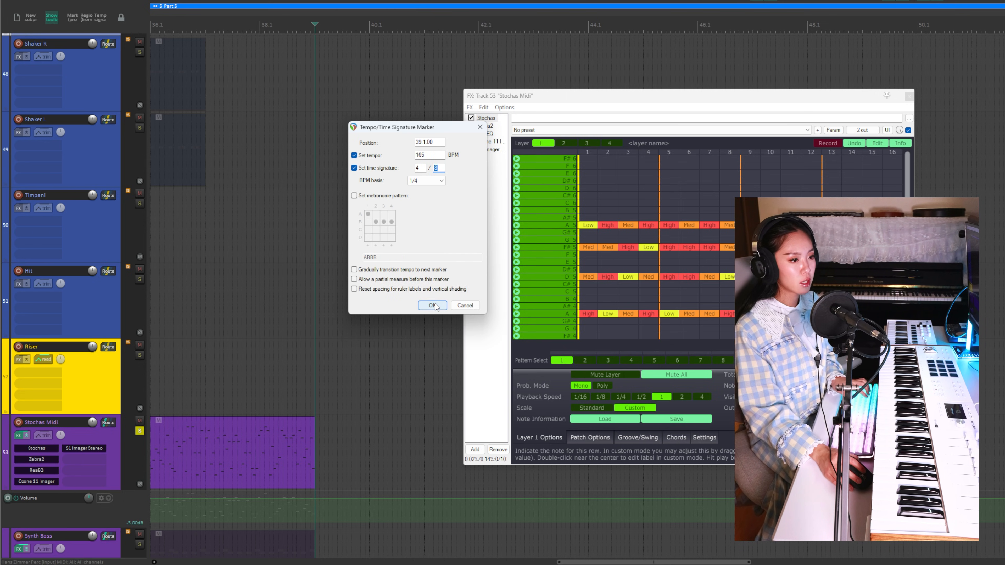
pyautogui.click(433, 305)
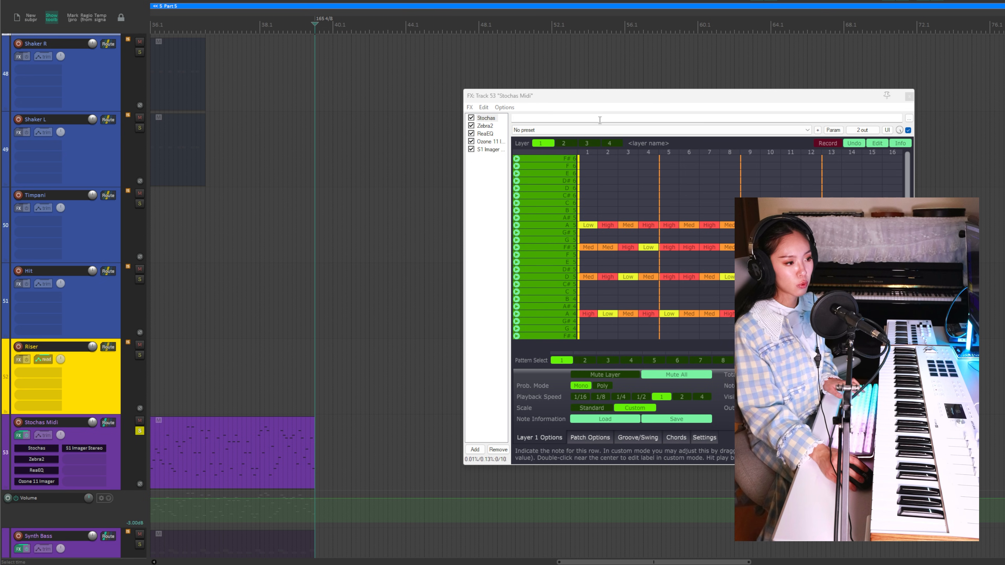
# Try a playback speed of 1/2 in the Stochas sequencer on the Stochas Midi track, and close the FX window.
pyautogui.moveTo(715, 99); pyautogui.dragTo(550, 72)
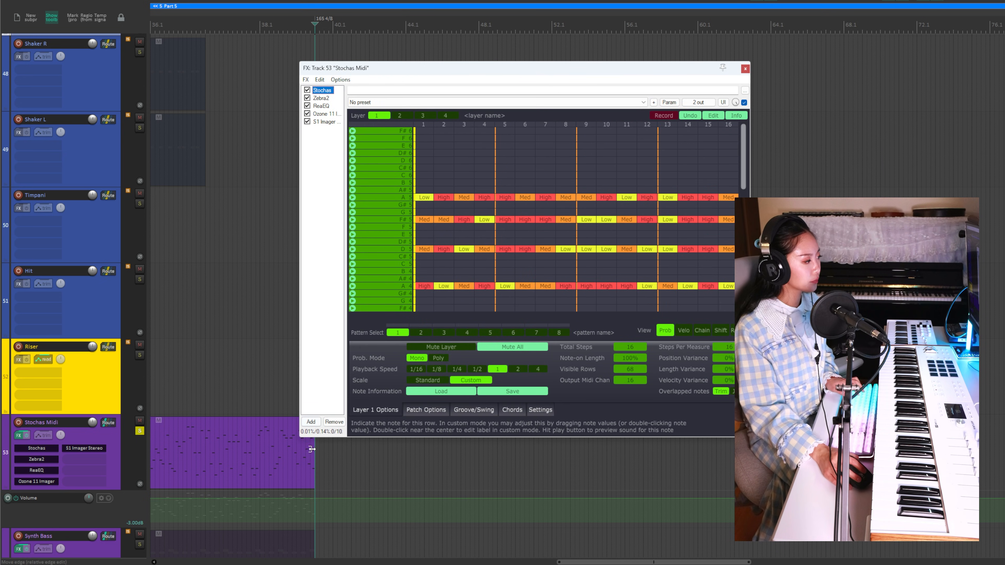
pyautogui.click(316, 456)
pyautogui.click(474, 371)
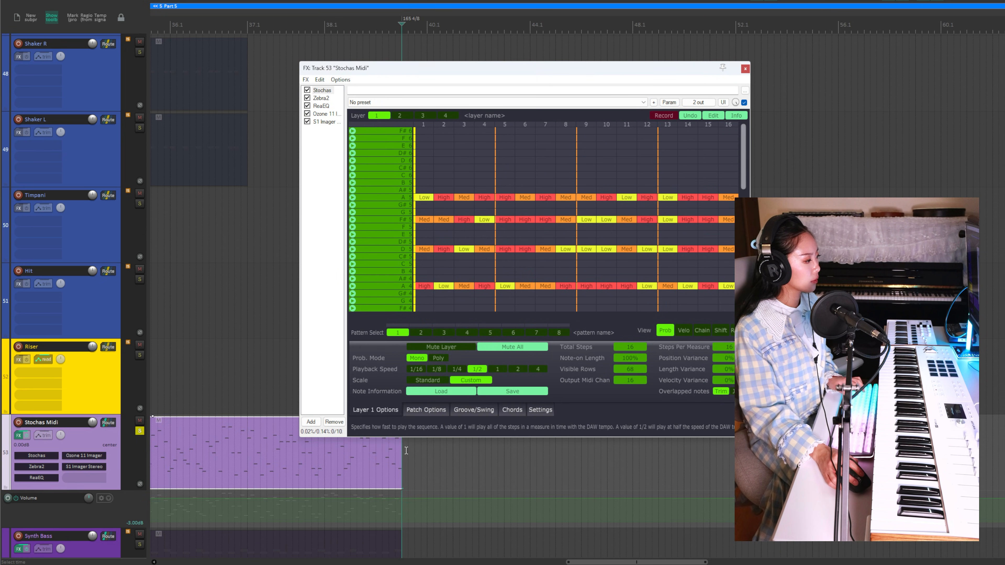
pyautogui.press('space')
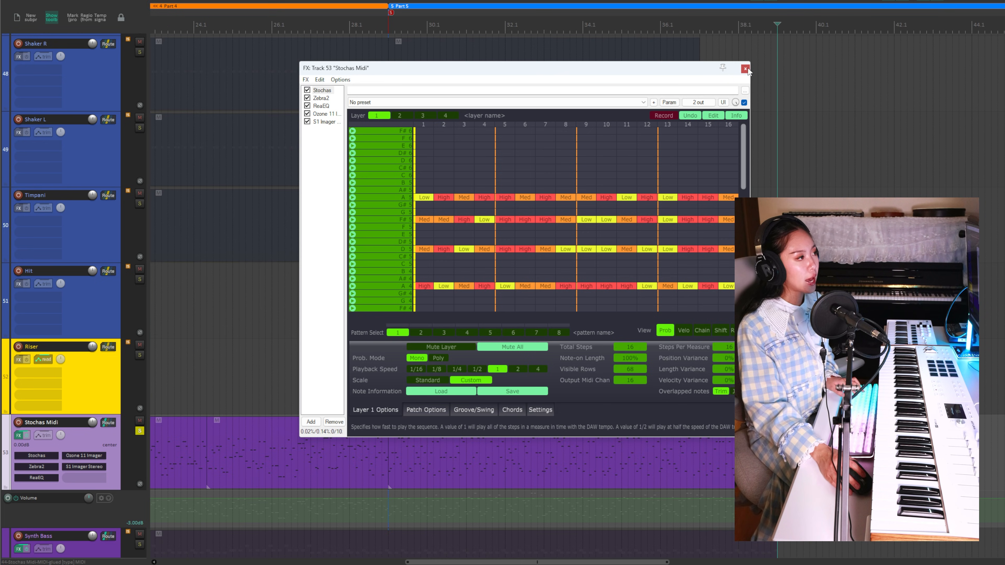
pyautogui.click(745, 69)
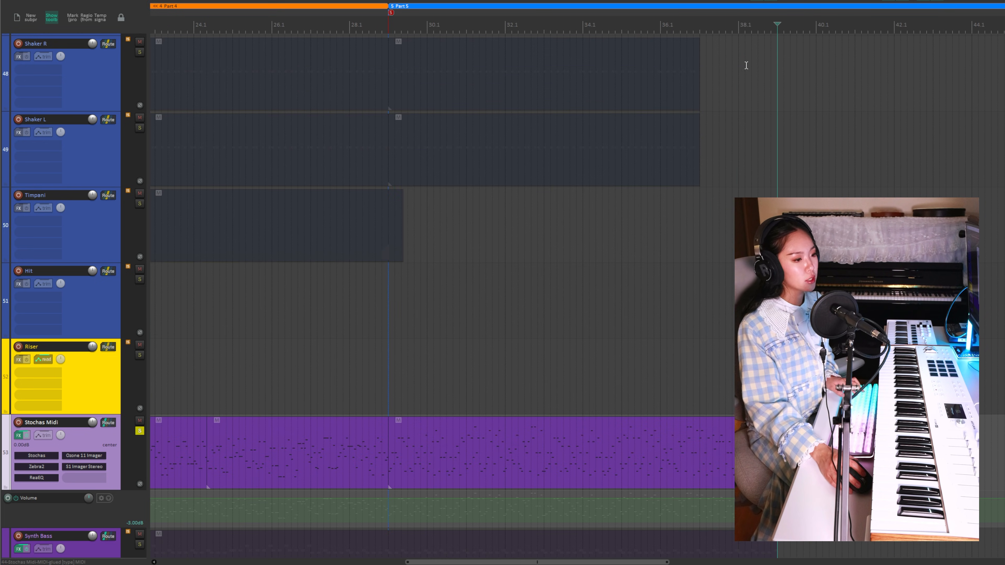
# Solo the Atoms track alongside Stochas Midi, play both from the start of Part 3, and look over the track list.
pyautogui.scroll(10, 4, 292)
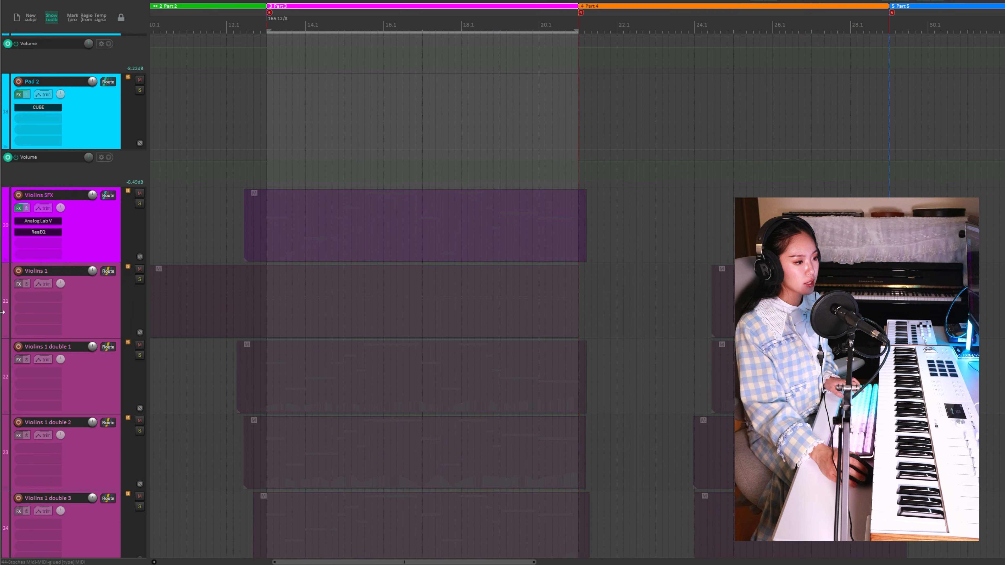
pyautogui.scroll(10, 3, 310)
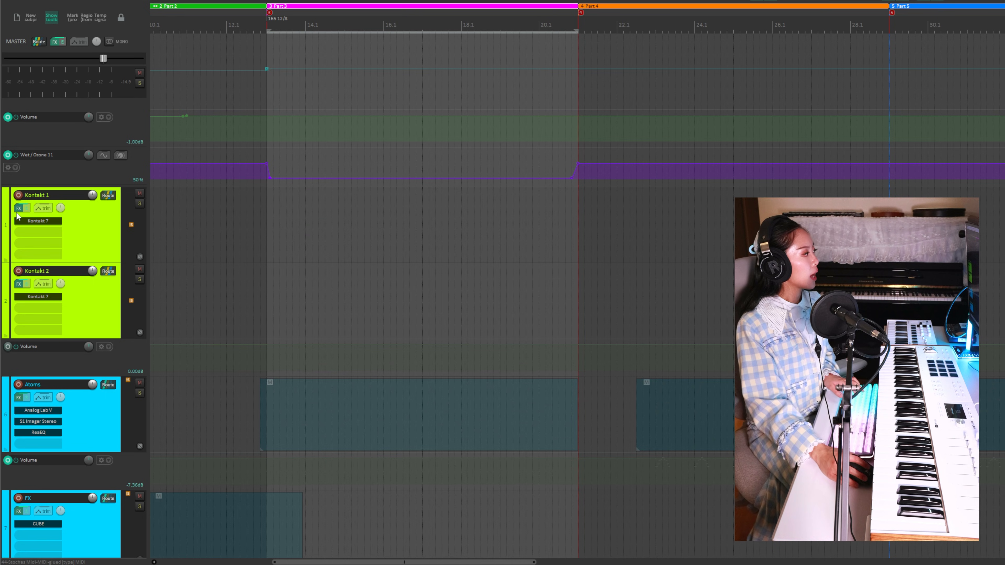
pyautogui.click(20, 398)
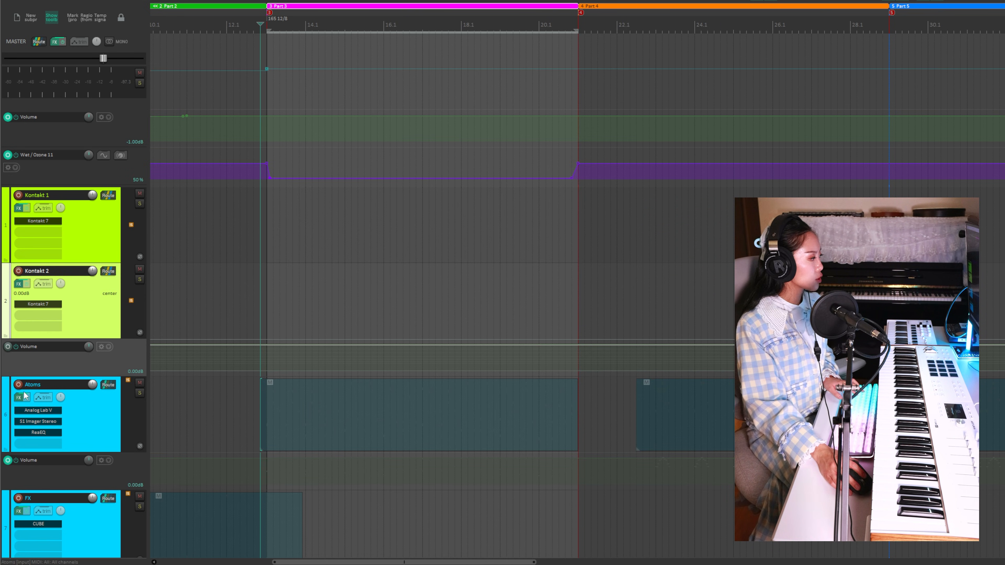
pyautogui.click(138, 393)
pyautogui.scroll(-2, 3, 443)
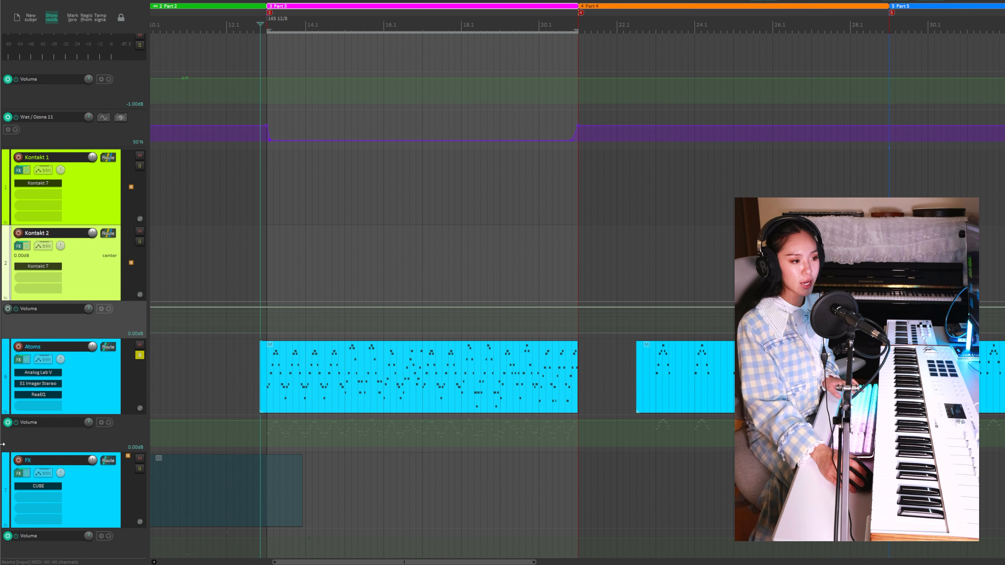
pyautogui.scroll(-2, 2, 431)
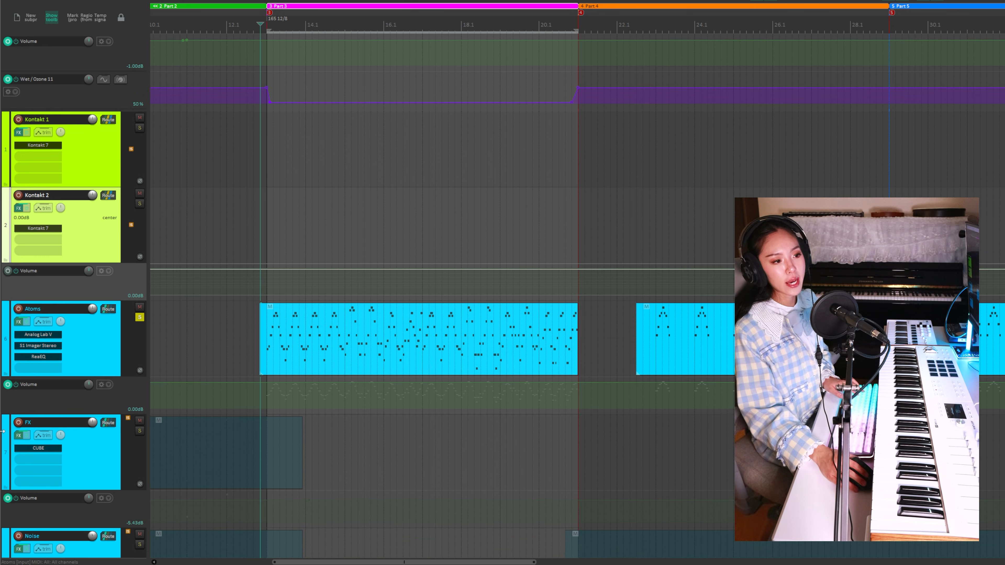
pyautogui.scroll(2, 3, 431)
pyautogui.press('space')
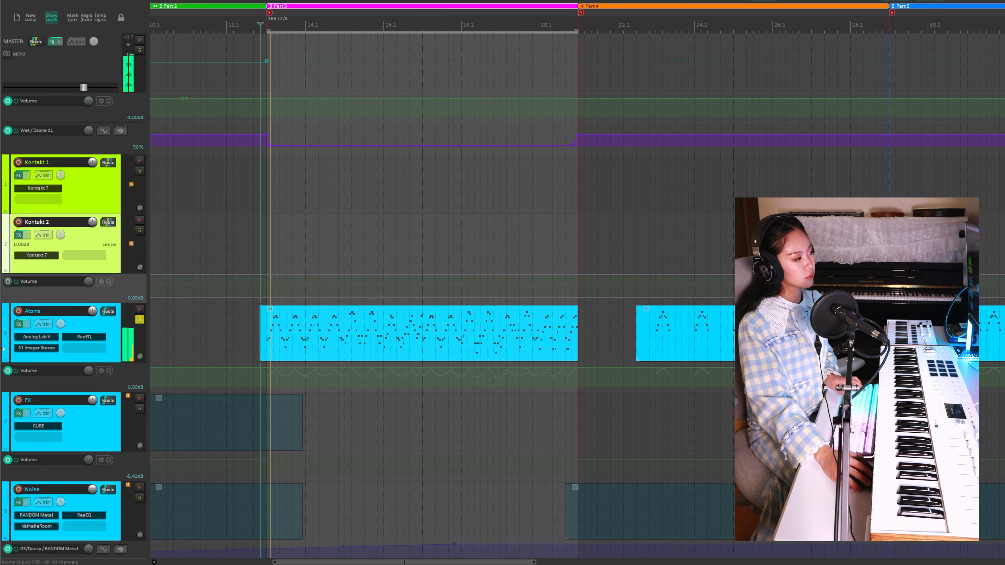
pyautogui.scroll(-20, 3, 350)
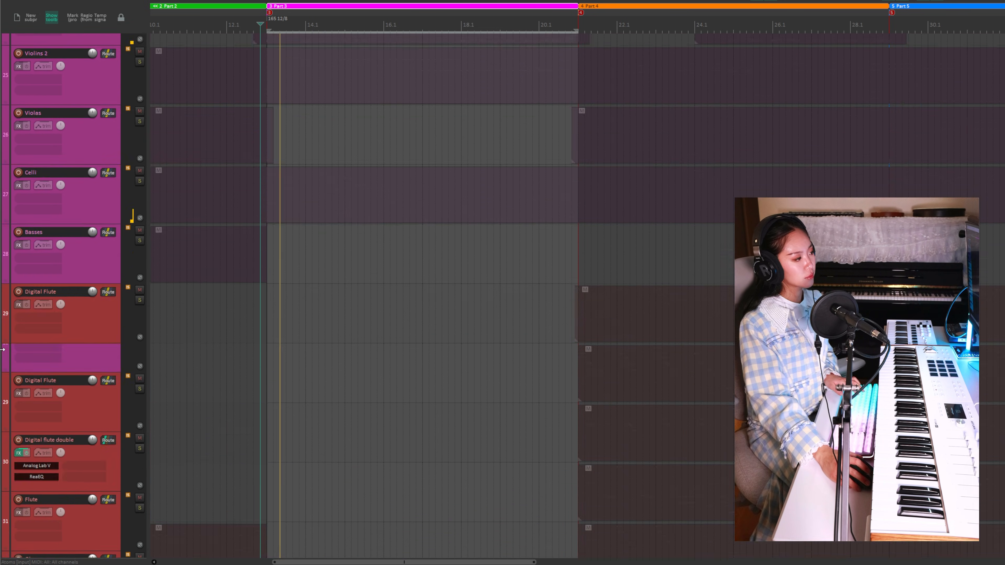
pyautogui.scroll(-20, 2, 350)
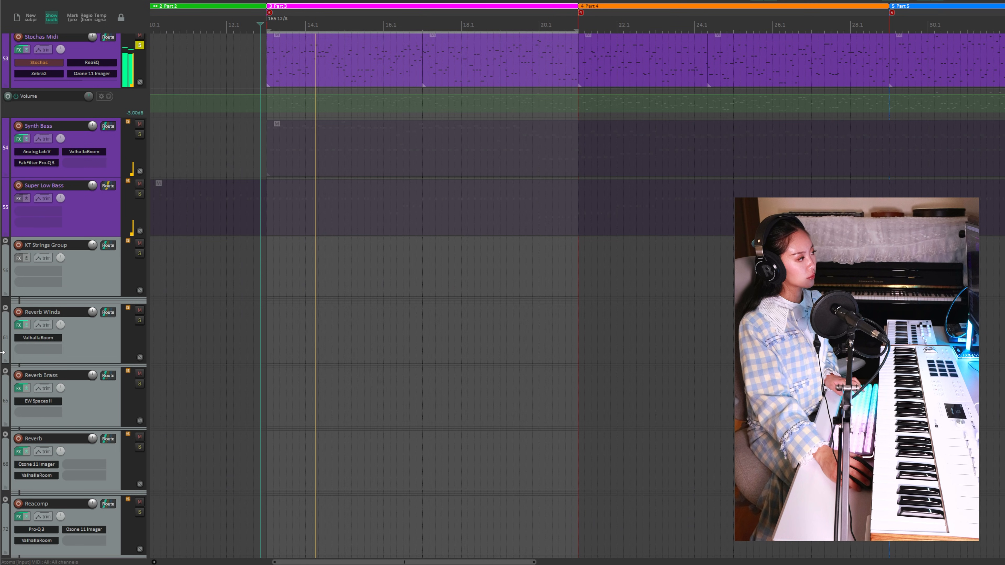
pyautogui.scroll(20, 3, 352)
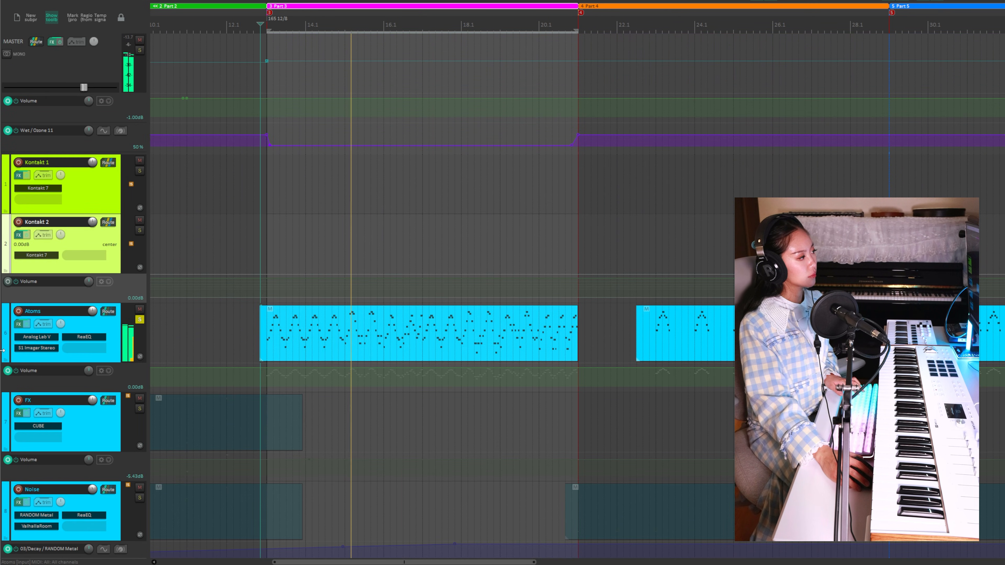
pyautogui.scroll(-4, 2, 353)
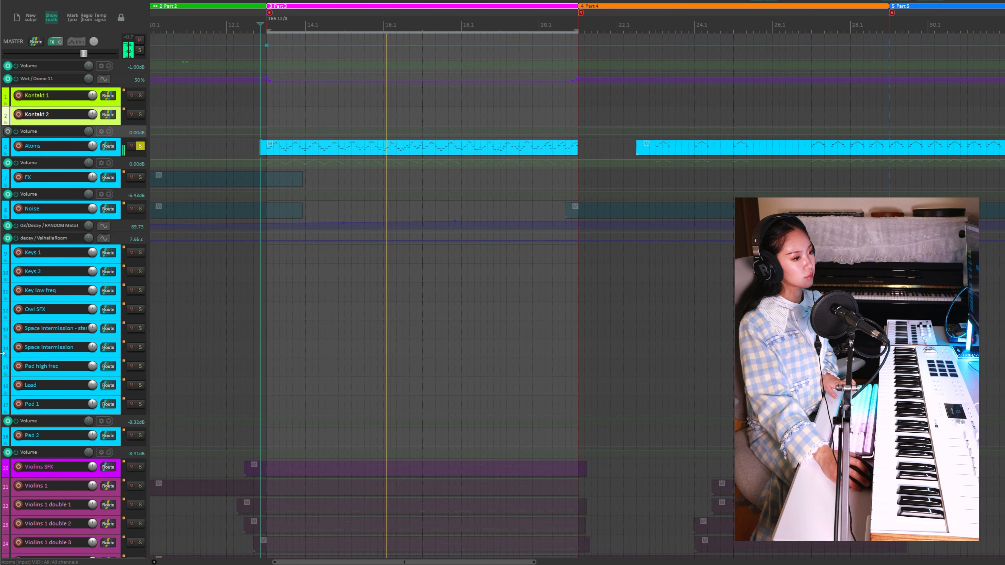
pyautogui.scroll(-4, 2, 353)
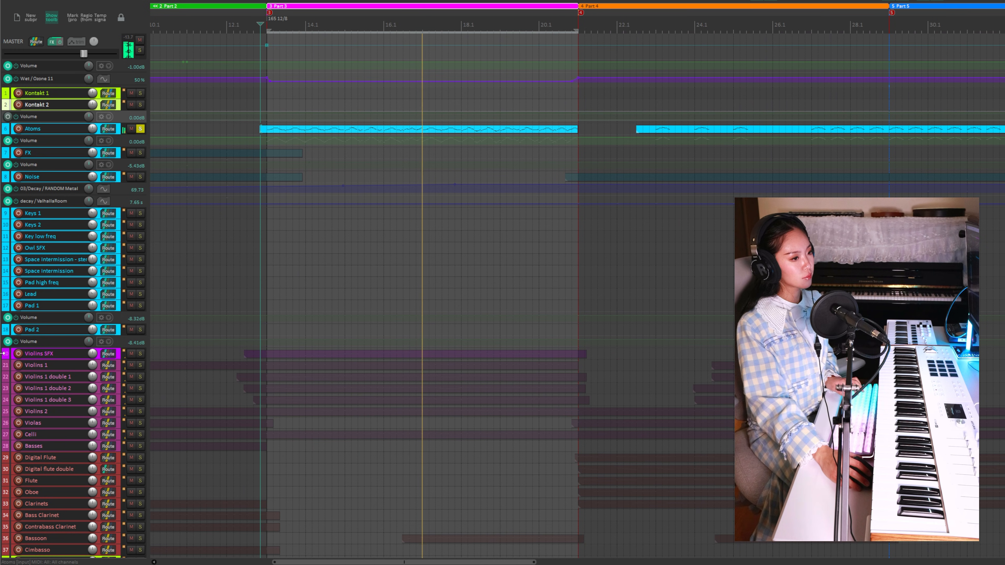
pyautogui.press('space')
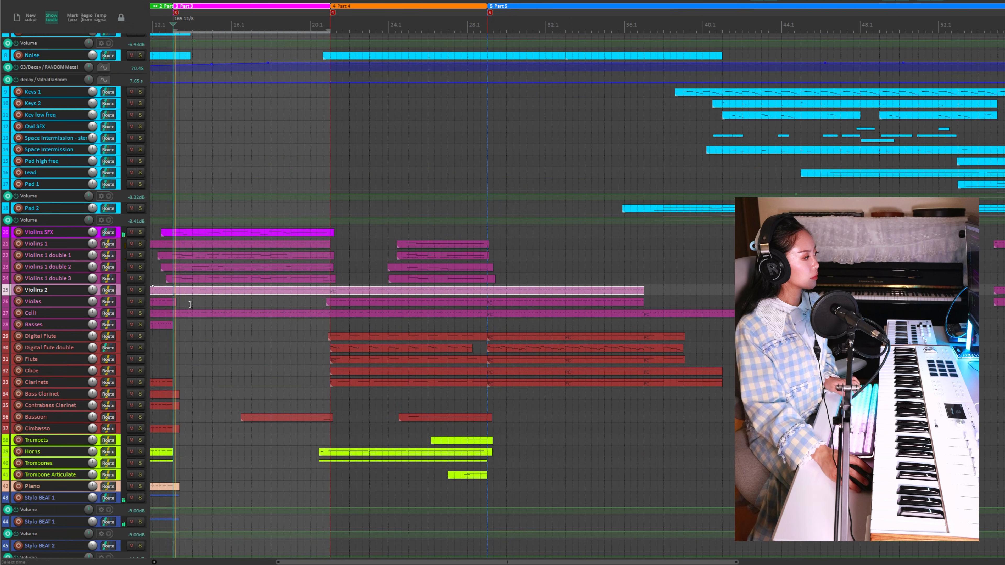
# Open the Violins 2 item in the MIDI editor to examine its Part 3 notes, and close the editor.
pyautogui.scroll(4, 160, 290)
pyautogui.doubleClick(226, 275)
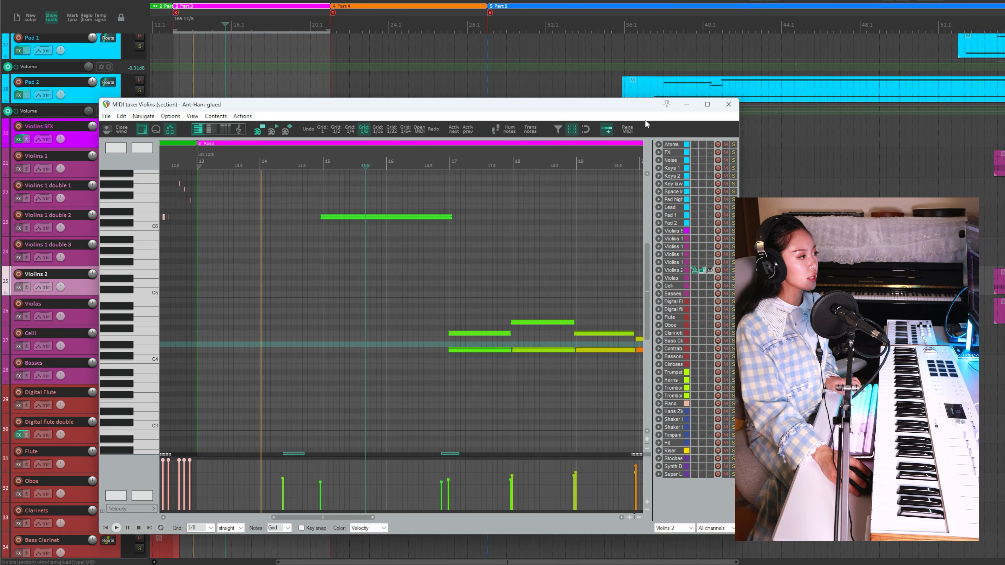
pyautogui.moveTo(623, 106); pyautogui.dragTo(535, 107)
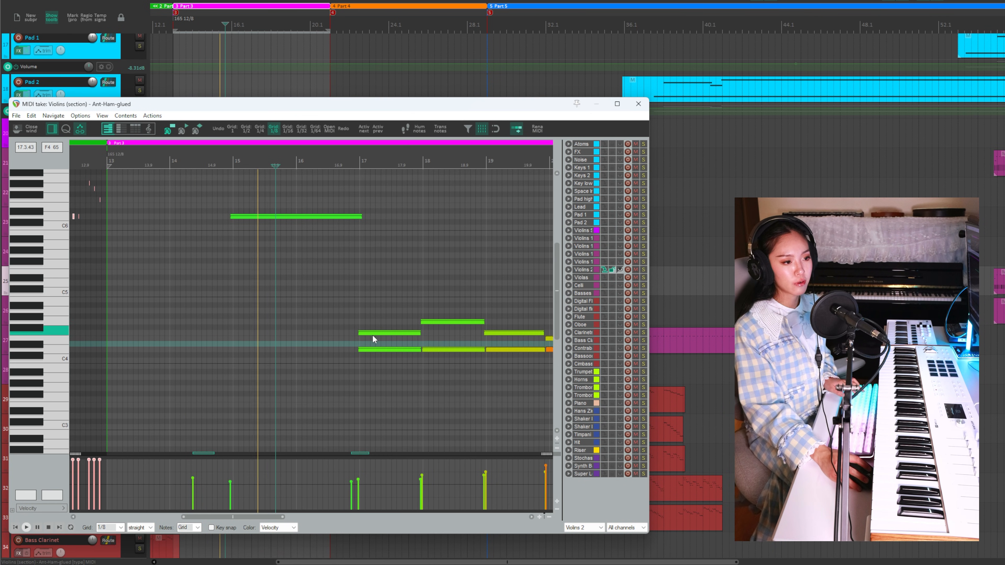
pyautogui.hscroll(2, 375, 340)
pyautogui.click(638, 103)
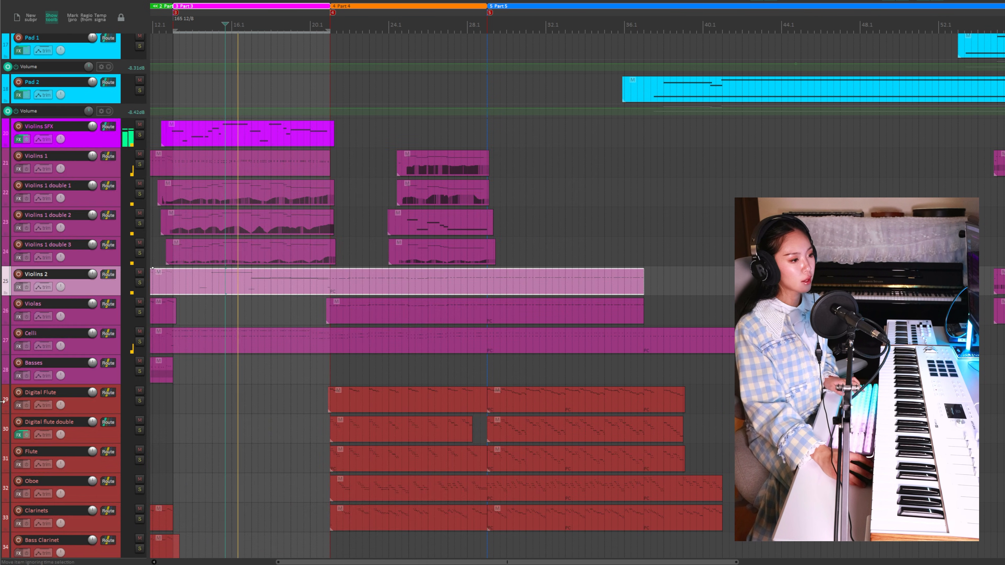
# Locate the Bassoon track among the woodwinds and open its Part 3 MIDI item.
pyautogui.scroll(-8, 3, 412)
pyautogui.scroll(-9, 3, 412)
pyautogui.scroll(7, 3, 412)
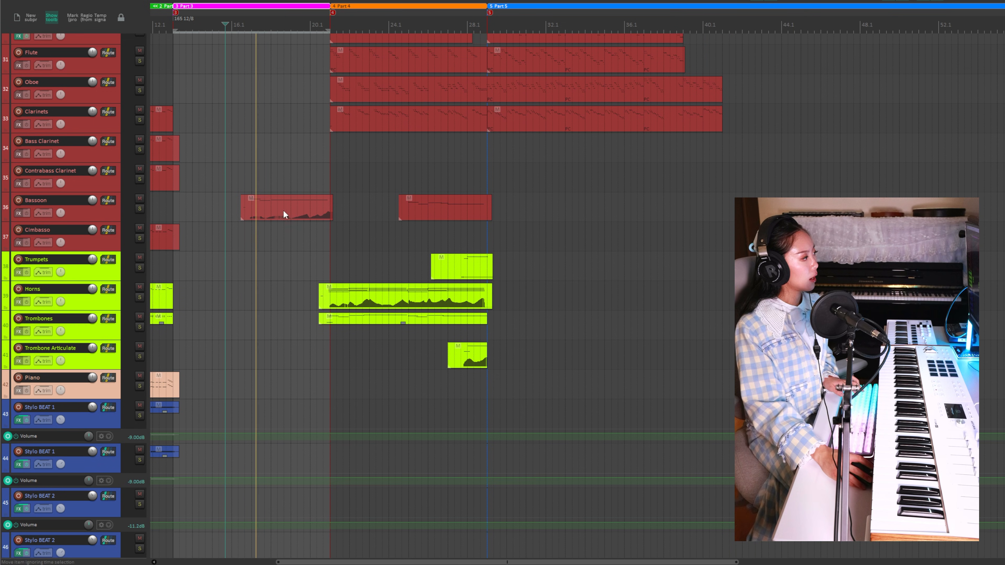
pyautogui.click(271, 211)
pyautogui.doubleClick(272, 211)
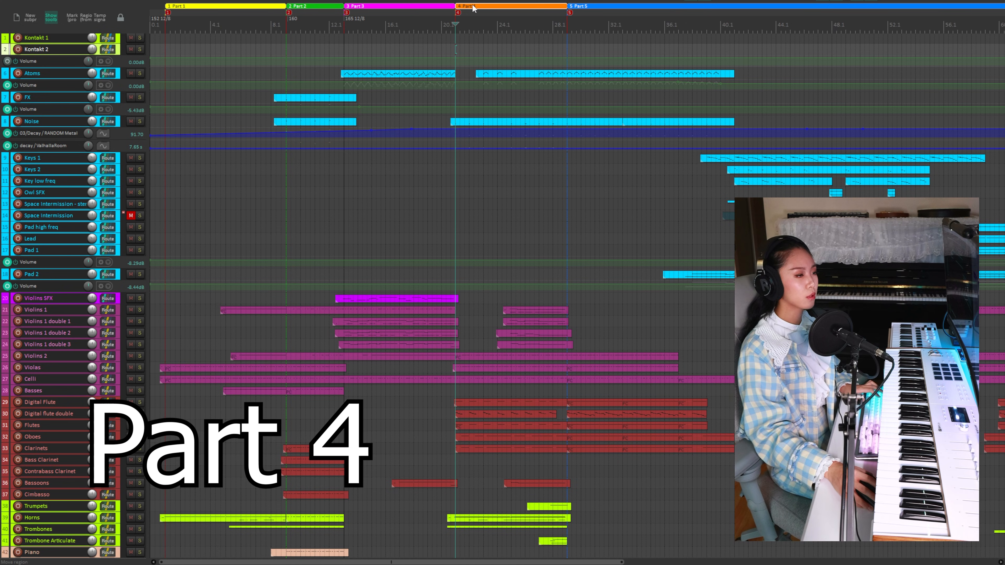
# Select the Part 4 region, then switch to the MuseScore score and examine the Digital Flute's opening run.
pyautogui.click(474, 7)
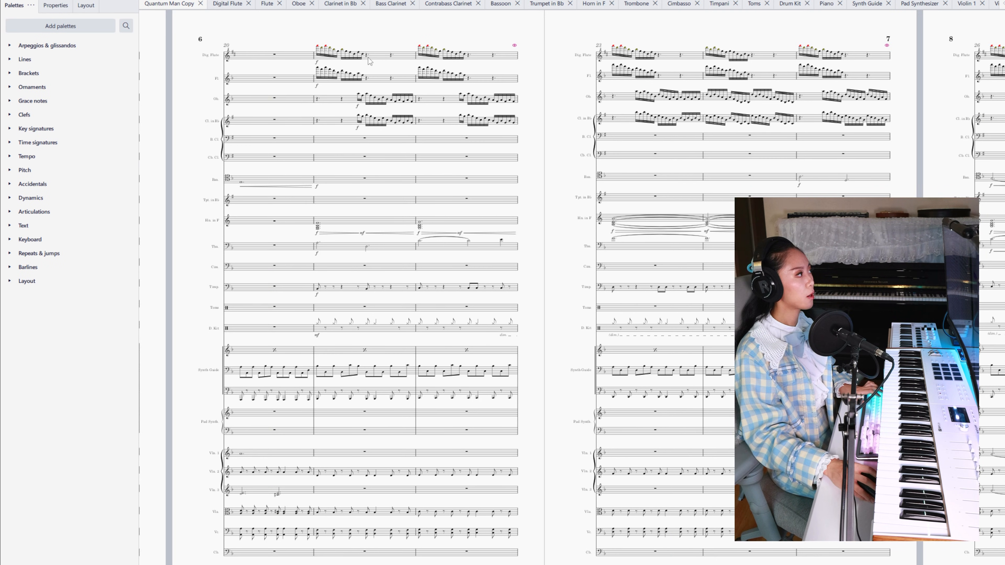
pyautogui.click(372, 58)
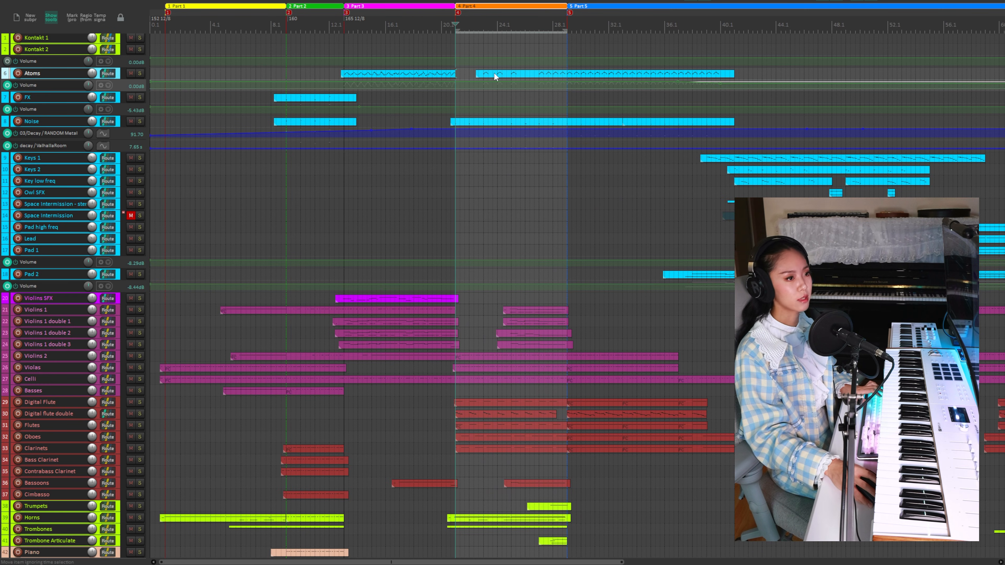
# Back in REAPER, view the Part 4 Atoms notes in the MIDI editor, solo and play the track, and close the editor.
pyautogui.doubleClick(495, 74)
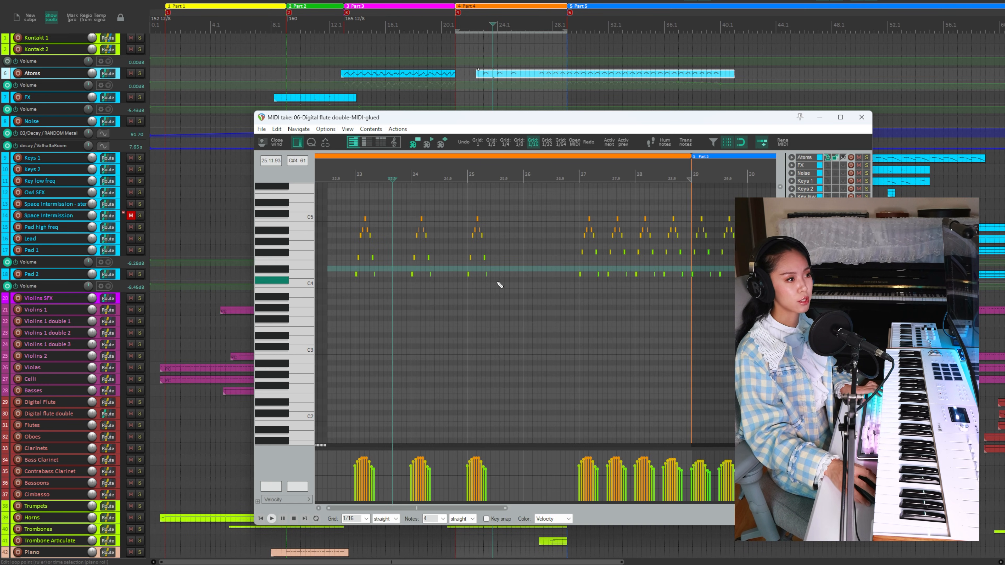
pyautogui.scroll(2, 421, 267)
pyautogui.click(457, 269)
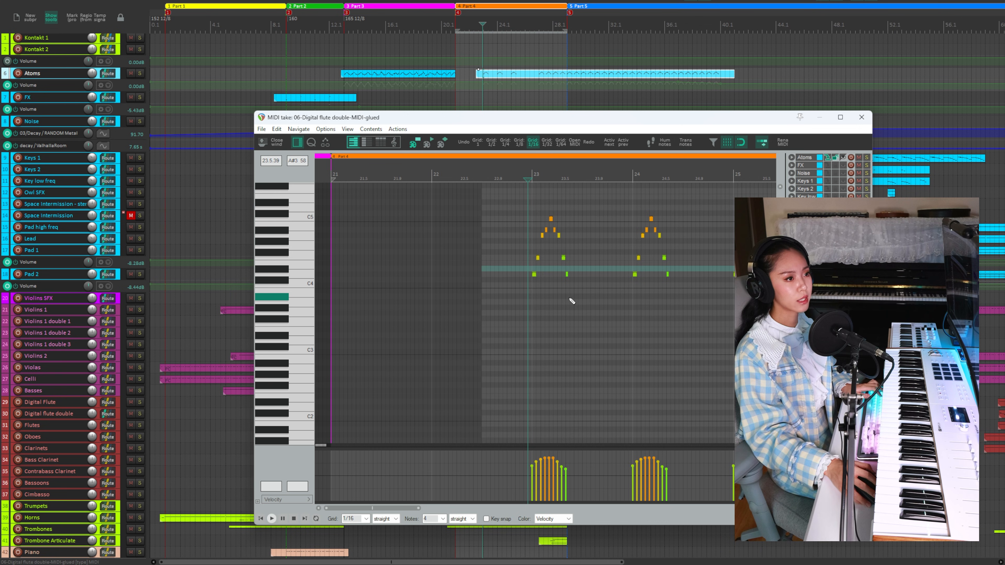
pyautogui.hscroll(2, 570, 299)
pyautogui.moveTo(600, 119); pyautogui.dragTo(598, 143)
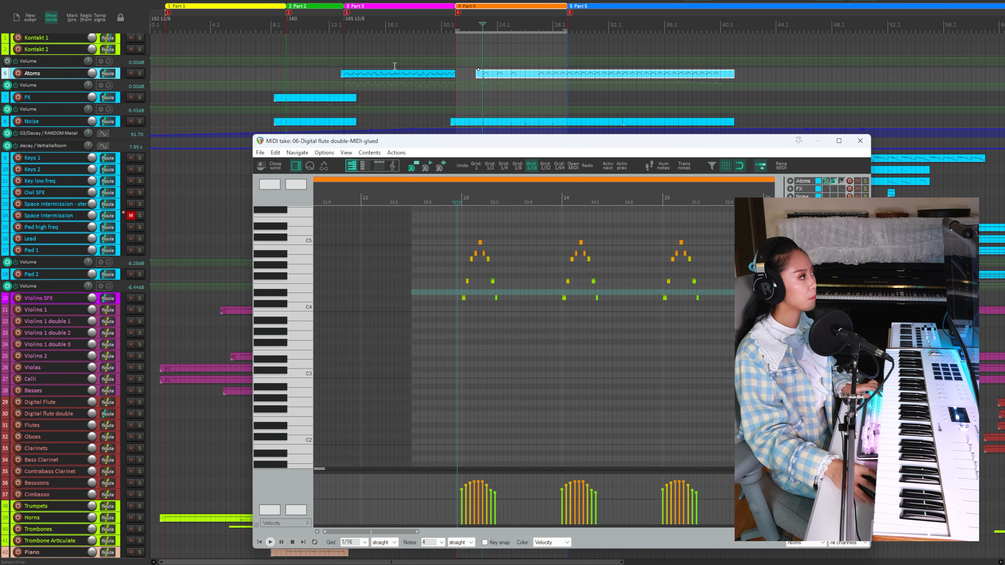
pyautogui.click(139, 74)
pyautogui.press('space')
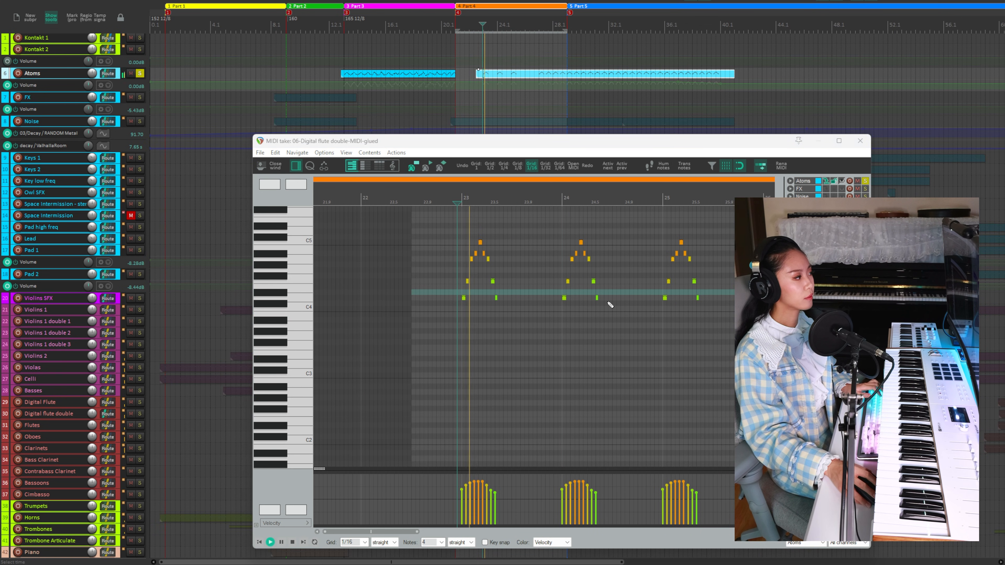
pyautogui.click(860, 140)
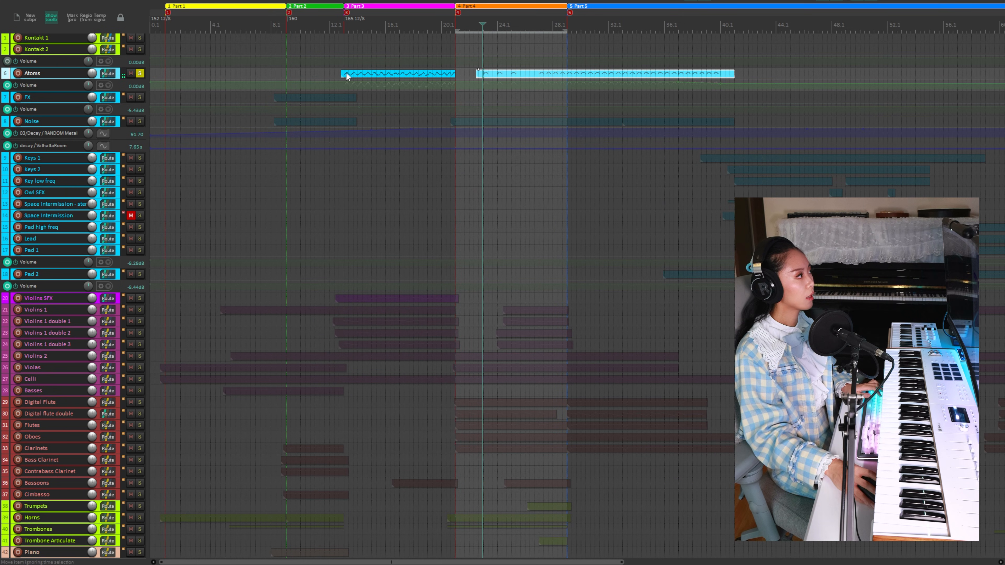
# Select the soloed Atoms track's Part 3 item and play it from its start for comparison with Part 4.
pyautogui.click(342, 73)
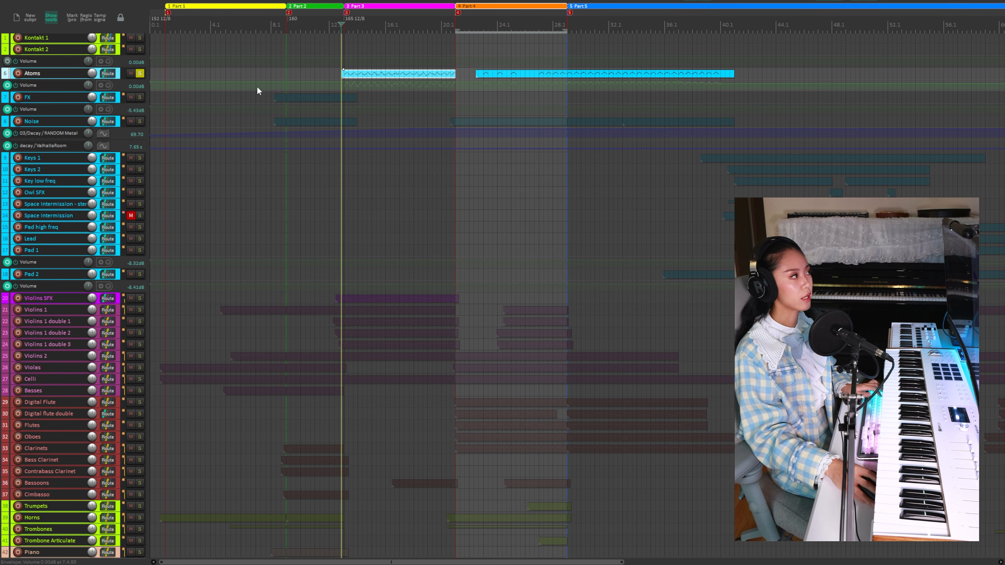
pyautogui.scroll(3, 22, 194)
pyautogui.scroll(5, 22, 194)
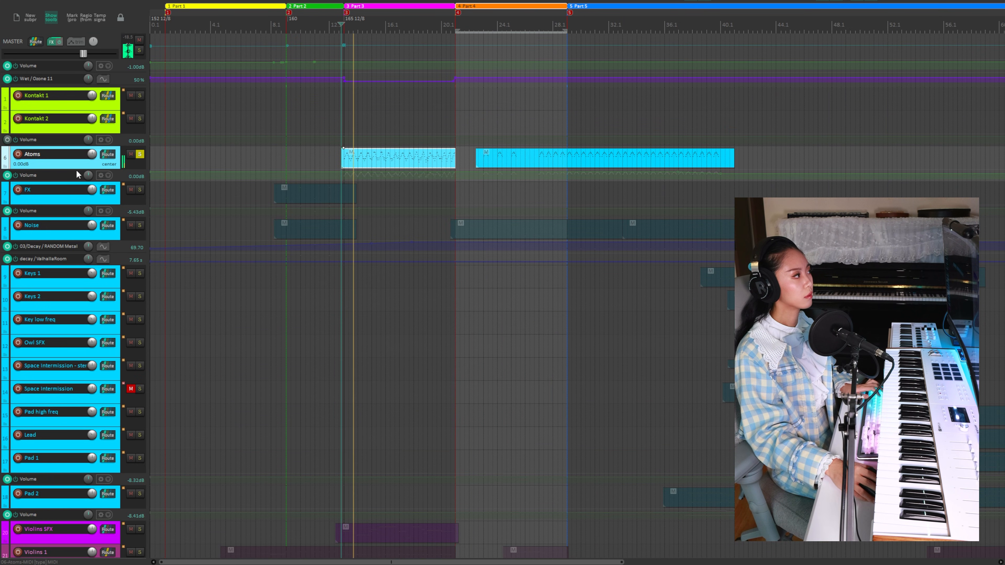
pyautogui.press('space')
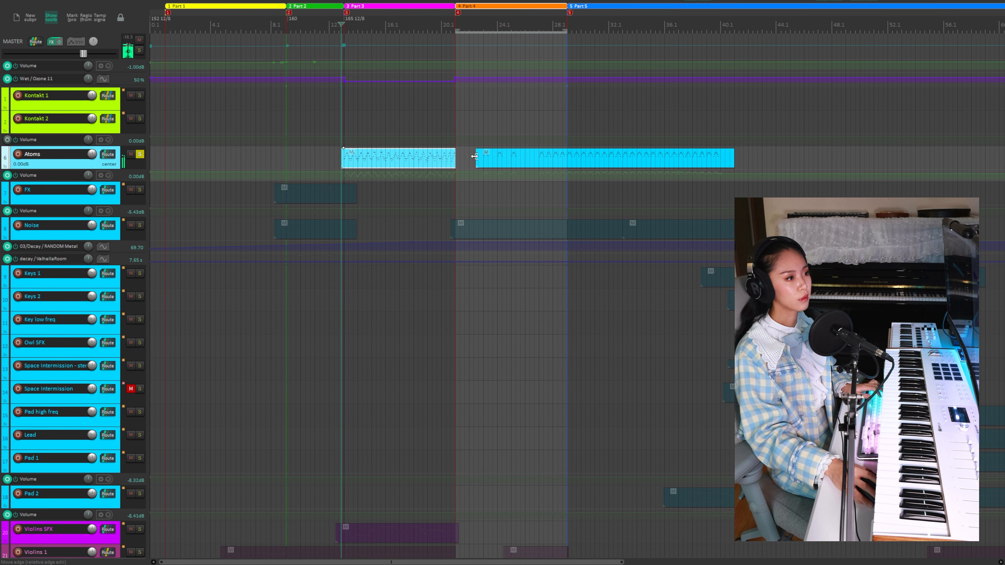
# Select the Atoms track's Part 4 item and compare its note pattern with the Part 3 item.
pyautogui.click(474, 156)
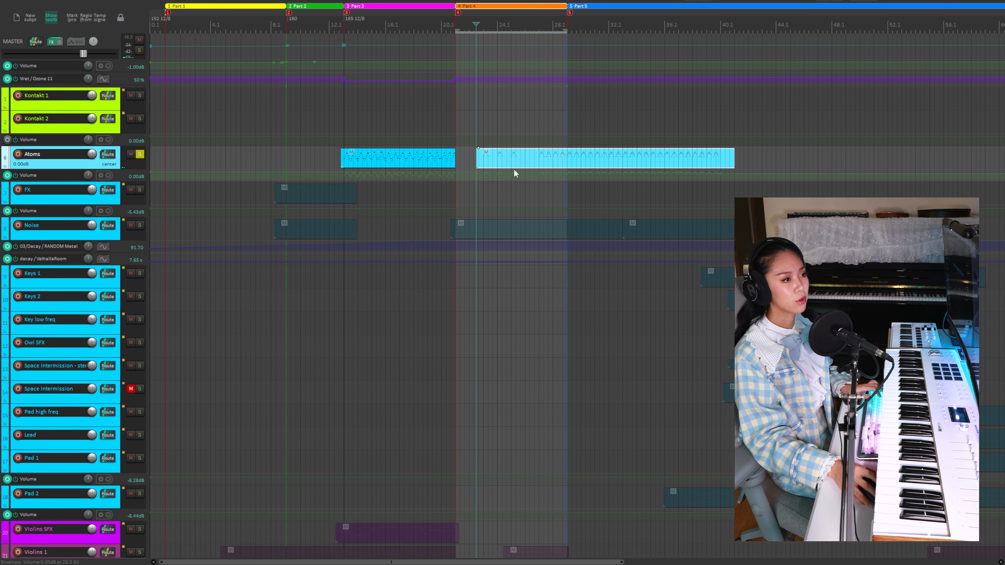
pyautogui.scroll(3, 584, 162)
pyautogui.scroll(4, 584, 162)
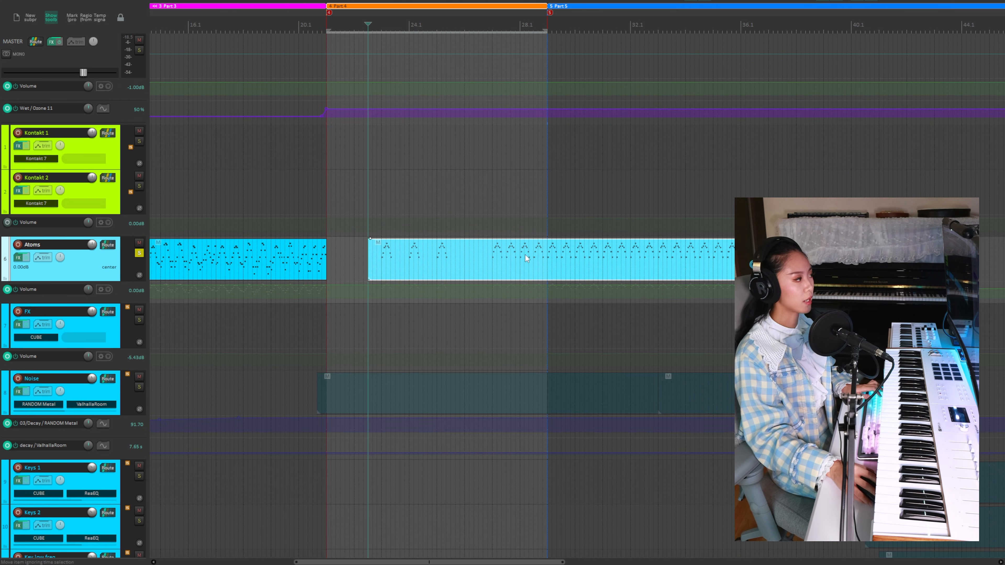
pyautogui.scroll(-1, 1, 335)
pyautogui.scroll(-5, 2, 335)
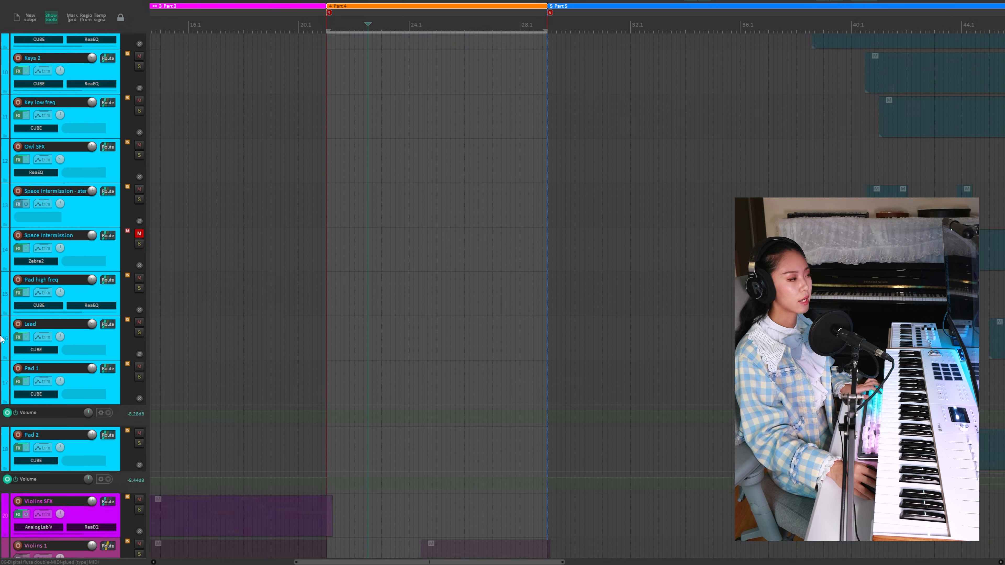
pyautogui.scroll(6, 2, 340)
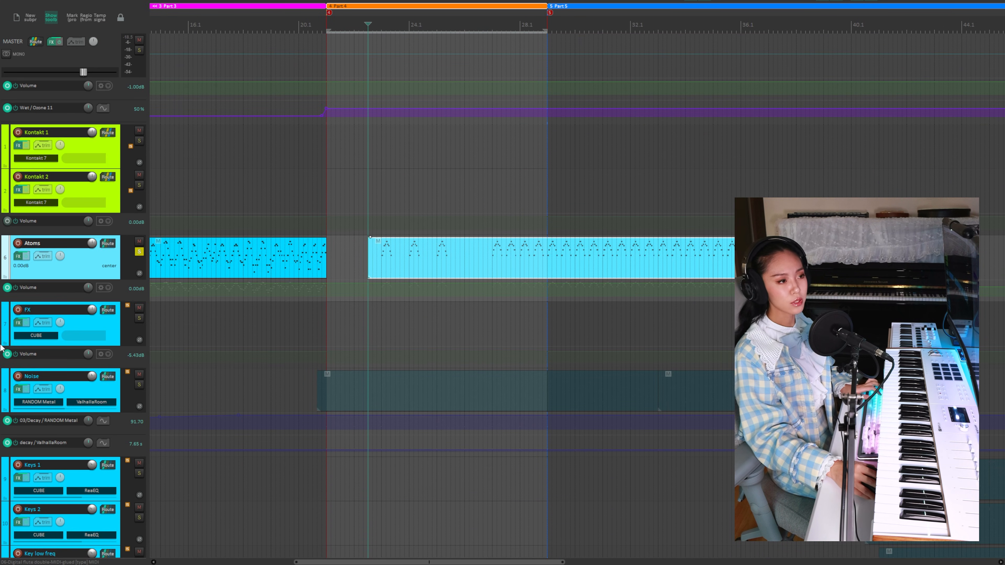
pyautogui.hscroll(-3, 545, 254)
pyautogui.scroll(3, 545, 253)
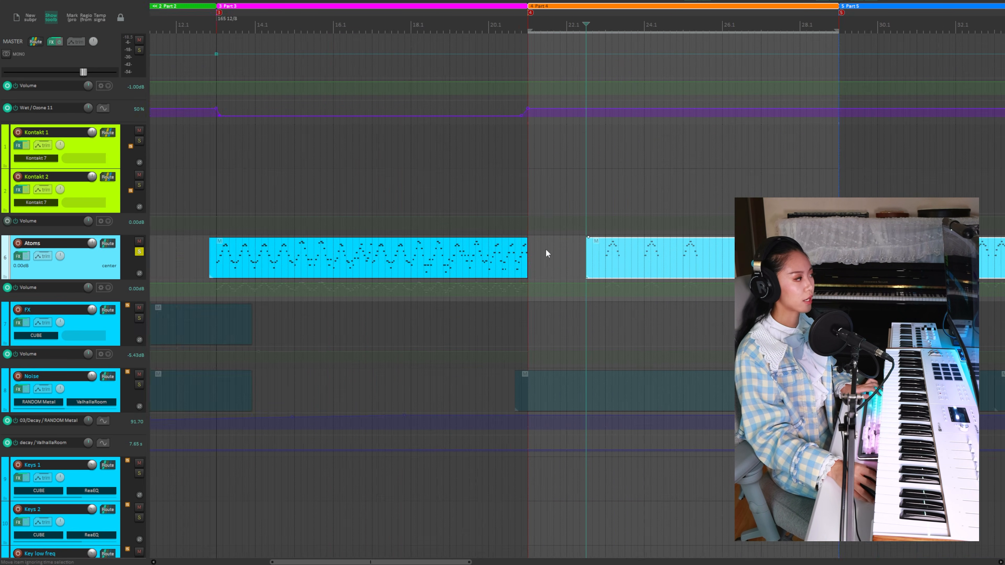
pyautogui.hscroll(3, 539, 259)
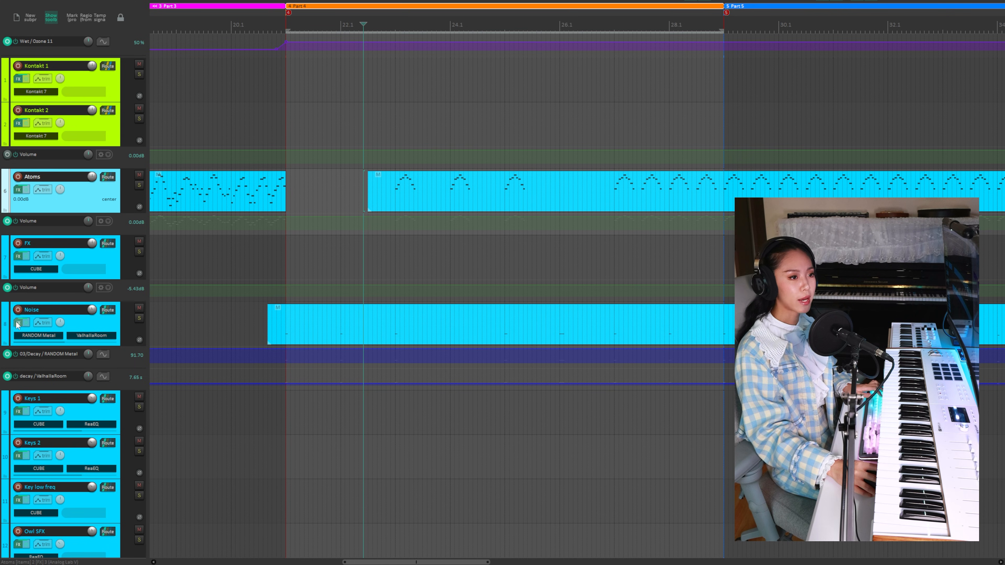
# Open the Noise track's effects chain, play the track soloed from the start of Part 4, and unsolo it.
pyautogui.click(18, 323)
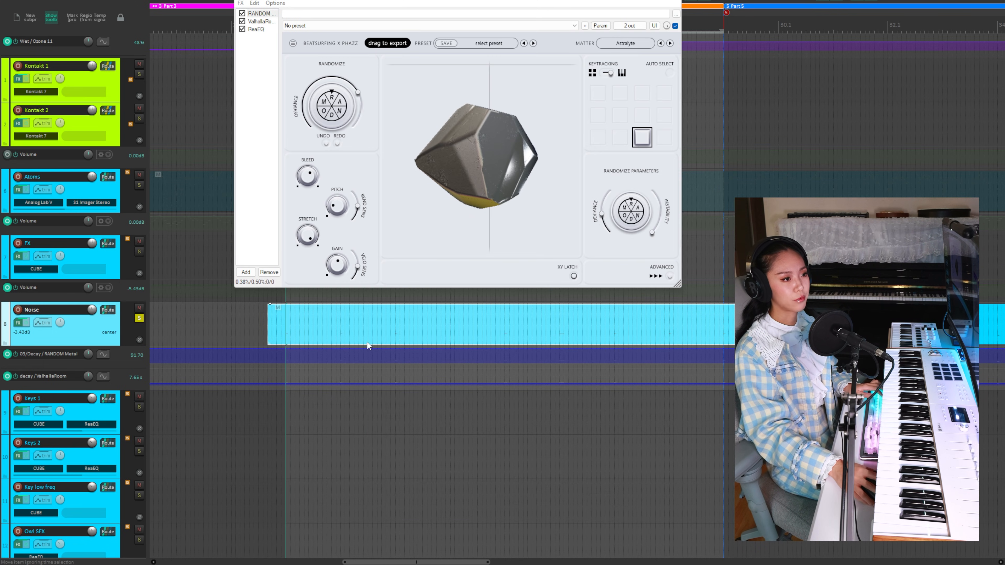
pyautogui.press('space')
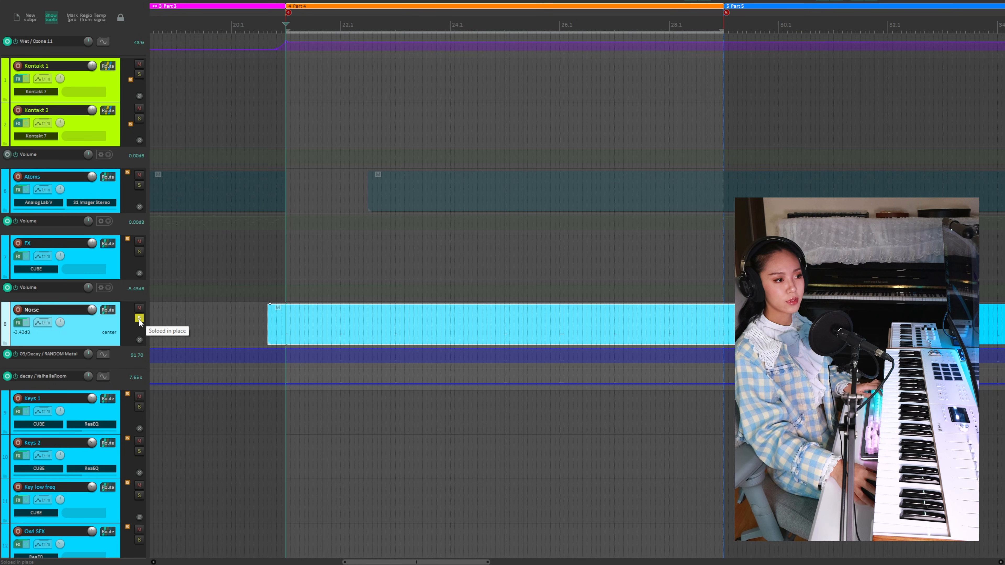
pyautogui.click(139, 319)
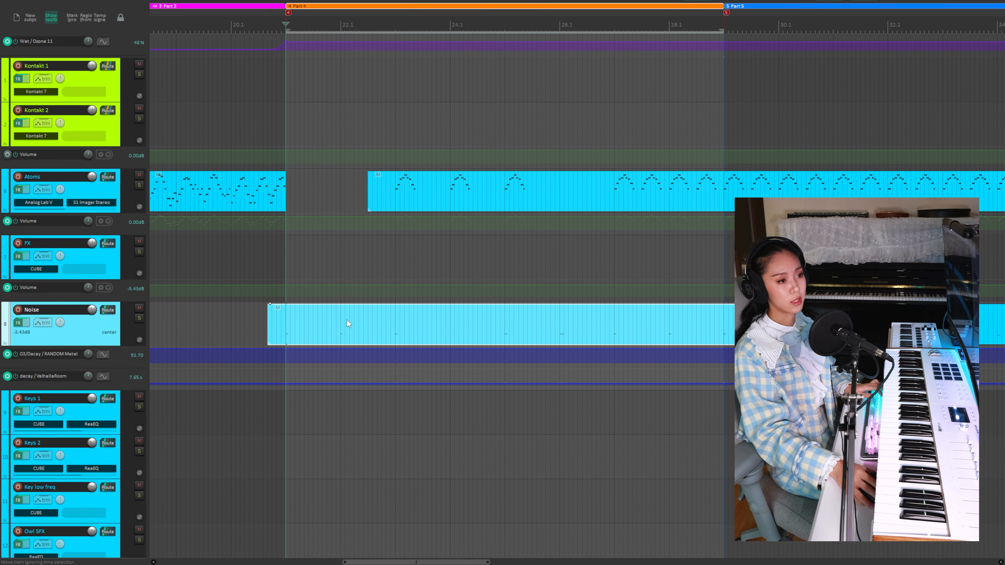
# Review the orchestral tracks in Part 4, then switch to MuseScore and select the trombone's first two Part 4 bars.
pyautogui.scroll(-4, 1, 348)
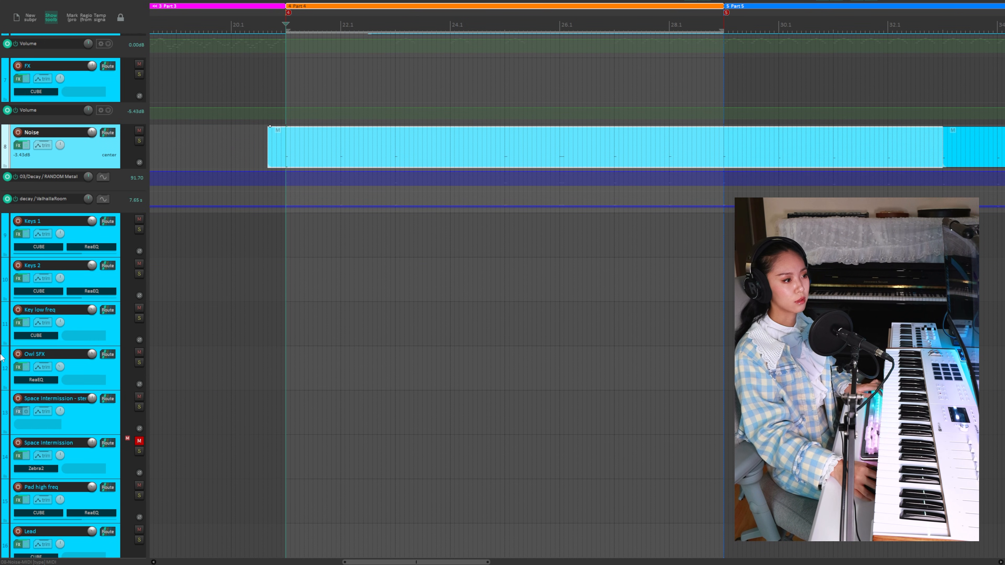
pyautogui.scroll(-4, 2, 360)
pyautogui.scroll(-5, 1, 360)
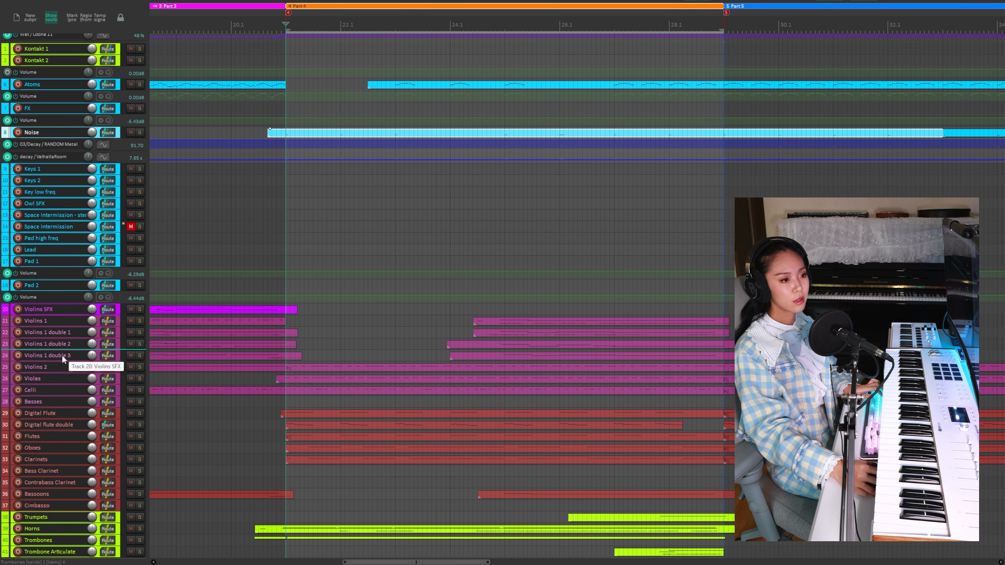
pyautogui.scroll(3, 61, 361)
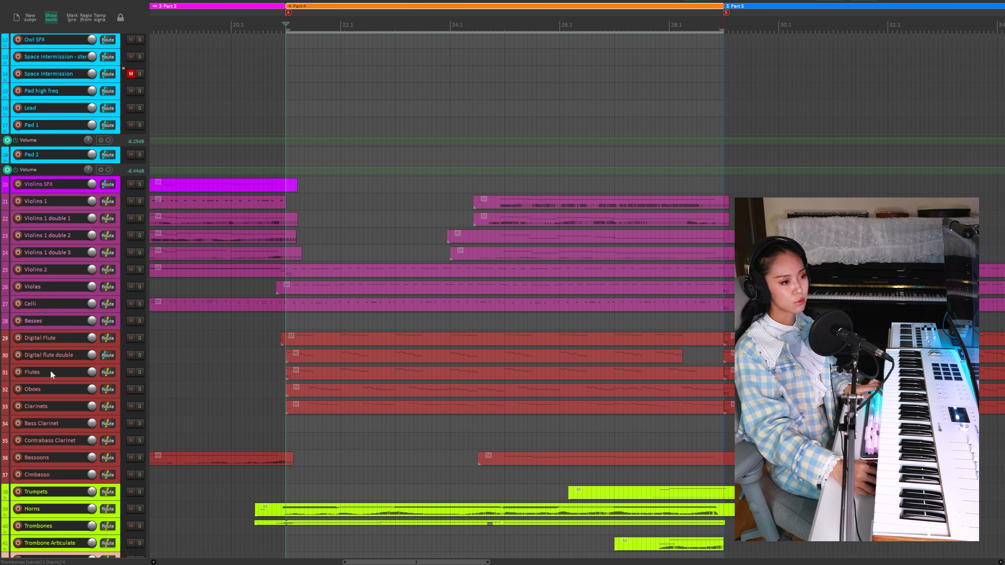
pyautogui.scroll(2, 50, 371)
pyautogui.scroll(-1, 50, 370)
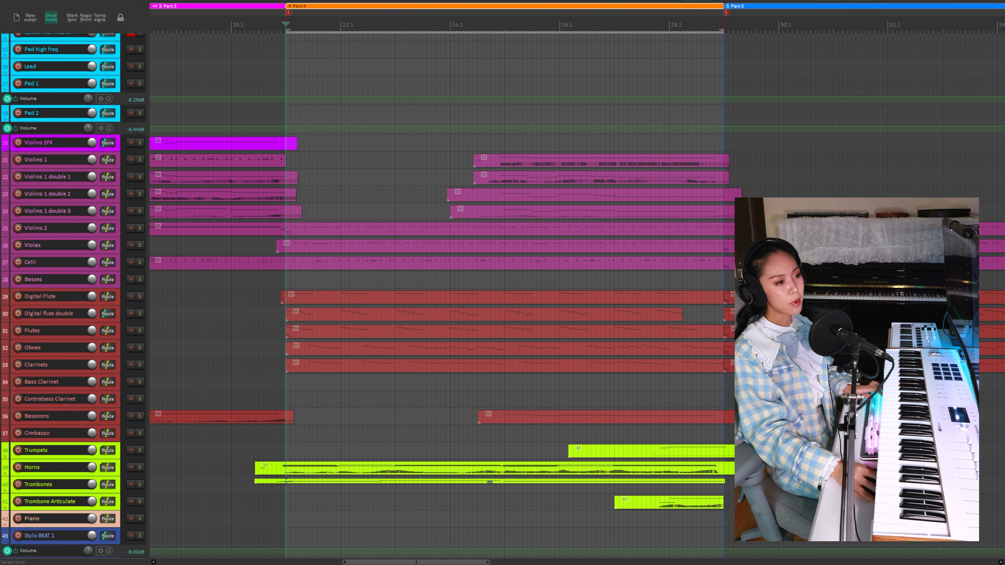
pyautogui.hotkey('alt', 'Tab')
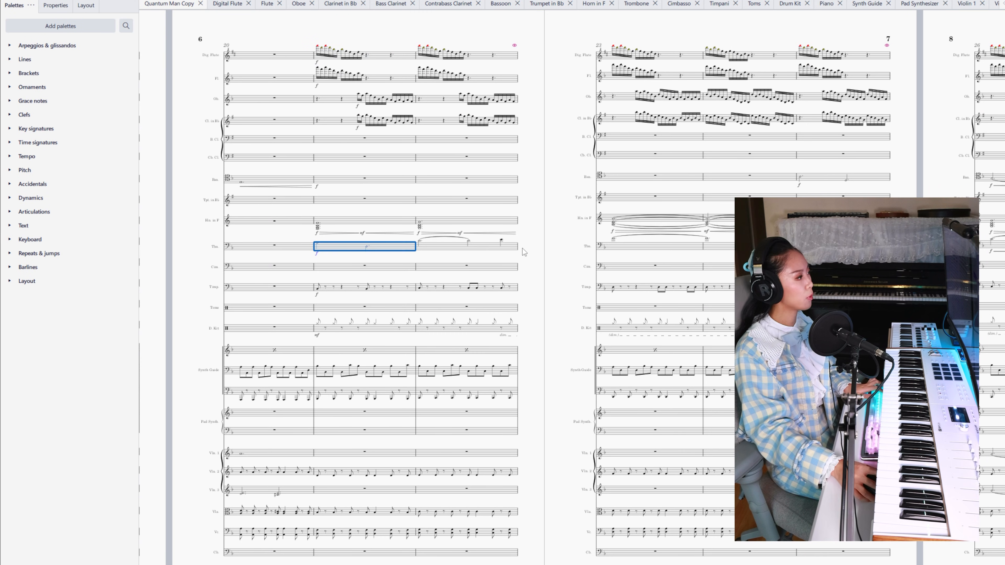
pyautogui.keyDown('shift'); pyautogui.click(513, 247); pyautogui.keyUp('shift')
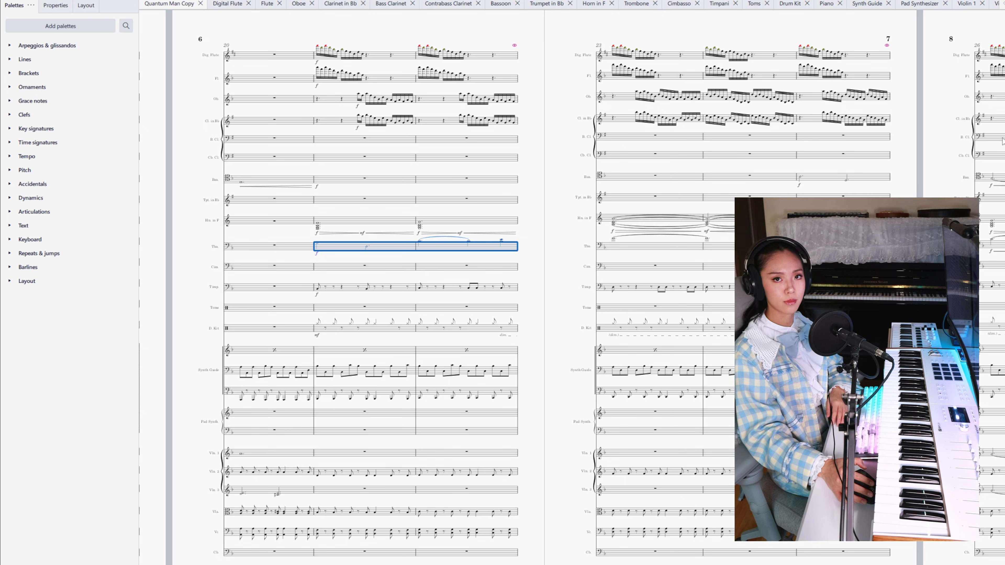
# Switch to REAPER, play the soloed Trombones track into Part 4, and examine its notes in the MIDI editor.
pyautogui.hotkey('alt', 'Tab')
pyautogui.press('space')
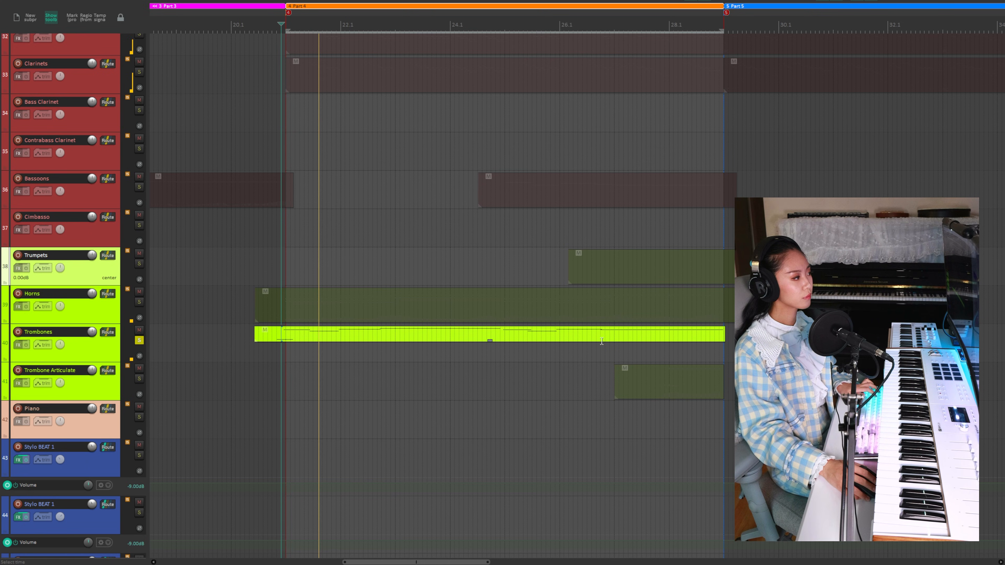
pyautogui.scroll(2, 600, 343)
pyautogui.doubleClick(478, 362)
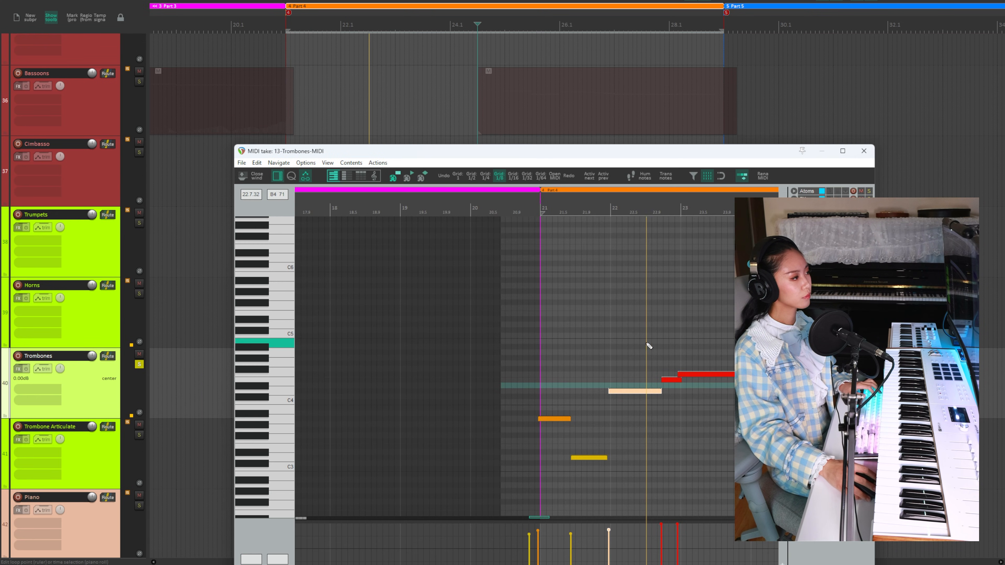
pyautogui.hscroll(3, 605, 353)
pyautogui.scroll(-3, 427, 395)
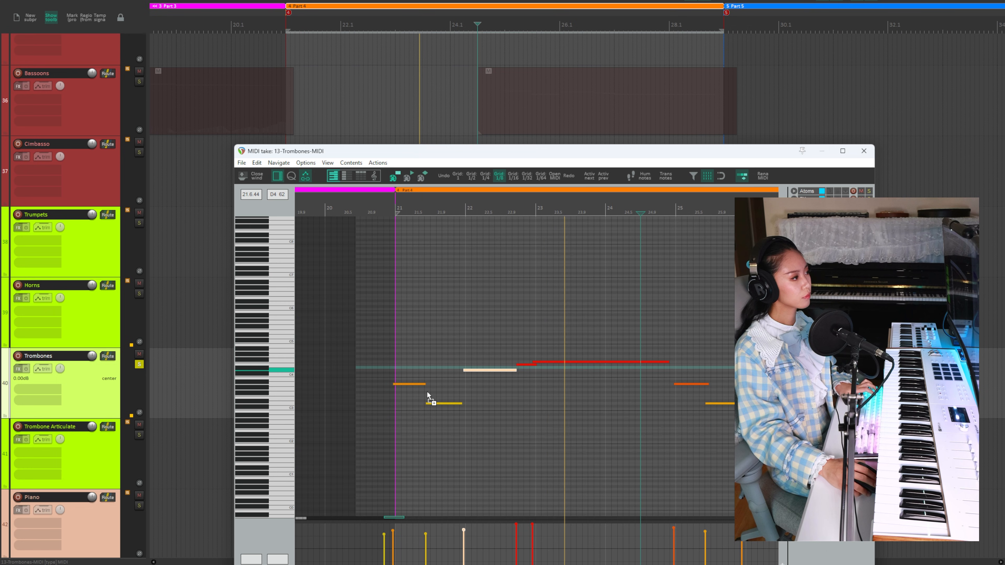
pyautogui.hscroll(3, 628, 329)
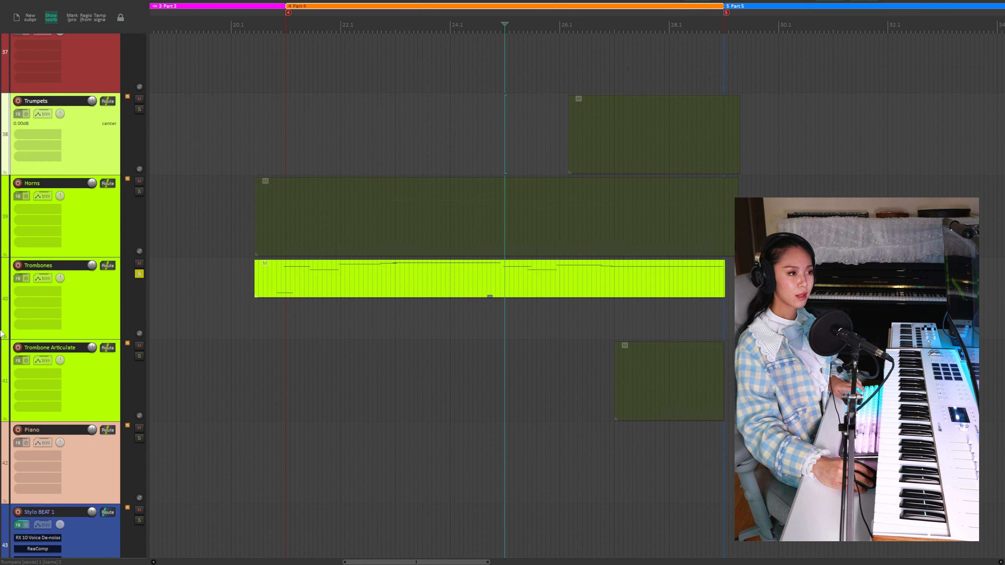
# Solo Violins 1 and its three double tracks alongside the Trombones, and play them through Part 4.
pyautogui.scroll(-3, 0, 326)
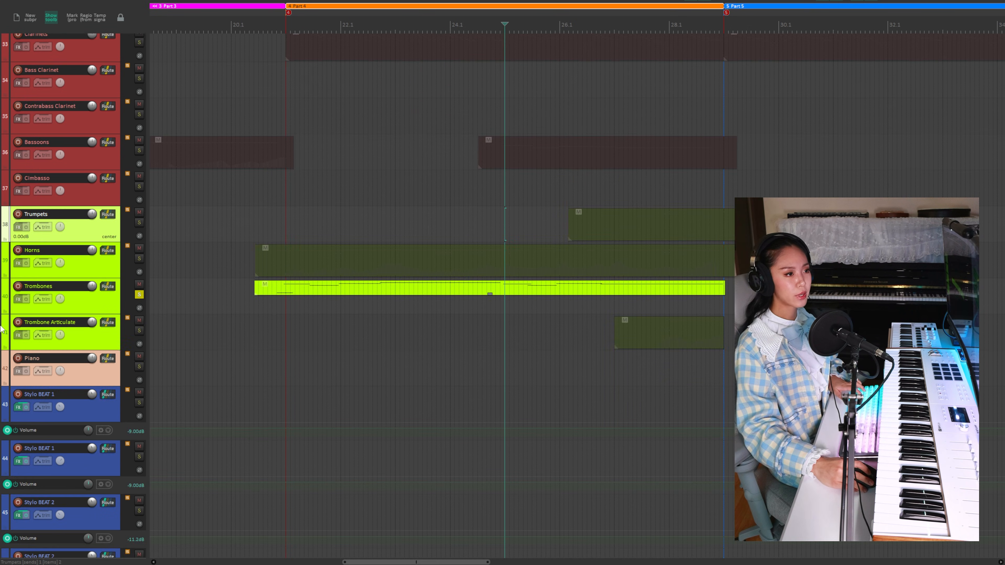
pyautogui.scroll(10, 2, 330)
pyautogui.scroll(-2, 2, 333)
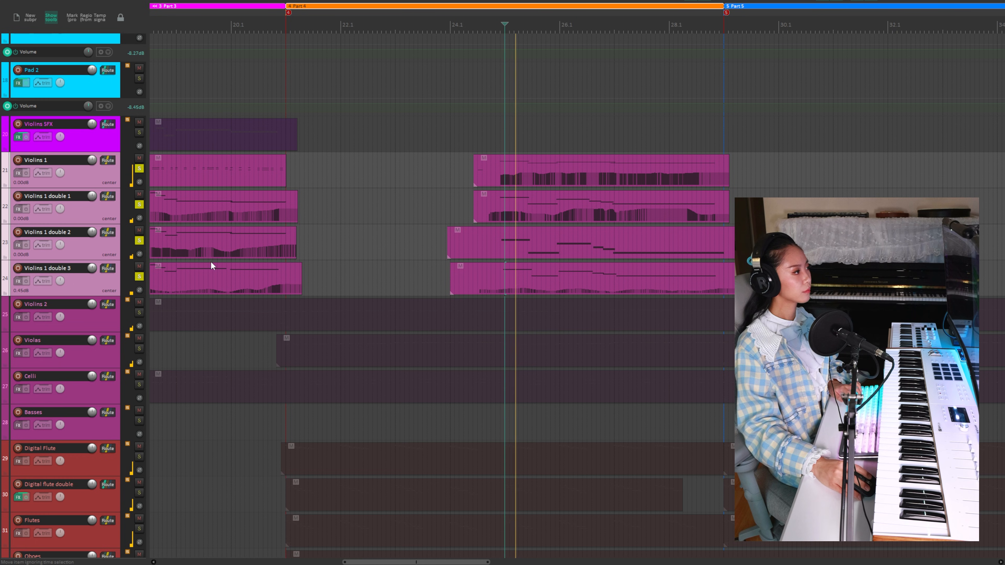
pyautogui.scroll(-5, 1, 383)
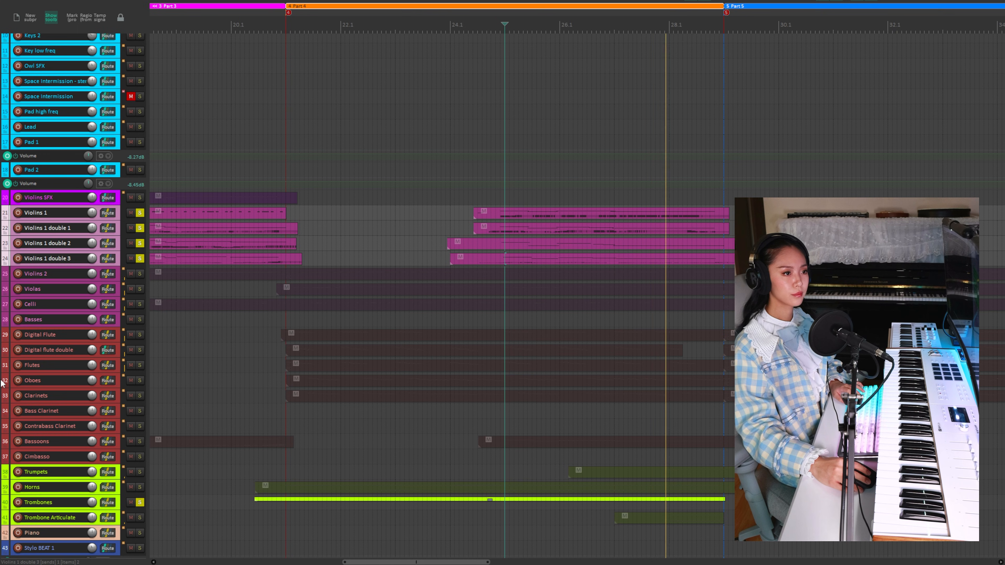
pyautogui.press('space')
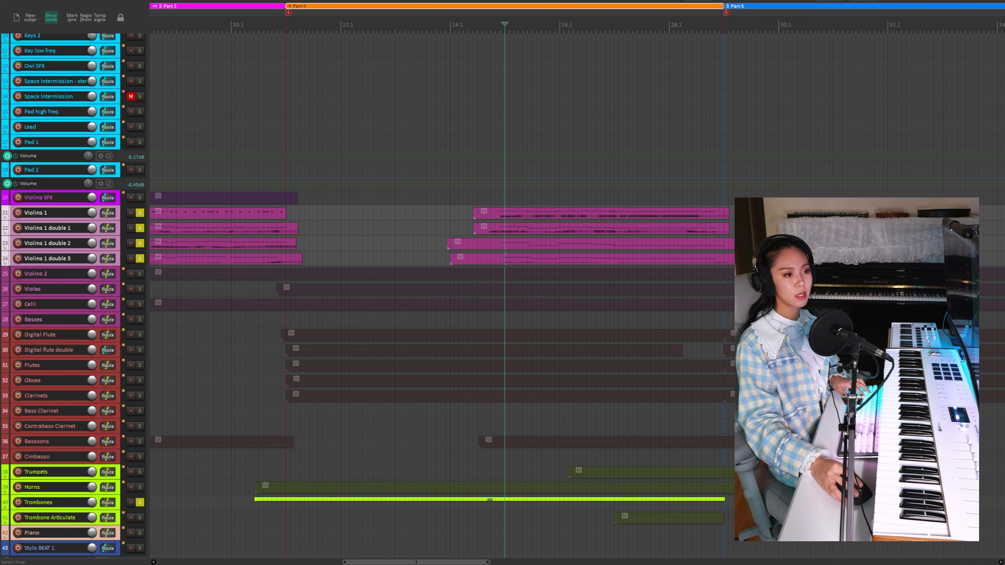
# Switch to MuseScore and select the first Part 4 bar from Violin 2 down to the cello to examine the string rhythm.
pyautogui.hotkey('alt', 'Tab')
pyautogui.scroll(-2, 388, 417)
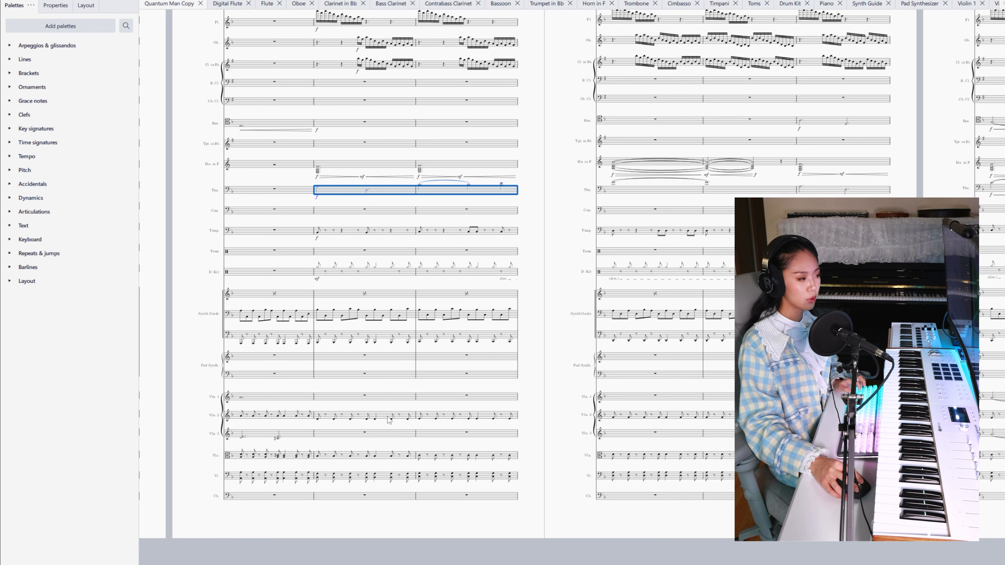
pyautogui.click(388, 416)
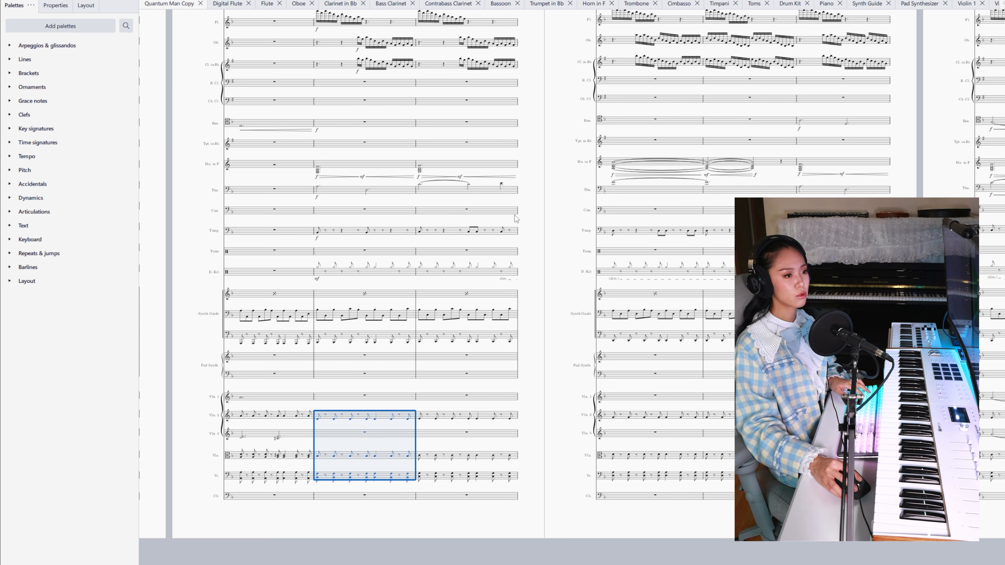
pyautogui.scroll(2, 572, 197)
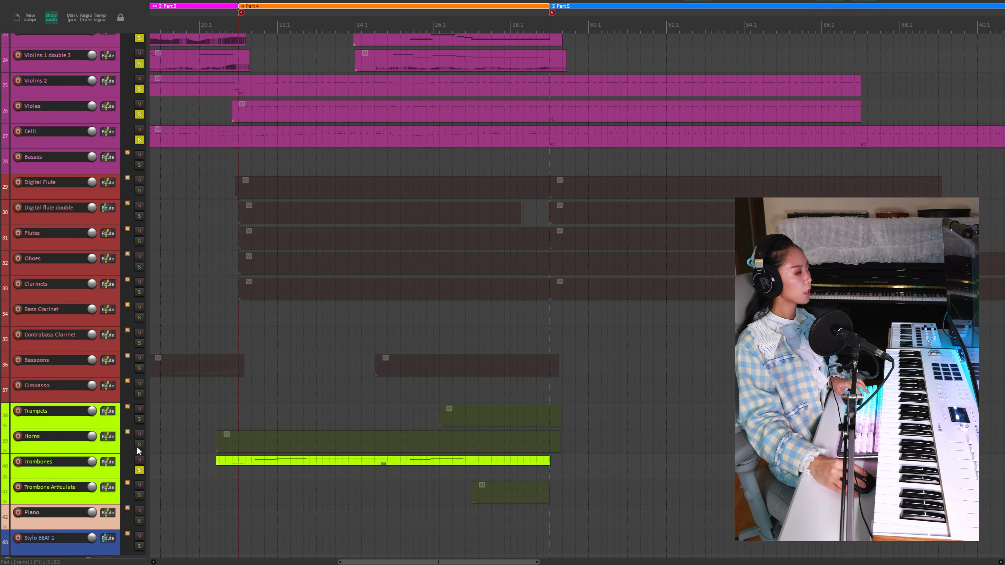
# Back in REAPER, solo and play the Horns track, view its Part 4 chords in the MIDI editor, and unsolo it.
pyautogui.click(139, 444)
pyautogui.click(218, 416)
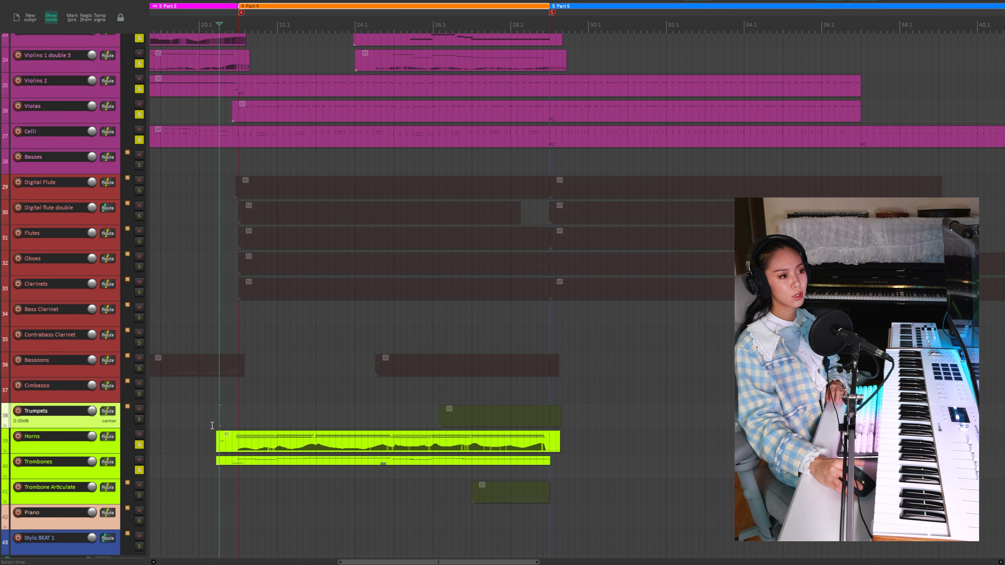
pyautogui.doubleClick(221, 437)
pyautogui.scroll(-4, 601, 146)
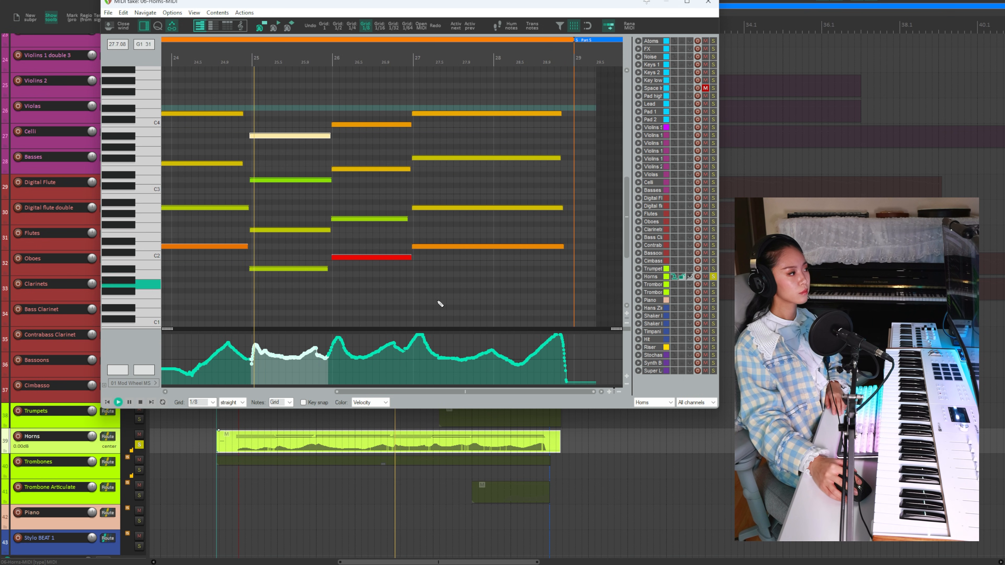
pyautogui.click(140, 445)
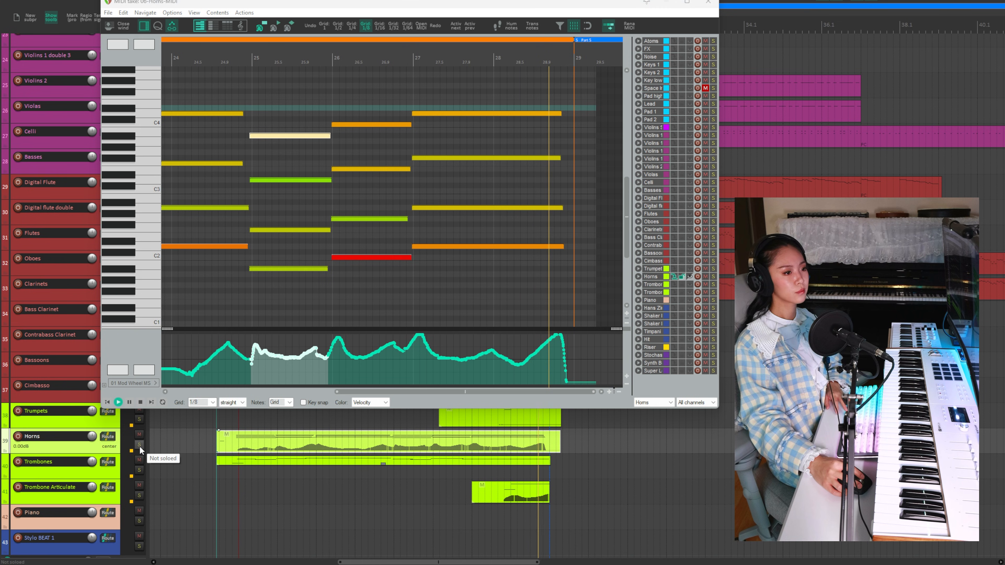
pyautogui.press('space')
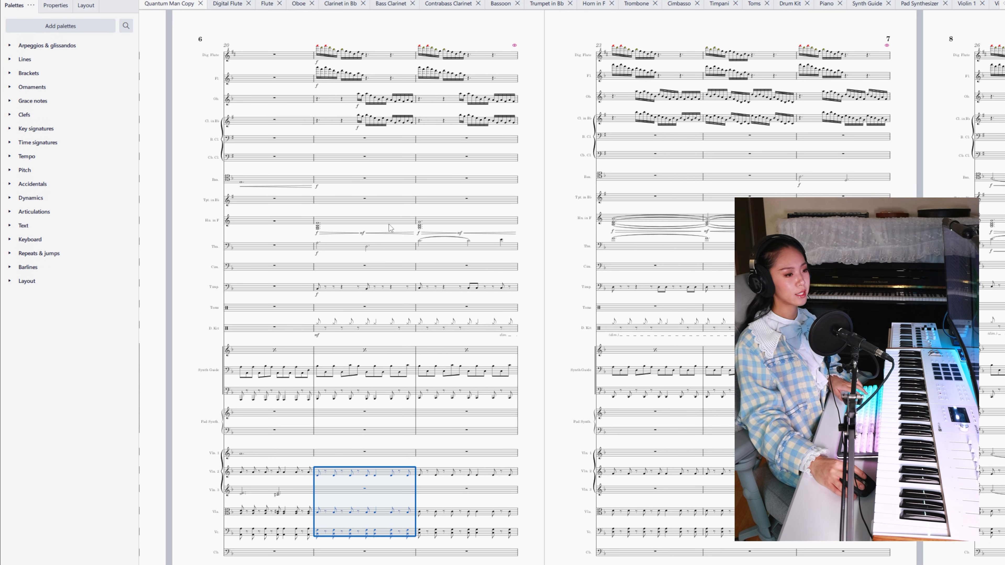
# Select the horn's first Part 4 bar in MuseScore, then return to REAPER and locate the brass at Part 4's end.
pyautogui.click(389, 224)
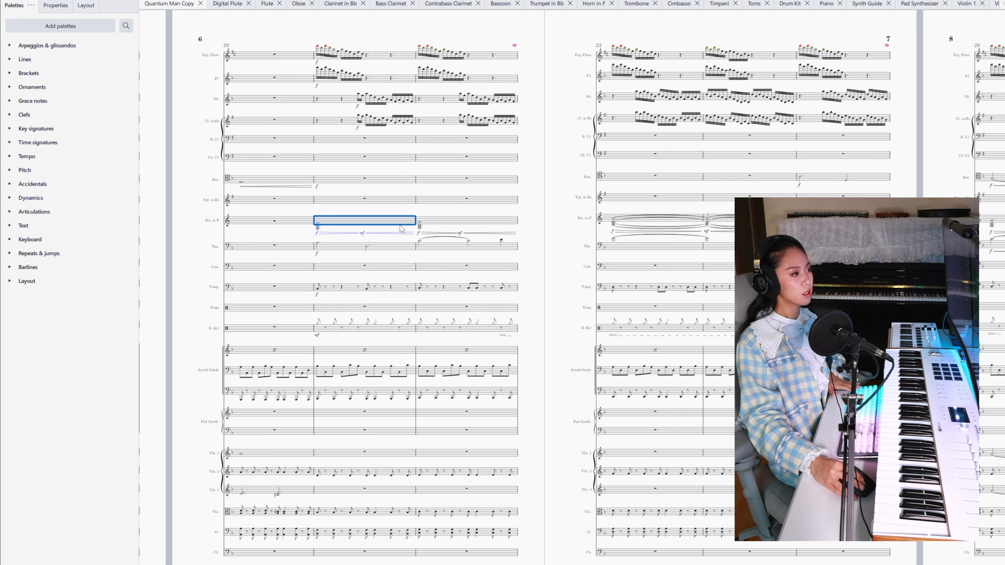
pyautogui.scroll(2, 400, 225)
pyautogui.hscroll(2, 401, 228)
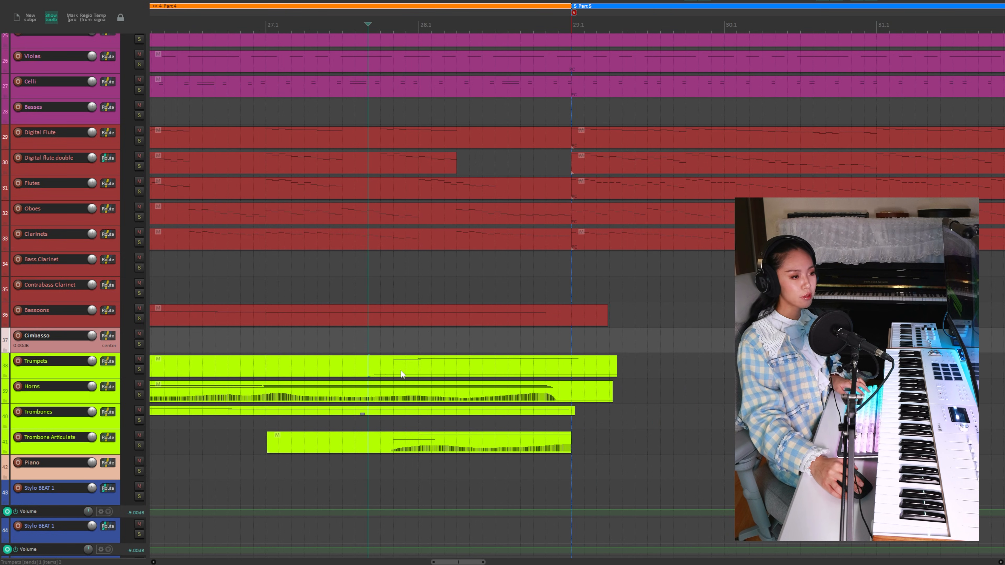
# Solo and play the Trumpets track with its notes and Kontakt instrument open, then close the MIDI editor.
pyautogui.click(139, 370)
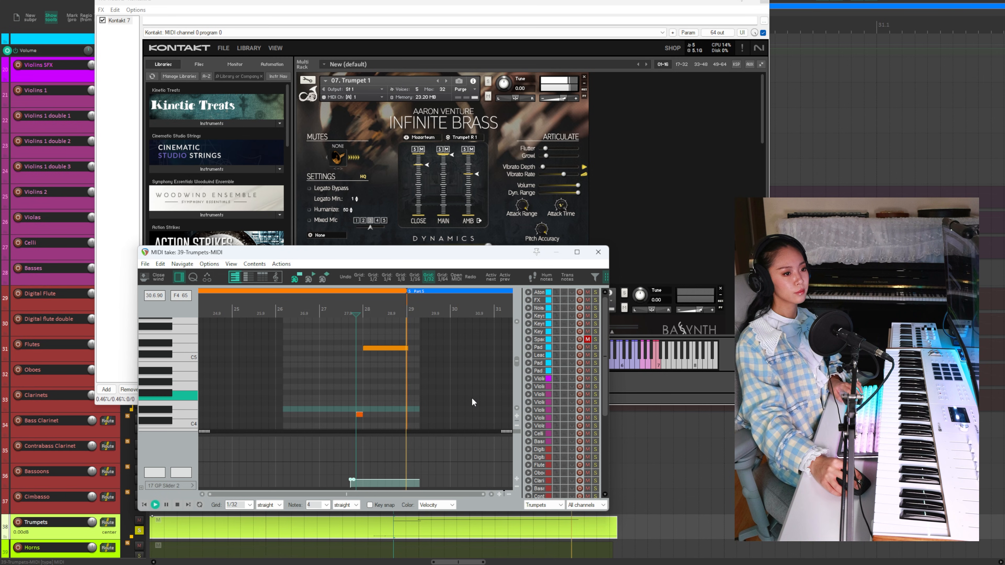
pyautogui.press('space')
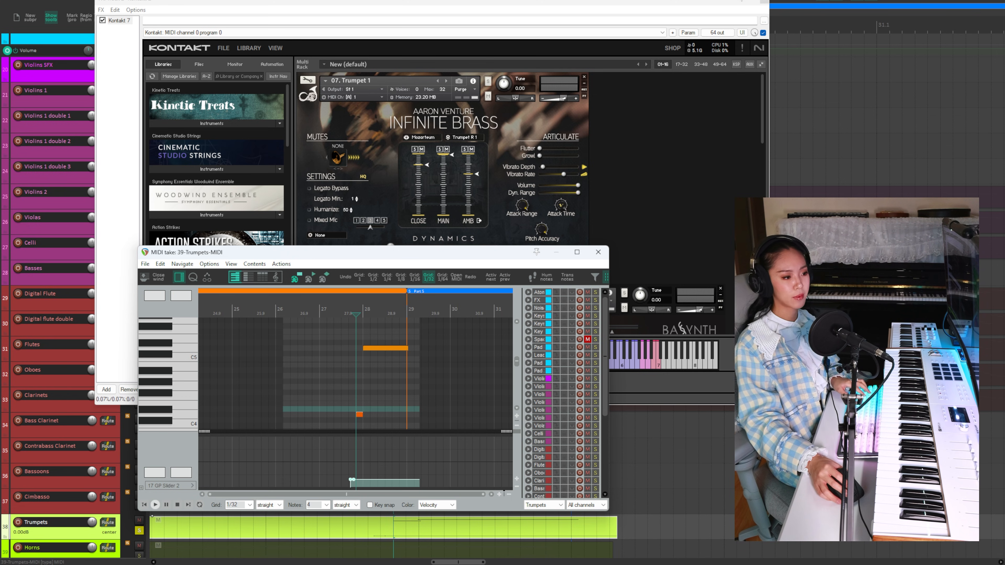
pyautogui.click(604, 252)
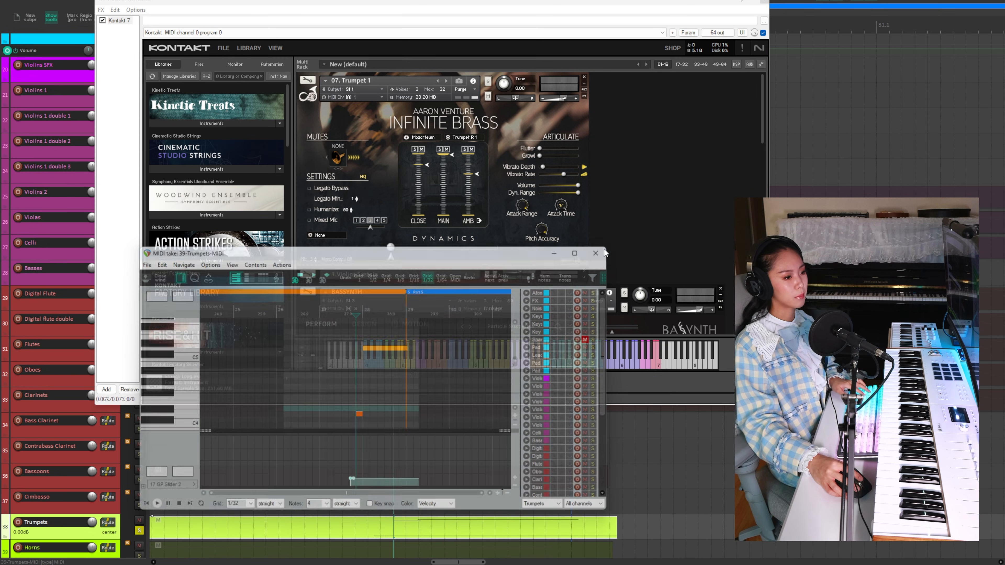
# Solo the Trombone Articulate track and play it at the end of Part 4 with its Kontakt Bass Trombone instrument open.
pyautogui.click(764, 2)
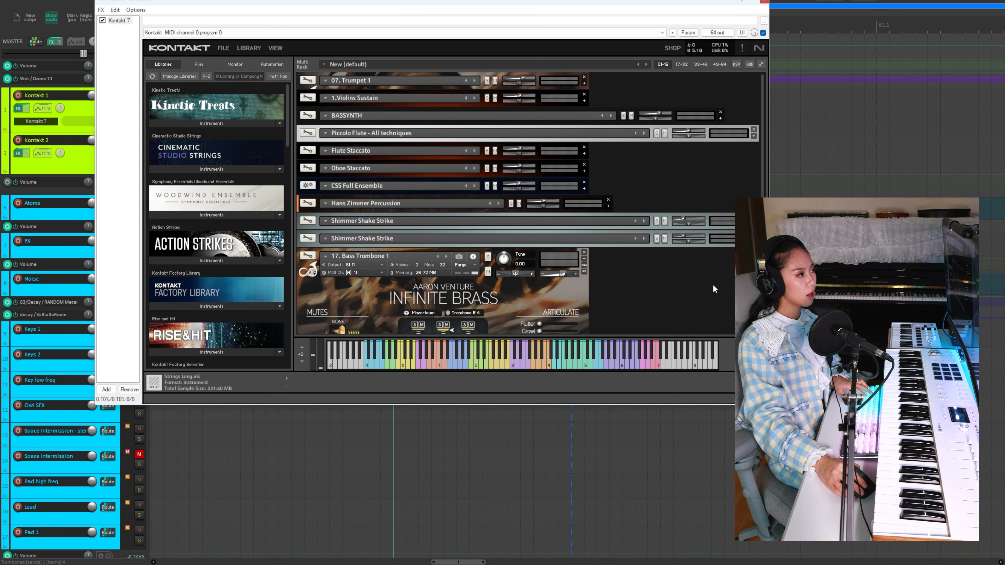
pyautogui.scroll(-4, 712, 285)
pyautogui.scroll(-10, 5, 369)
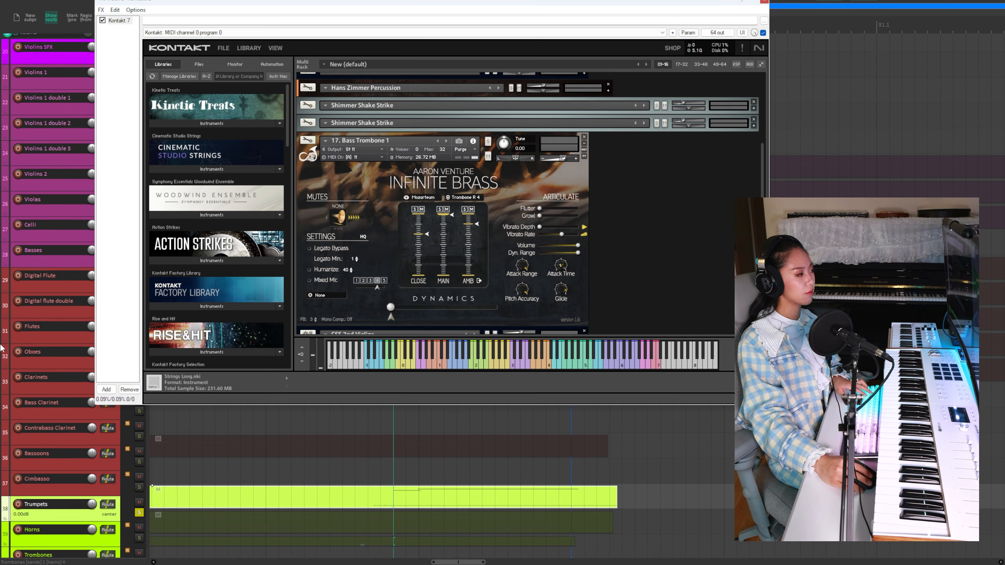
pyautogui.click(139, 526)
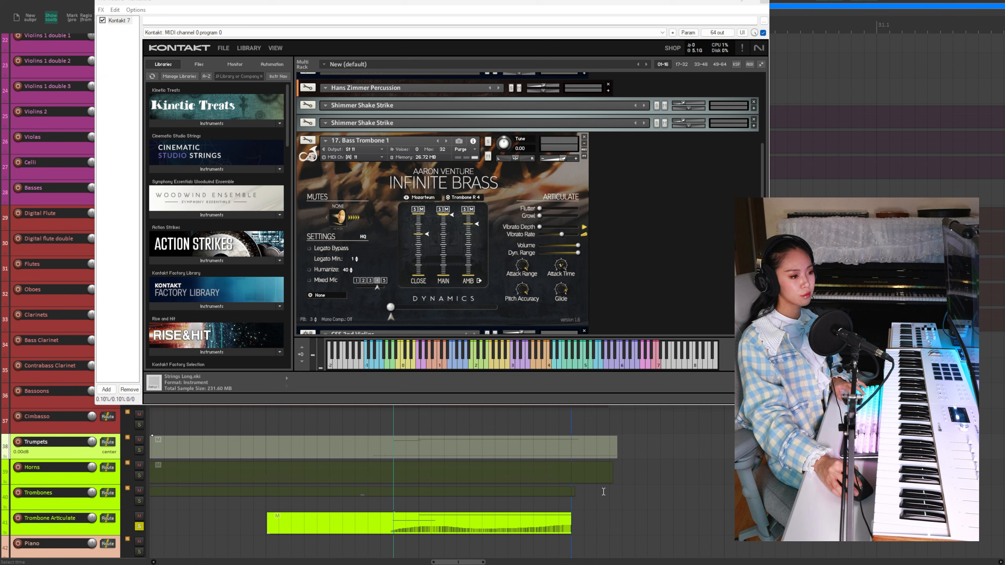
pyautogui.press('space')
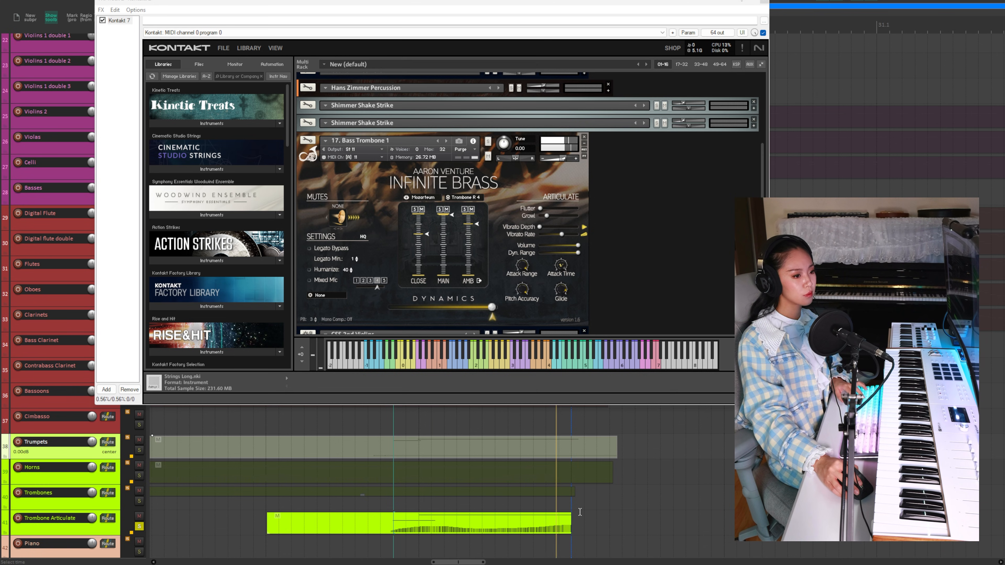
pyautogui.press('space')
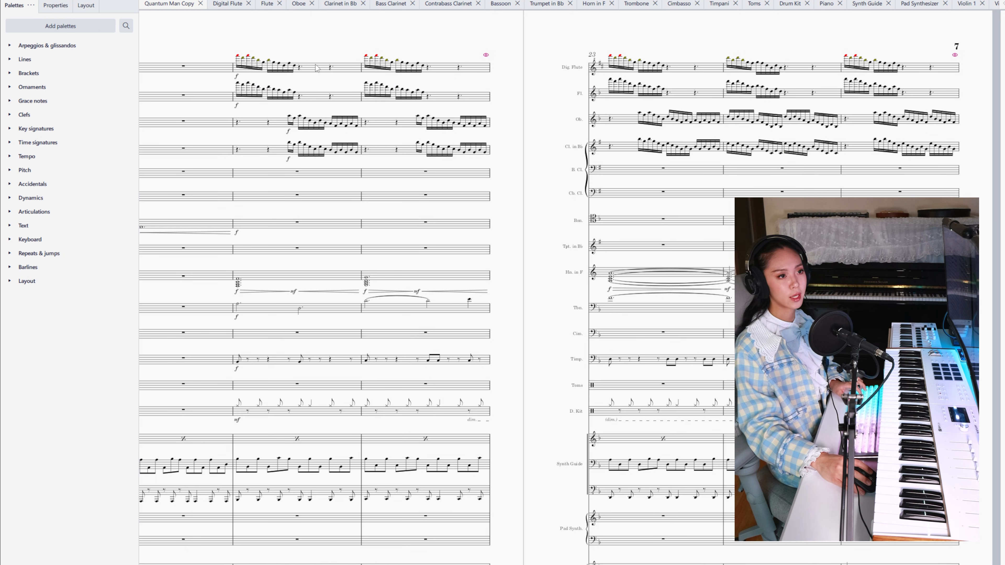
# Switch to MuseScore, select the woodwinds' first Part 4 bar from Digital Flute down to Clarinet, and play it.
pyautogui.click(316, 69)
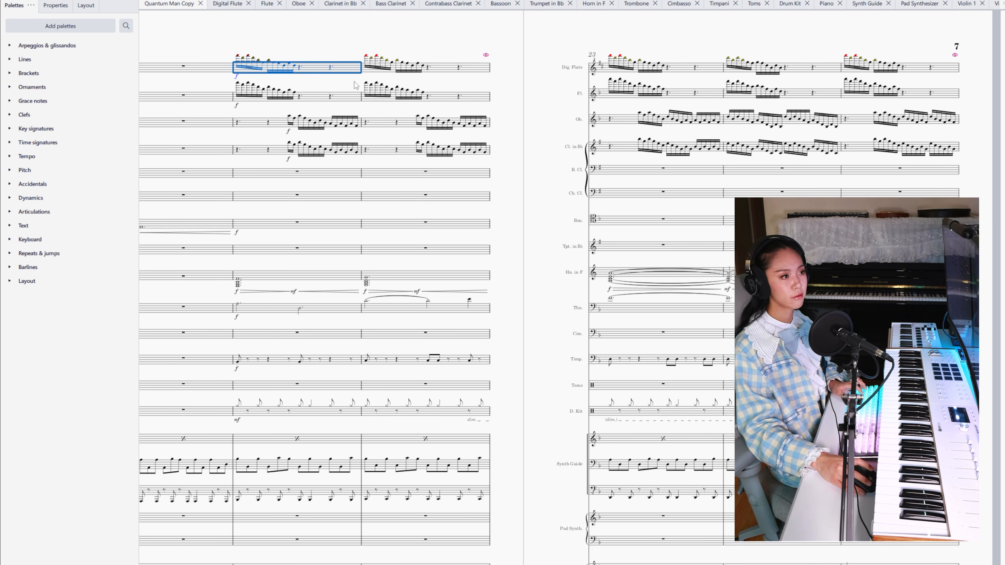
pyautogui.keyDown('shift'); pyautogui.click(350, 98); pyautogui.keyUp('shift')
pyautogui.keyDown('shift'); pyautogui.click(352, 149); pyautogui.keyUp('shift')
pyautogui.press('space')
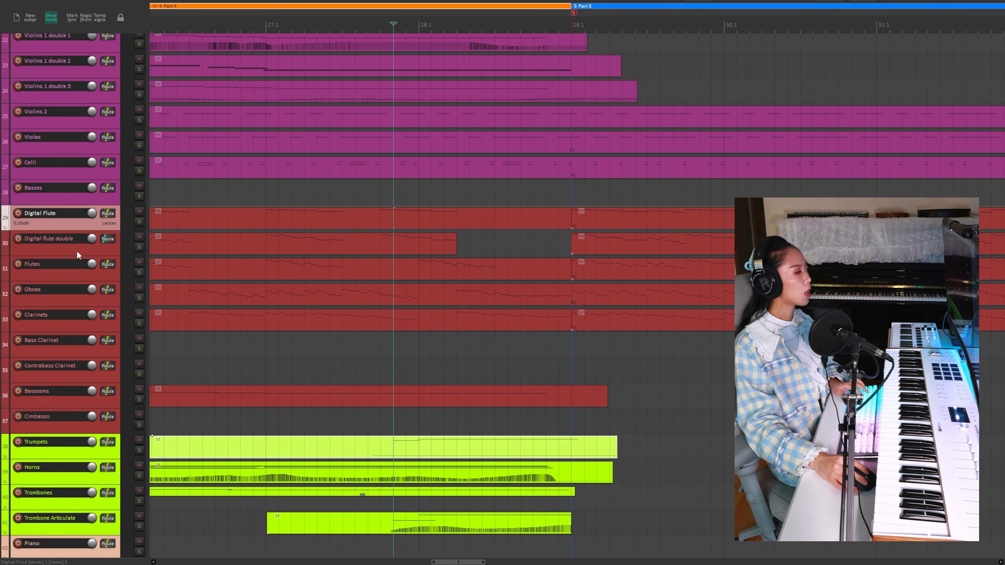
# Back in REAPER, select the Digital flute double, Flutes, Oboes and Clarinets tracks one after another to point out the woodwind layers.
pyautogui.click(77, 250)
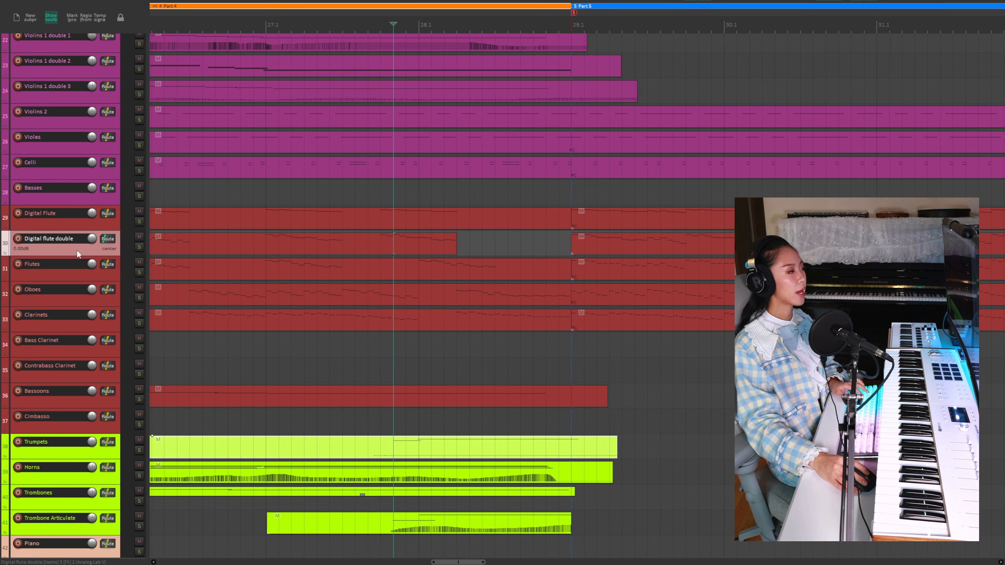
pyautogui.click(76, 277)
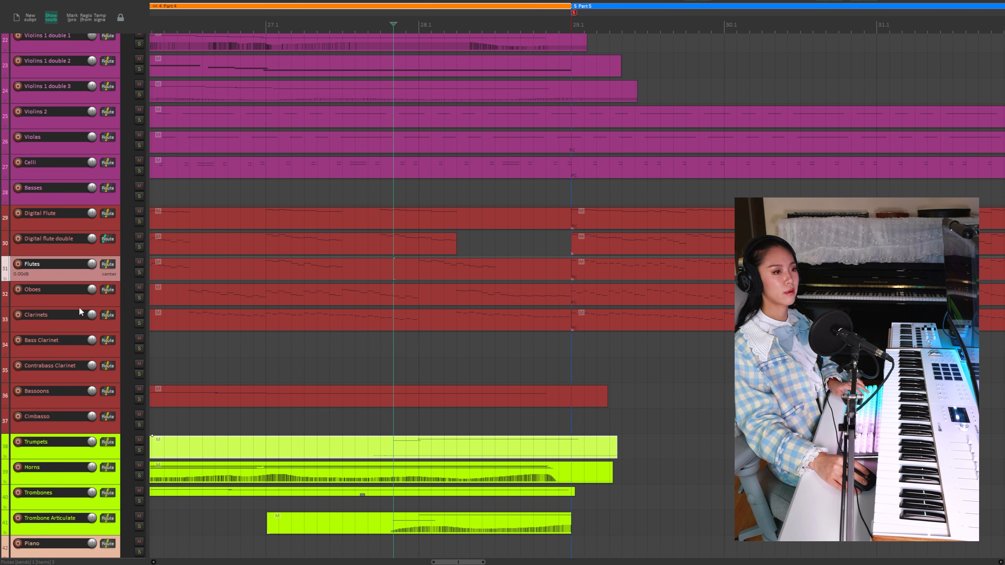
pyautogui.click(78, 298)
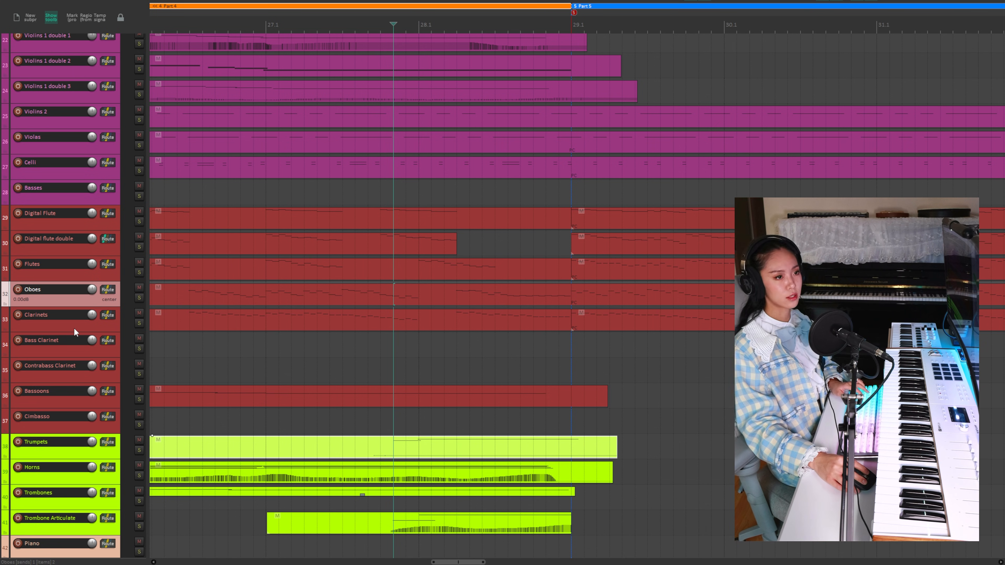
pyautogui.click(74, 330)
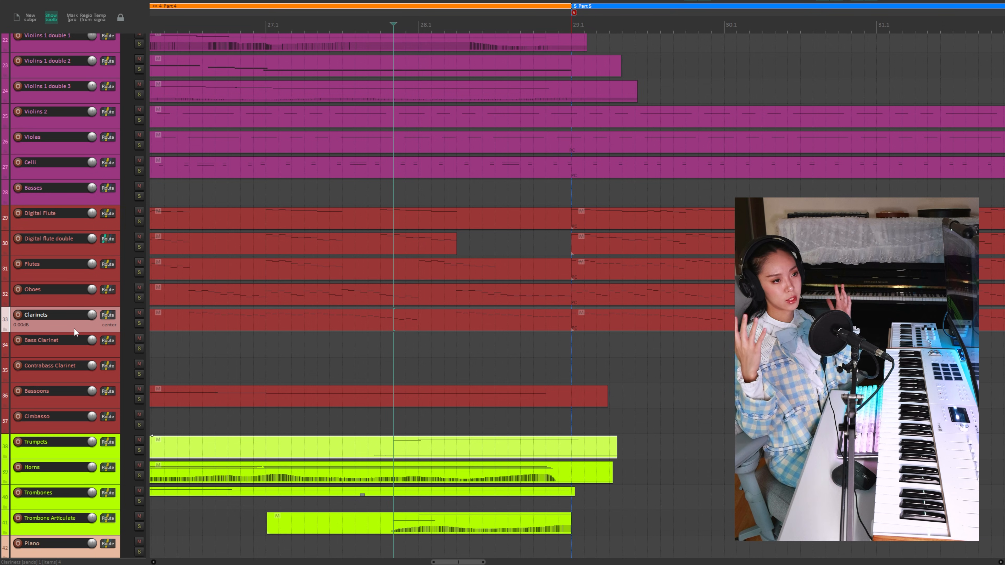
# Solo and play the Bassoons track with its Part 4 notes open in the MIDI editor, then close the editor.
pyautogui.scroll(-2, 384, 409)
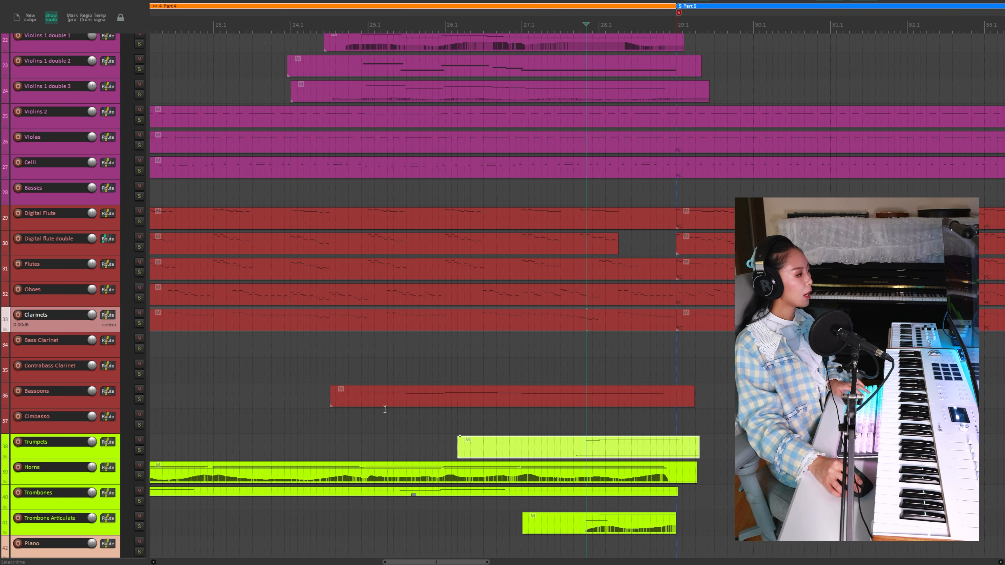
pyautogui.doubleClick(368, 397)
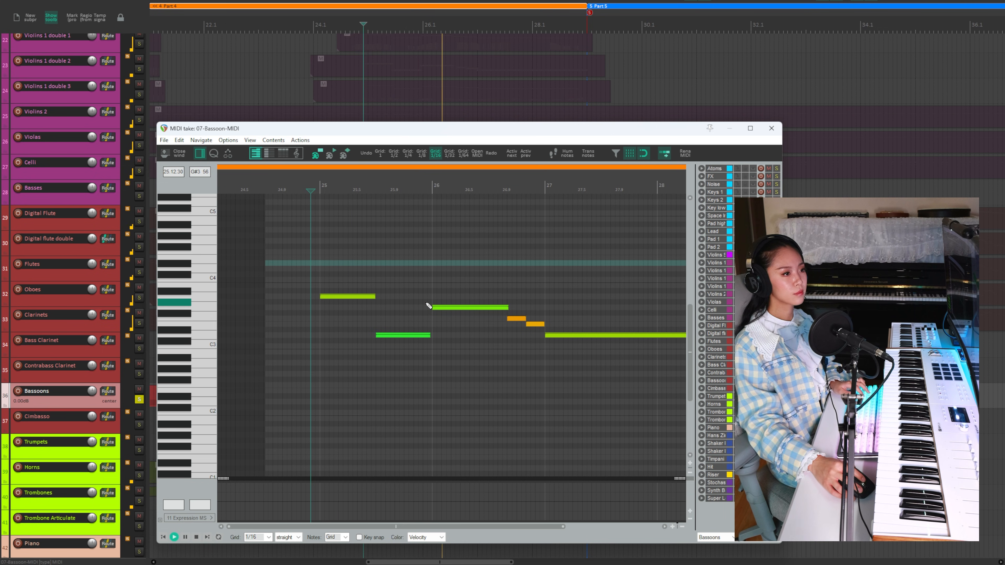
pyautogui.click(771, 127)
# Locate the percussion tracks and open the Hans Zimmer Perc track's Part 4 item in the MIDI editor.
pyautogui.scroll(-15, 1, 321)
pyautogui.scroll(5, 1, 321)
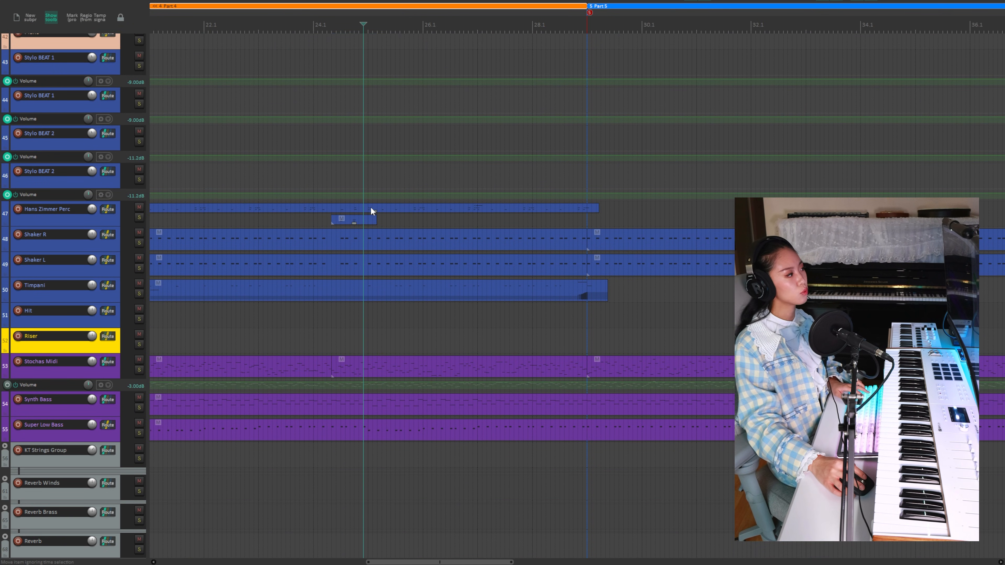
pyautogui.scroll(-3, 371, 208)
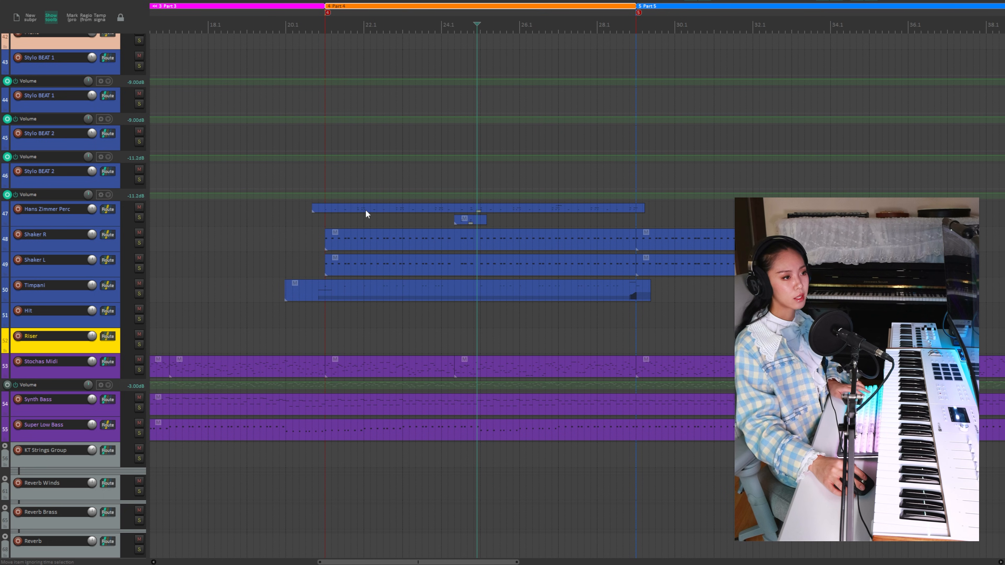
pyautogui.click(365, 210)
pyautogui.doubleClick(365, 209)
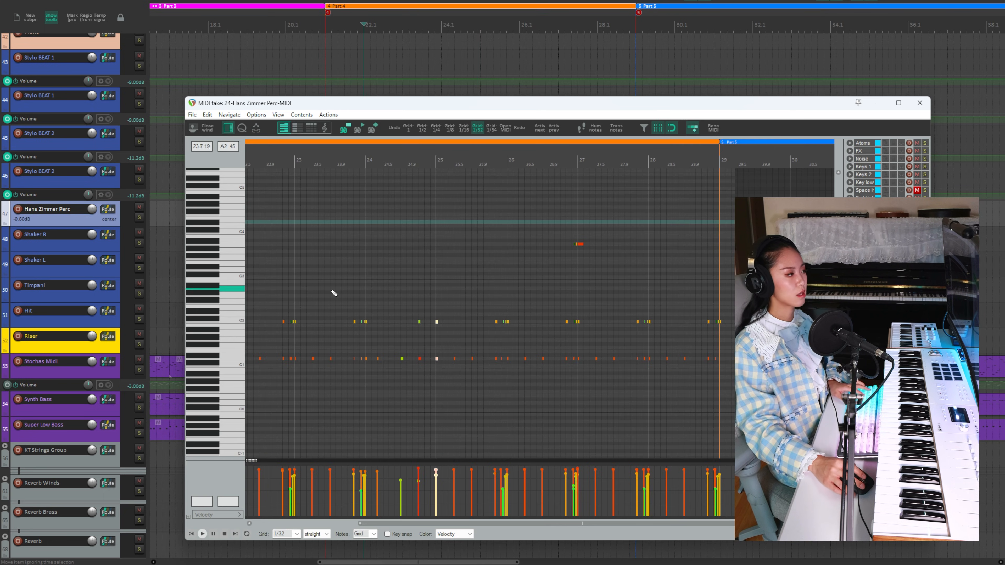
pyautogui.scroll(-1, 473, 363)
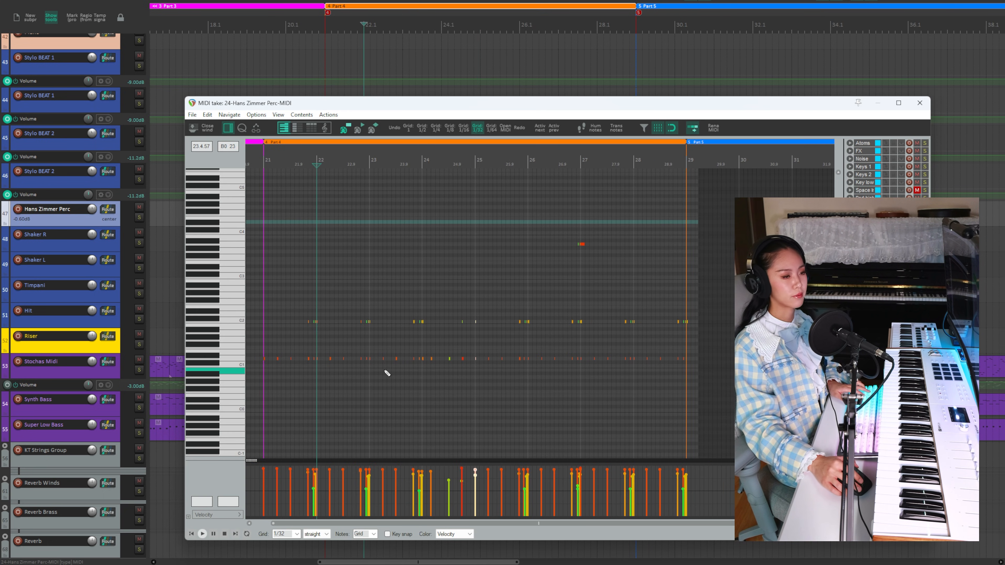
# Solo the Hans Zimmer Perc track, play it from the start of Part 4, and follow its notes in the MIDI editor.
pyautogui.hscroll(-2, 370, 372)
pyautogui.click(352, 372)
pyautogui.click(139, 218)
pyautogui.press('space')
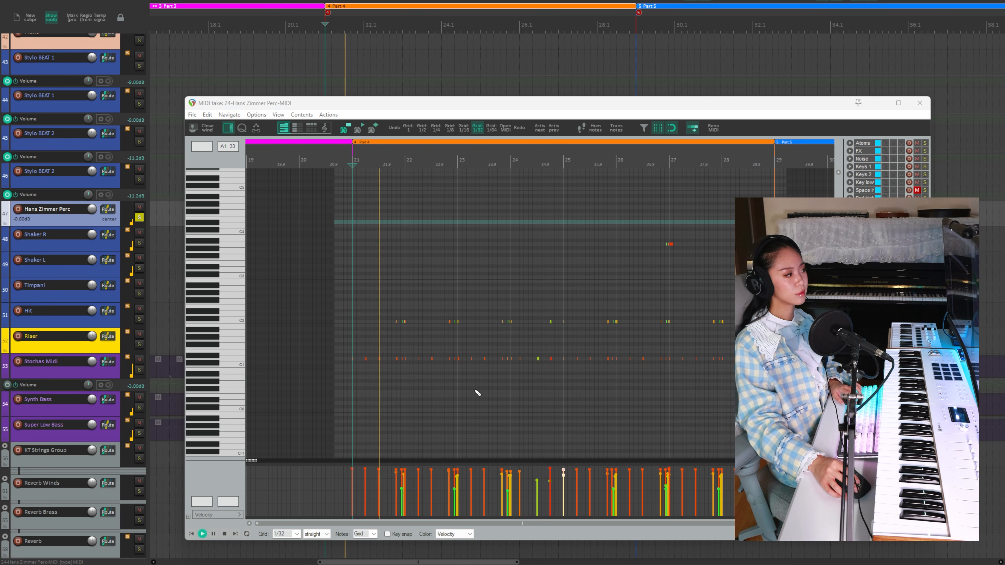
pyautogui.scroll(2, 474, 391)
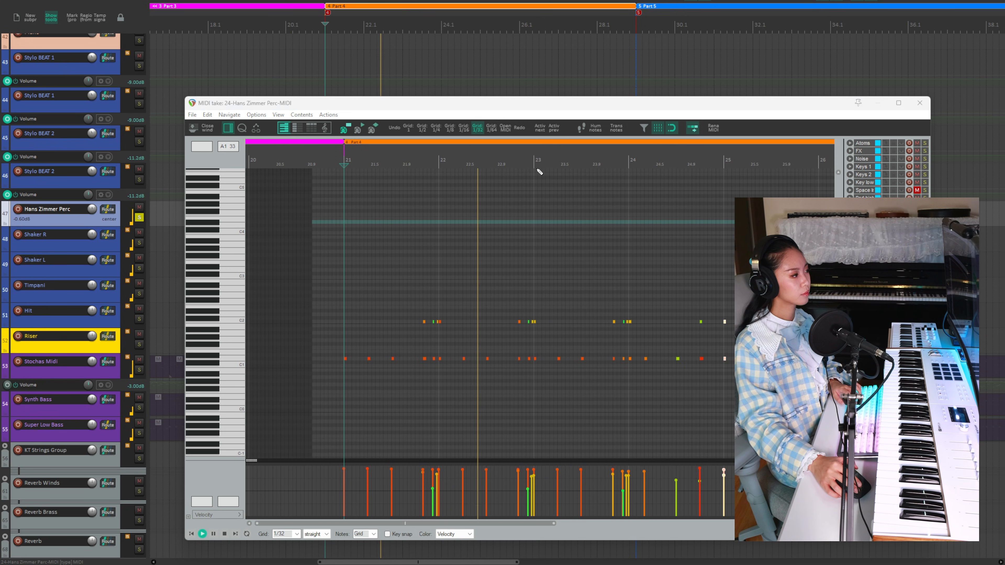
pyautogui.moveTo(578, 106); pyautogui.dragTo(452, 104)
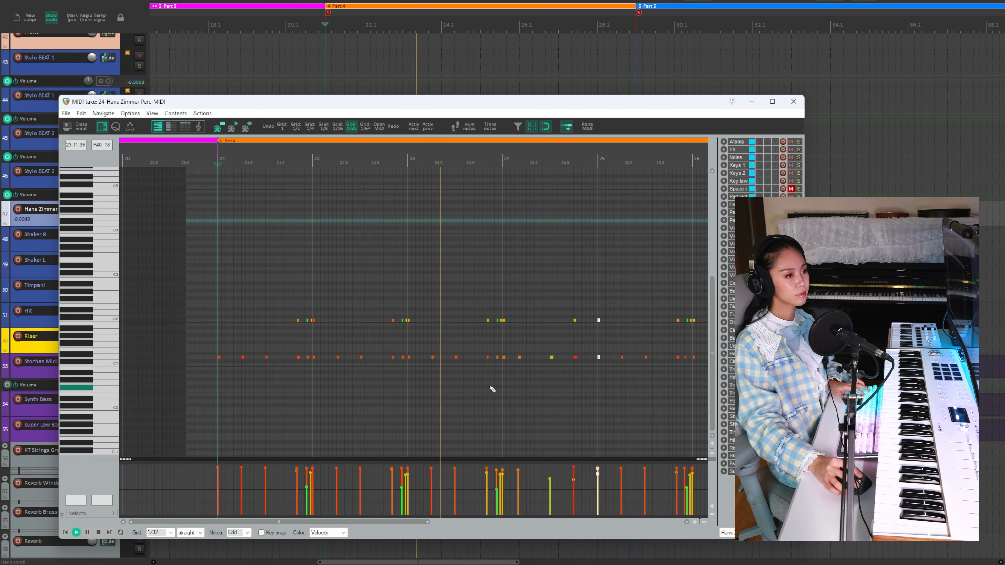
pyautogui.hscroll(2, 486, 416)
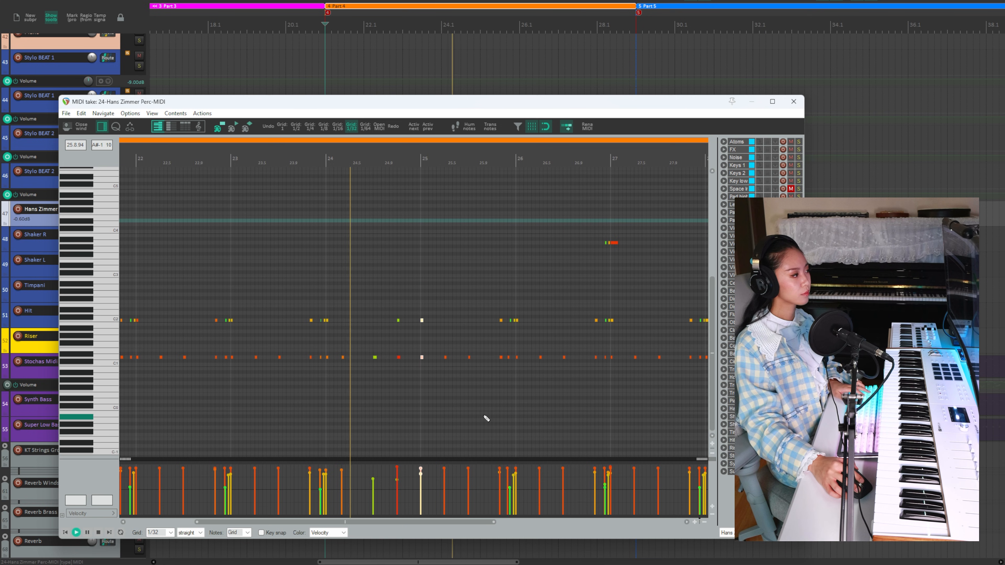
pyautogui.hscroll(1, 486, 418)
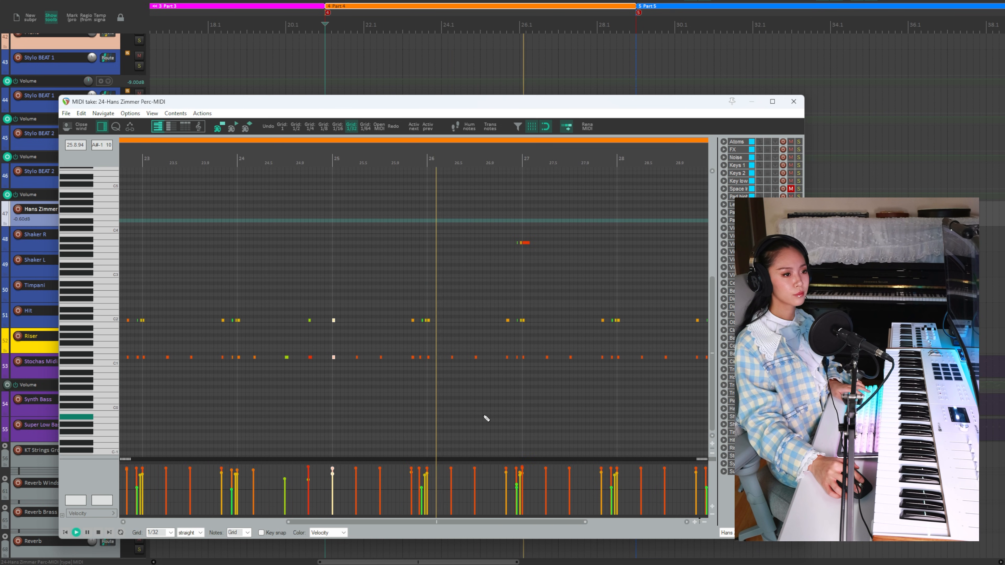
pyautogui.hscroll(1, 487, 418)
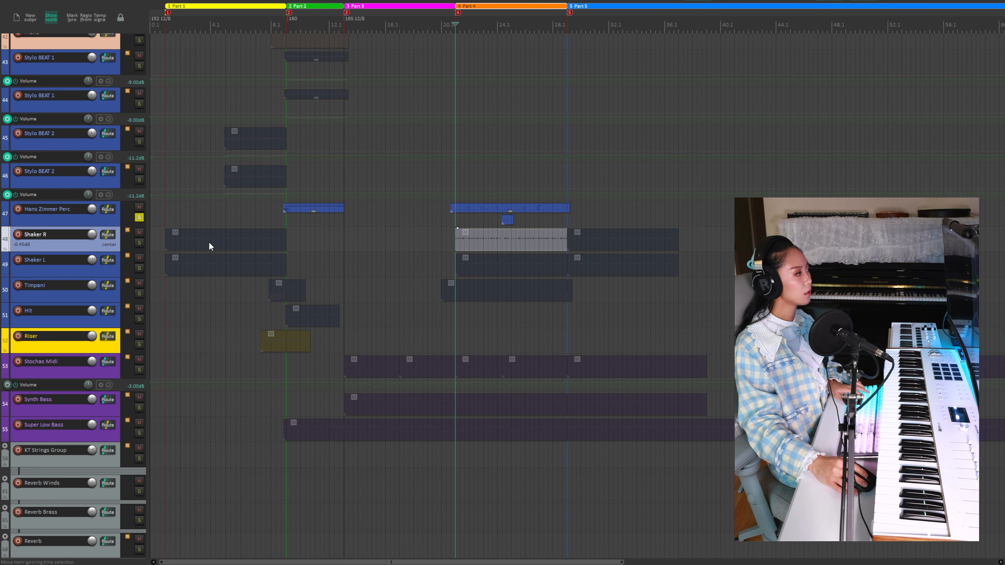
# Add Shaker R and Shaker L to the solo and play their pattern from the start of Part 1.
pyautogui.click(169, 238)
pyautogui.click(139, 243)
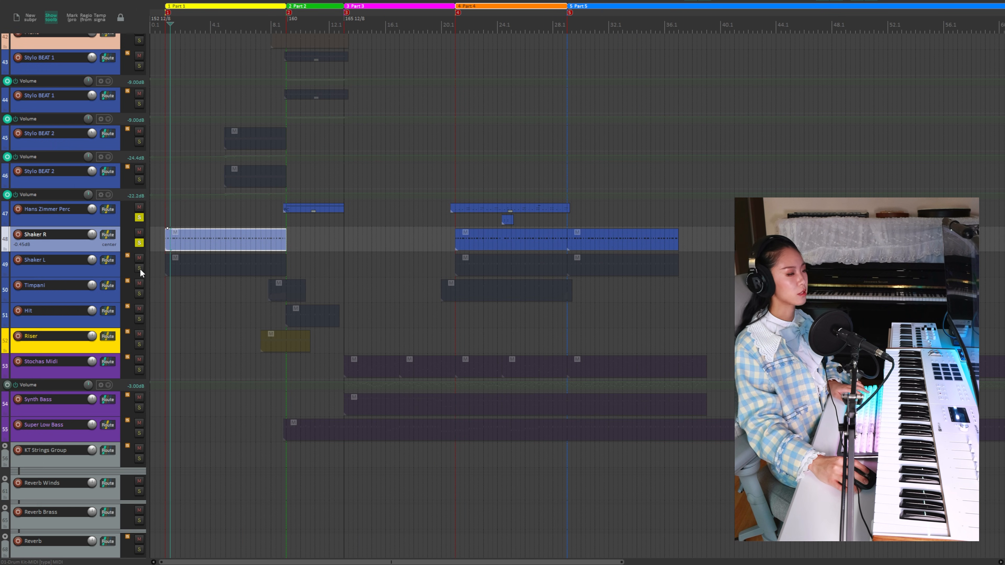
pyautogui.click(139, 268)
pyautogui.press('space')
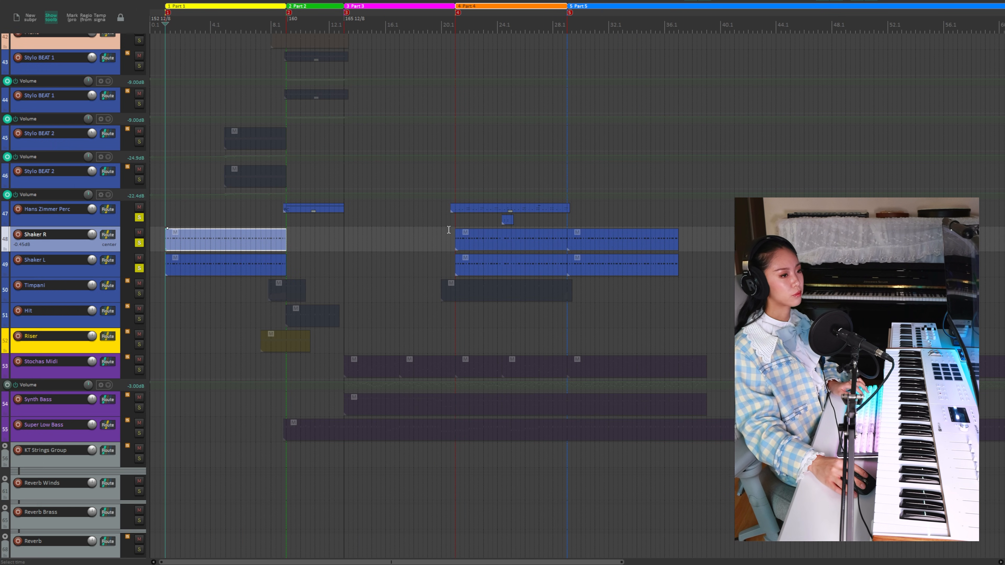
# Play the shakers with Hans Zimmer Perc from the start of Part 4, viewing the percussion notes in the MIDI editor, then close it.
pyautogui.click(458, 238)
pyautogui.scroll(5, 278, 213)
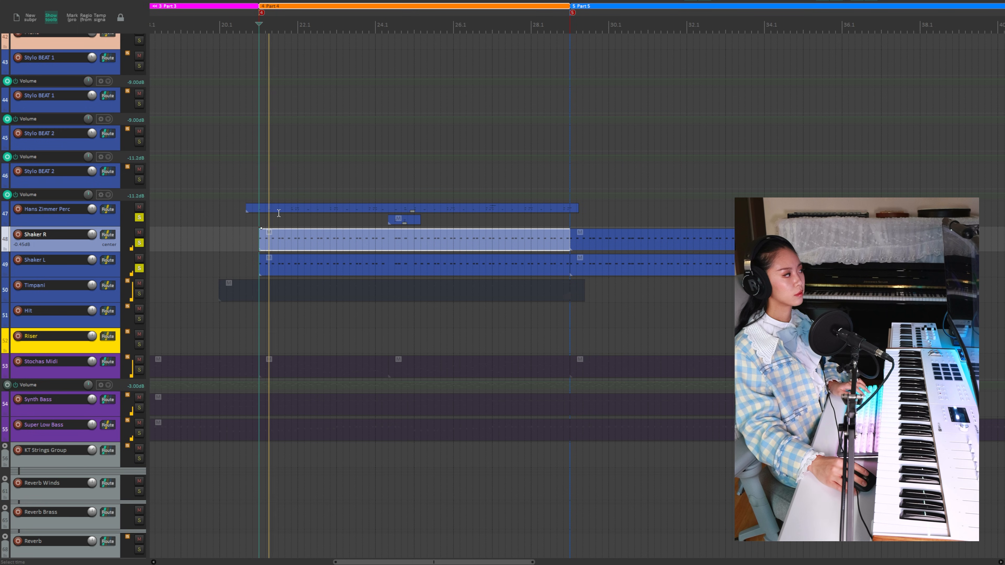
pyautogui.doubleClick(265, 208)
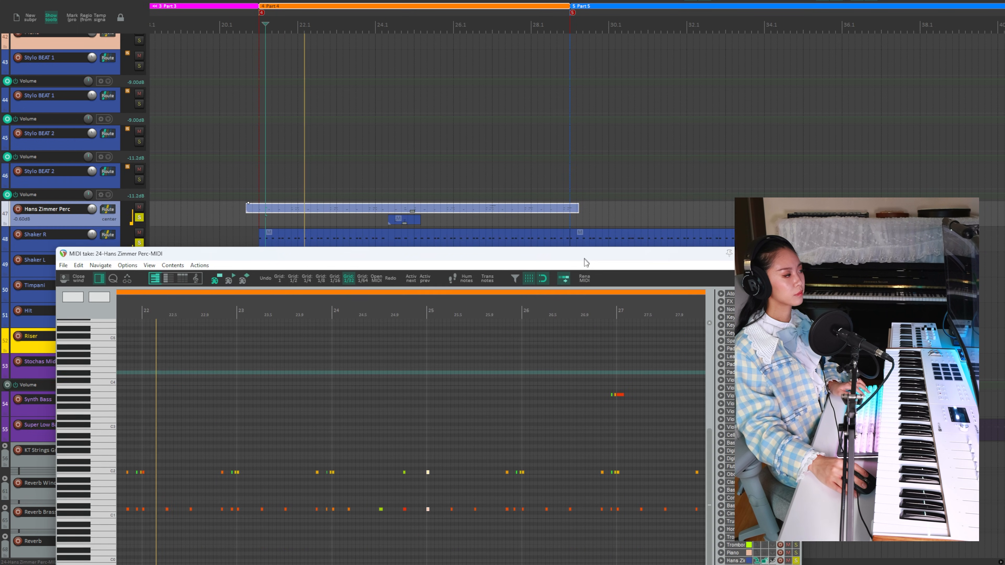
pyautogui.moveTo(586, 262); pyautogui.dragTo(594, 300)
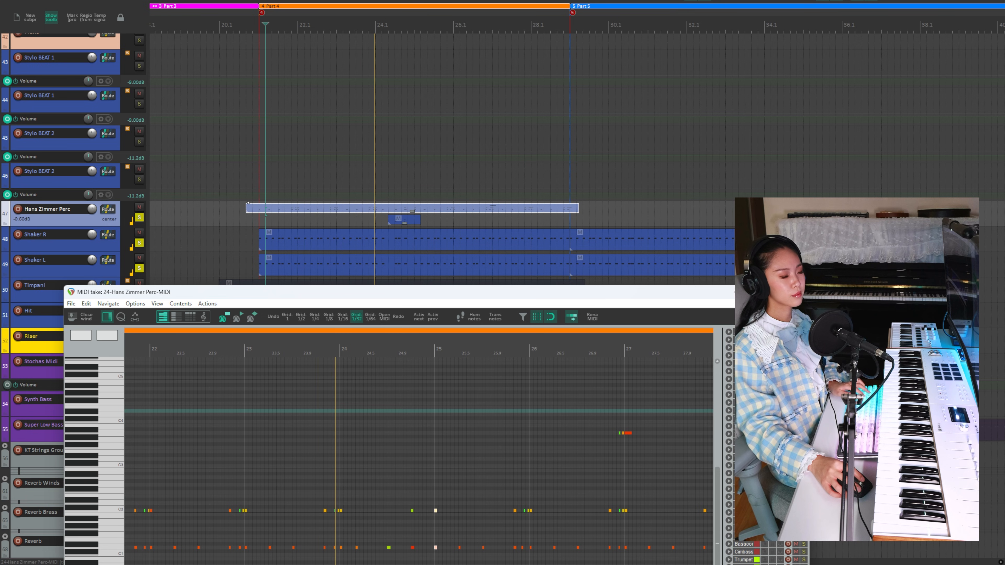
pyautogui.press('Escape')
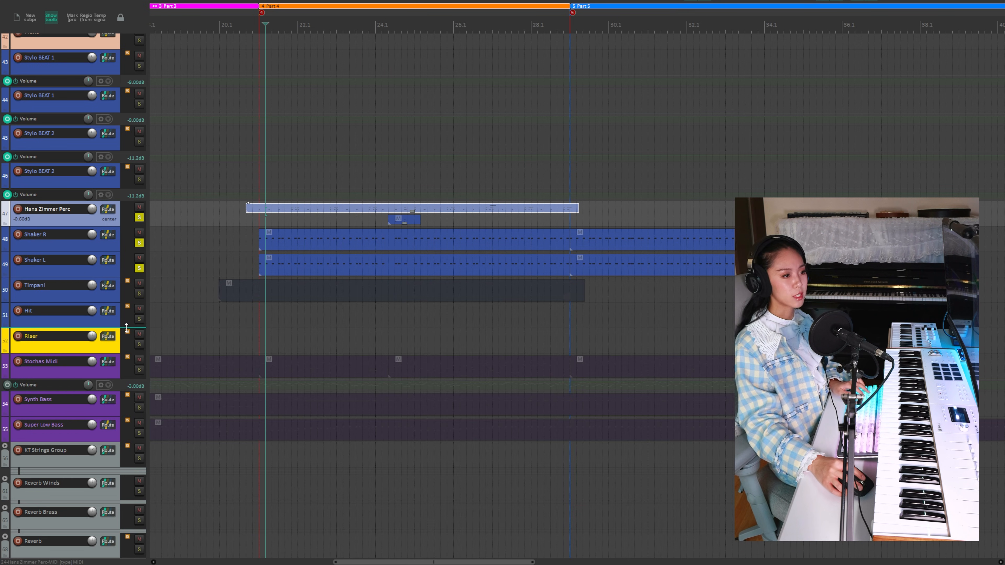
# Add the Timpani track to the solo and play the combined percussion through Part 4.
pyautogui.click(138, 297)
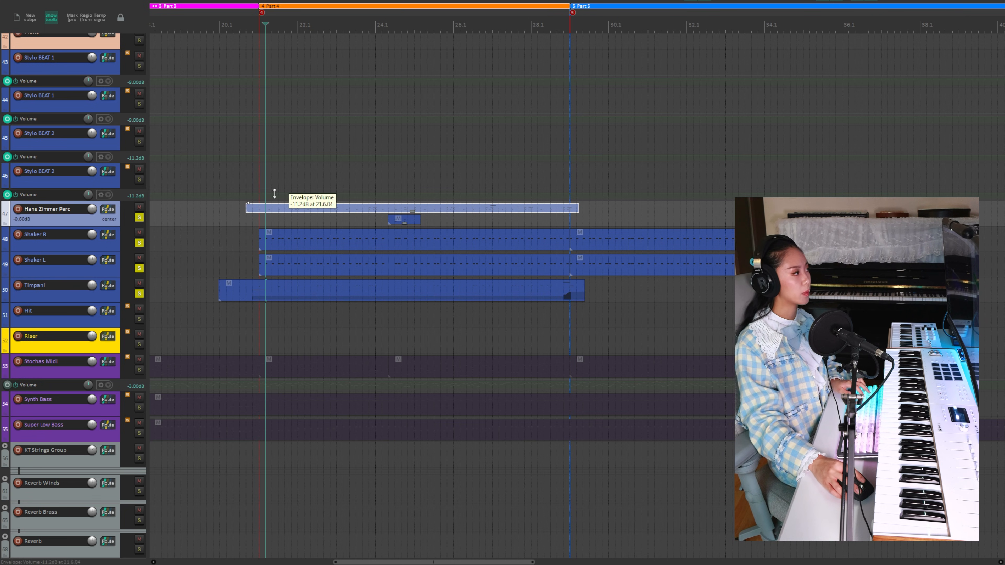
pyautogui.click(255, 193)
pyautogui.hscroll(4, 397, 349)
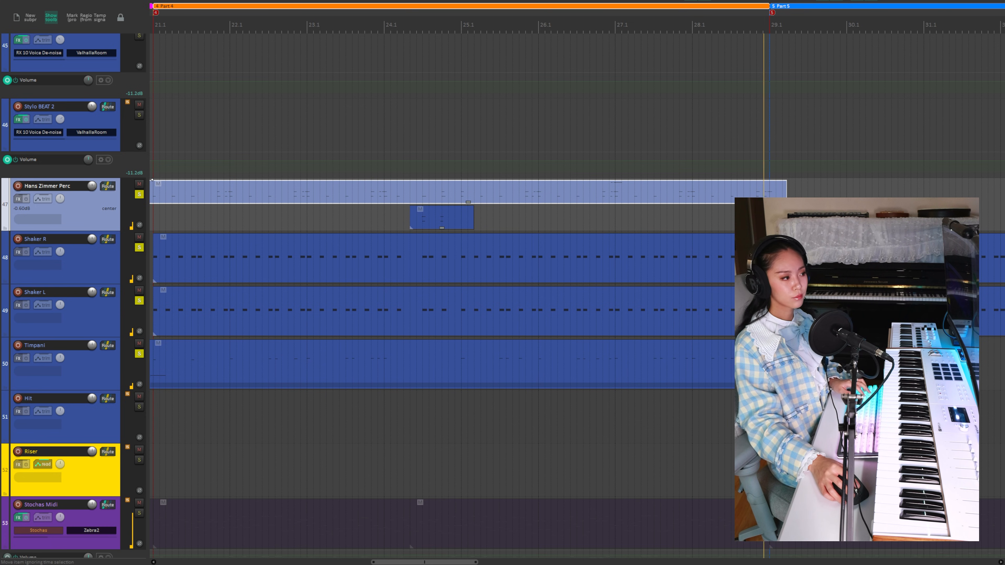
pyautogui.press('space')
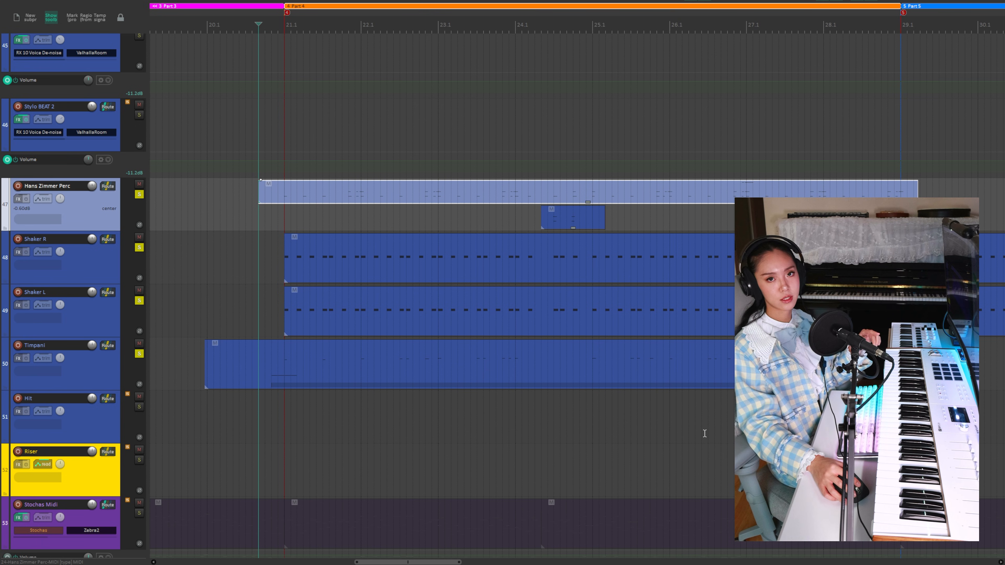
# Unsolo the tracks from Hans Zimmer Perc to Timpani and play Part 4 with the full arrangement in view.
pyautogui.click(95, 371)
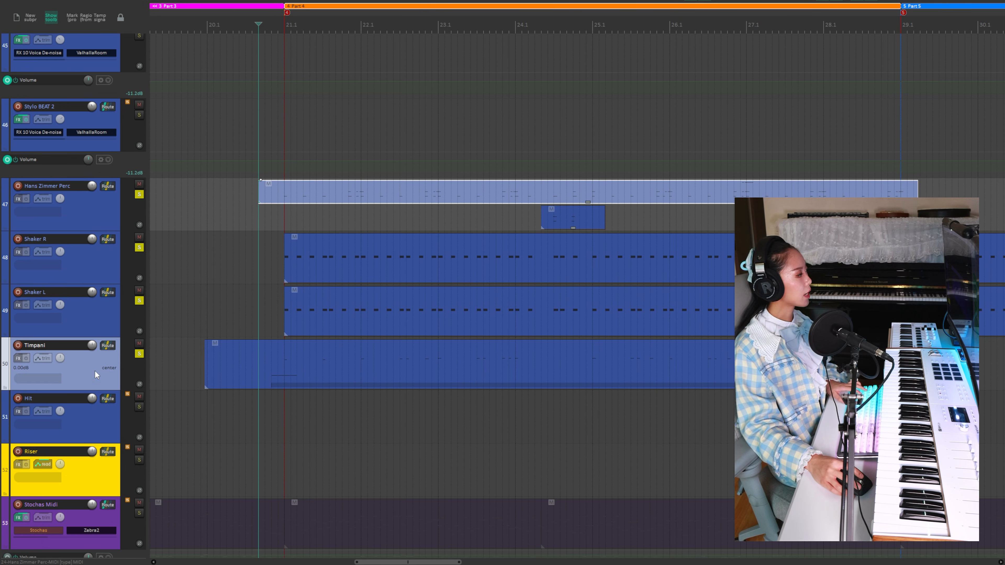
pyautogui.keyDown('shift'); pyautogui.click(106, 222); pyautogui.keyUp('shift')
pyautogui.click(139, 196)
pyautogui.scroll(-18, 37, 292)
pyautogui.scroll(11, 35, 295)
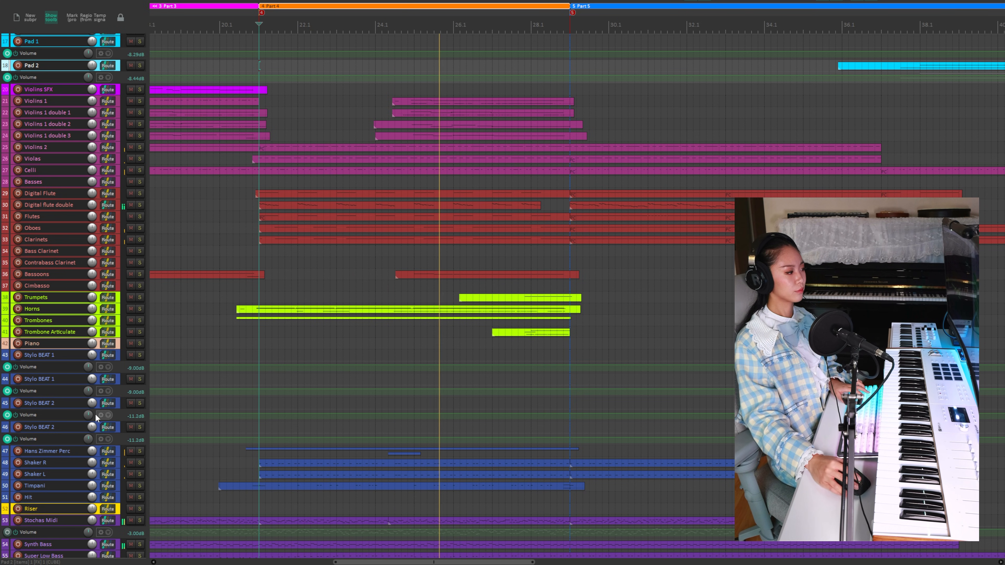
pyautogui.scroll(-1, 77, 422)
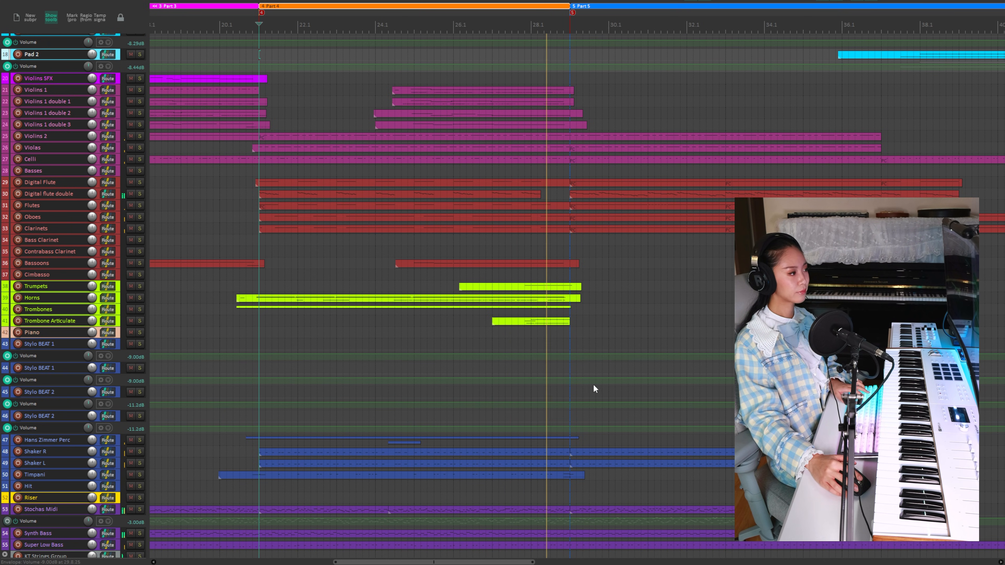
# Follow the playback from Part 4 into Part 5, viewing the orchestral tracks and the Keys, Lead and pad tracks.
pyautogui.hscroll(3, 588, 388)
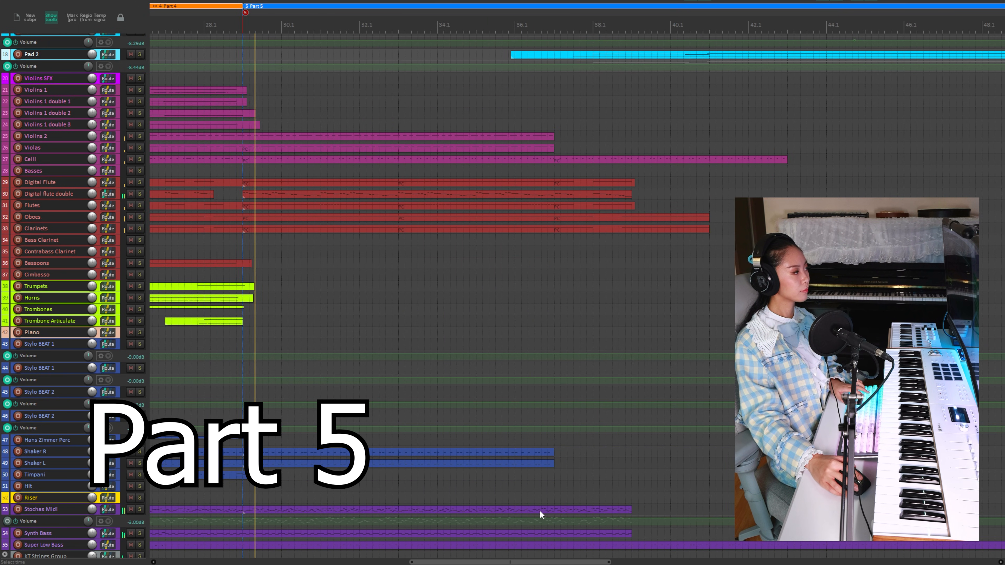
pyautogui.moveTo(515, 562); pyautogui.dragTo(533, 562)
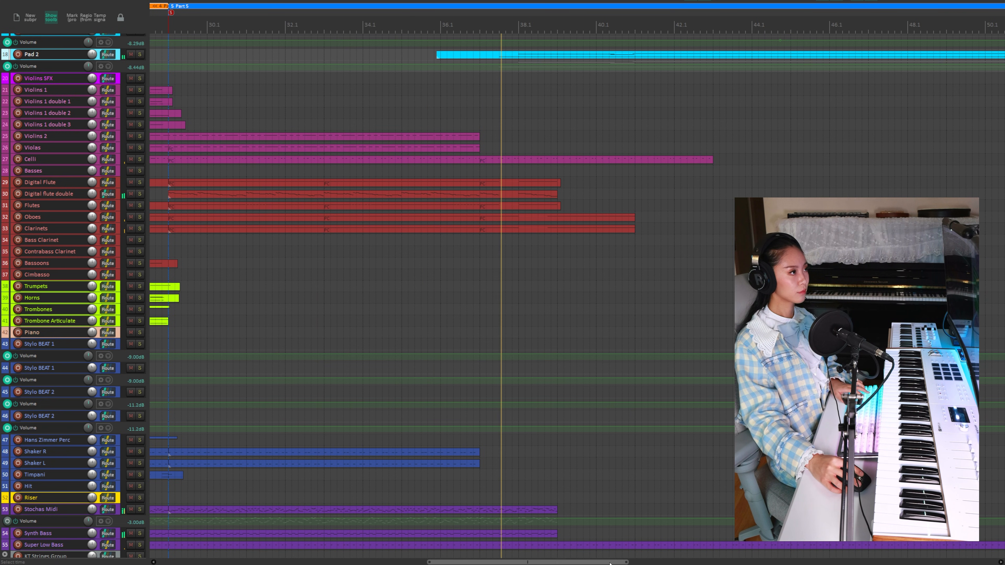
pyautogui.moveTo(610, 564); pyautogui.dragTo(695, 554)
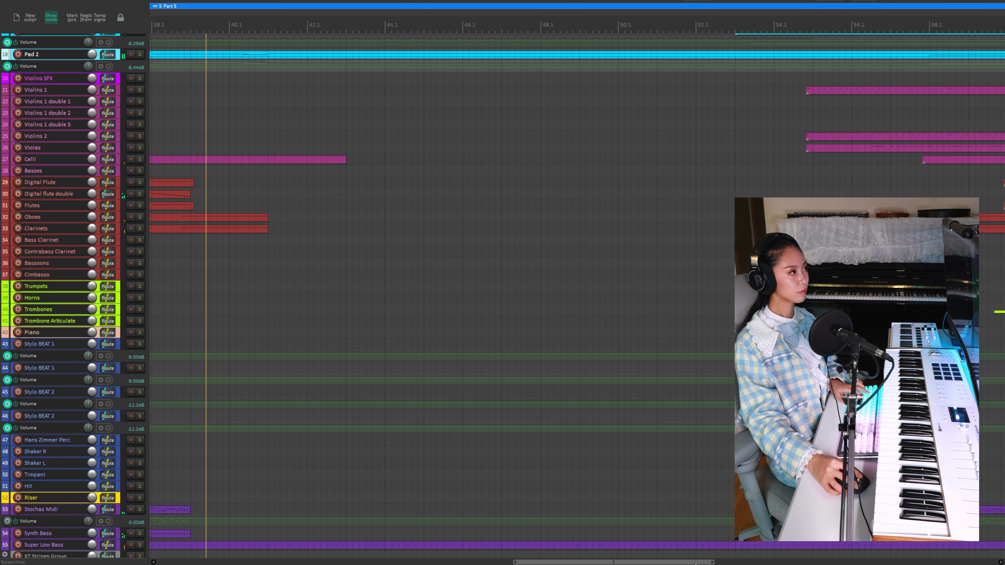
pyautogui.scroll(2, 18, 427)
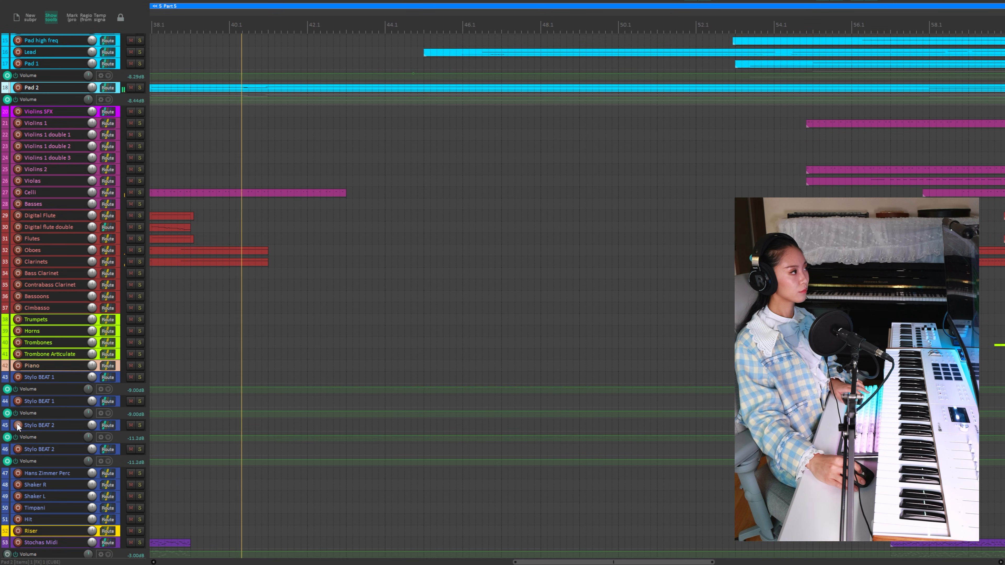
pyautogui.scroll(12, 17, 426)
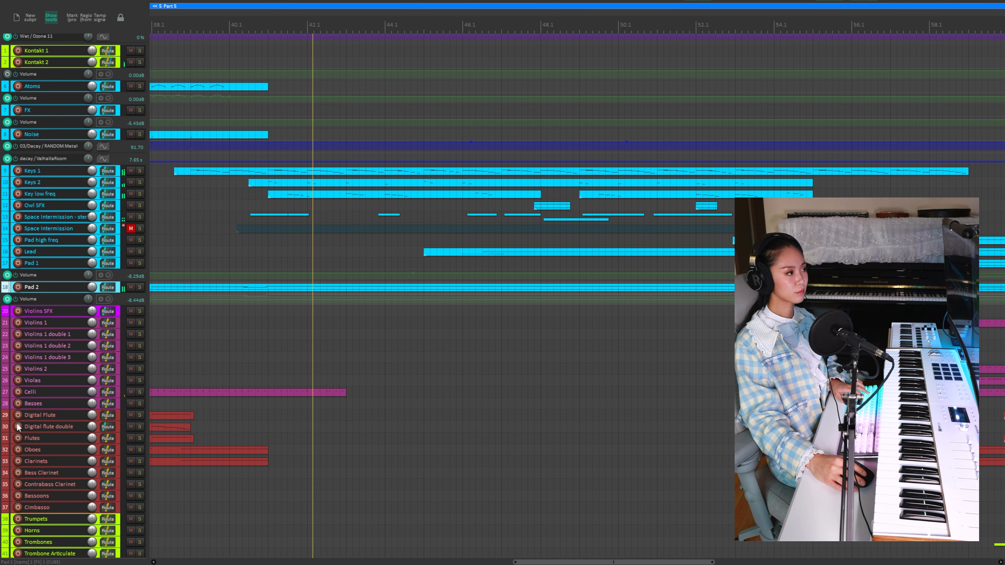
pyautogui.scroll(5, 18, 426)
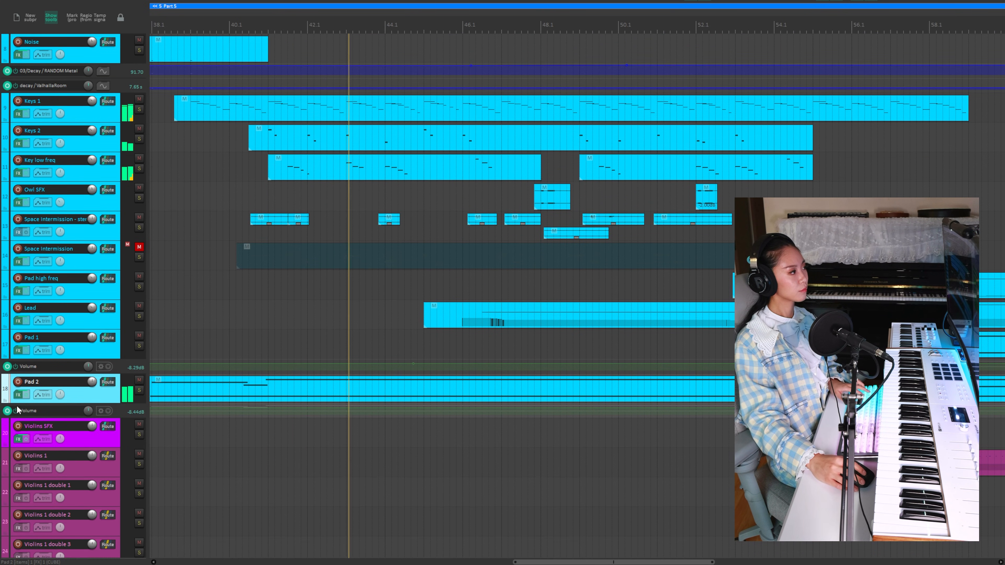
pyautogui.scroll(1, 17, 410)
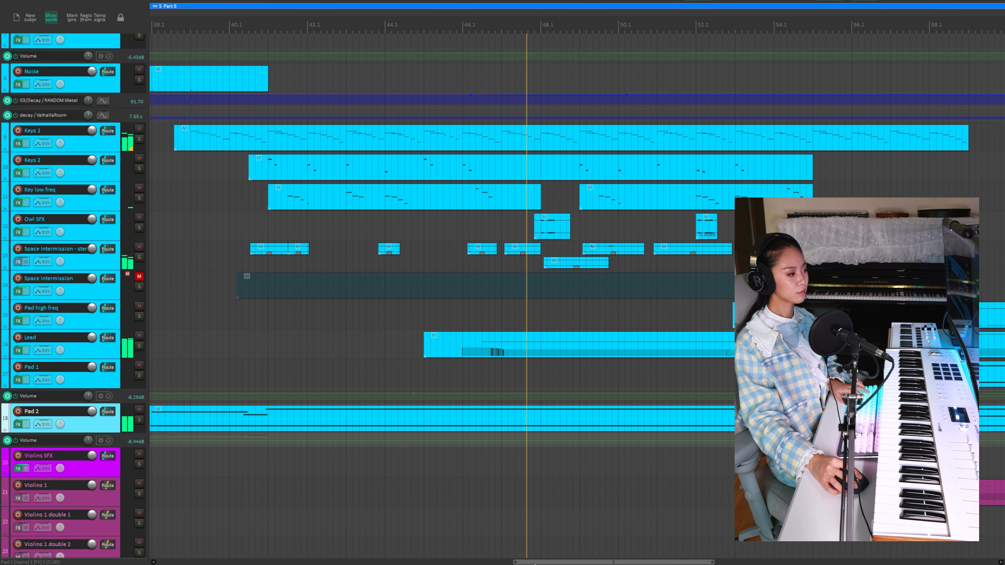
# Follow the rest of Part 5's playback towards Part 6, viewing the synth pads with the strings and woodwinds.
pyautogui.moveTo(534, 563); pyautogui.dragTo(612, 558)
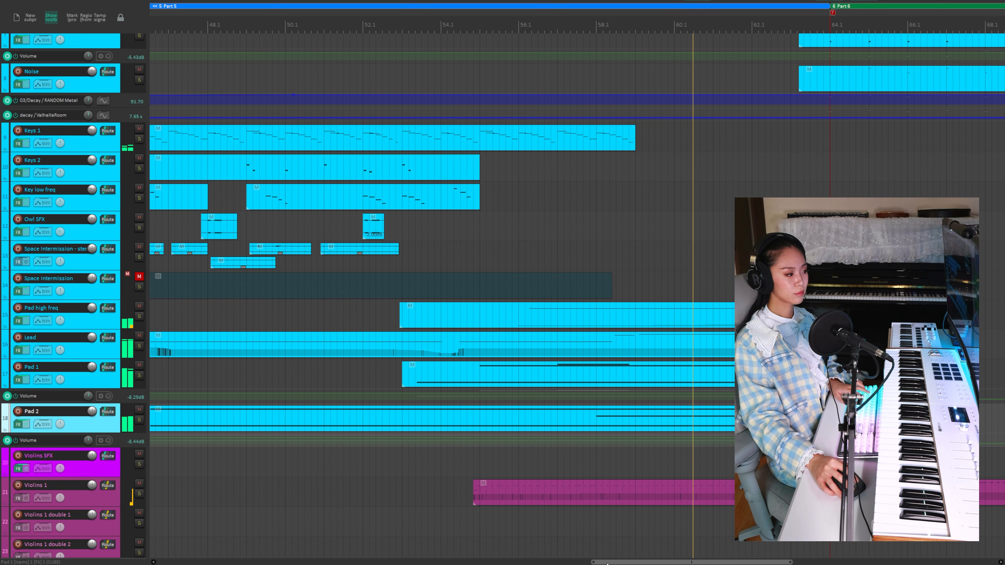
pyautogui.scroll(-2, 2, 419)
pyautogui.scroll(-4, 2, 419)
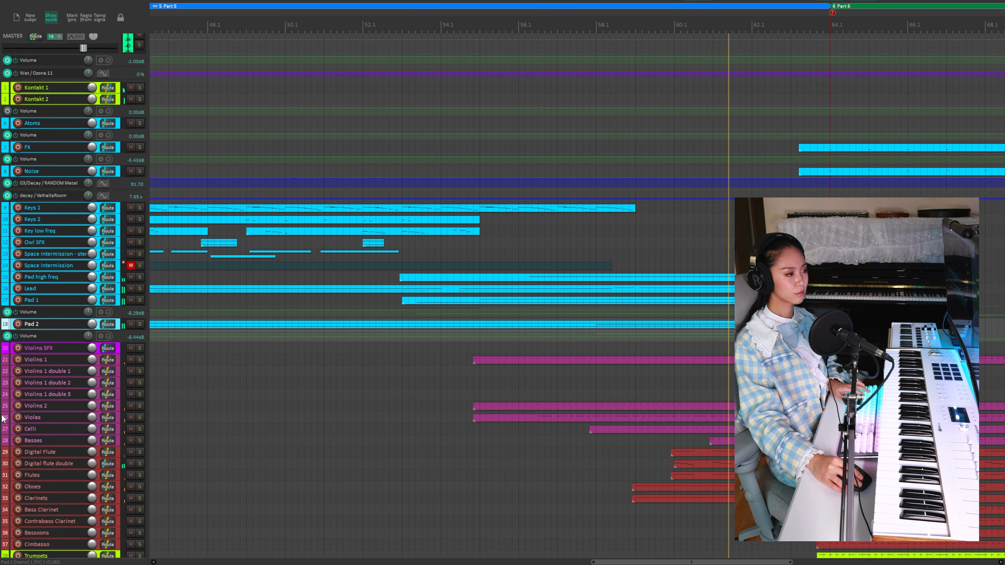
pyautogui.scroll(-1, 2, 418)
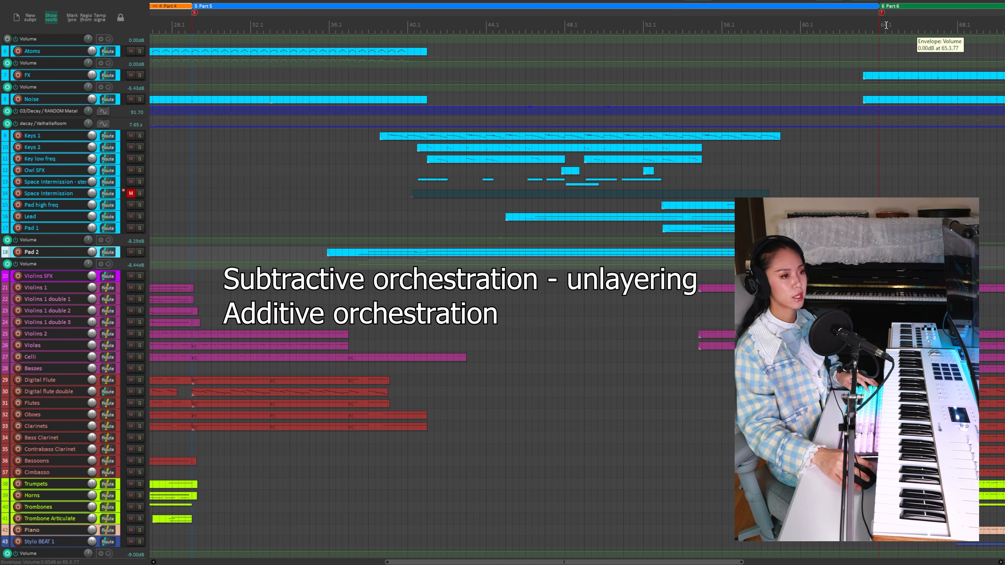
# Review Part 5's subtractive and additive orchestration in the arrangement, then switch to the MuseScore score and look through its pages.
pyautogui.scroll(-5, 171, 250)
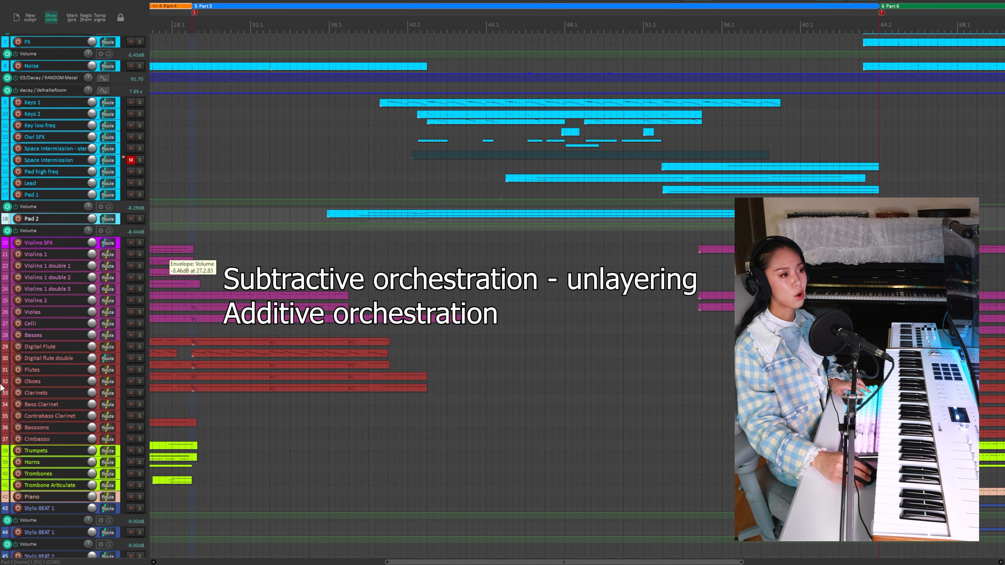
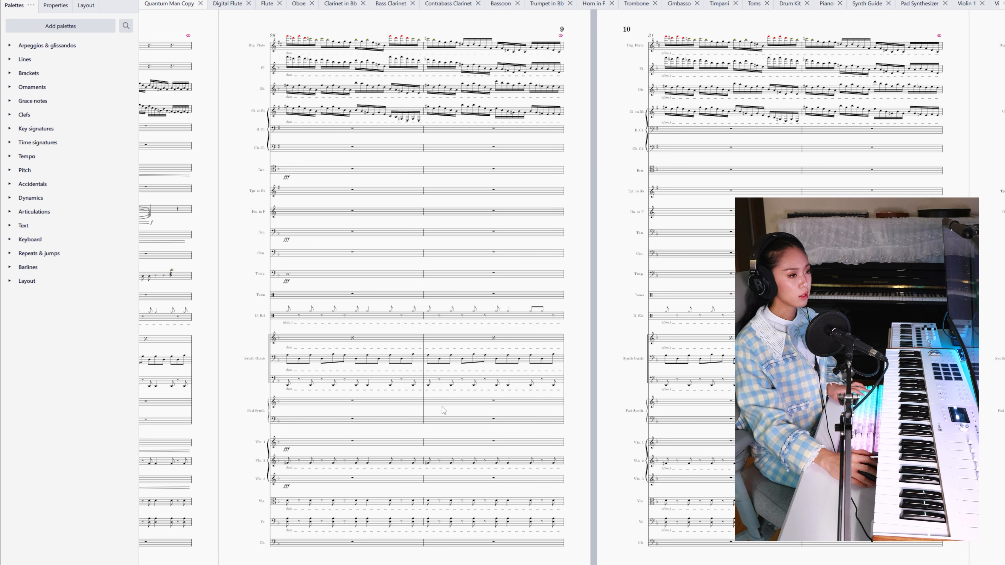
pyautogui.hscroll(20, 471, 382)
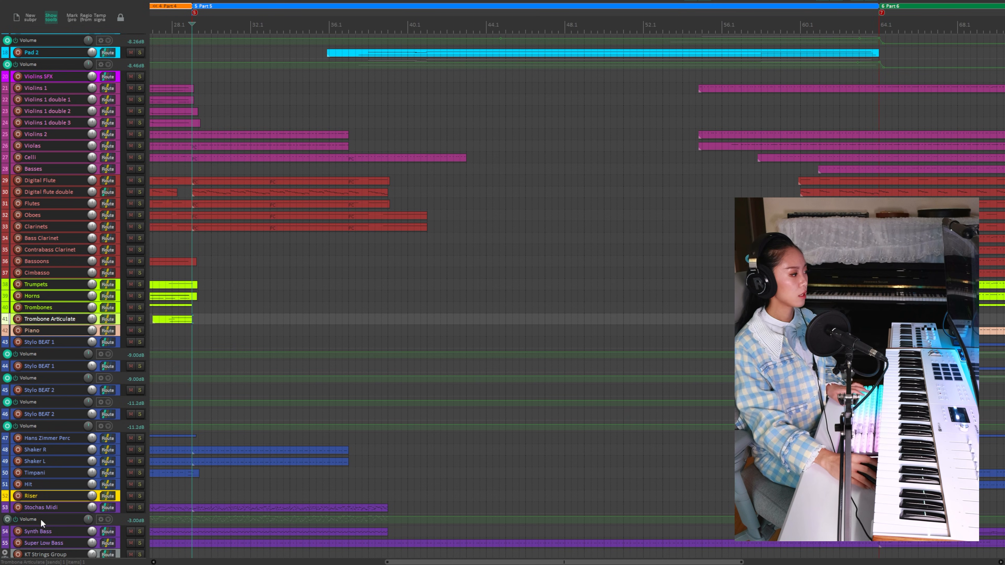
# Switch back to REAPER, select the Super Low Bass item in Part 5 and review the synth tracks above.
pyautogui.scroll(-1, 3, 517)
pyautogui.scroll(4, 14, 536)
pyautogui.click(374, 520)
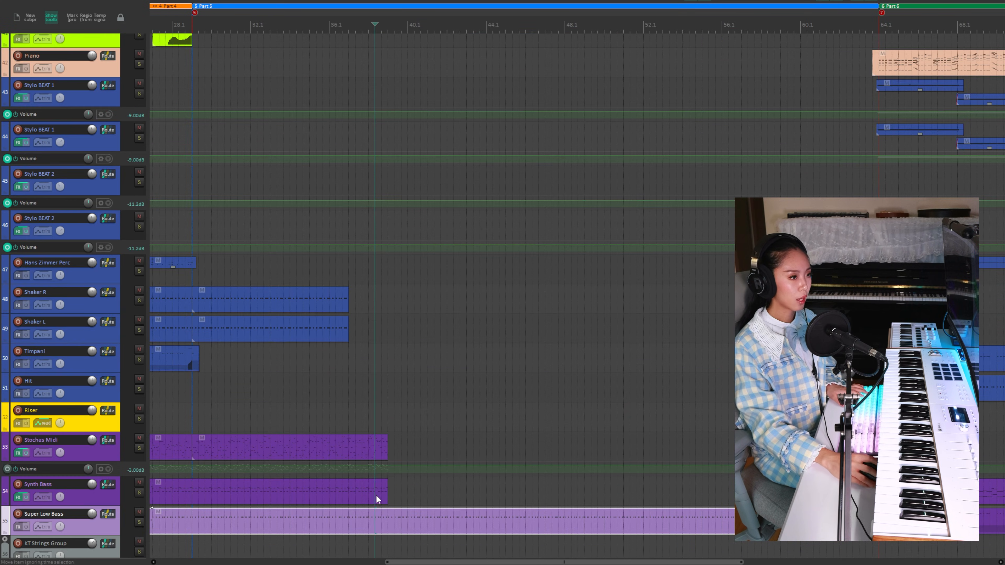
pyautogui.scroll(15, 226, 101)
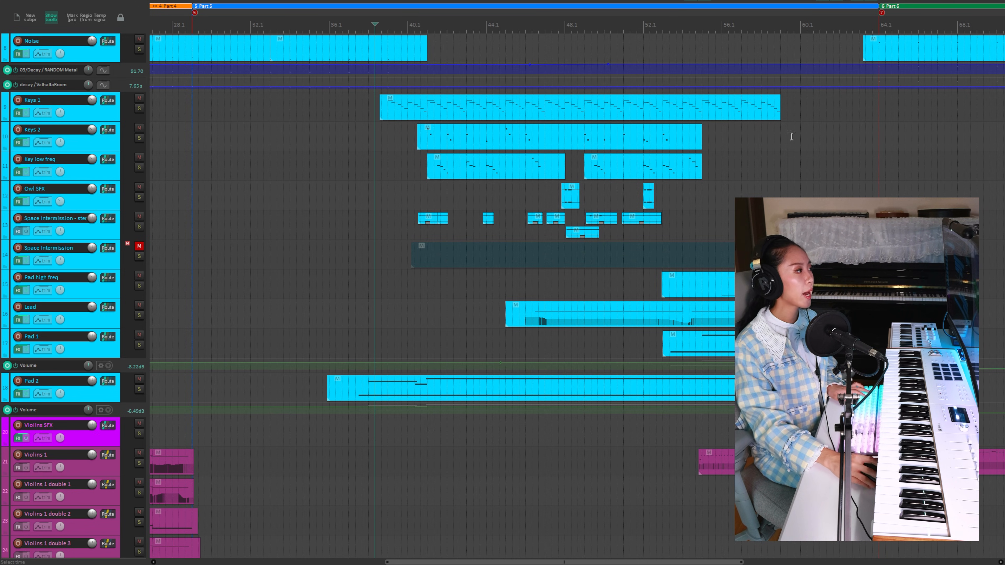
# Place the edit cursor near the start of the Pad 2 item and view Pad 2's instrument preset, then close it.
pyautogui.click(355, 348)
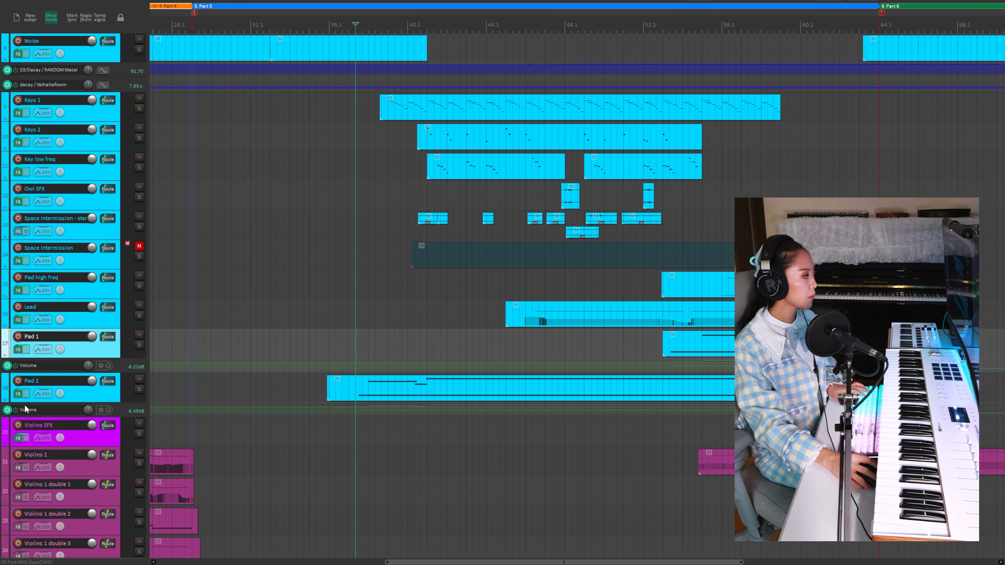
pyautogui.click(19, 394)
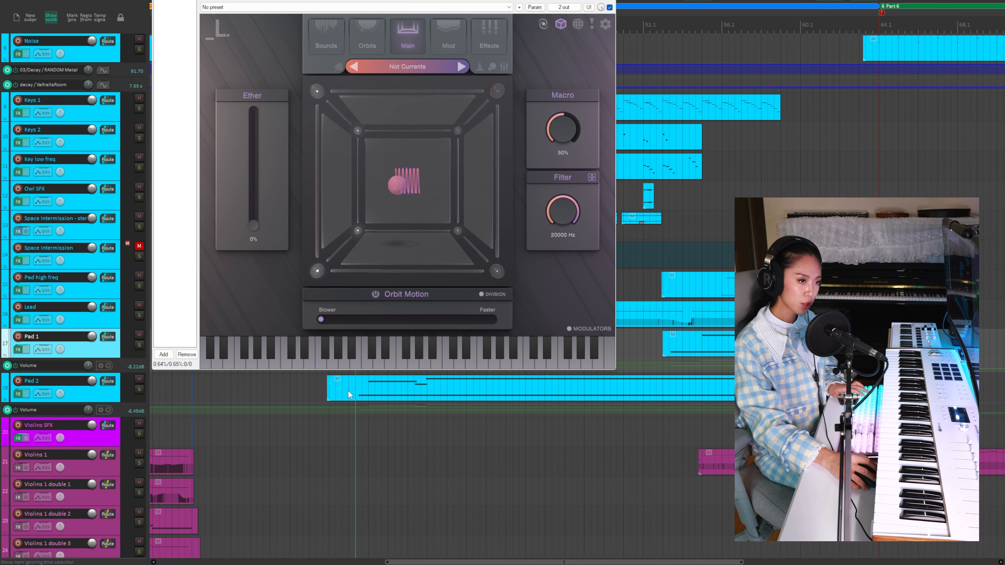
pyautogui.click(665, 344)
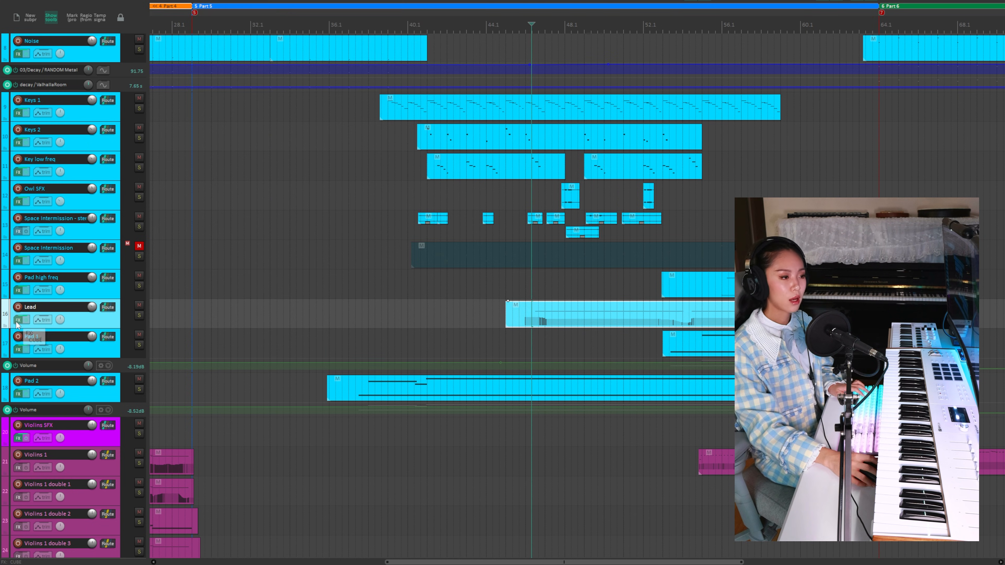
# Open the Lead instrument with its Dune Walker preset, arm the track to demonstrate the sound, and open the Lead MIDI item.
pyautogui.click(18, 321)
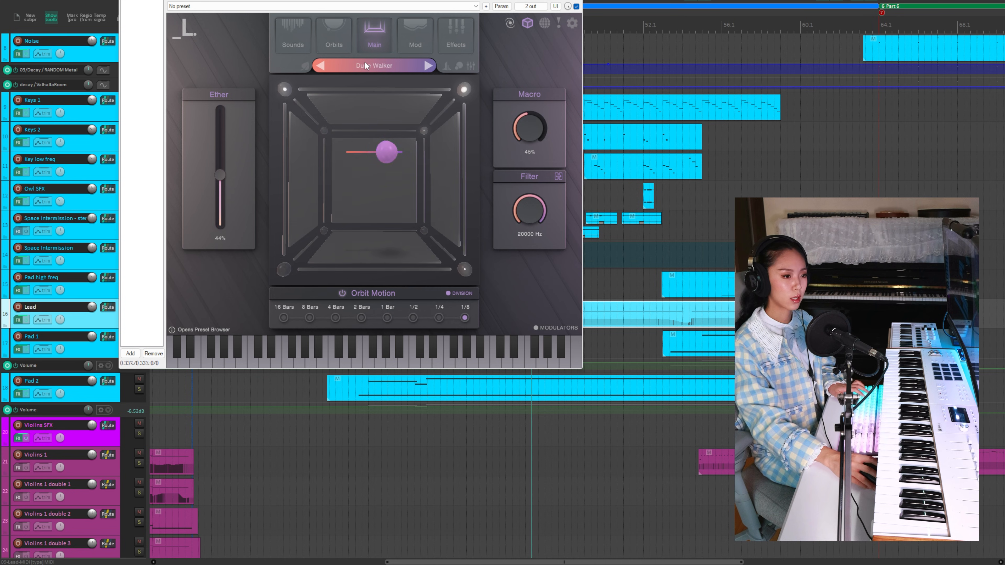
pyautogui.click(18, 306)
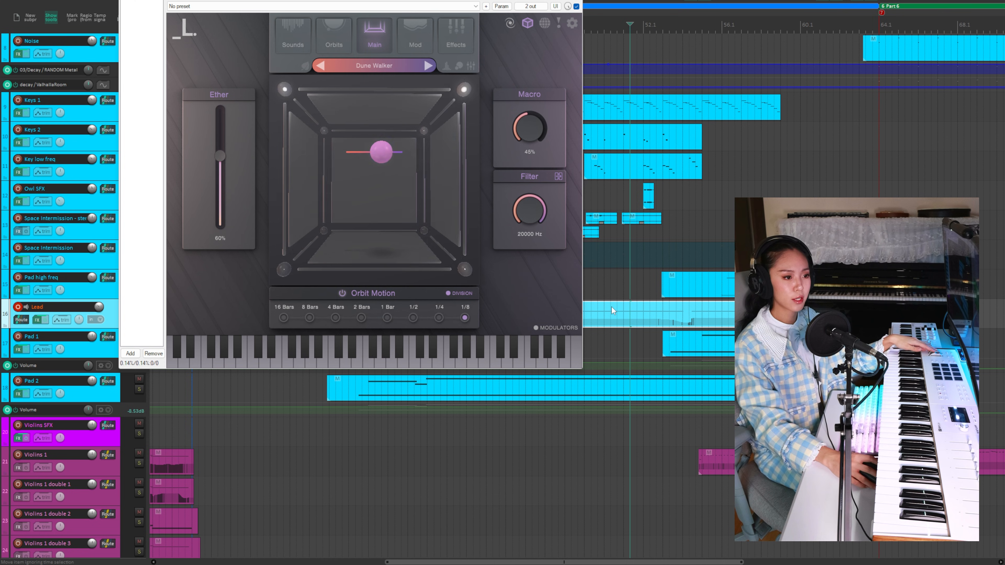
pyautogui.doubleClick(597, 314)
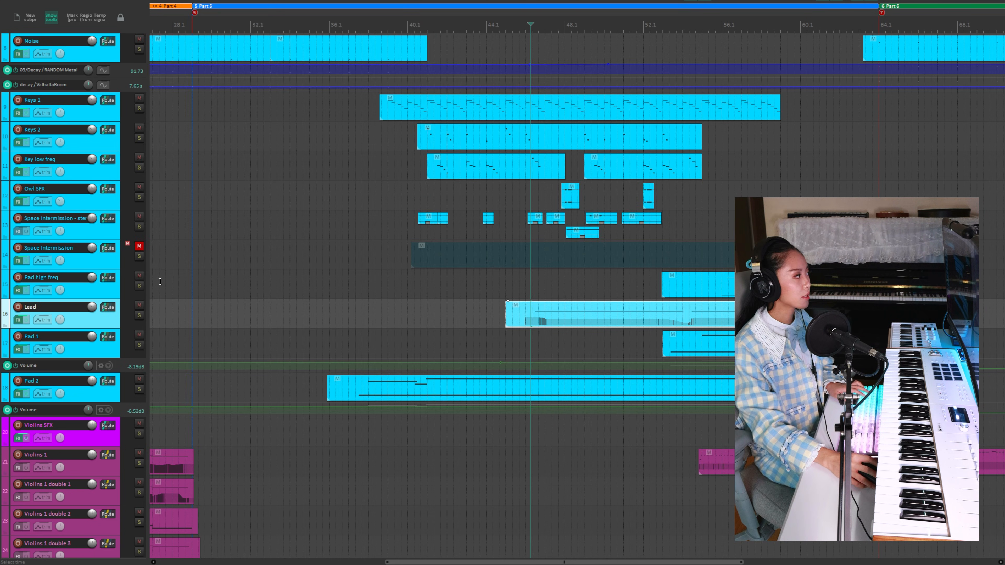
# Open the CUBE instrument on Pad high freq, bring its window into view and solo the track.
pyautogui.click(109, 286)
pyautogui.press('f')
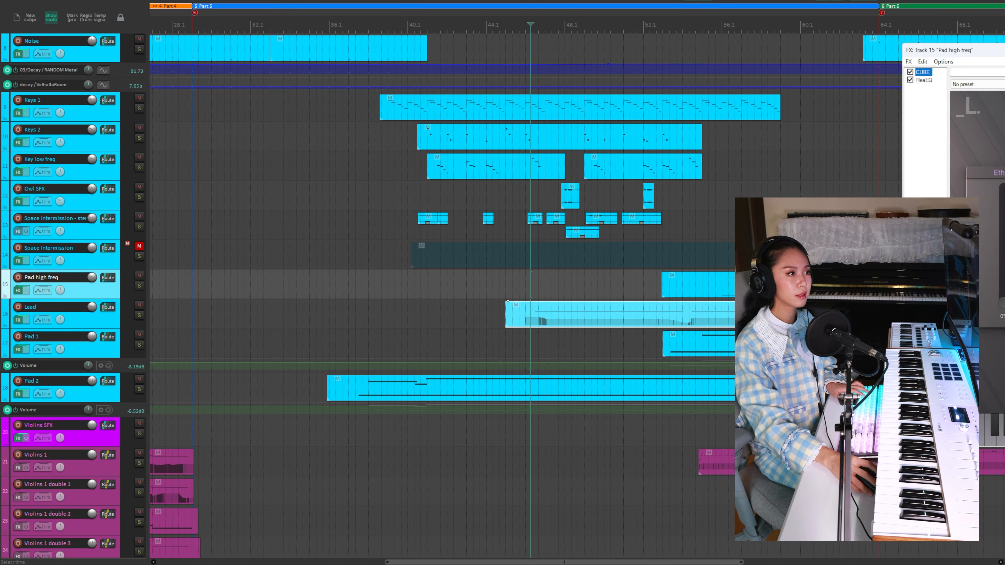
pyautogui.moveTo(1001, 49); pyautogui.dragTo(350, 46)
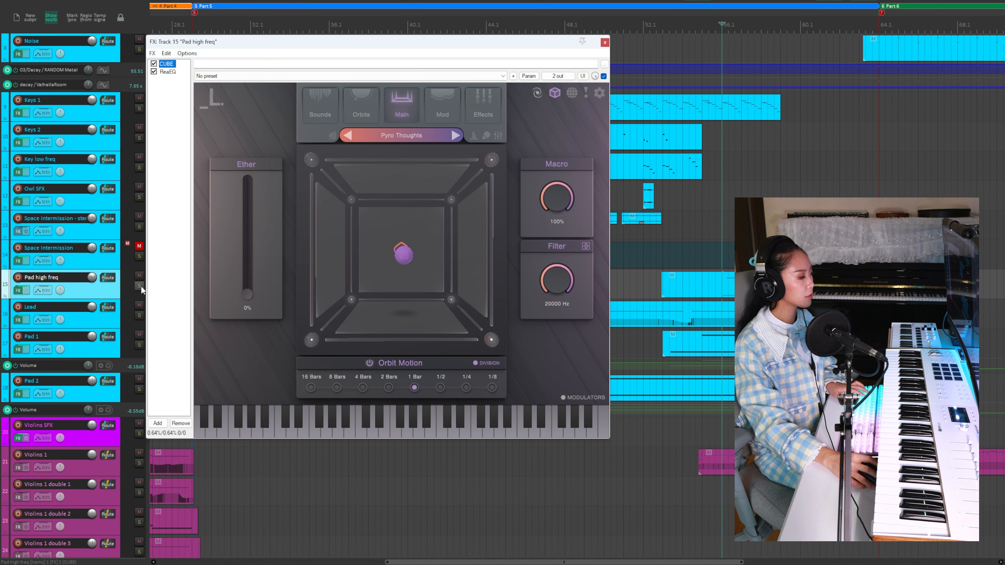
pyautogui.click(139, 286)
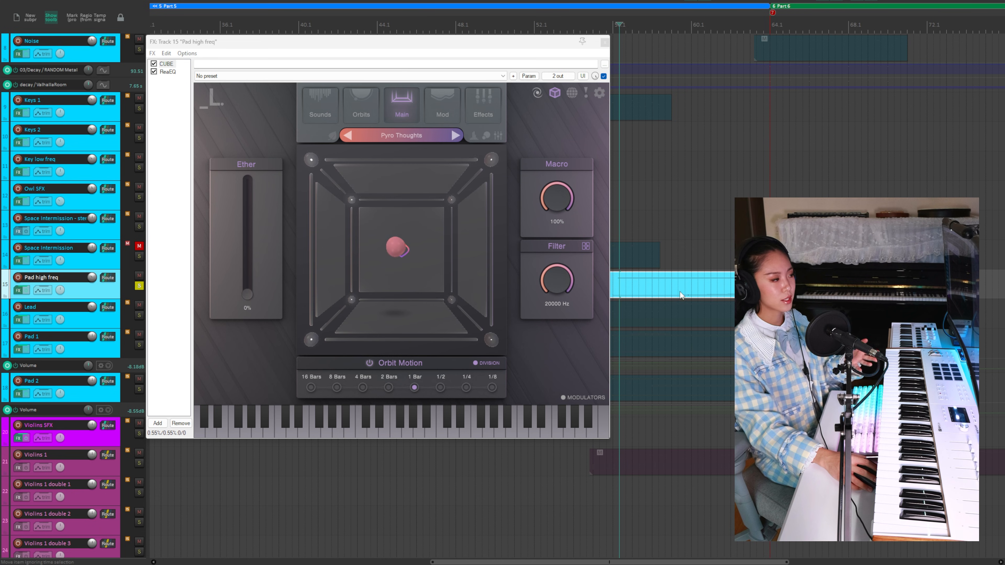
# Play the Pad high freq notes in the MIDI editor, unsolo the track to hear the full mix, and close the editor.
pyautogui.doubleClick(620, 286)
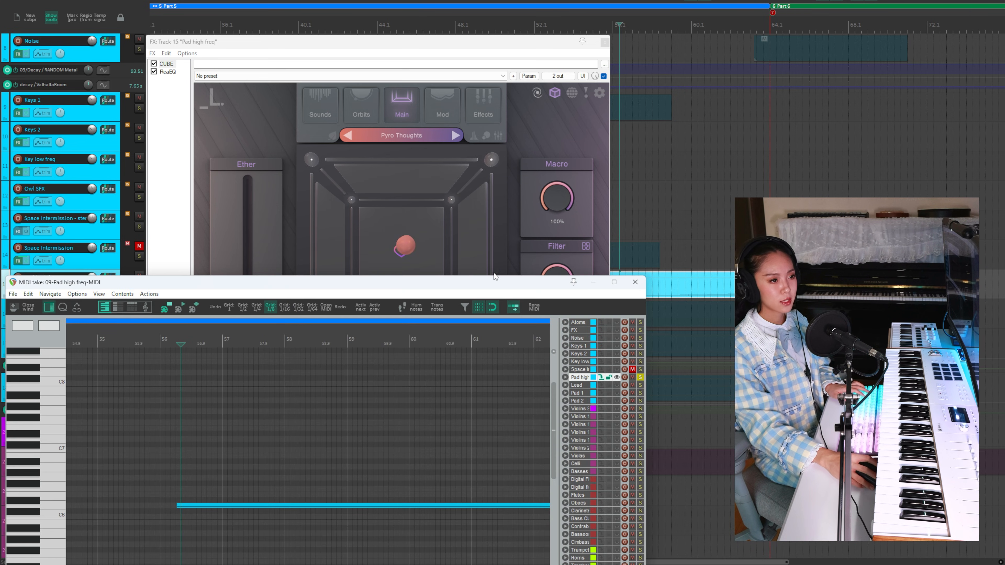
pyautogui.moveTo(472, 279); pyautogui.dragTo(570, 145)
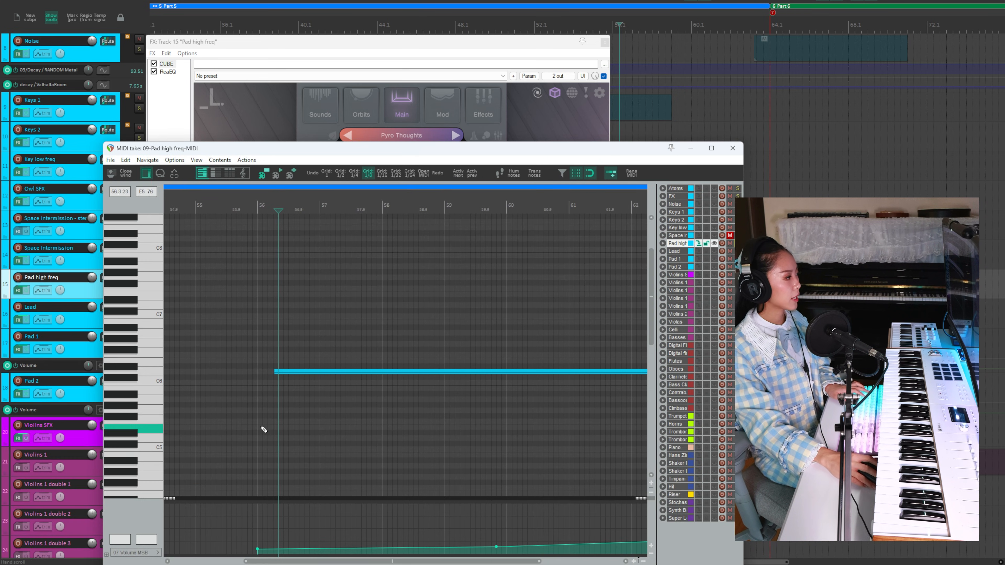
pyautogui.press('space')
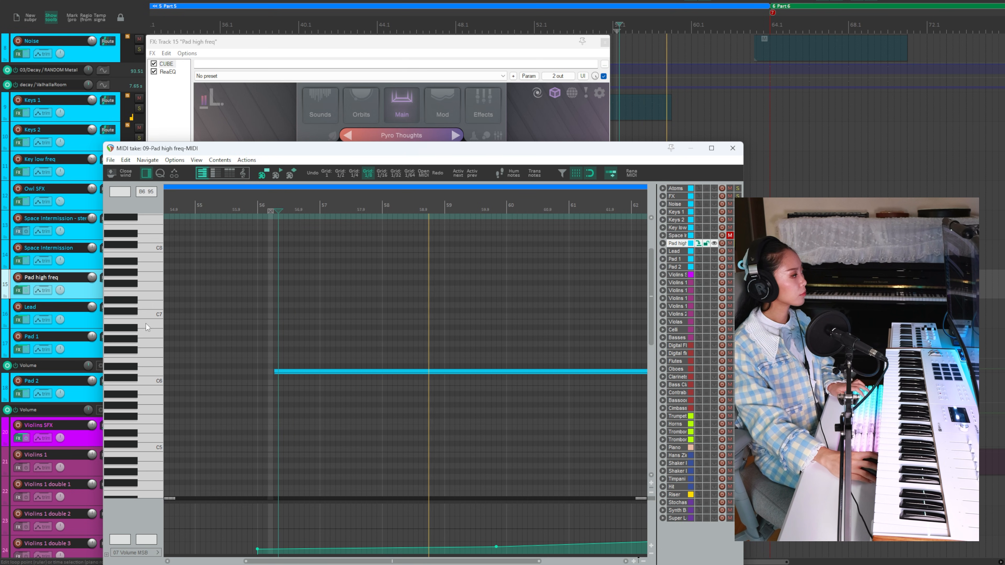
pyautogui.moveTo(360, 148); pyautogui.dragTo(497, 137)
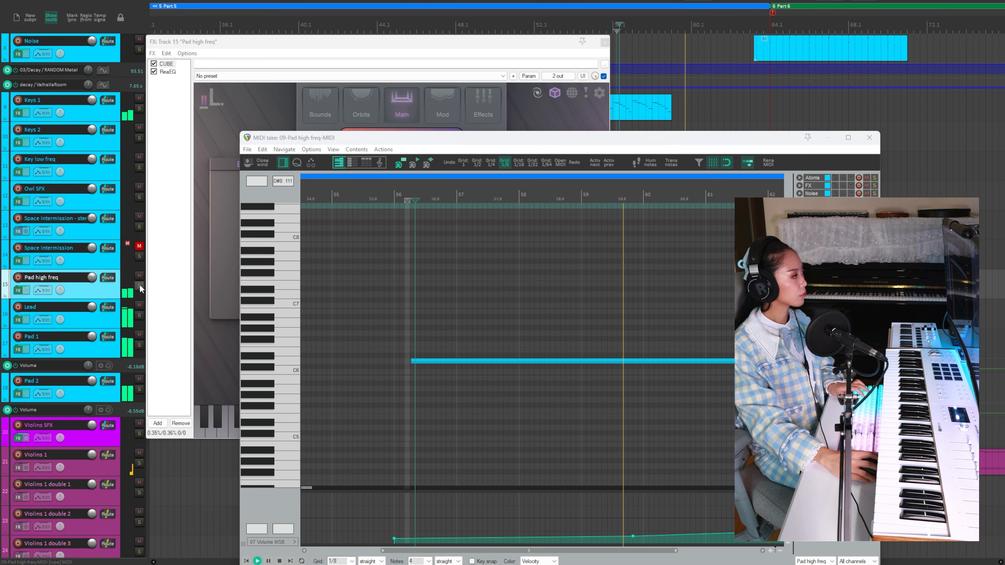
pyautogui.moveTo(783, 138); pyautogui.dragTo(650, 189)
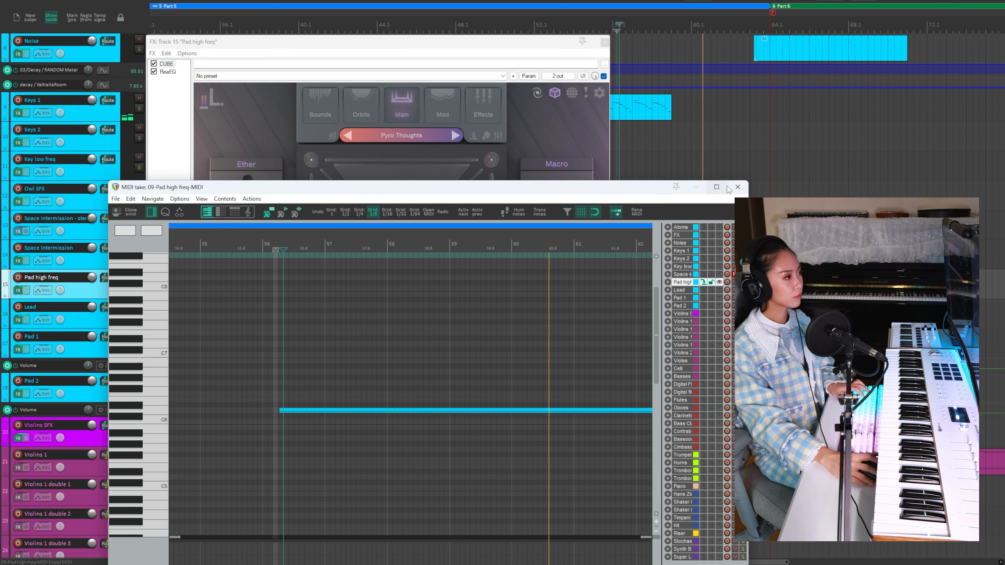
pyautogui.click(736, 187)
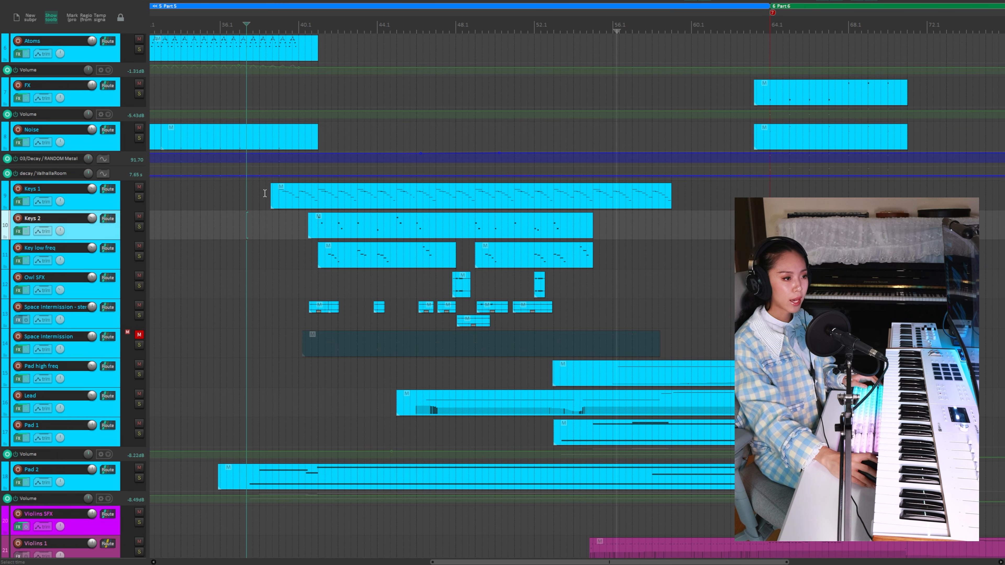
# Select the Part 5 items from Keys 1 down to Space Intermission and open the Keys 1 instrument.
pyautogui.moveTo(265, 193); pyautogui.dragTo(676, 335)
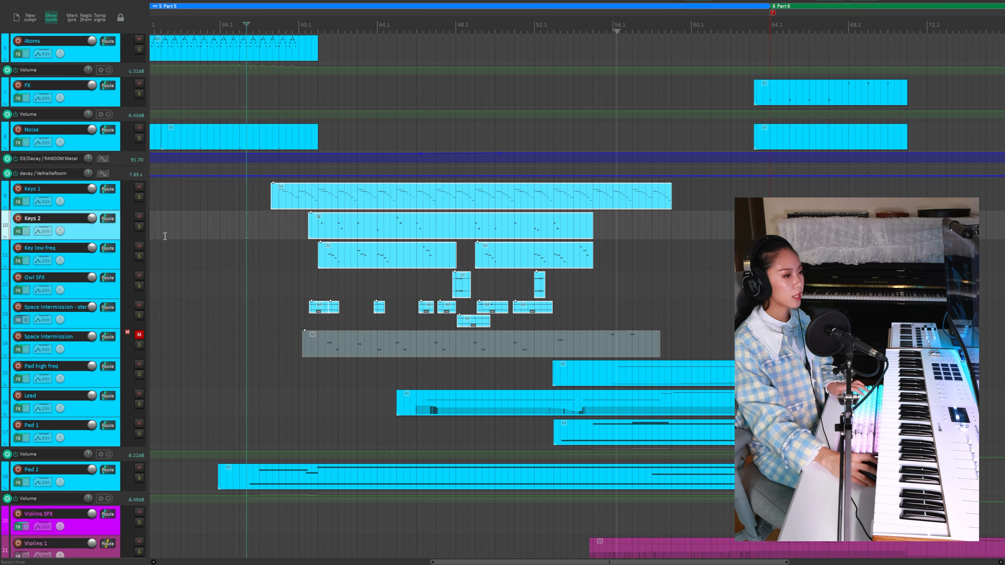
pyautogui.click(17, 202)
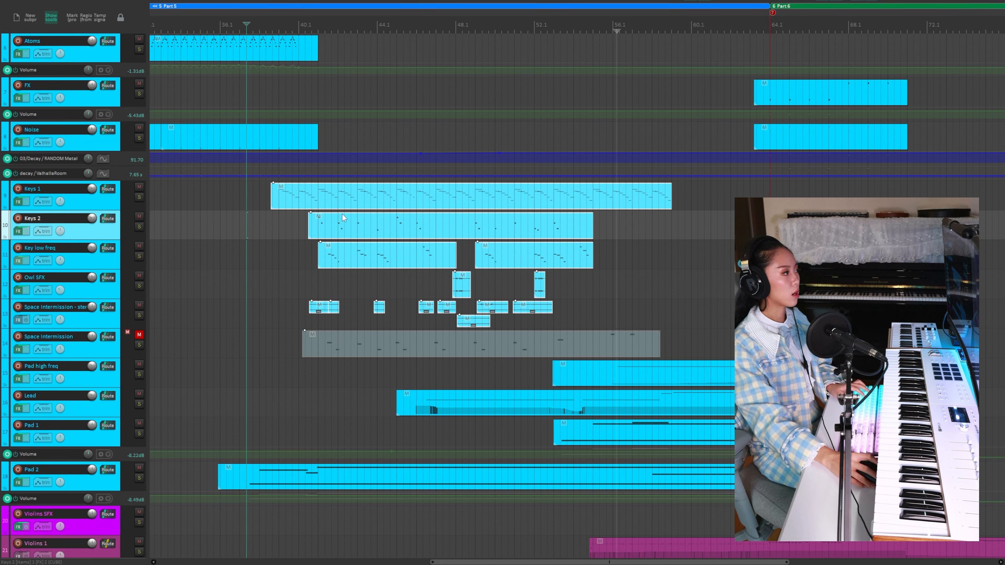
# Solo Keys 2 and play it from around bar 40 with Key low freq's CUBE instrument open, then close the instrument and unsolo.
pyautogui.click(19, 261)
pyautogui.click(139, 226)
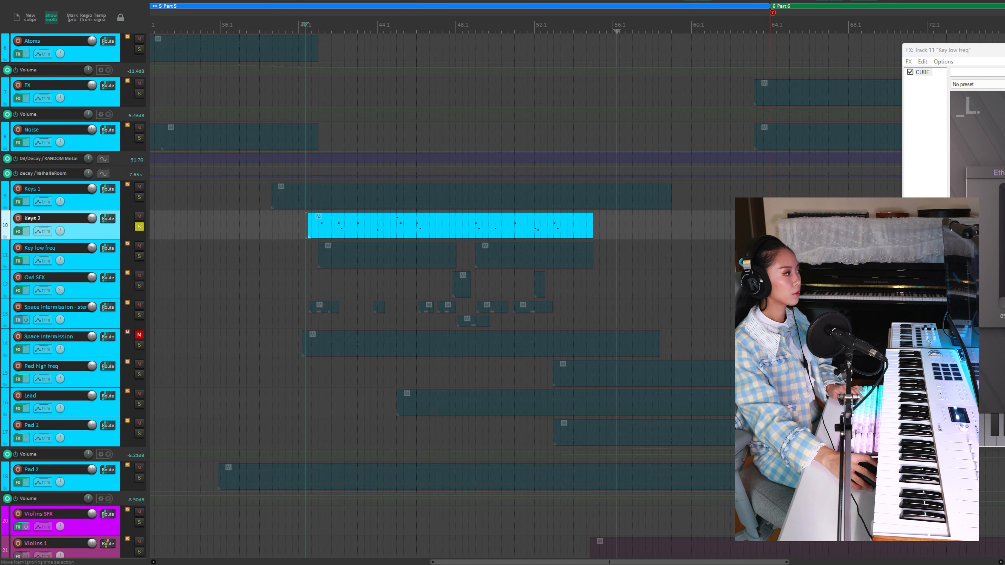
pyautogui.moveTo(1002, 50); pyautogui.dragTo(314, 257)
pyautogui.press('space')
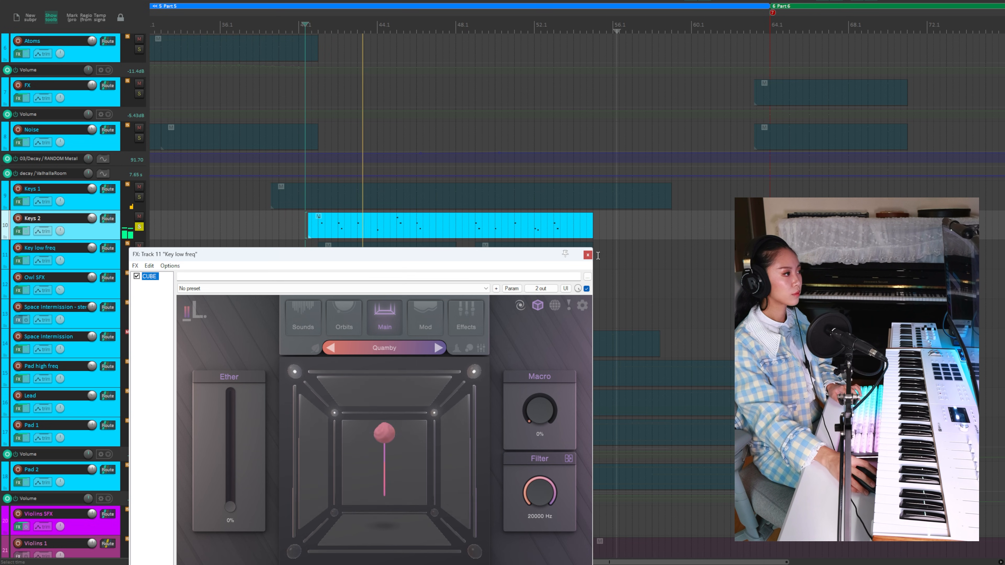
pyautogui.click(588, 256)
pyautogui.hotkey('ctrl', 'a')
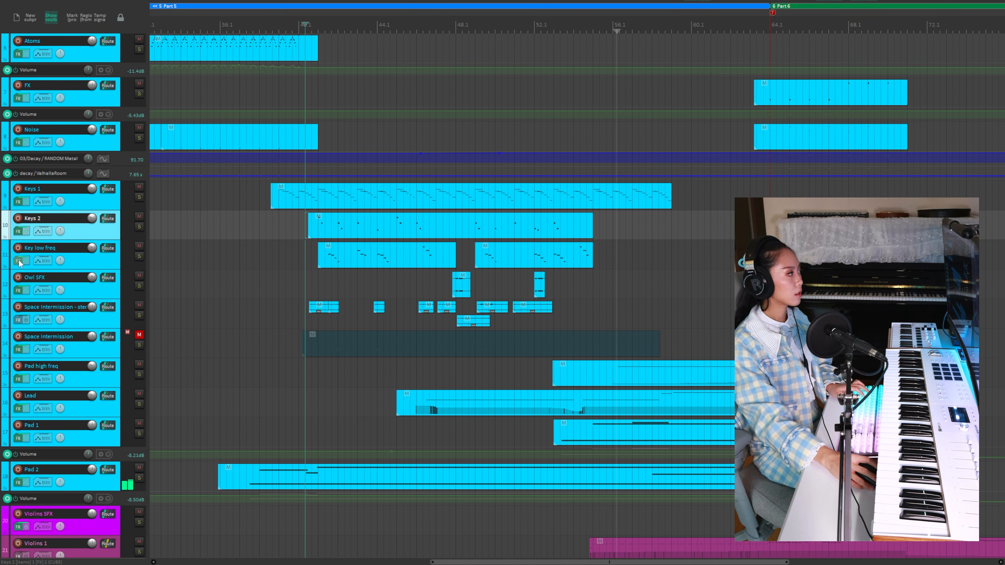
# Open the CUBE instrument on Key low freq, play the soloed track from around bar 41, close the instrument and unsolo.
pyautogui.click(17, 260)
pyautogui.moveTo(381, 255); pyautogui.dragTo(387, 304)
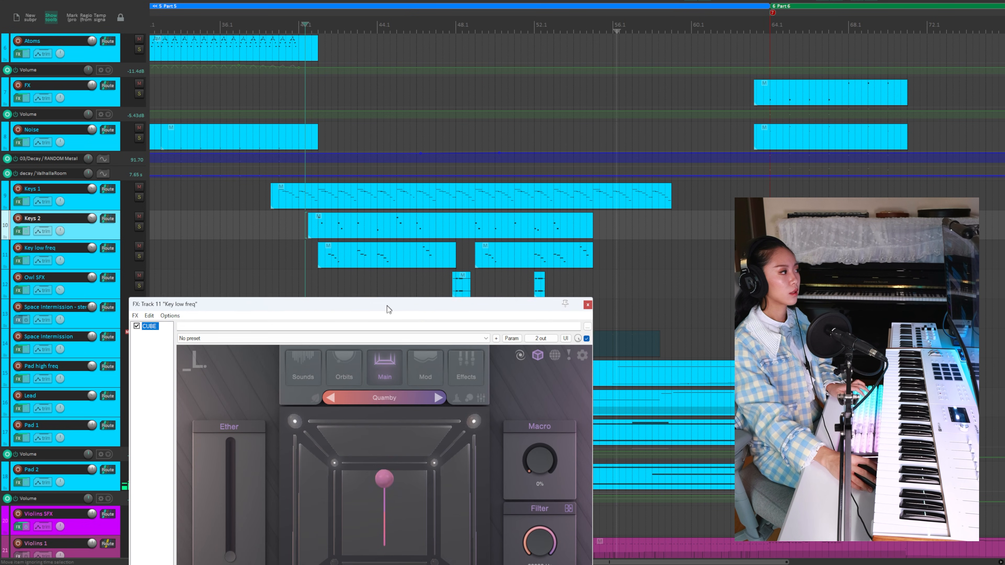
pyautogui.click(319, 253)
pyautogui.press('space')
pyautogui.click(140, 257)
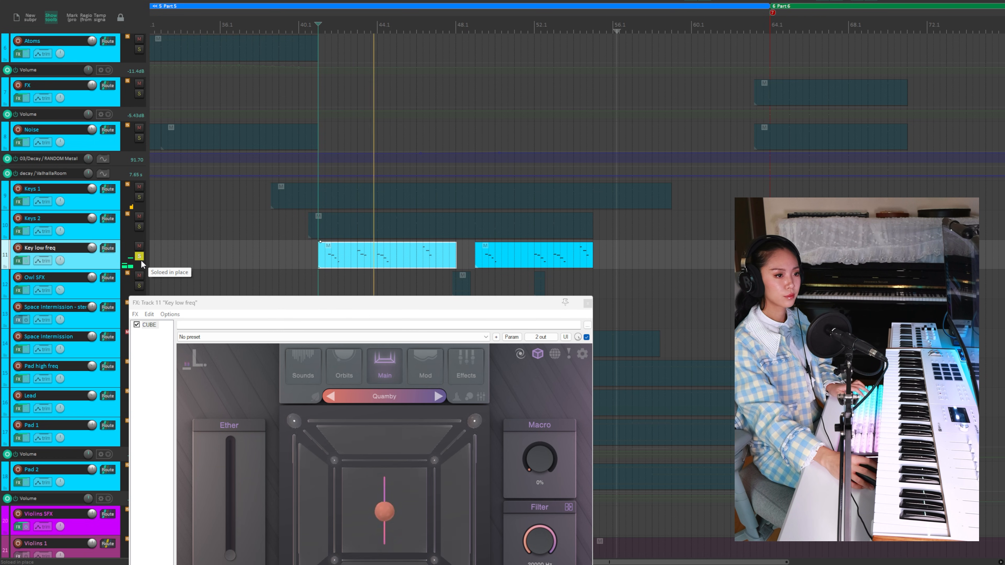
pyautogui.press('space')
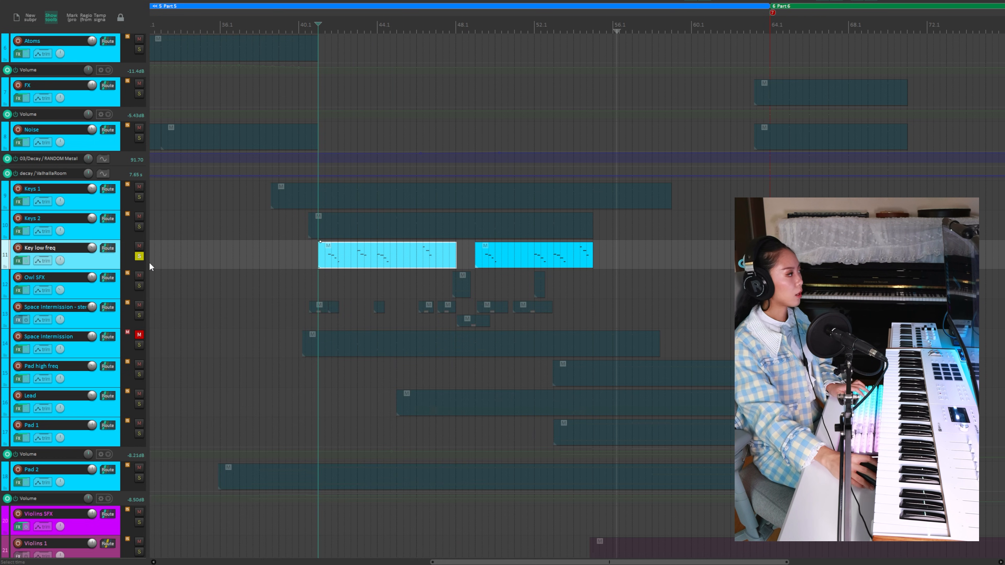
pyautogui.click(139, 256)
# Solo Owl SFX, play its two items around bars 48 and 52, and unsolo the track.
pyautogui.click(139, 285)
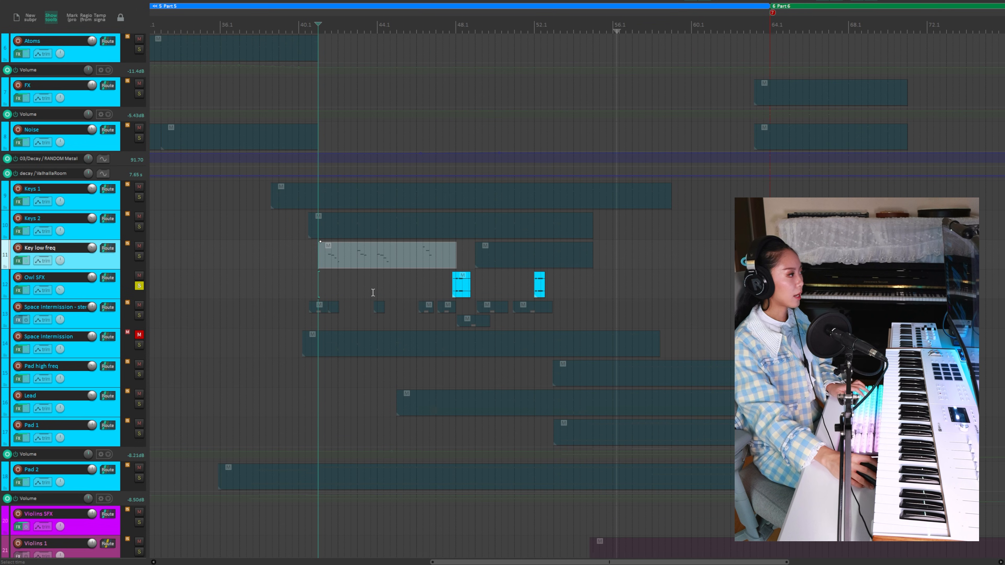
pyautogui.click(451, 281)
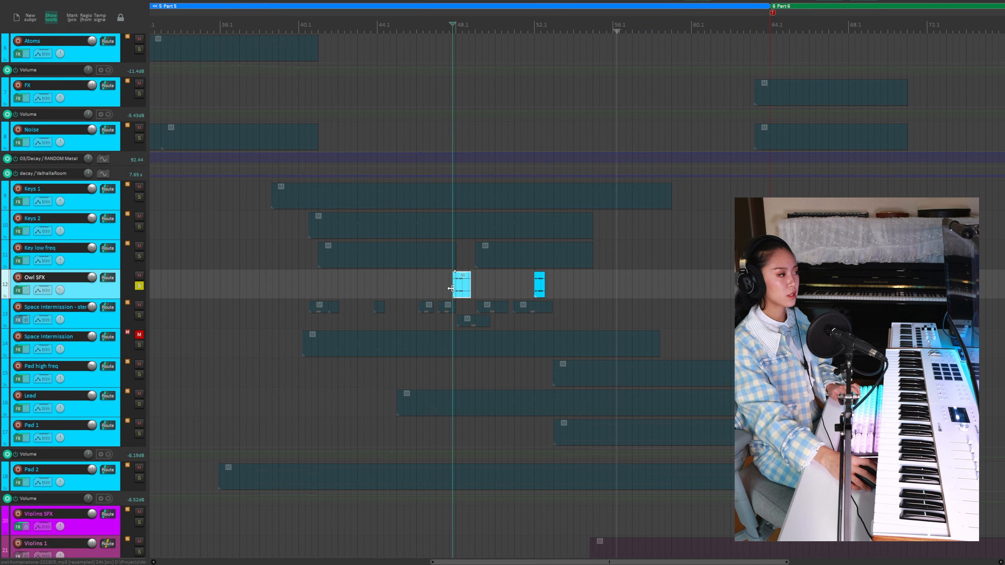
pyautogui.press('space')
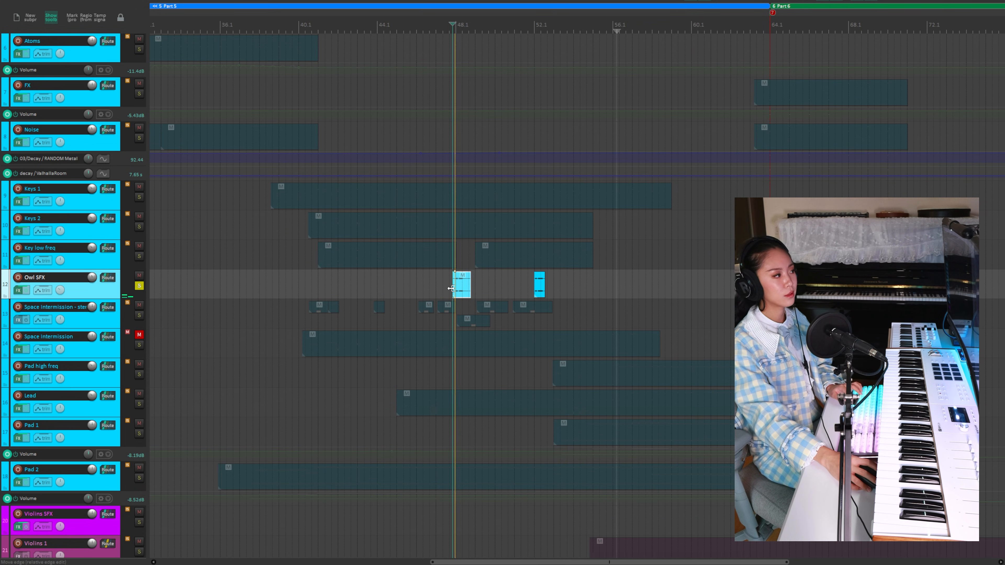
pyautogui.click(534, 287)
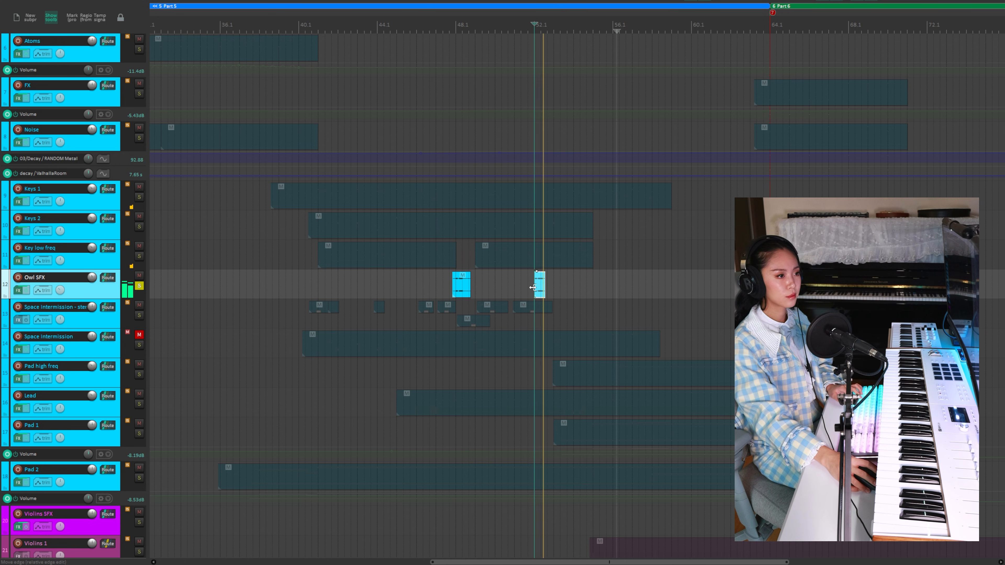
pyautogui.click(139, 285)
# Solo the Space Intermission audio track, play it from around bar 40 and enlarge its waveforms.
pyautogui.click(139, 316)
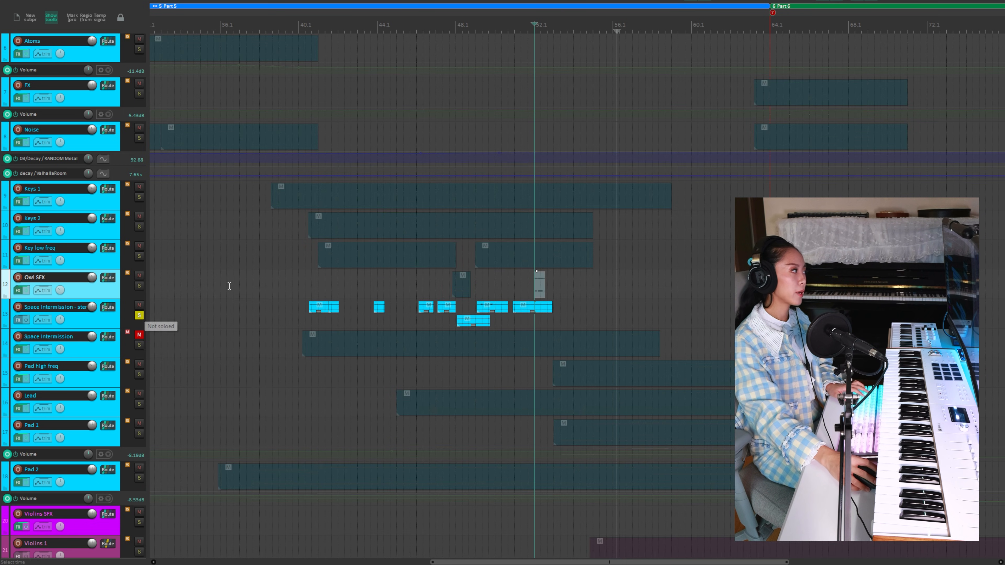
pyautogui.click(305, 289)
pyautogui.press('space')
pyautogui.scroll(6, 17, 366)
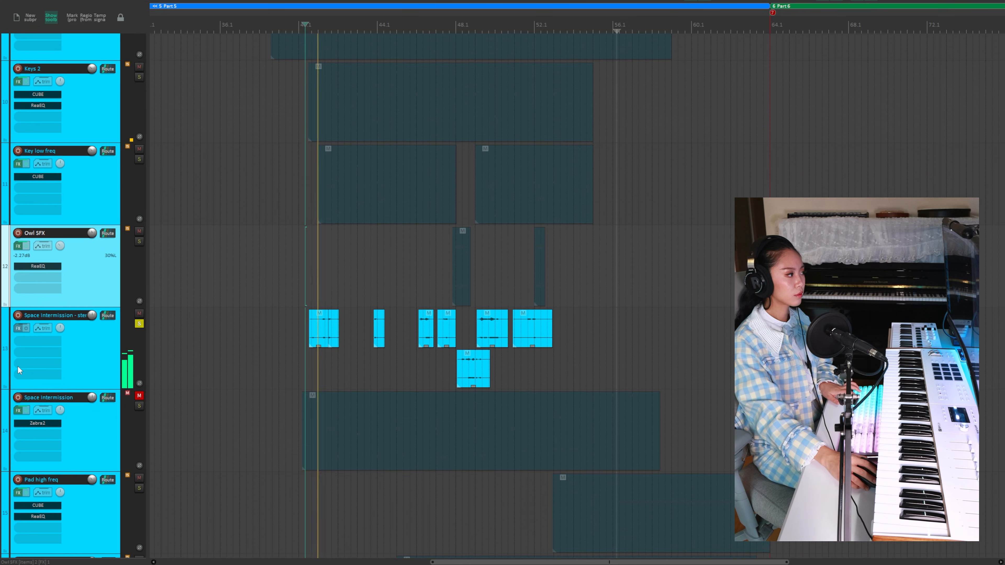
pyautogui.scroll(3, 576, 383)
pyautogui.hscroll(6, 566, 382)
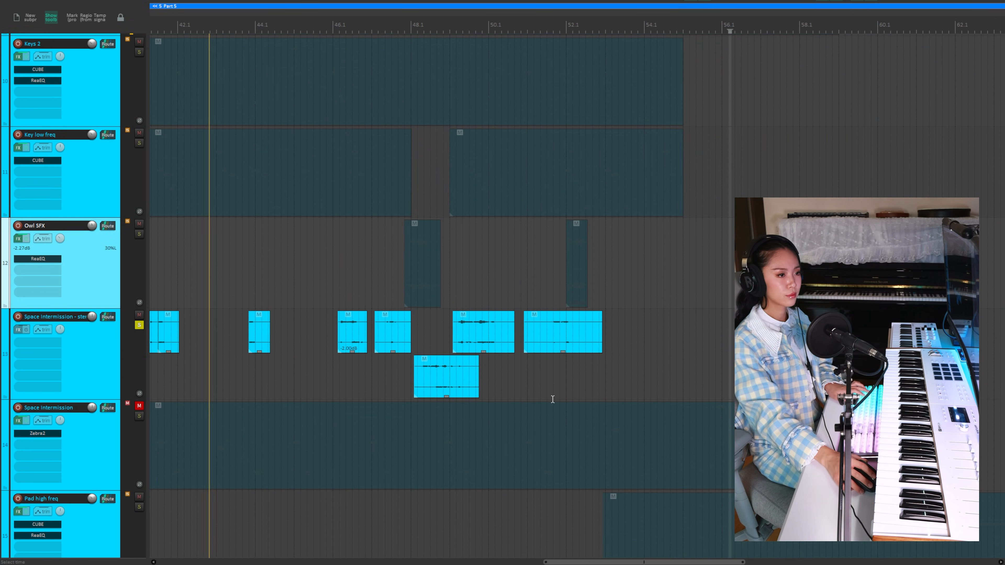
# Open the Zebra2 instrument on the muted Space Intermission track, move its window clear of the playing audio items, and close it.
pyautogui.click(20, 422)
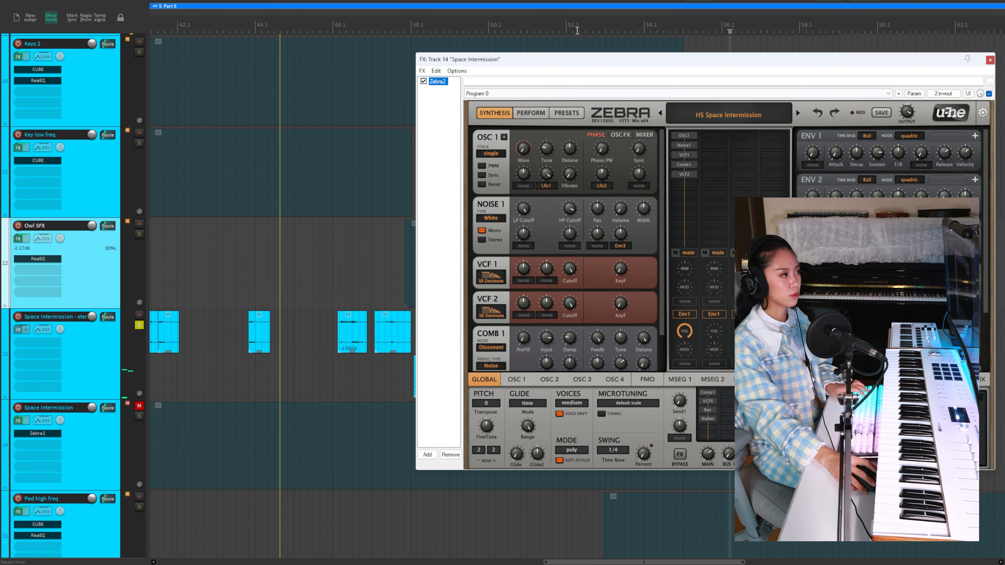
pyautogui.moveTo(612, 71); pyautogui.dragTo(330, 185)
pyautogui.scroll(-5, 317, 281)
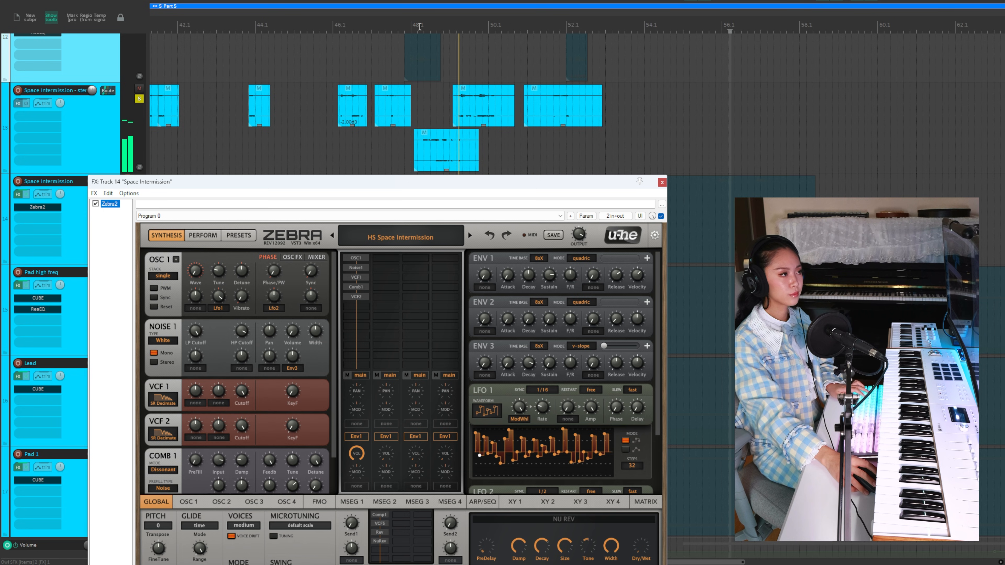
pyautogui.moveTo(524, 187); pyautogui.dragTo(522, 170)
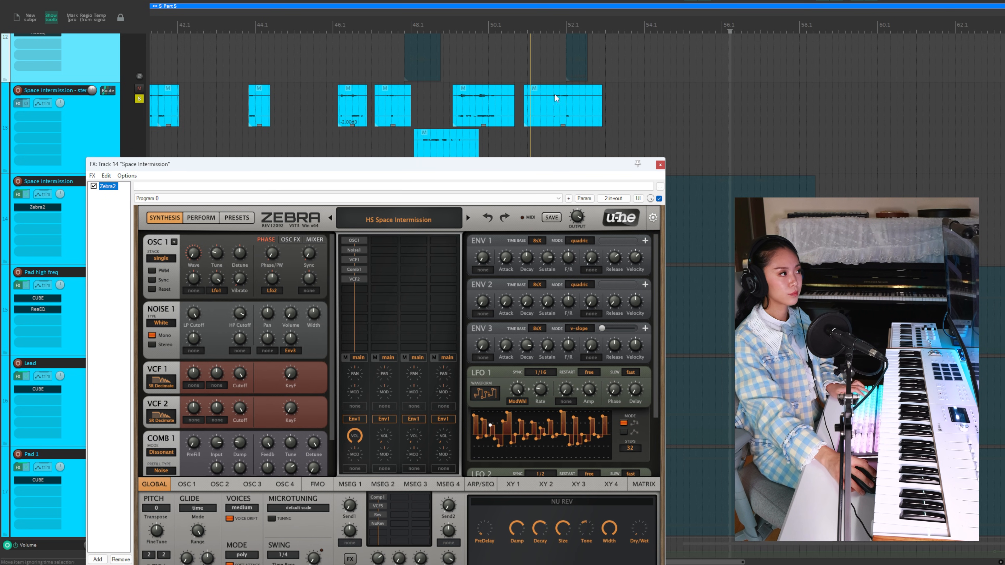
pyautogui.click(661, 166)
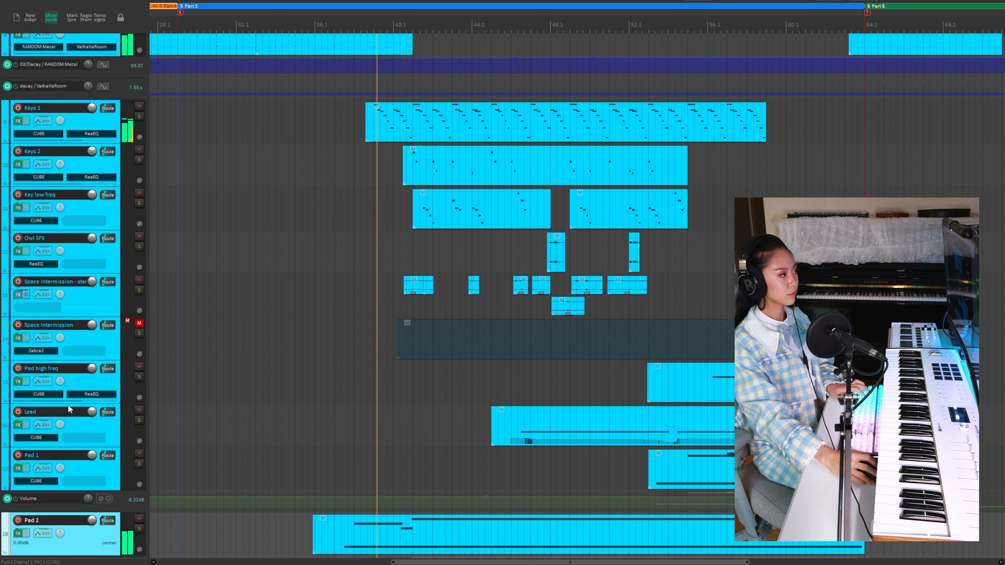
# Follow the full-mix playback through Part 5's synth layers and examine the string, woodwind and brass entries leading to Part 6.
pyautogui.scroll(-1, 68, 405)
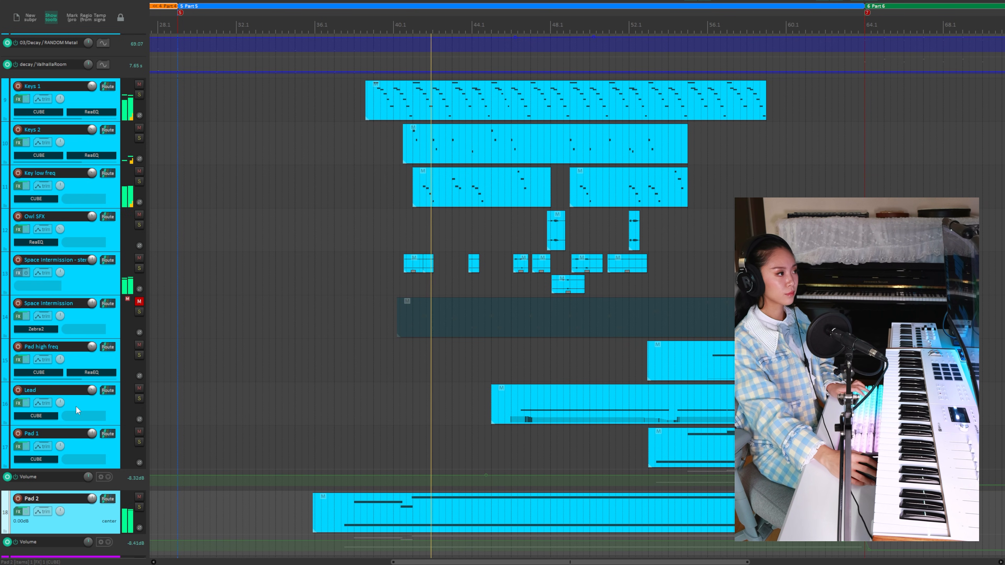
pyautogui.hscroll(3, 724, 413)
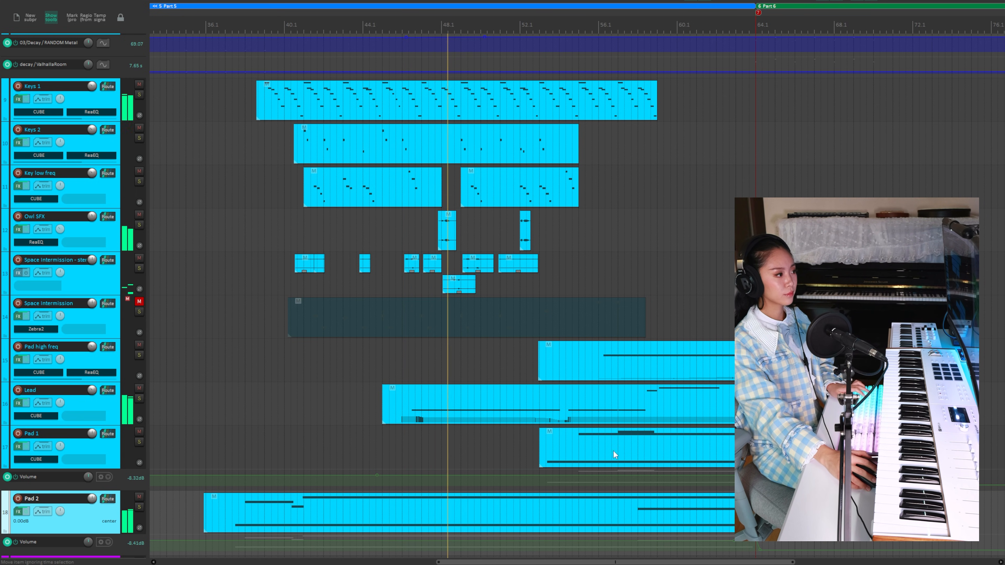
pyautogui.scroll(-2, 82, 435)
pyautogui.scroll(-1, 76, 434)
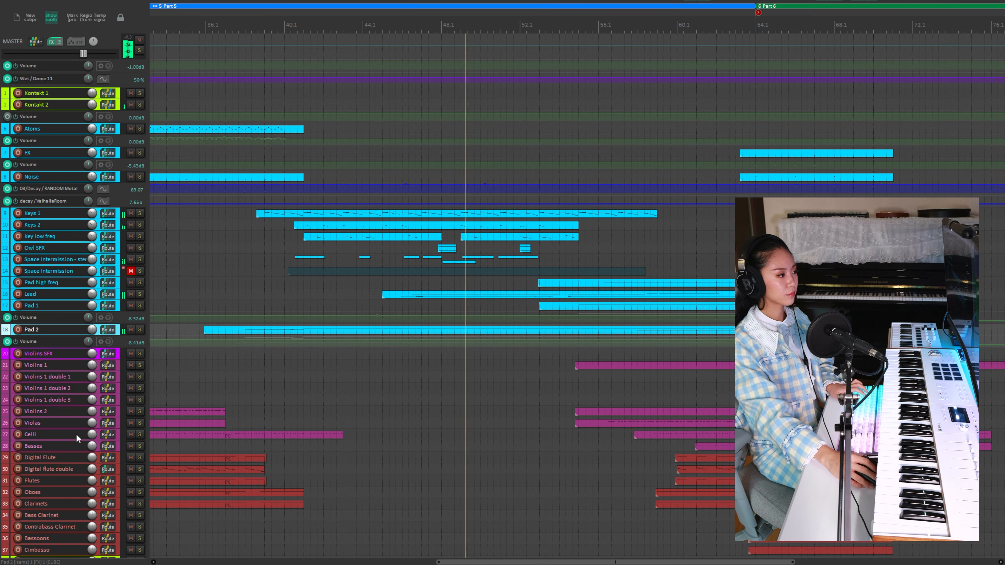
pyautogui.scroll(-1, 73, 435)
pyautogui.hscroll(3, 43, 443)
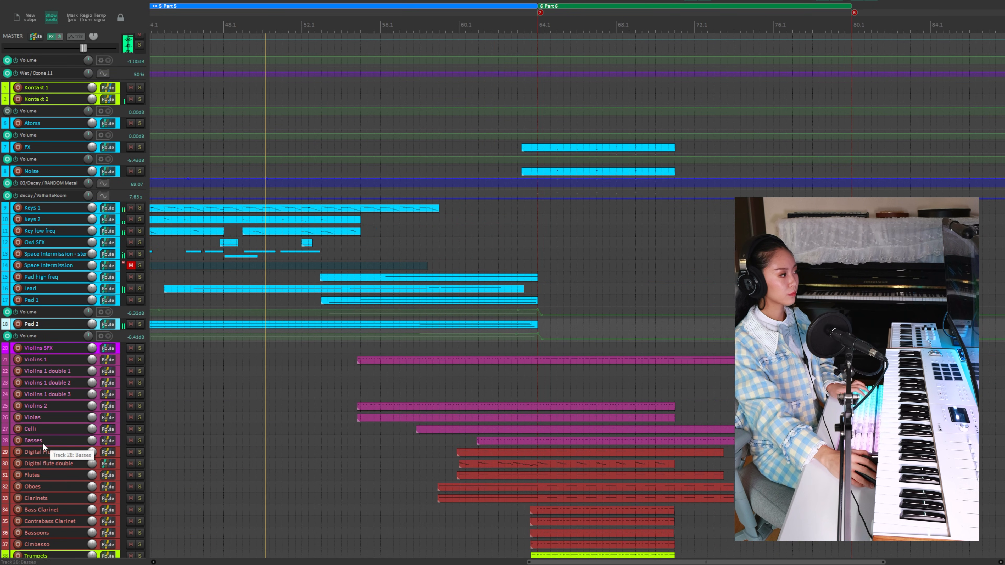
pyautogui.scroll(-3, 42, 443)
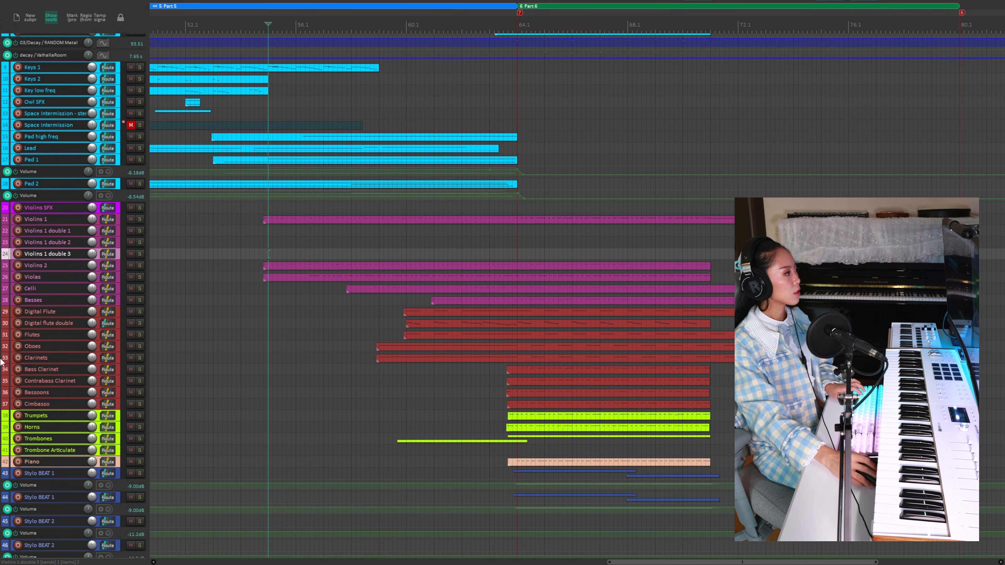
pyautogui.scroll(5, 283, 234)
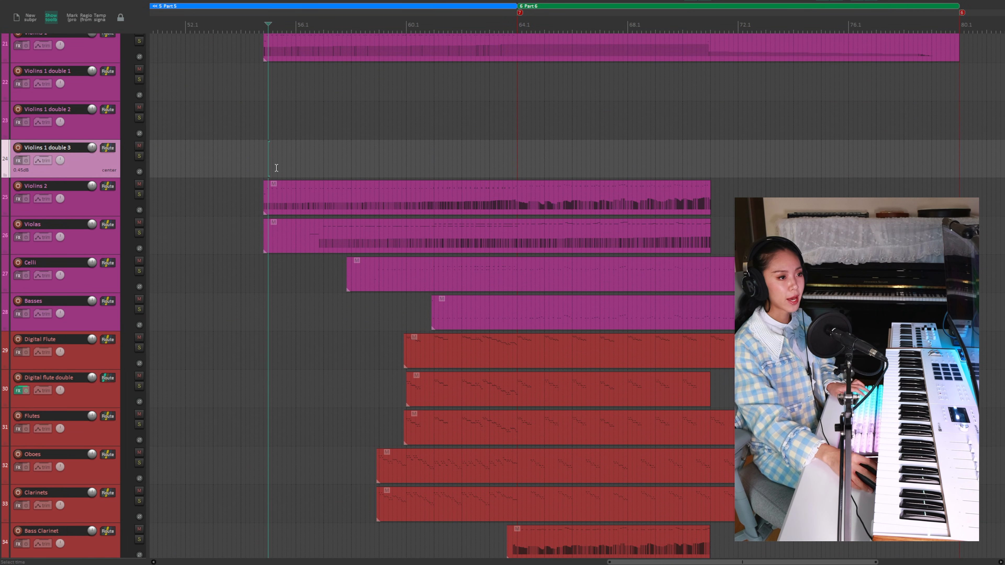
# Switch to the MuseScore score and highlight the staccato entries of Violins 1 and 2, Viola and Cello on pages 18 and 19.
pyautogui.click(672, 564)
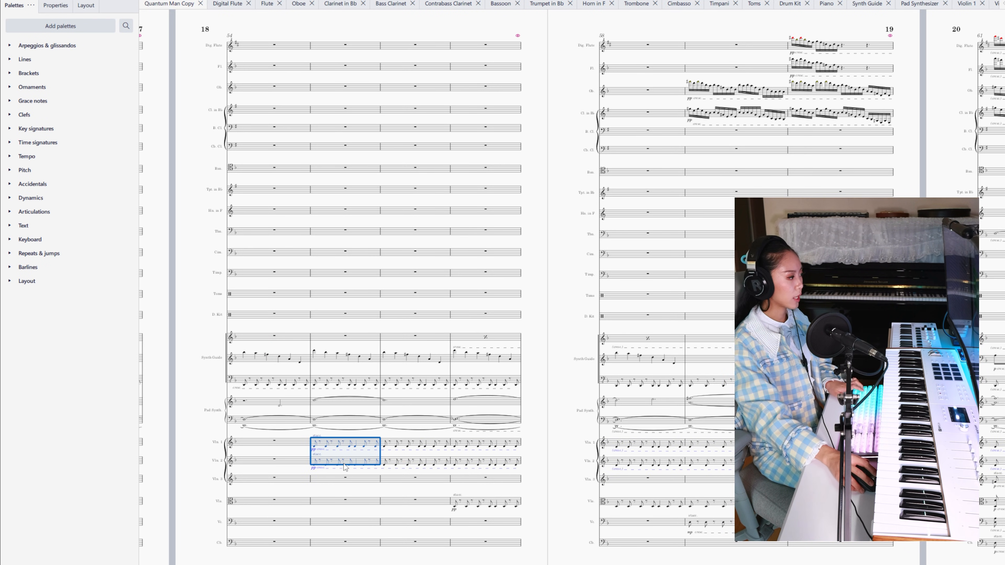
pyautogui.scroll(5, 344, 467)
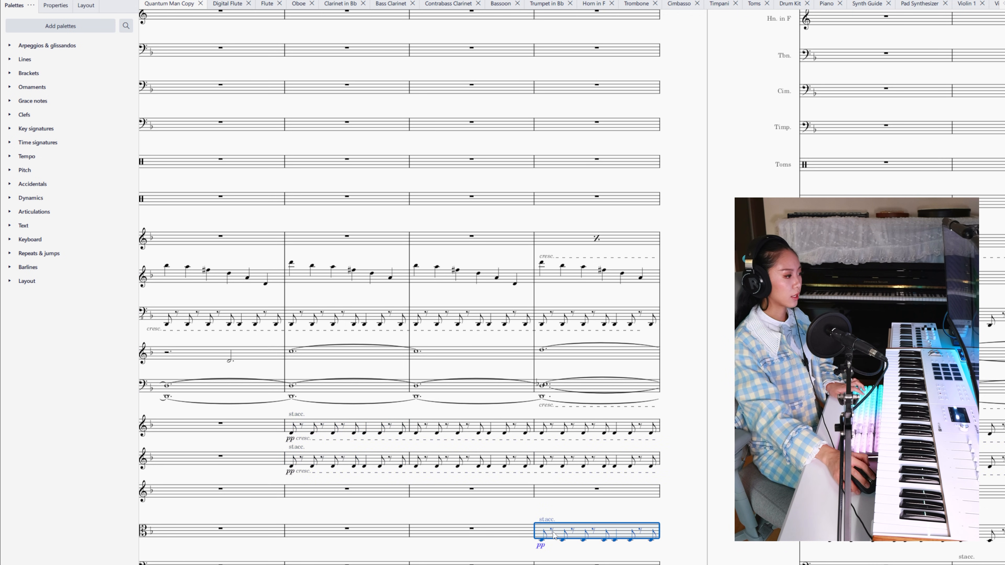
pyautogui.hscroll(-2, 554, 535)
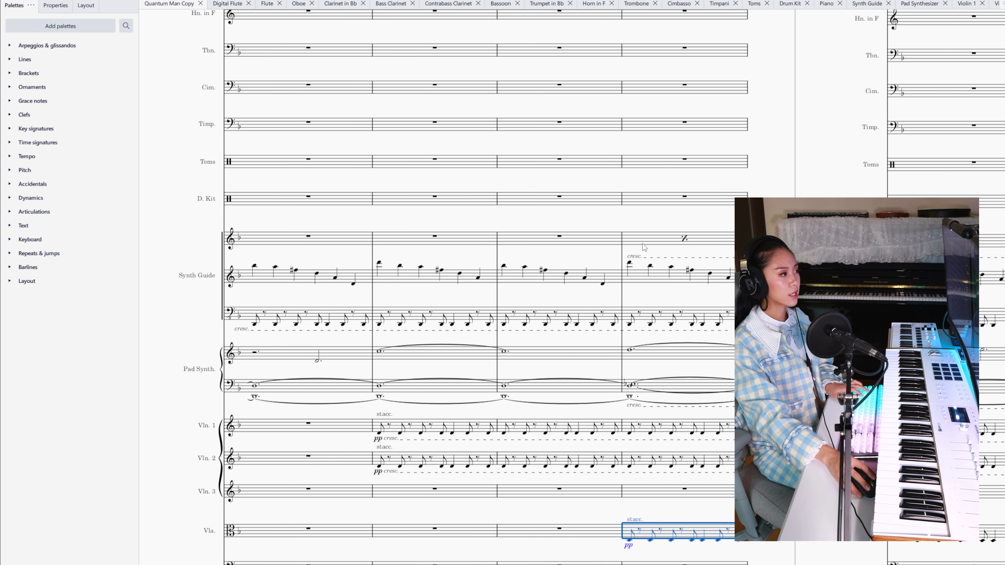
pyautogui.click(631, 491)
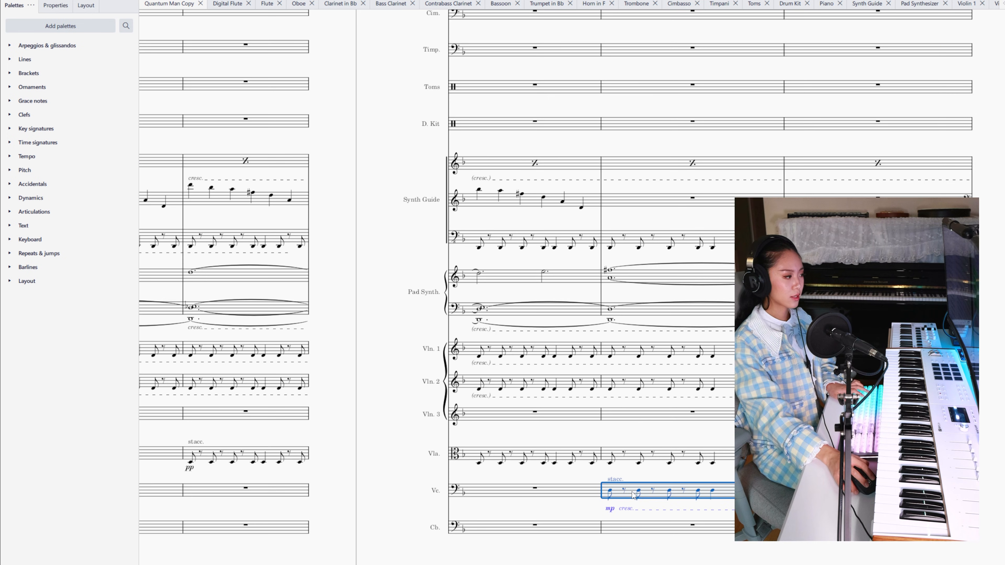
# Highlight the woodwind runs on page 19 for Oboe, Clarinet, Digital Flute and Flute.
pyautogui.scroll(10, 631, 491)
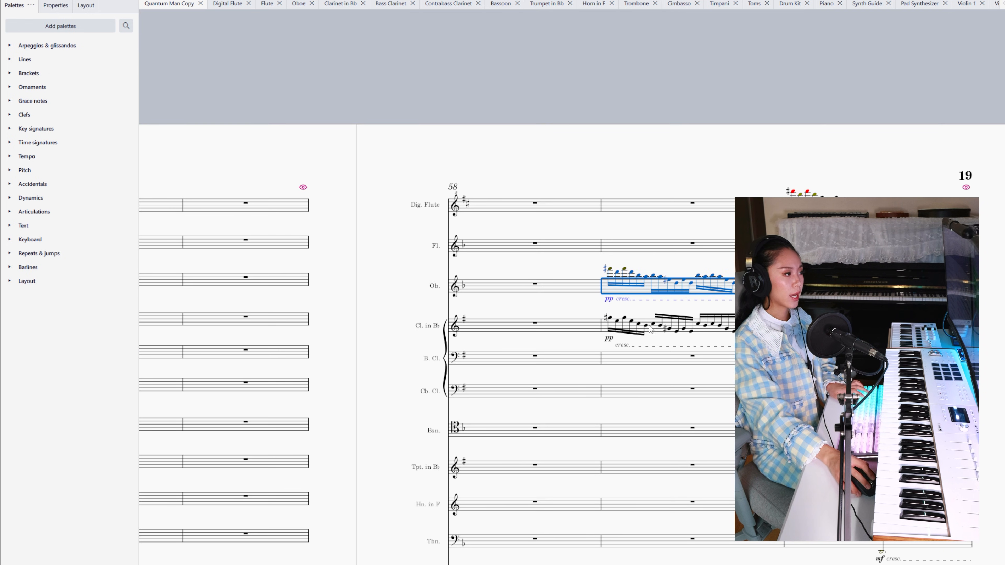
pyautogui.click(652, 329)
pyautogui.click(632, 95)
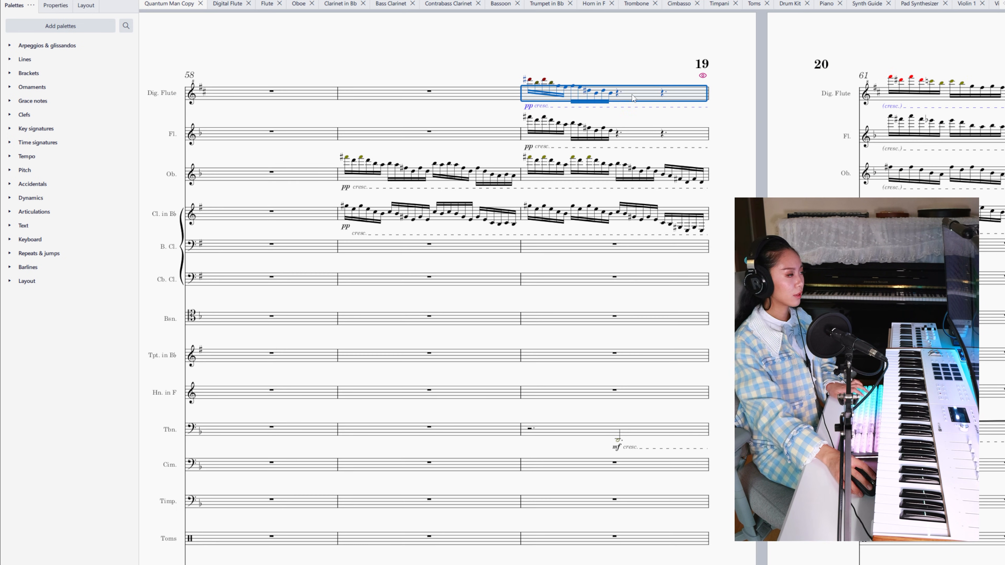
pyautogui.keyDown('shift'); pyautogui.click(641, 131); pyautogui.keyUp('shift')
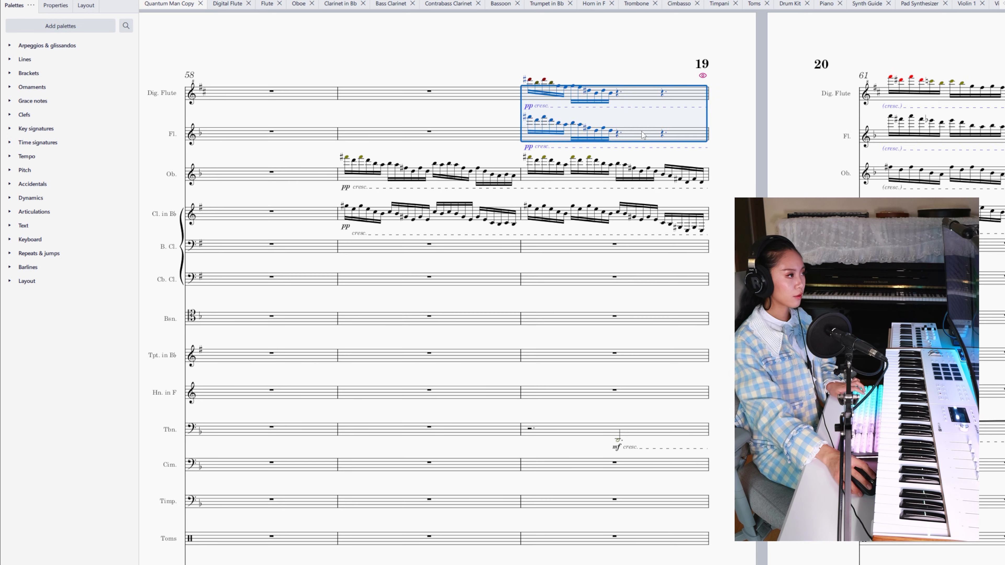
# Return to the REAPER project, place the cursor at the Basses entry around bar 61, and select the Synth Bass track.
pyautogui.scroll(-5, 555, 336)
pyautogui.scroll(-4, 556, 340)
pyautogui.hscroll(6, 555, 356)
pyautogui.scroll(-2, 556, 372)
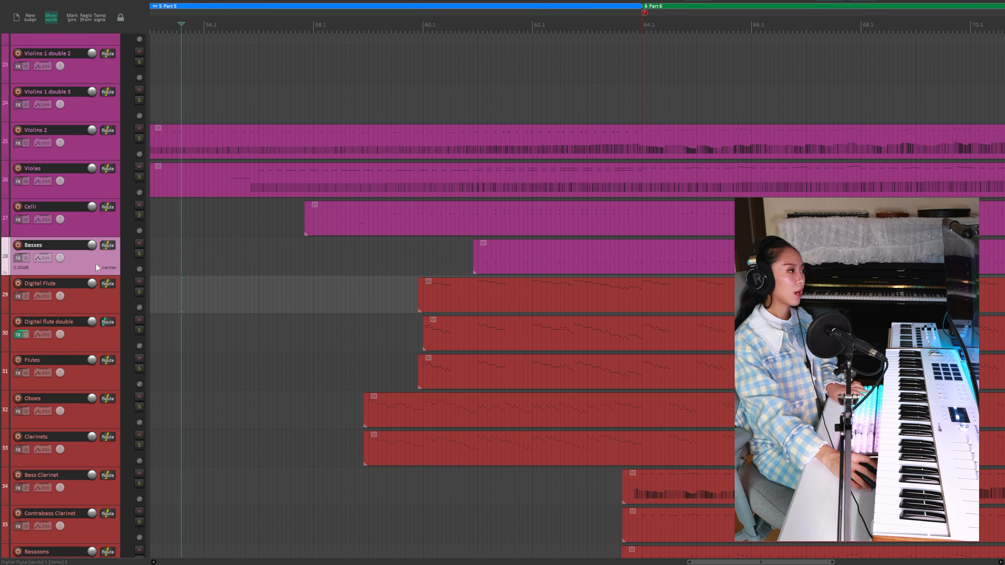
pyautogui.click(481, 264)
pyautogui.scroll(-15, 165, 397)
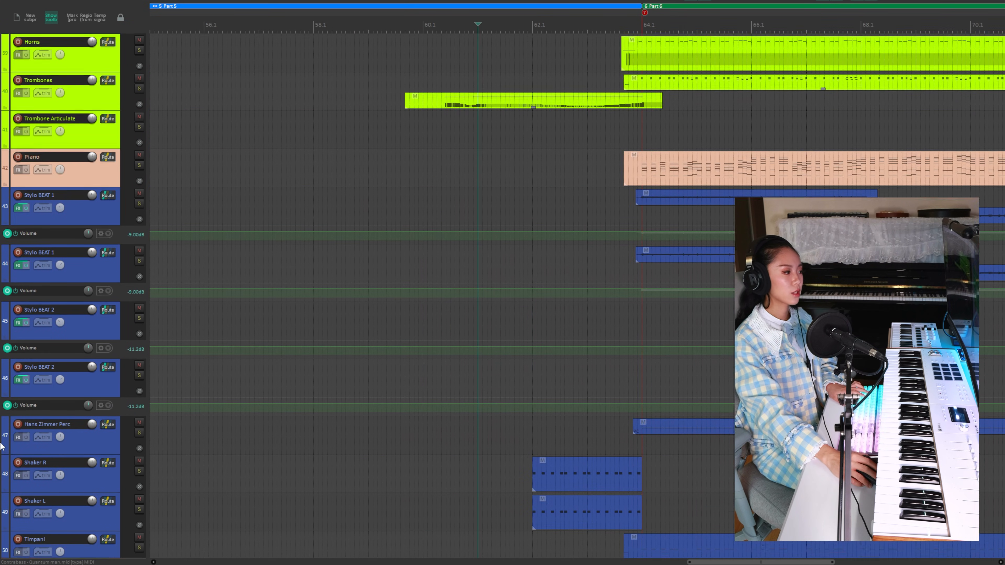
pyautogui.click(106, 378)
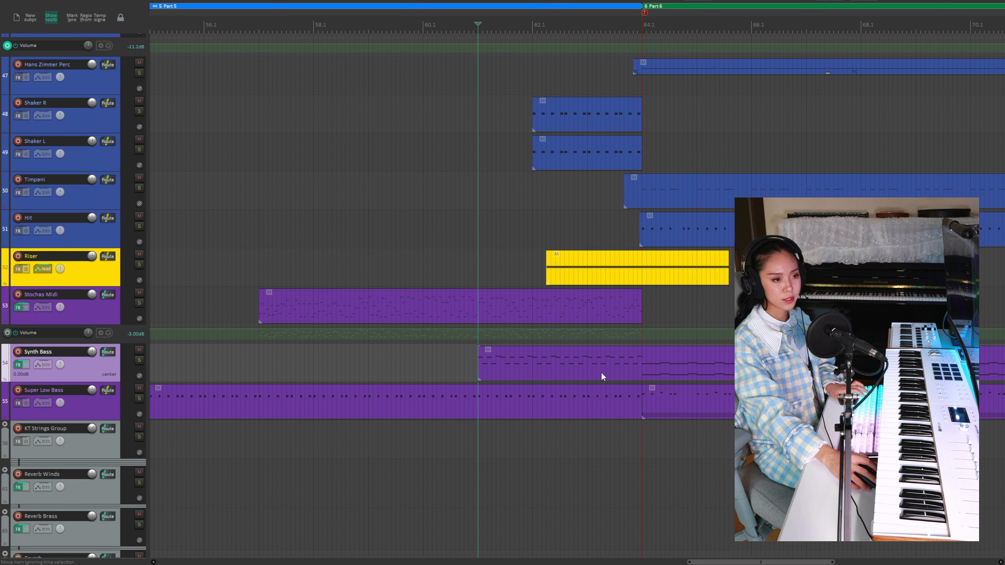
# Select the Shaker R, Shaker L and Riser items before Part 6 and play the build-up in the full mix.
pyautogui.click(549, 110)
pyautogui.click(537, 149)
pyautogui.click(537, 150)
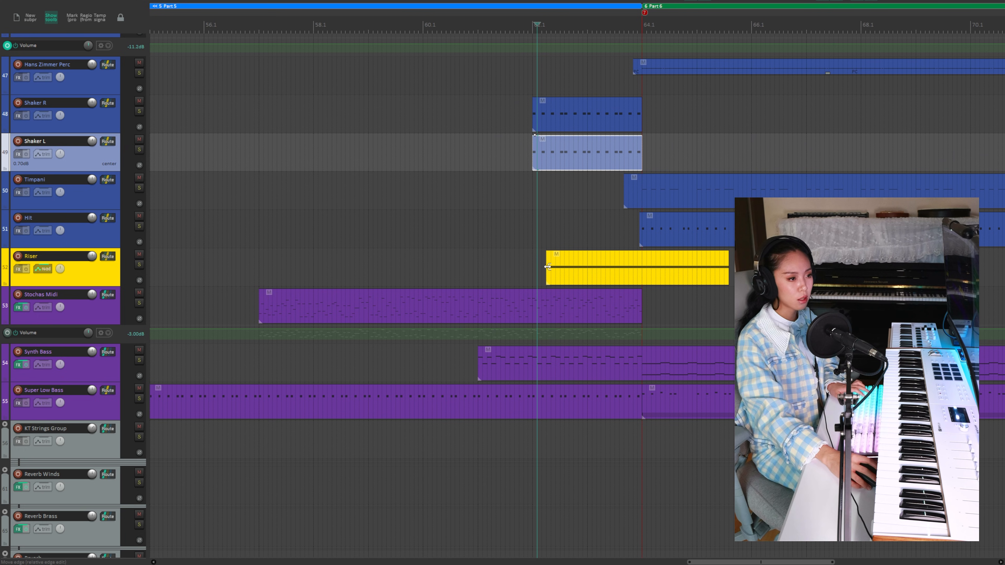
pyautogui.click(548, 275)
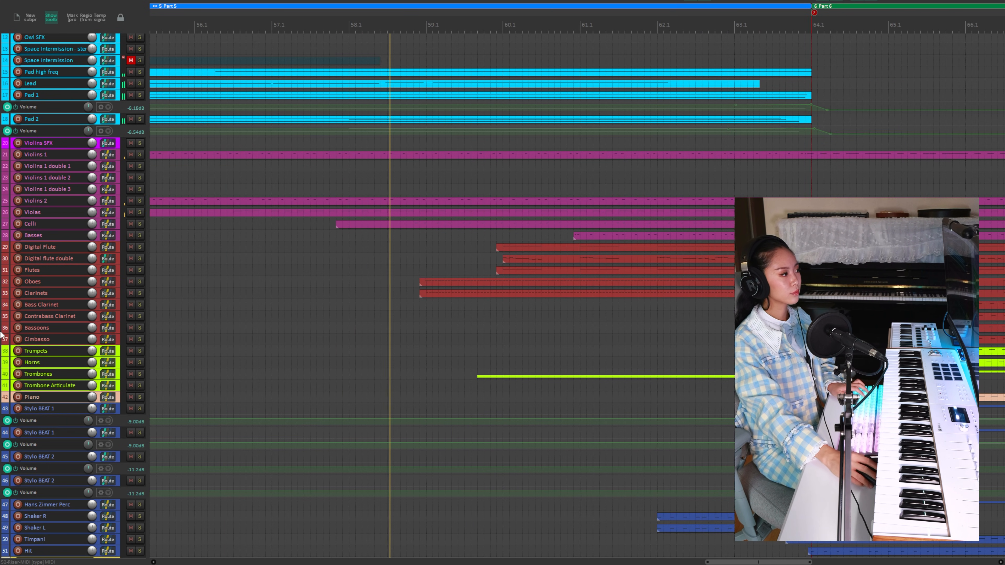
pyautogui.scroll(-2, 1, 344)
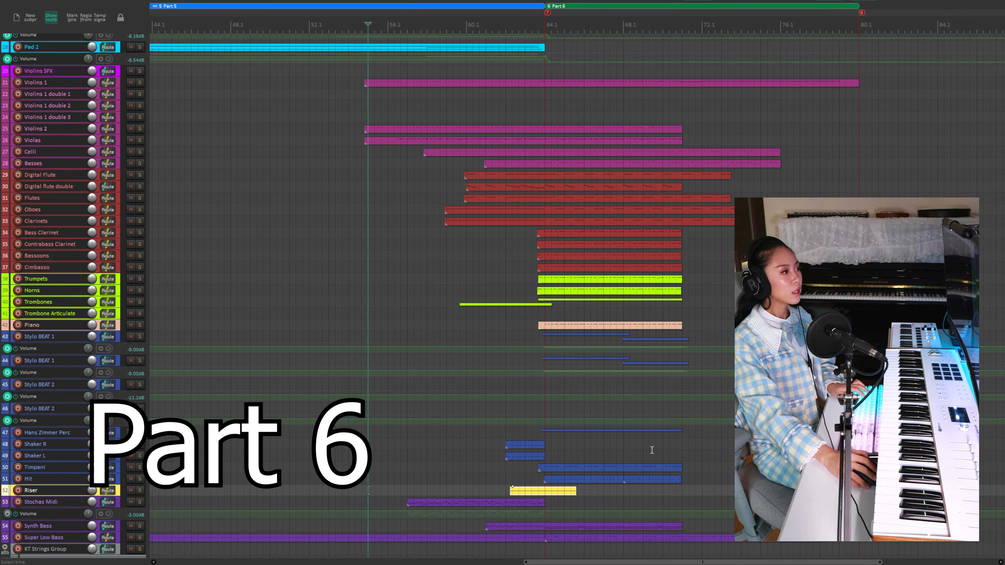
# Place the cursor at the Cimbasso entry where Part 6 begins and play the Trumpets track soloed, clearing the solo after listening.
pyautogui.click(538, 267)
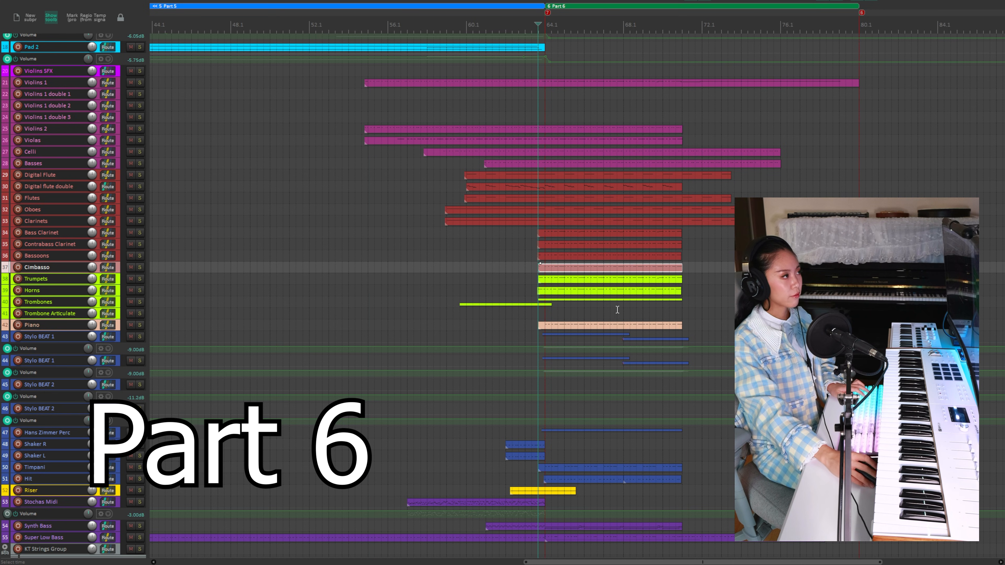
pyautogui.scroll(2, 585, 298)
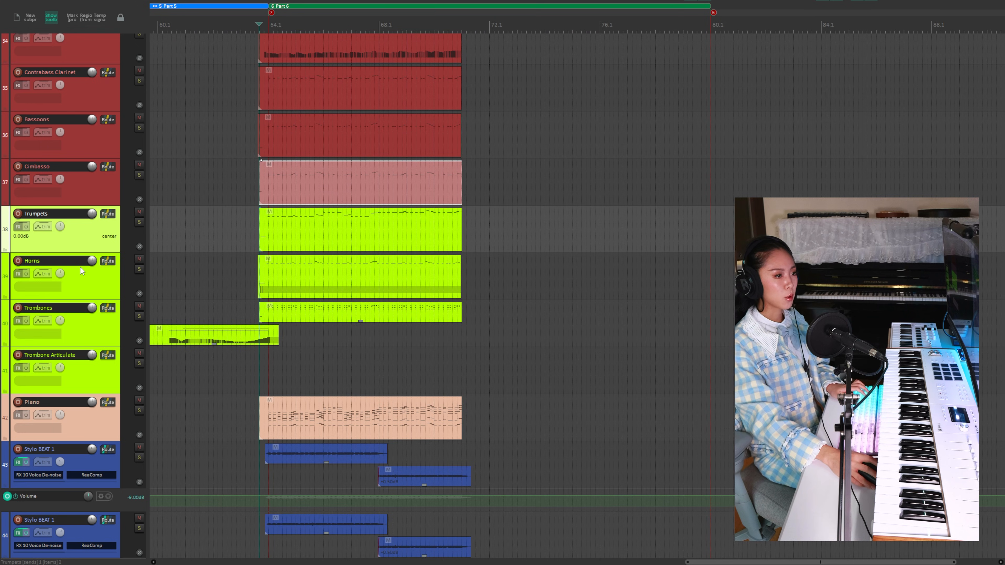
pyautogui.press('space')
pyautogui.click(139, 222)
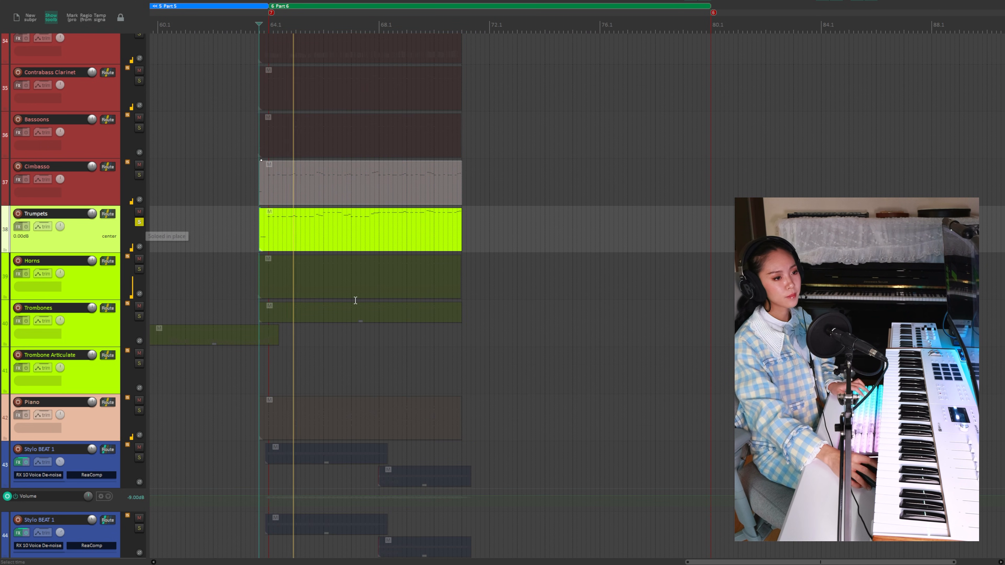
pyautogui.hscroll(2, 350, 325)
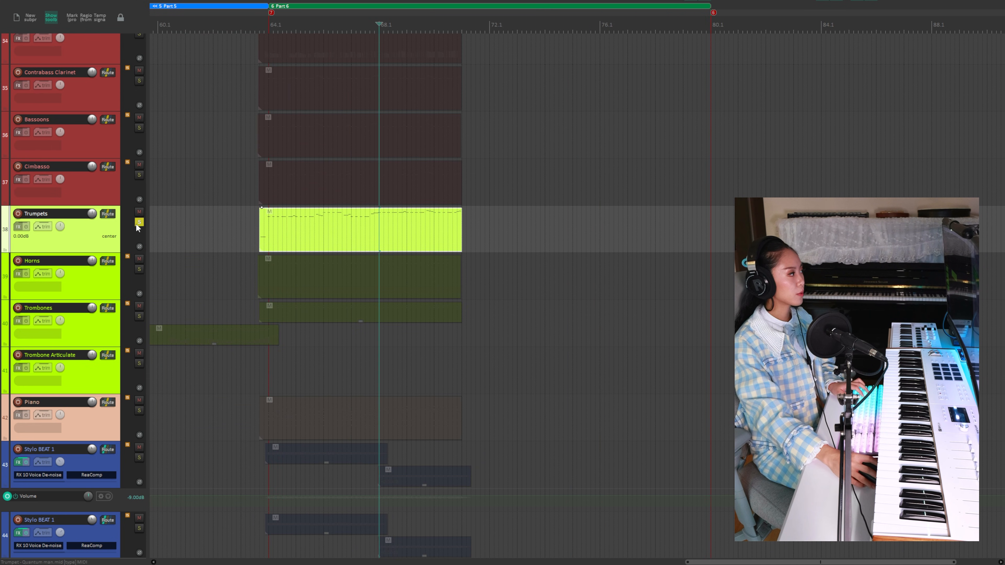
pyautogui.click(138, 223)
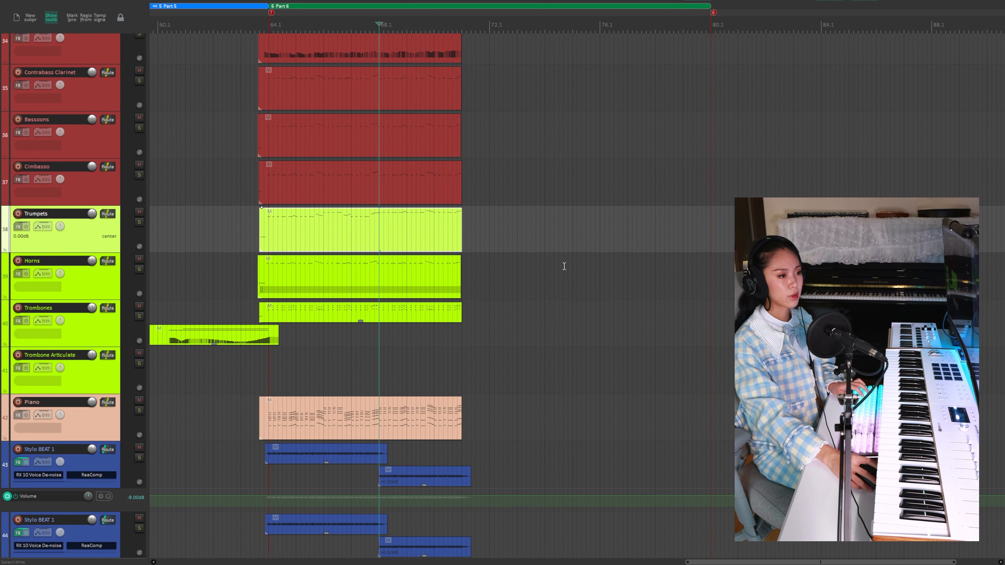
# Mark the range from bar 68 to the end of the Trumpets item, clear it, and place the cursor at the item's end.
pyautogui.keyDown('shift'); pyautogui.click(463, 237); pyautogui.keyUp('shift')
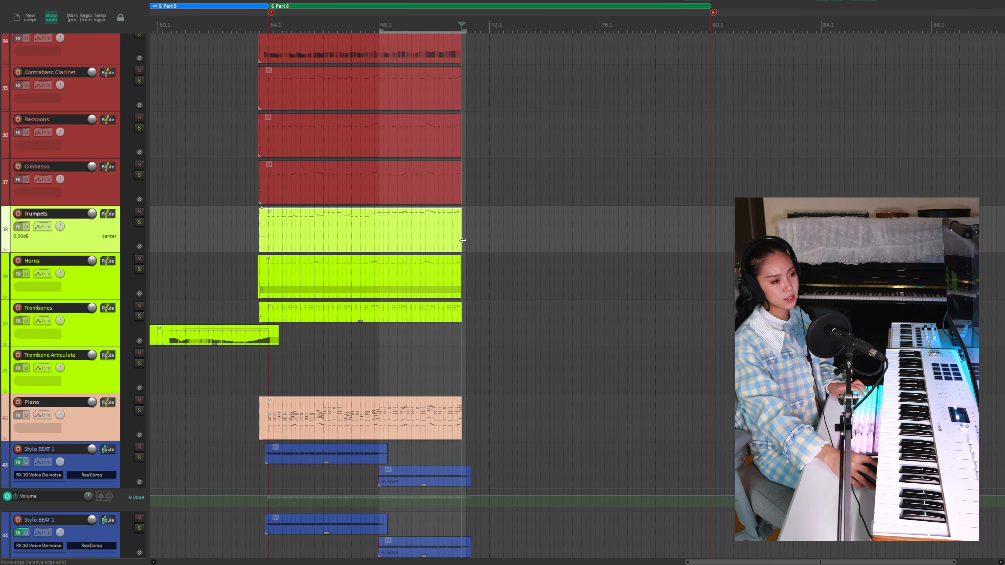
pyautogui.scroll(3, 474, 224)
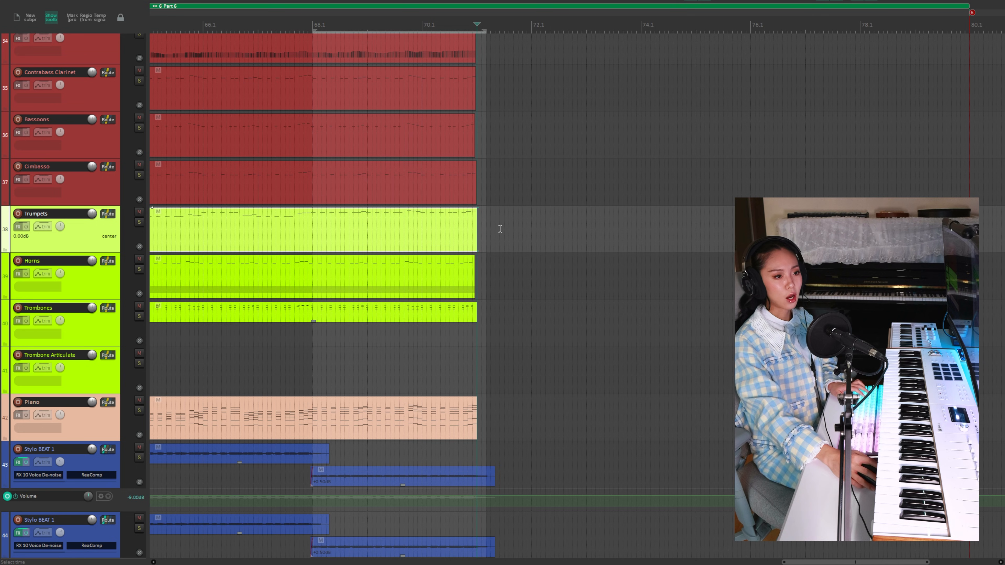
pyautogui.click(484, 235)
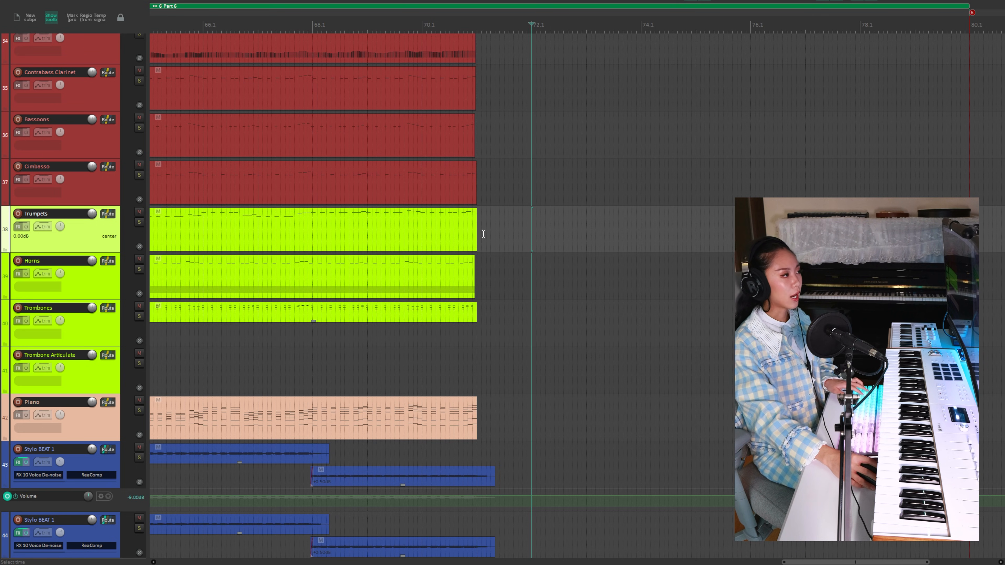
pyautogui.click(475, 228)
# Examine the Low Freq EQ track's Wet automation envelope where the brass and percussion items end around bar 71.
pyautogui.scroll(-1, 474, 258)
pyautogui.hscroll(-1, 473, 258)
pyautogui.hscroll(3, 472, 261)
pyautogui.scroll(-1, 472, 261)
pyautogui.hscroll(-4, 470, 262)
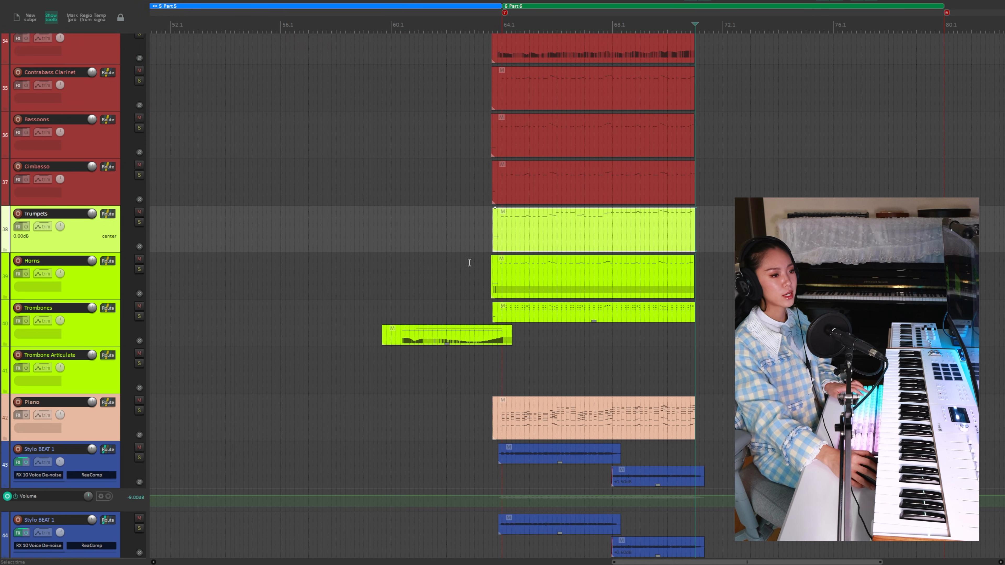
pyautogui.scroll(-3, 448, 275)
pyautogui.hscroll(5, 445, 273)
pyautogui.hscroll(-3, 444, 271)
pyautogui.scroll(-5, 445, 272)
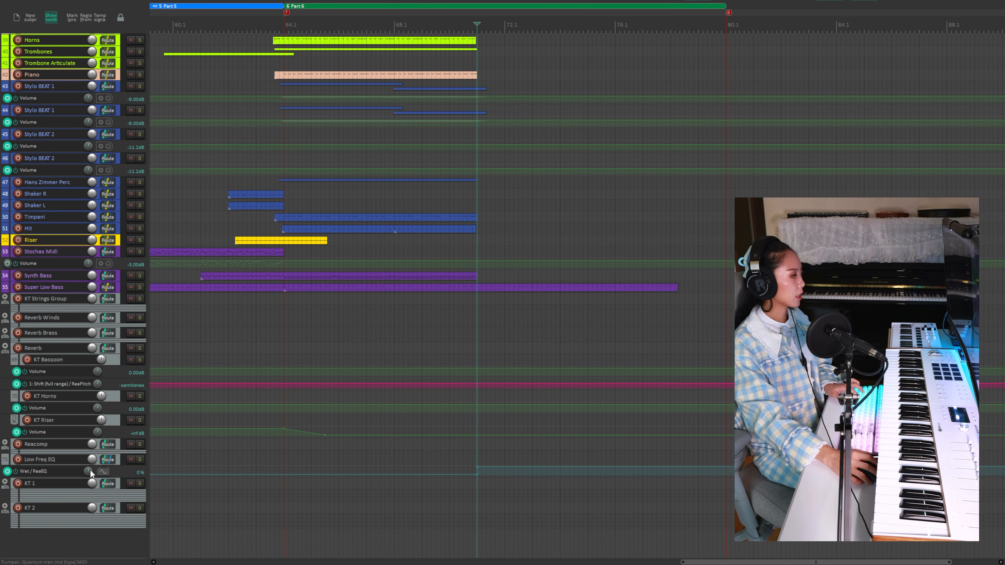
pyautogui.scroll(4, 91, 473)
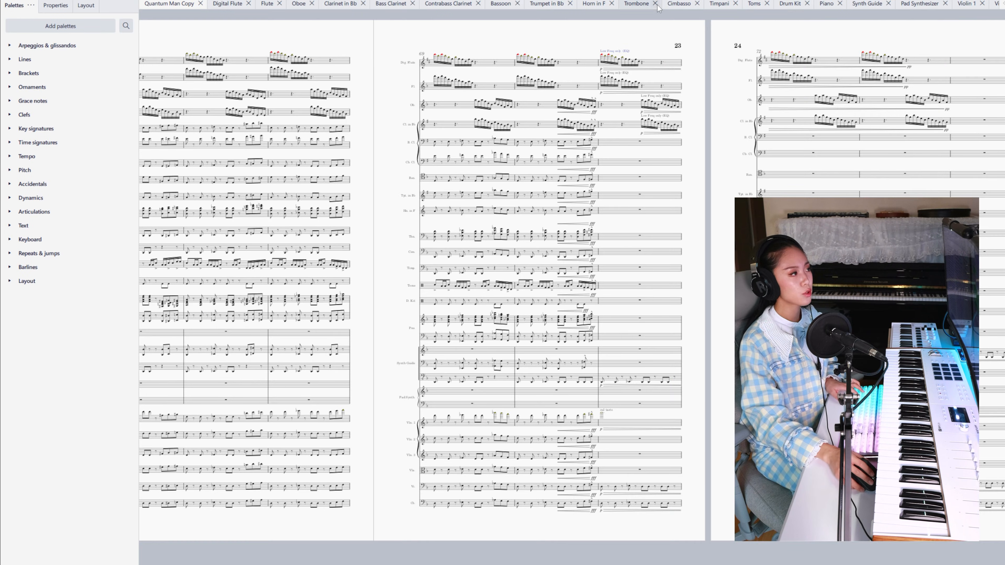
# Switch to the MuseScore score and highlight the "Low Freq only (EQ)" marking above the Digital Flute on page 23.
pyautogui.scroll(3, 654, 50)
pyautogui.scroll(3, 655, 49)
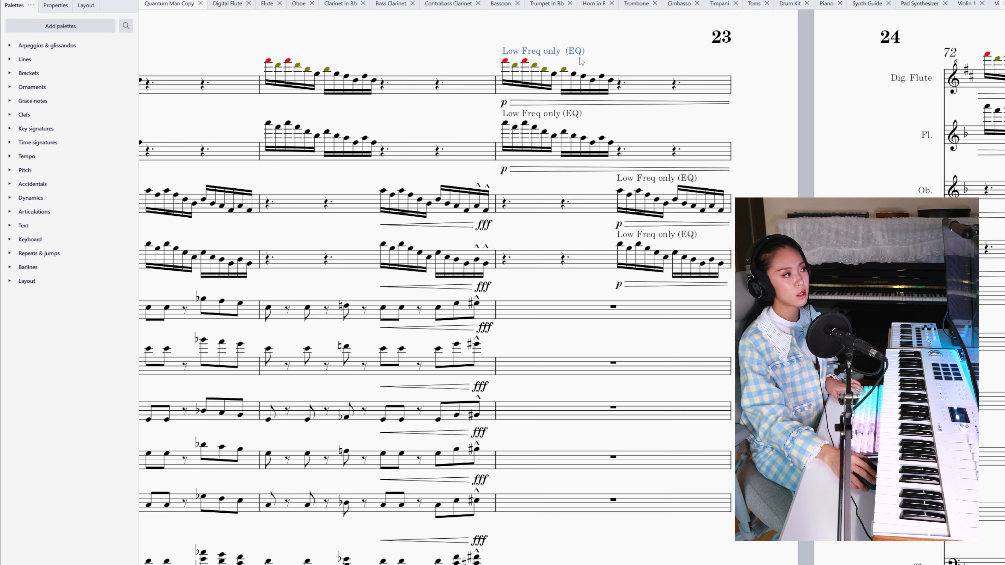
pyautogui.doubleClick(569, 55)
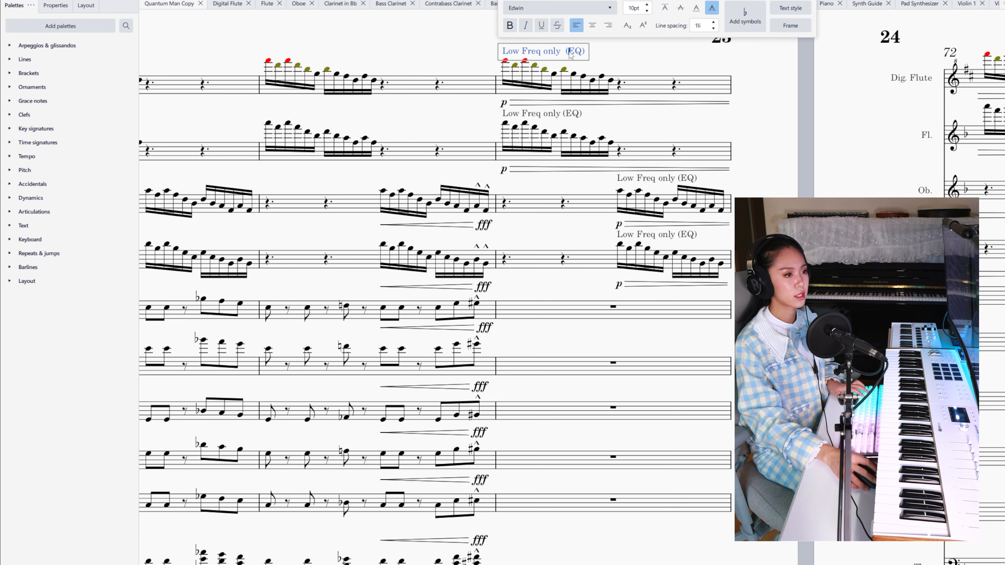
pyautogui.press('Escape')
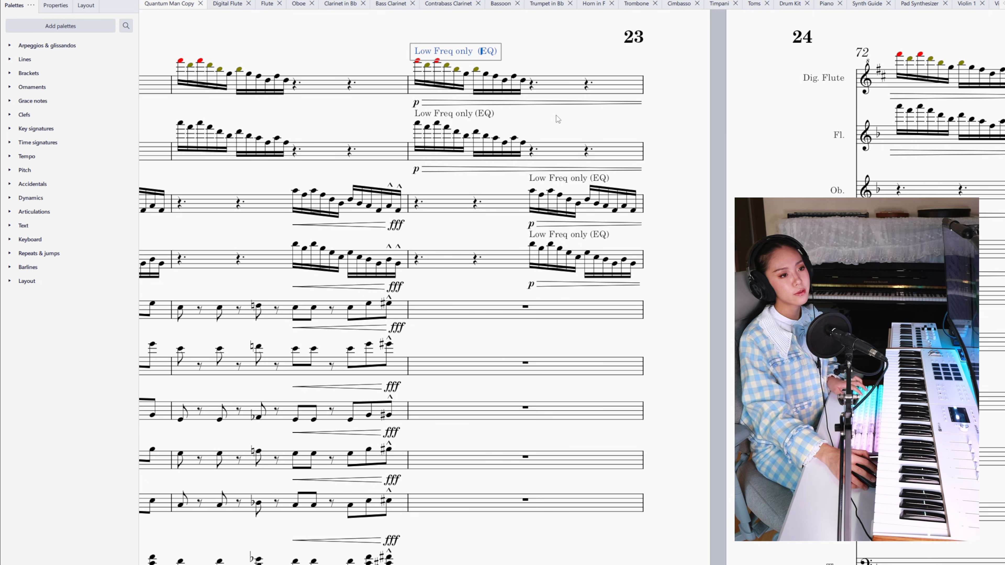
# Examine the lower staves on pages 23 and 24, including Violin 1's "sul tasto" note on page 23.
pyautogui.scroll(-5, 542, 197)
pyautogui.scroll(-4, 541, 196)
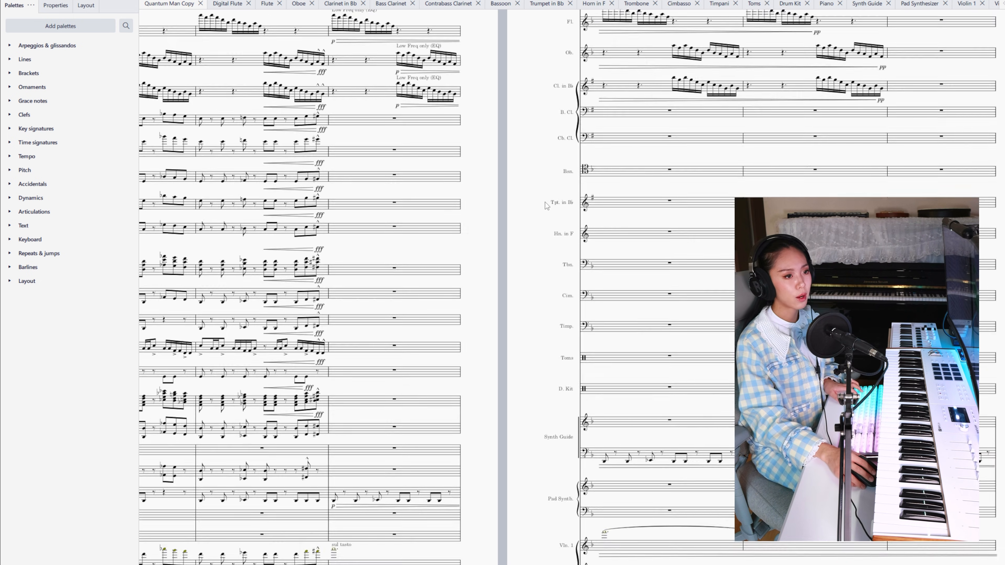
pyautogui.scroll(-2, 362, 370)
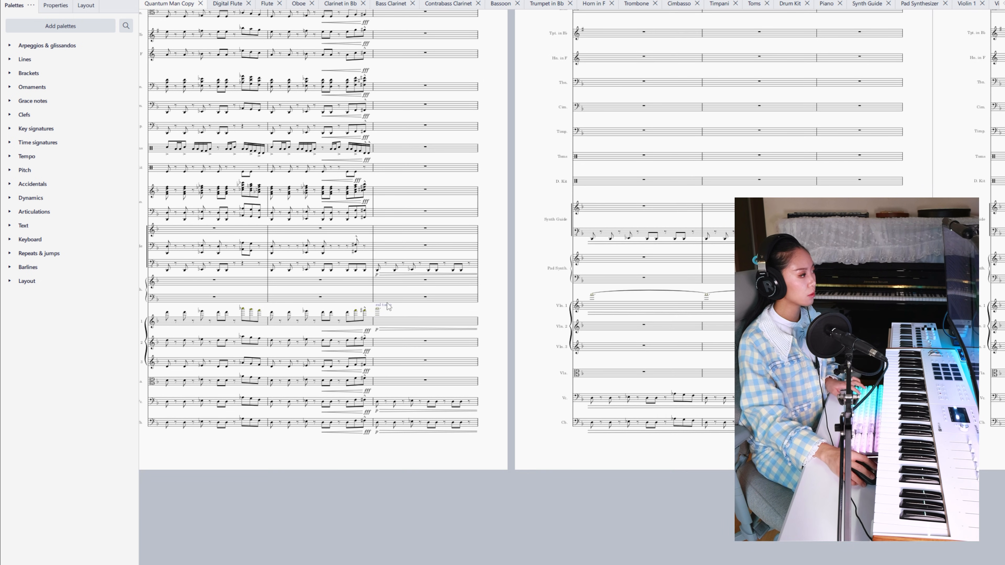
pyautogui.scroll(6, 388, 307)
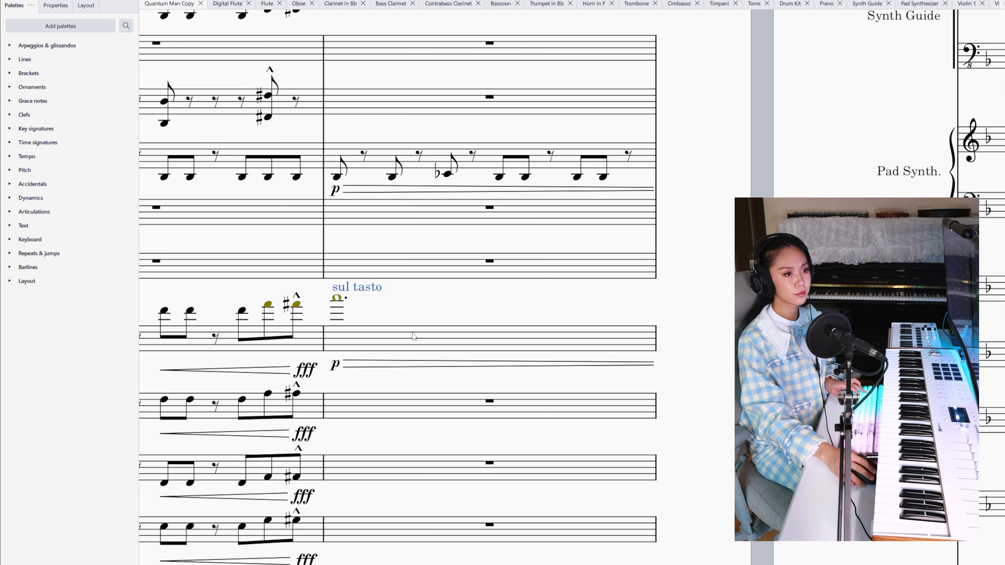
# Return to the REAPER project and play Part 6 from bar 64 in the full mix, following the tracks through its ending.
pyautogui.scroll(-4, 565, 407)
pyautogui.scroll(4, 566, 408)
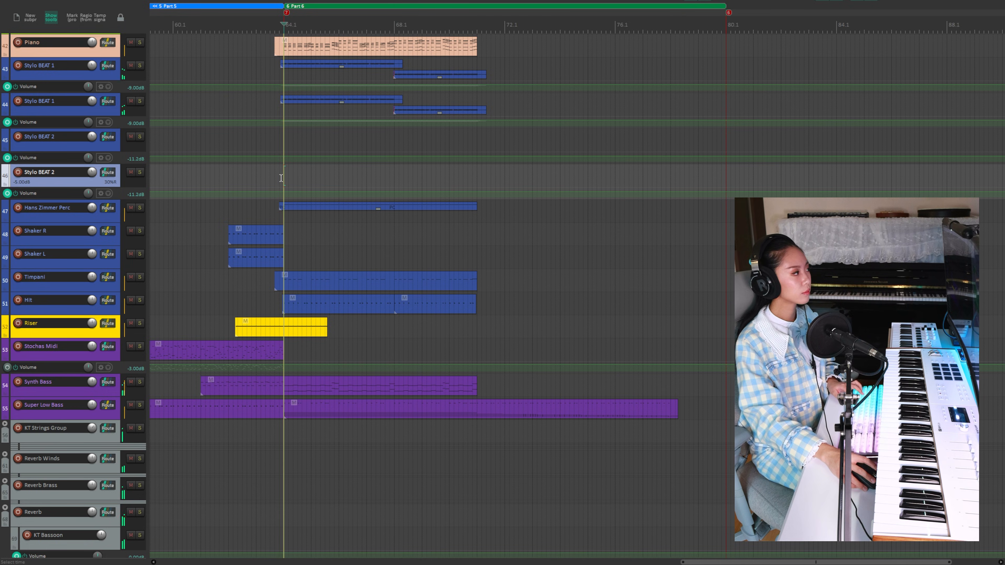
pyautogui.scroll(-4, 4, 337)
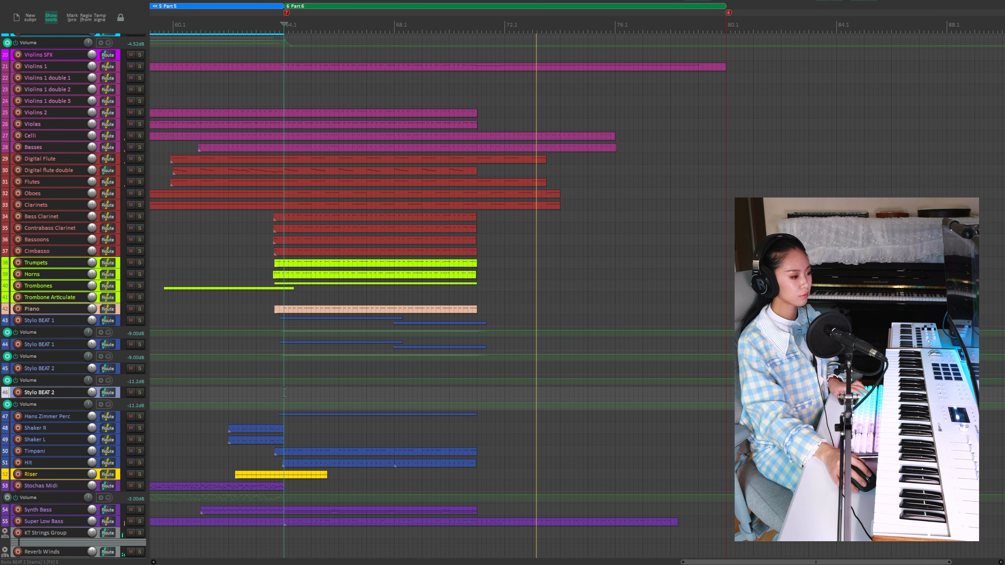
pyautogui.moveTo(948, 562)
pyautogui.mouseDown()
pyautogui.moveTo(913, 562)
pyautogui.moveTo(935, 556)
pyautogui.mouseUp()
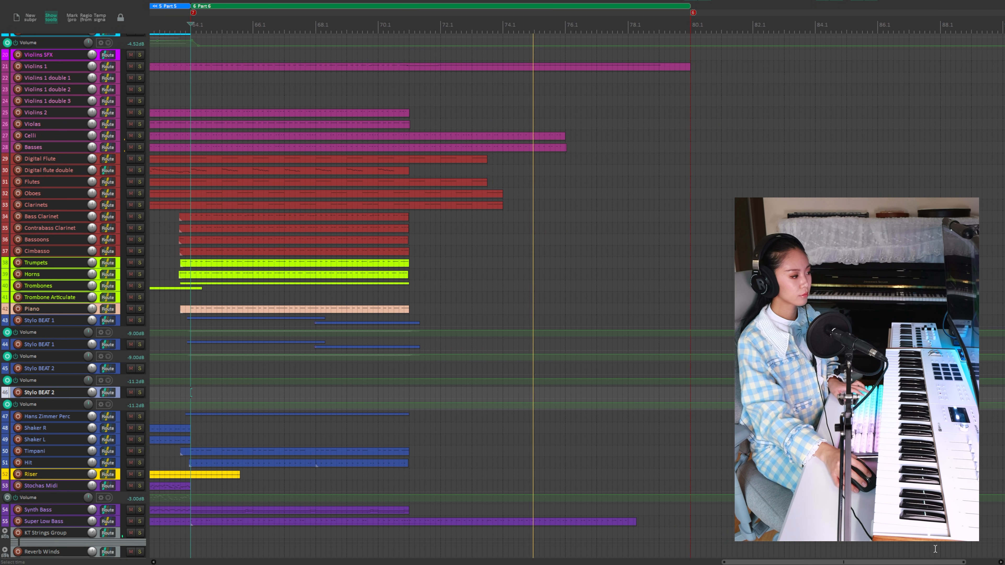